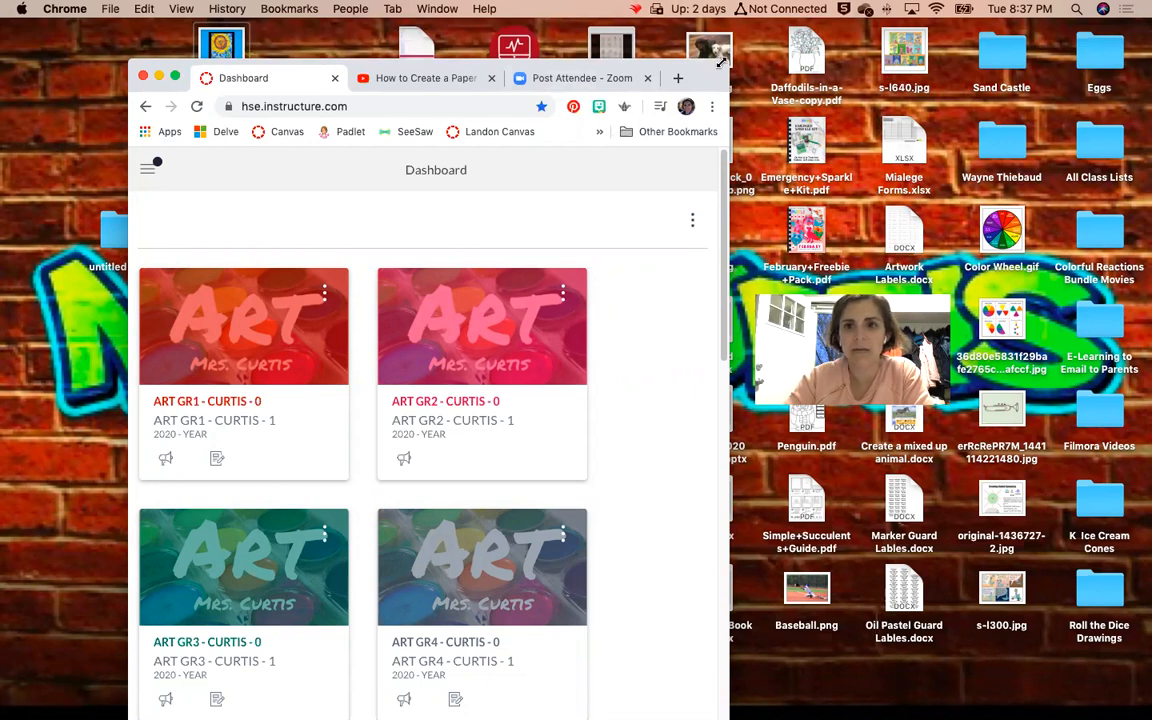
- Enlarge the browser window and search Canvas Commons for "curtismakesart"
{"action": "left_click", "coordinate": [176, 78]}
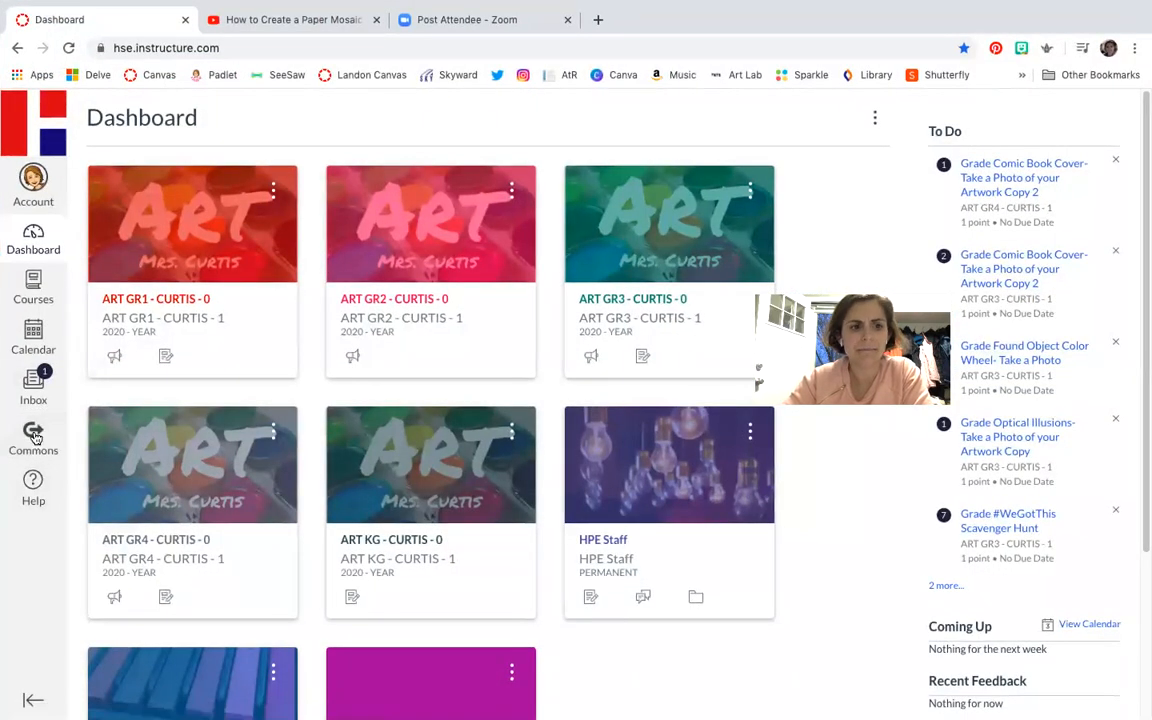
{"action": "left_click", "coordinate": [35, 437]}
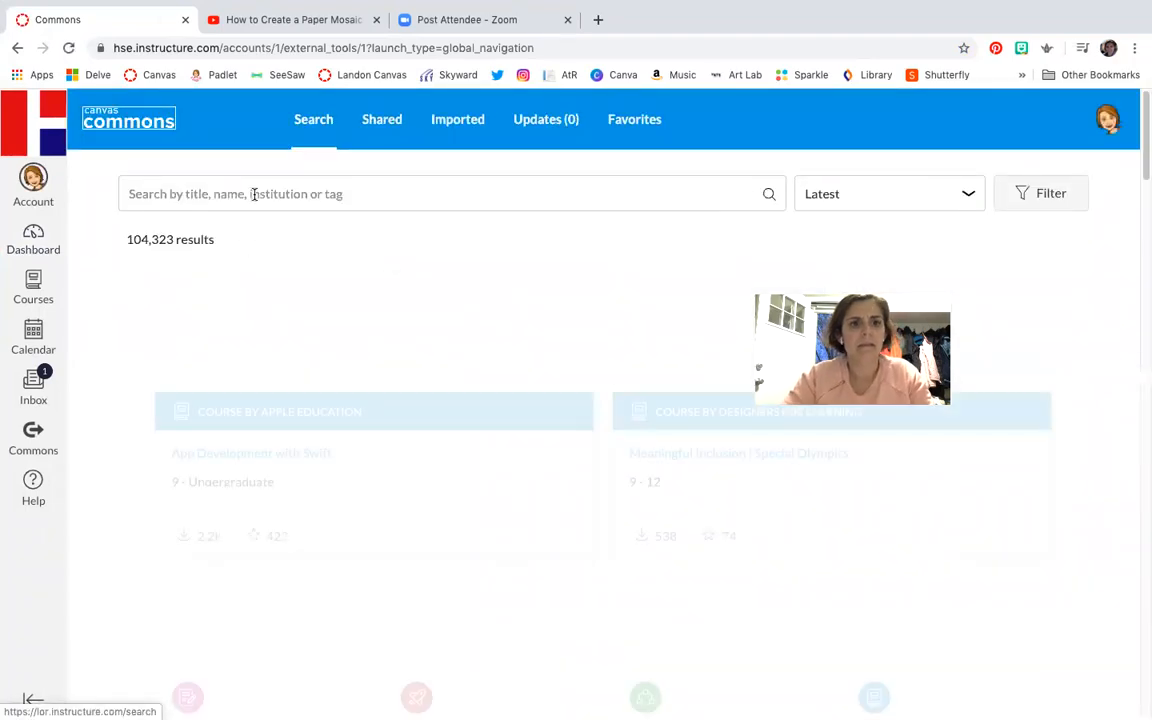
{"action": "left_click", "coordinate": [255, 193]}
{"action": "type", "text": "curtismake"}
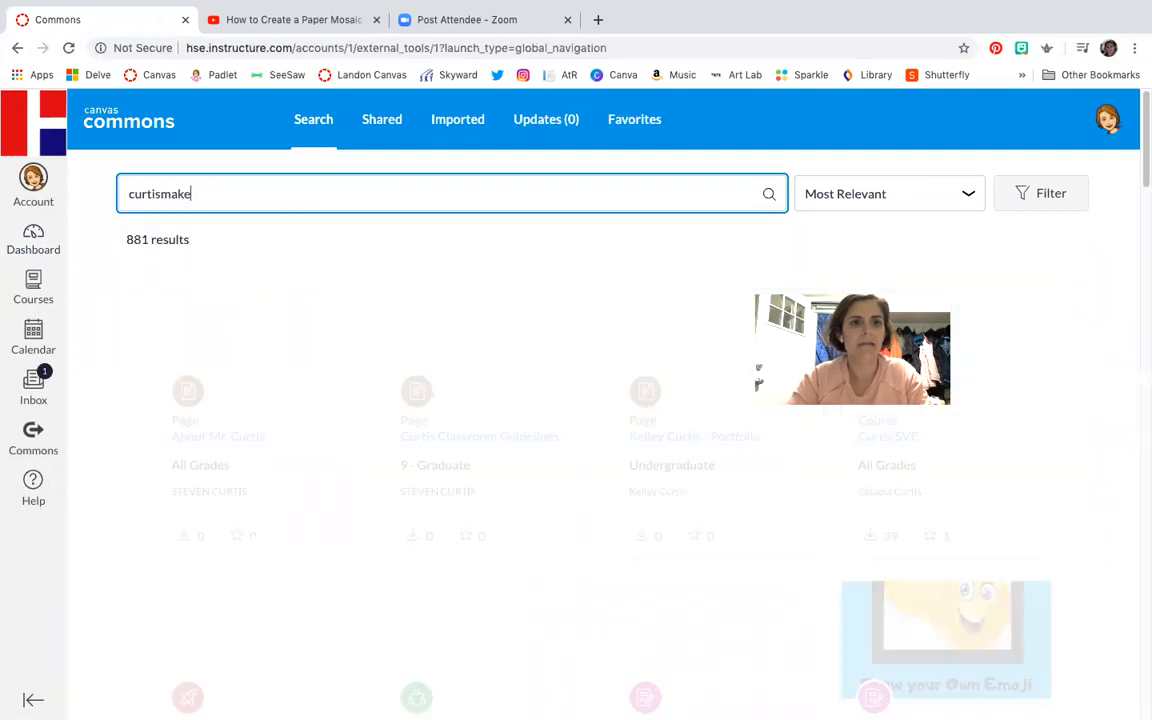
{"action": "type", "text": "sart"}
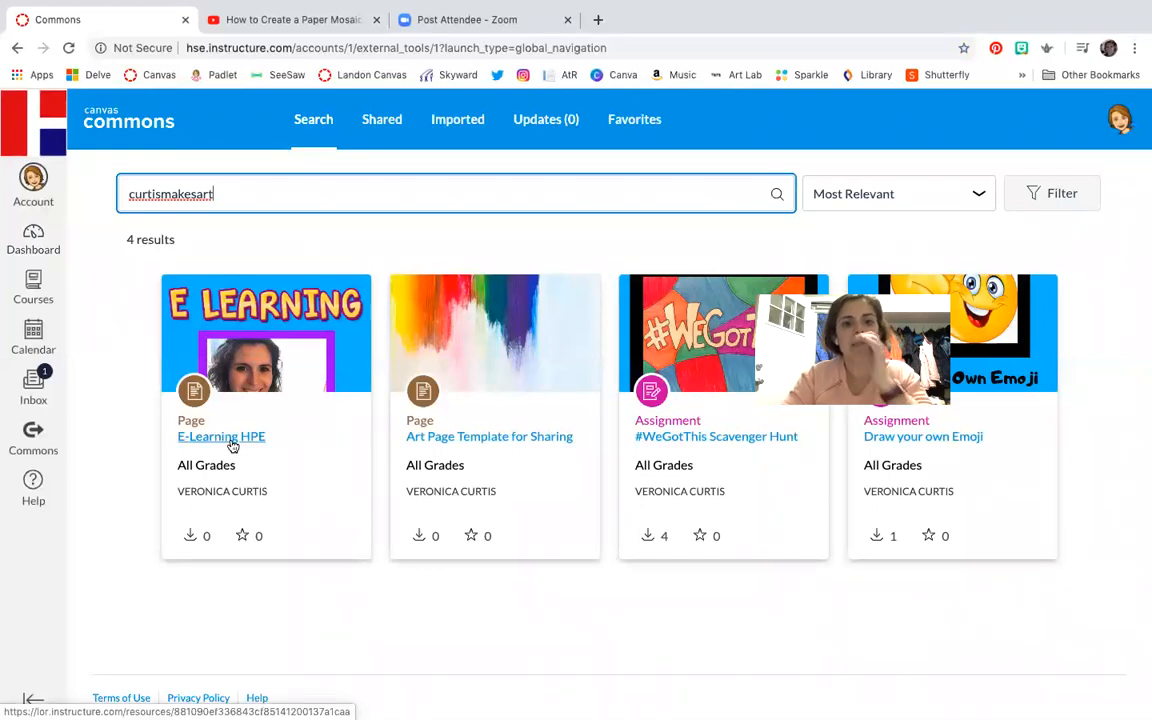
- Preview the Art Page Template for Sharing page from the Commons results and return to the search
{"action": "left_click", "coordinate": [492, 437]}
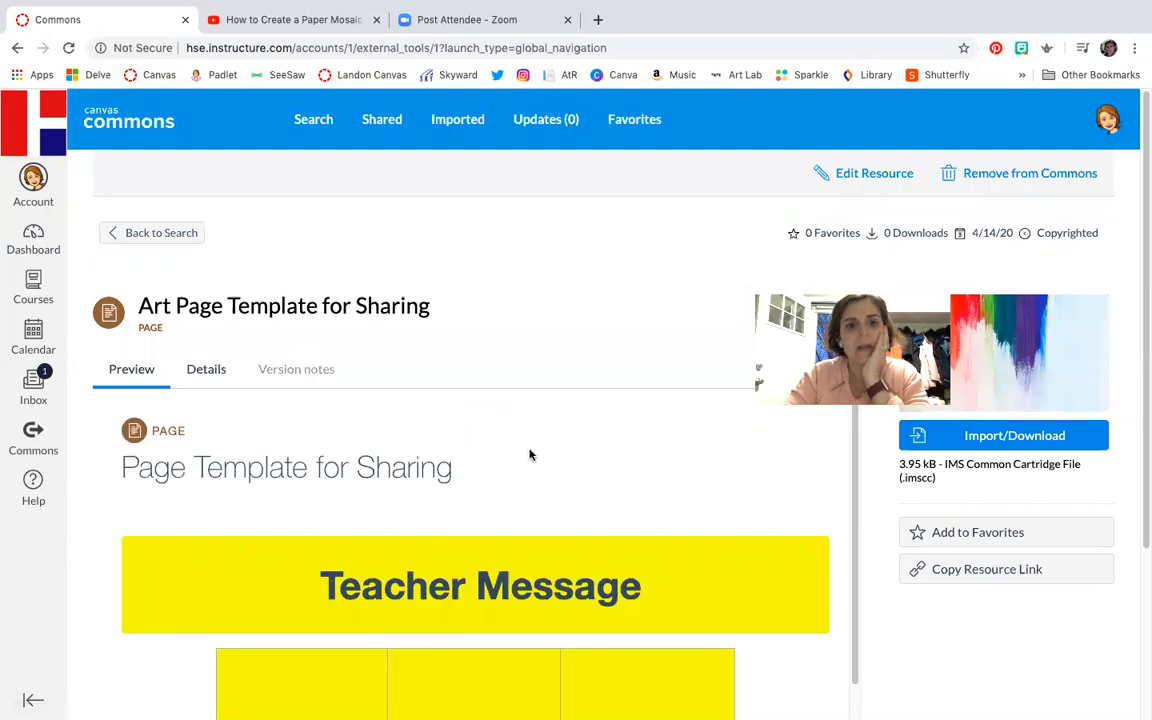
{"action": "scroll", "coordinate": [530, 455], "scroll_direction": "down", "scroll_amount": 3}
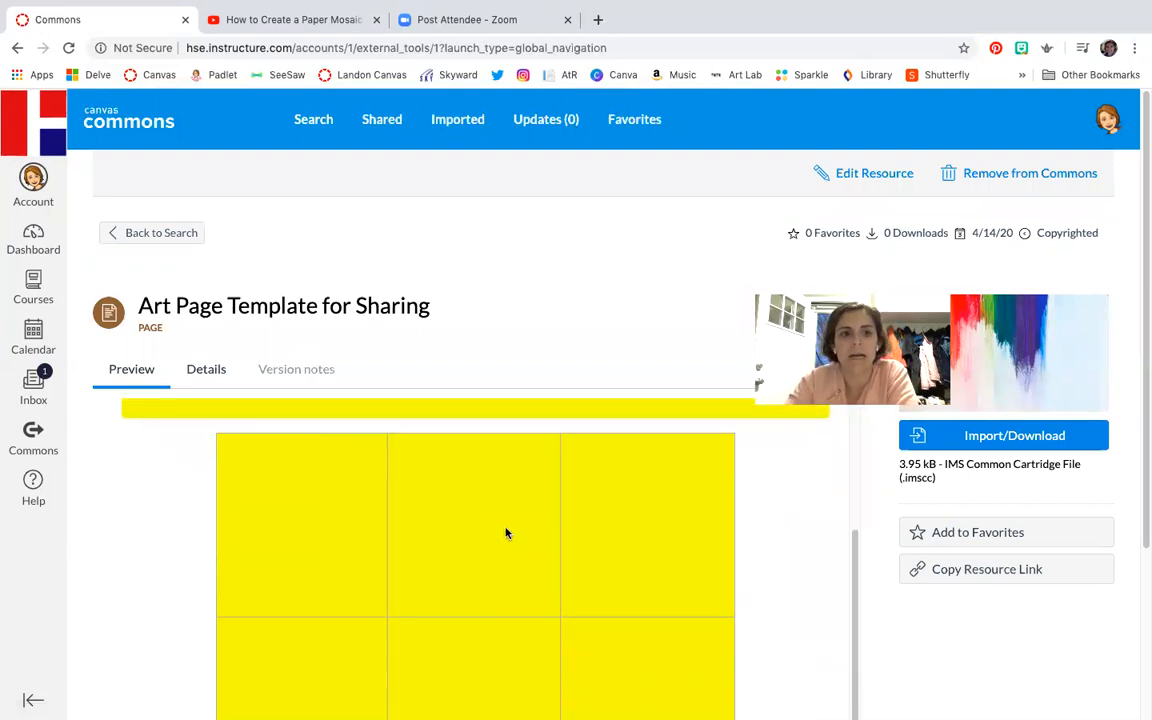
{"action": "scroll", "coordinate": [506, 532], "scroll_direction": "up", "scroll_amount": 2}
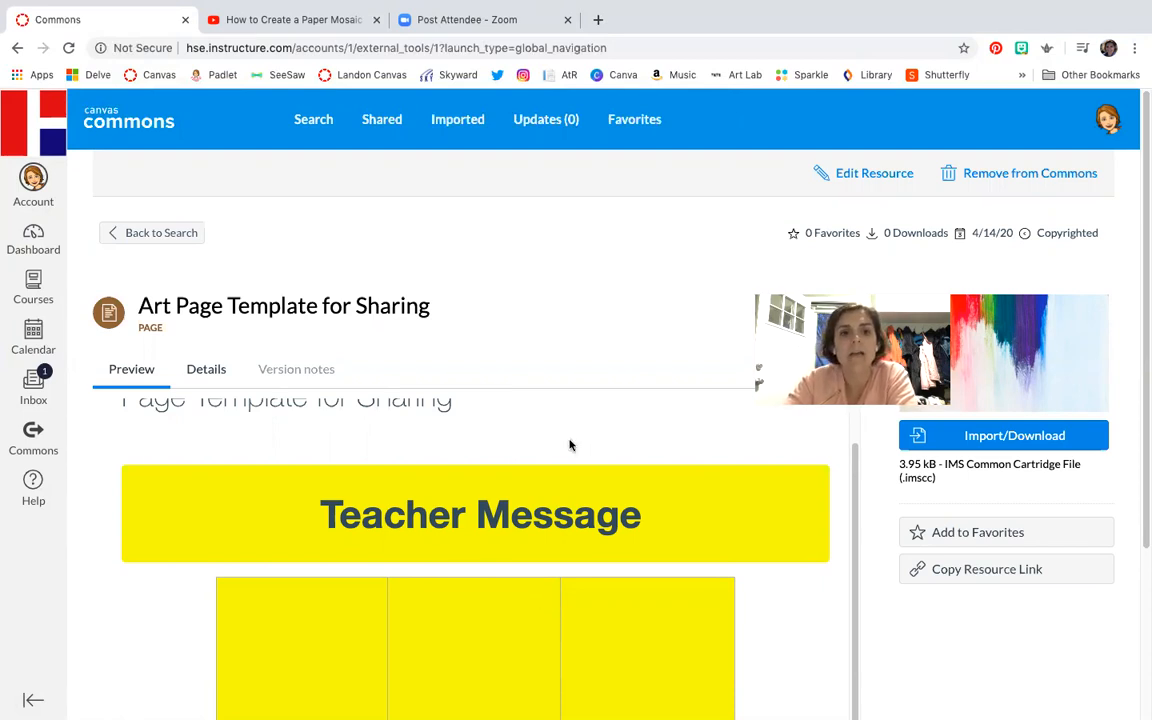
{"action": "left_click", "coordinate": [154, 236]}
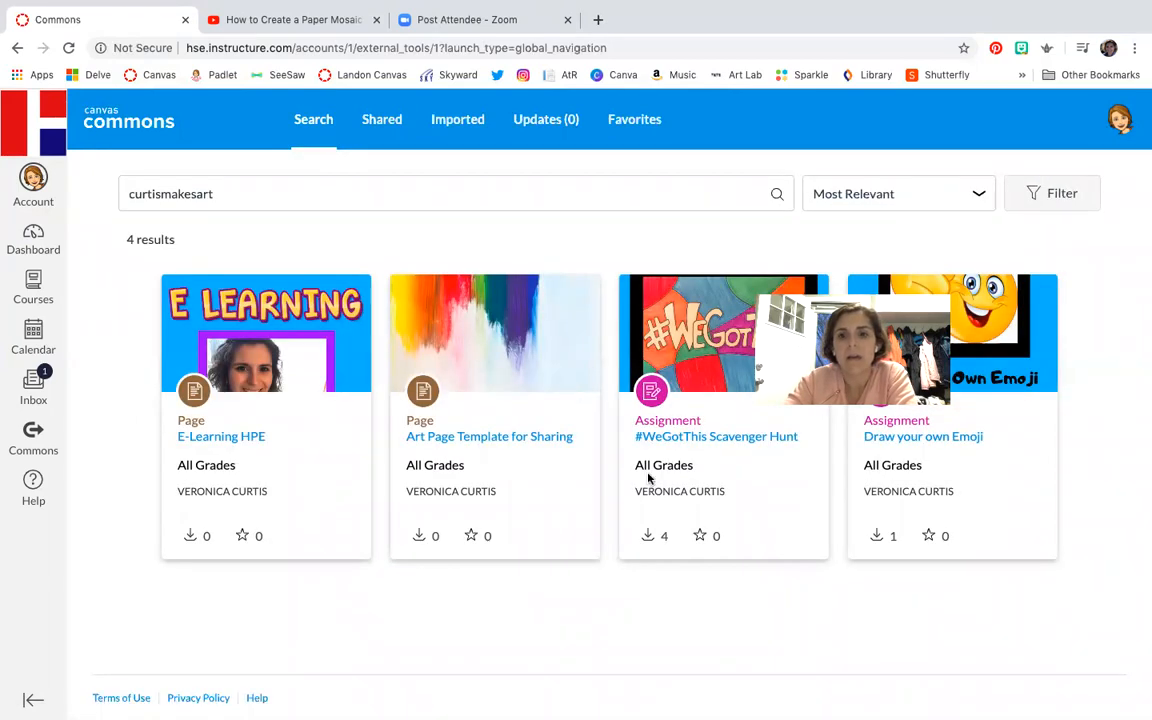
- Open the E-Learning HPE page from the results and examine its teacher message and grid of art project tiles
{"action": "left_click", "coordinate": [257, 438]}
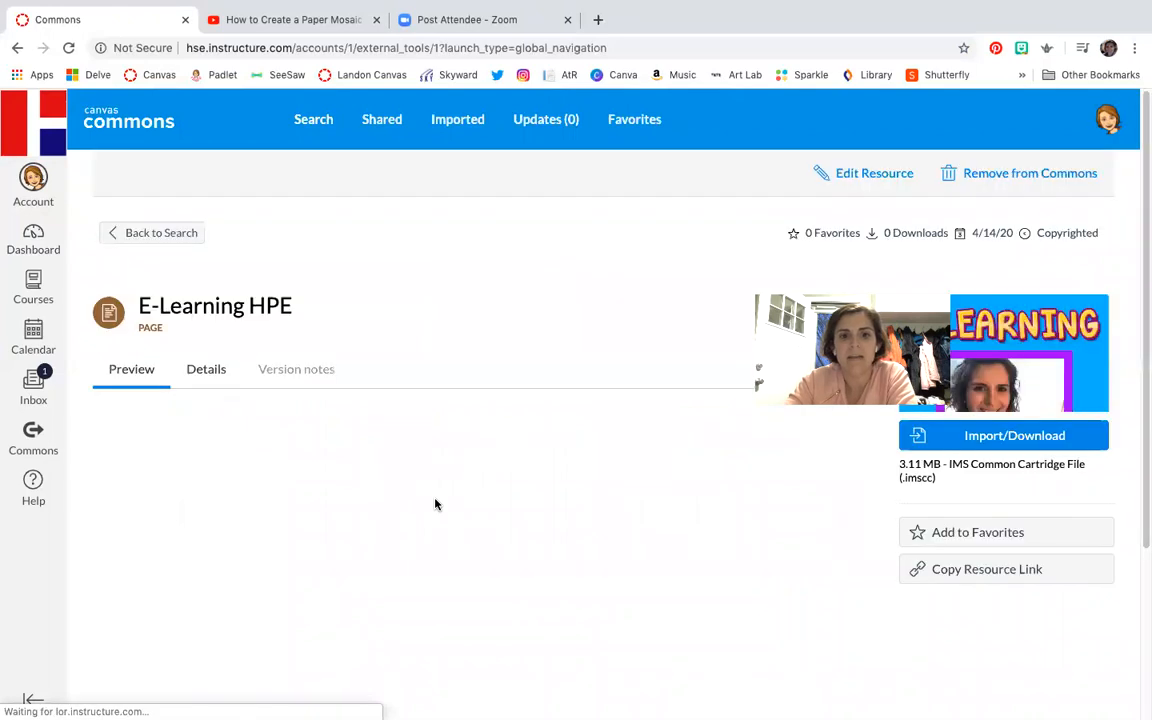
{"action": "scroll", "coordinate": [516, 500], "scroll_direction": "down", "scroll_amount": 15}
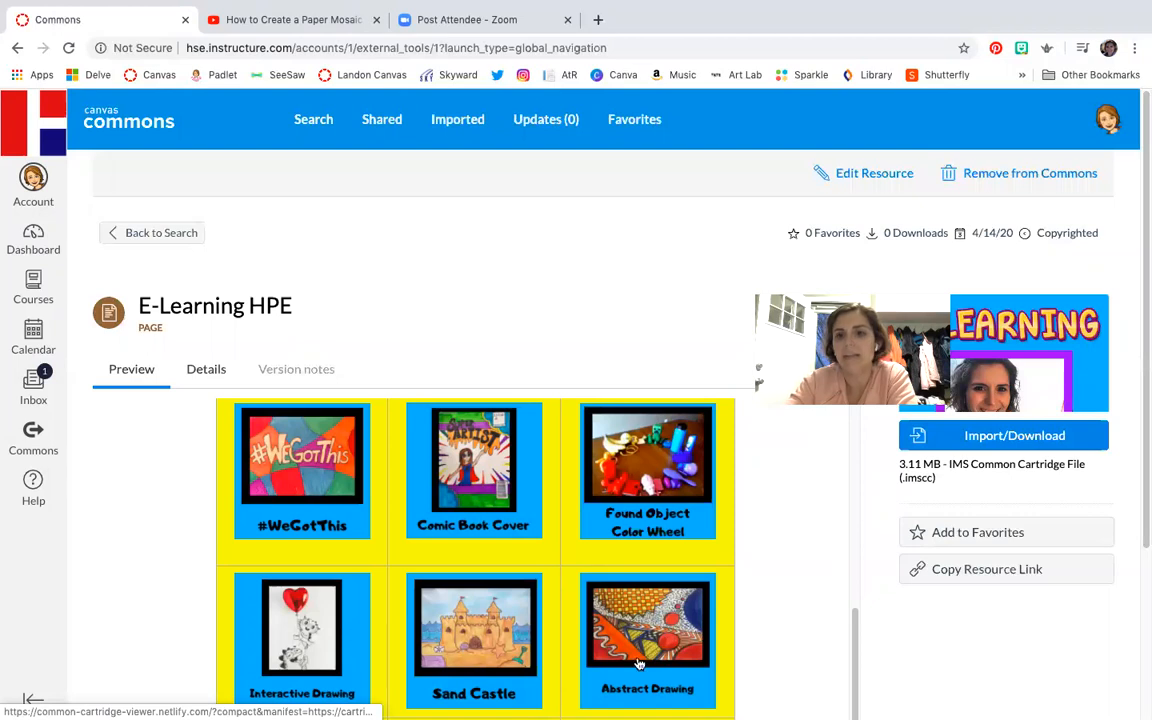
{"action": "scroll", "coordinate": [637, 660], "scroll_direction": "down", "scroll_amount": 3}
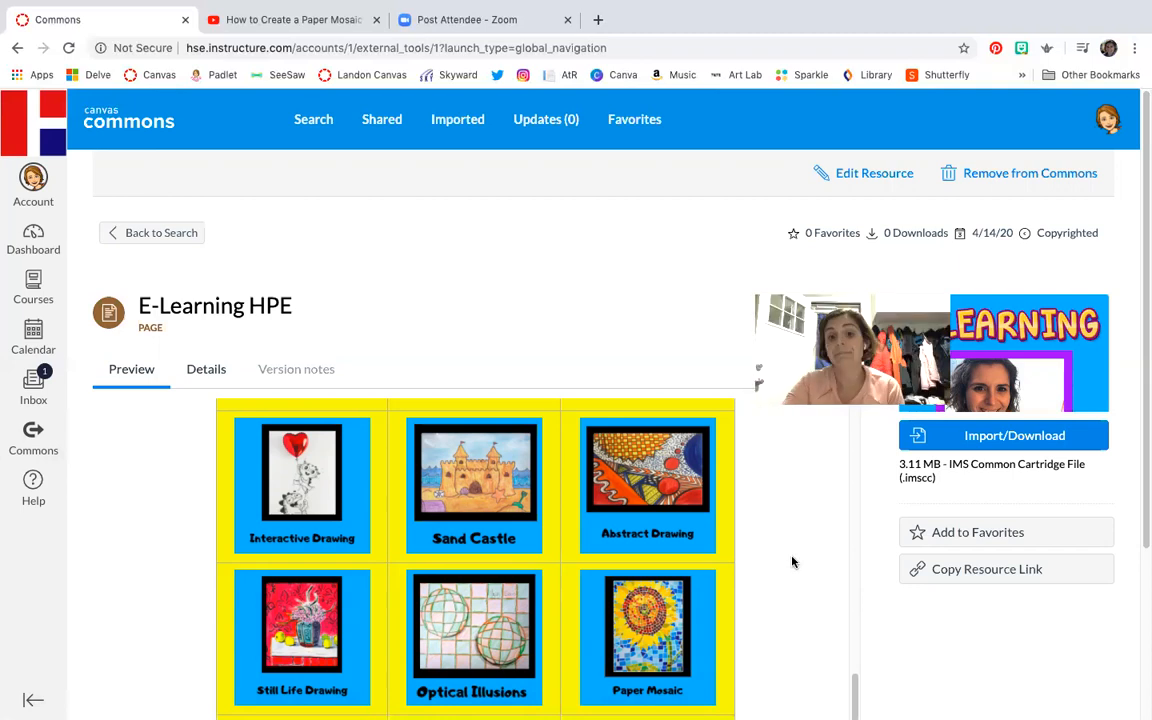
{"action": "scroll", "coordinate": [792, 564], "scroll_direction": "up", "scroll_amount": 3}
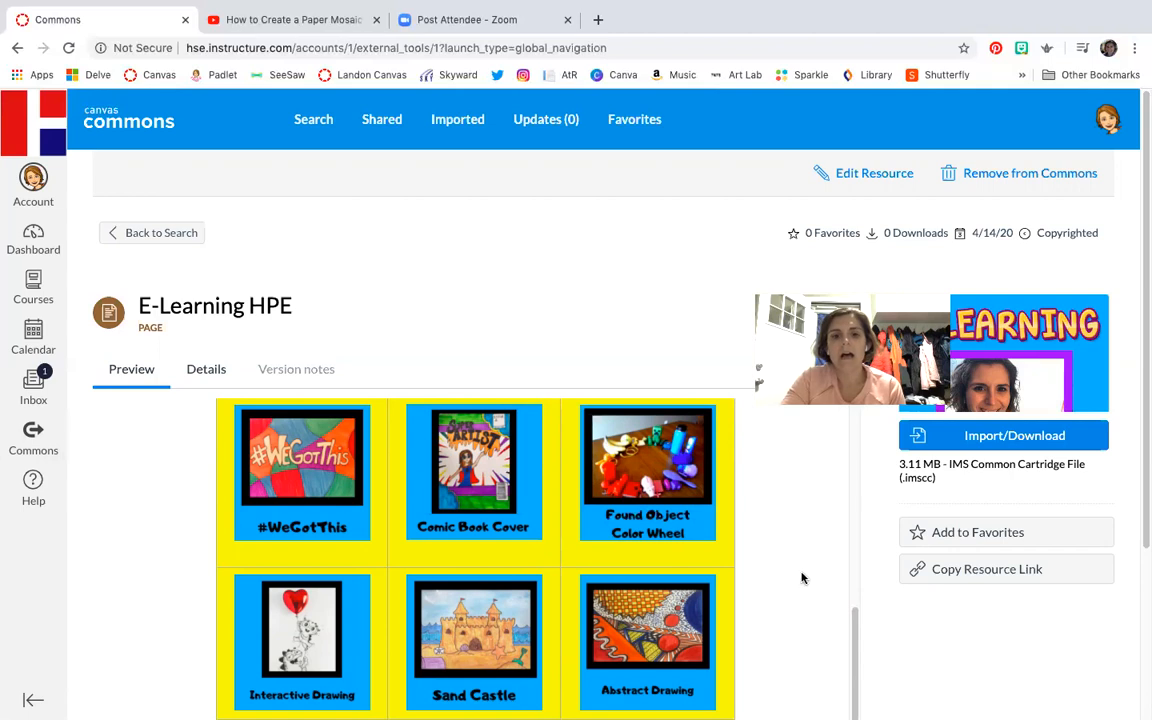
{"action": "scroll", "coordinate": [800, 579], "scroll_direction": "up", "scroll_amount": 3}
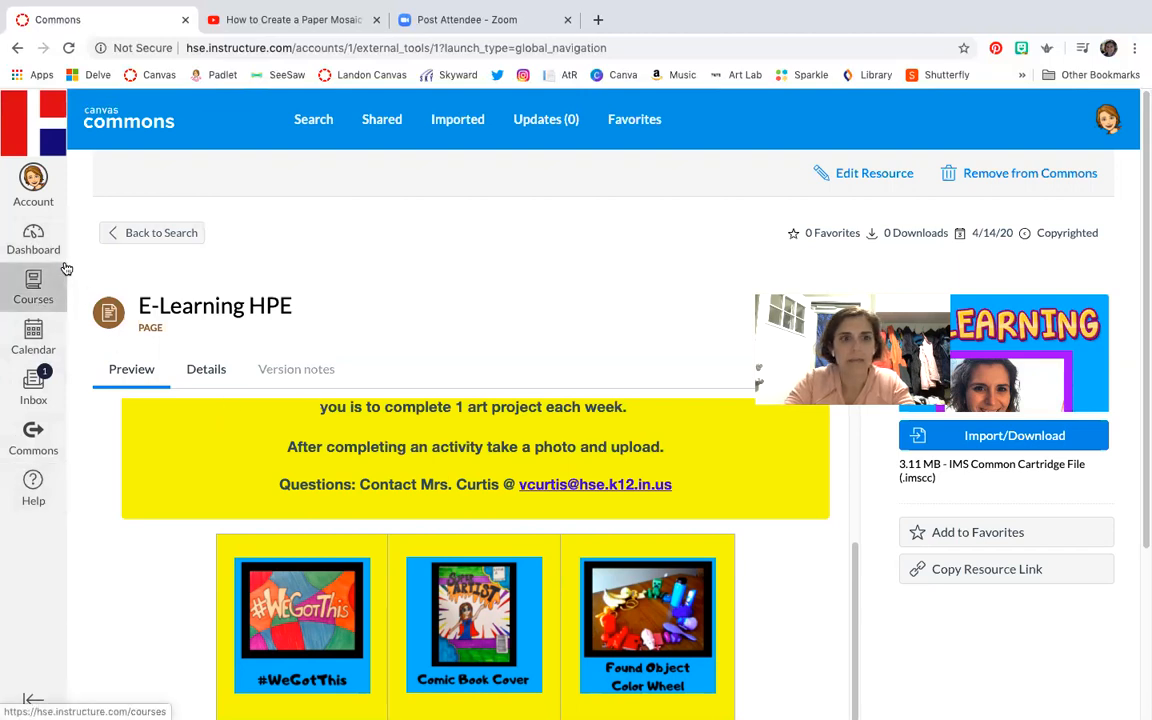
- Go back to the dashboard and open the ART GR2 course home page
{"action": "left_click", "coordinate": [35, 245]}
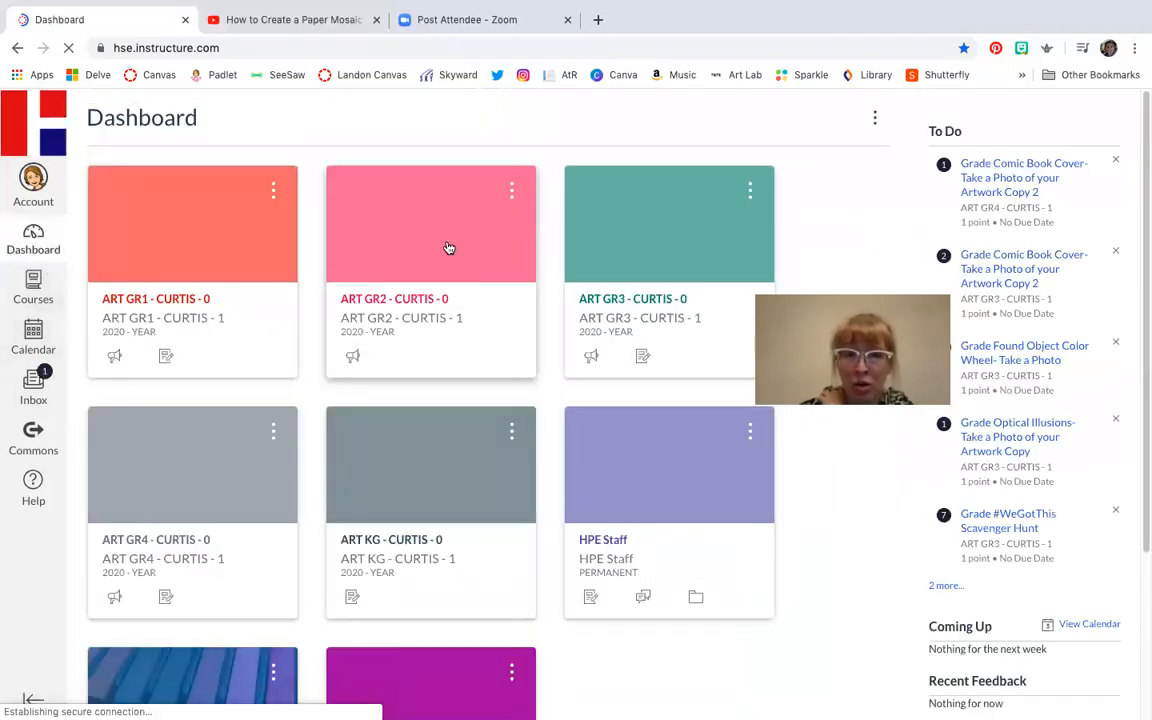
{"action": "left_click", "coordinate": [449, 248]}
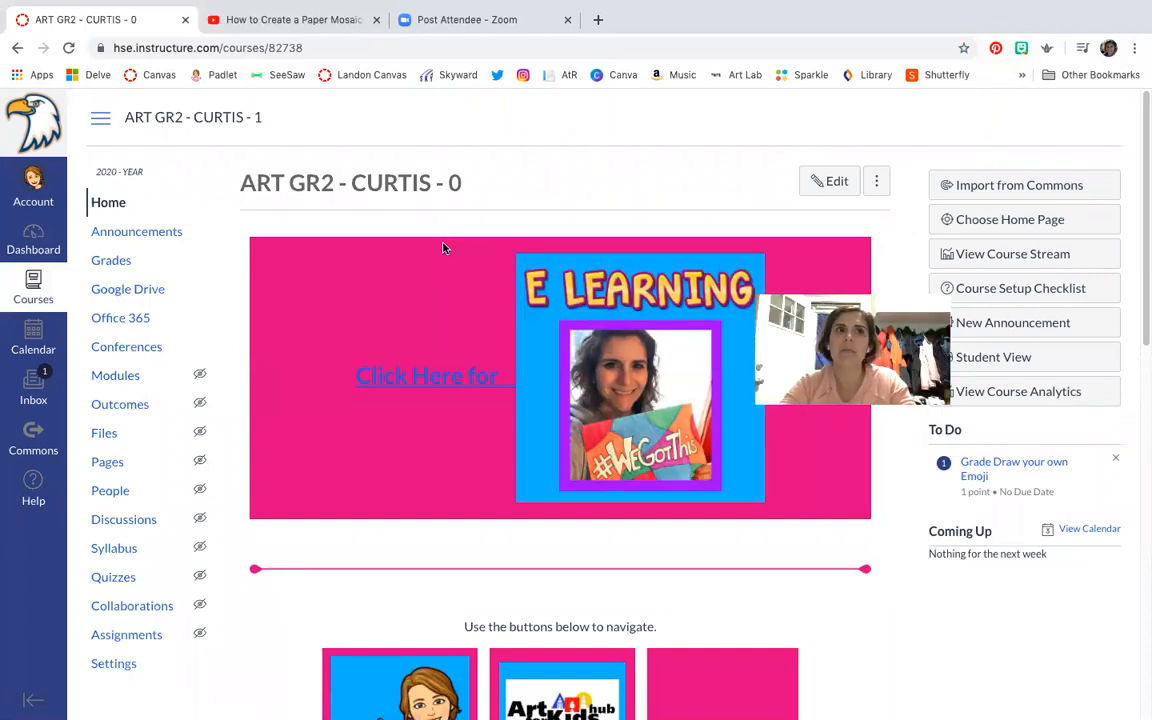
- Search Canvas Commons for "curtismakes" and switch to the list of resources shared by this account
{"action": "left_click", "coordinate": [33, 432]}
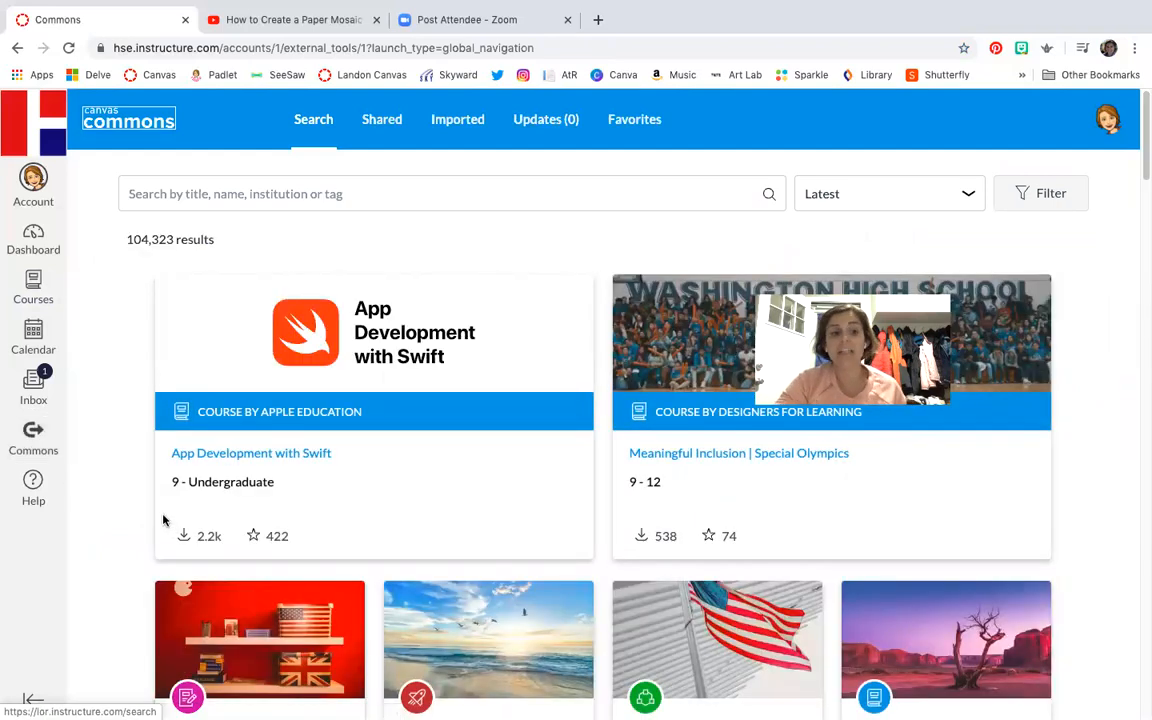
{"action": "left_click", "coordinate": [305, 185]}
{"action": "type", "text": "curtis"}
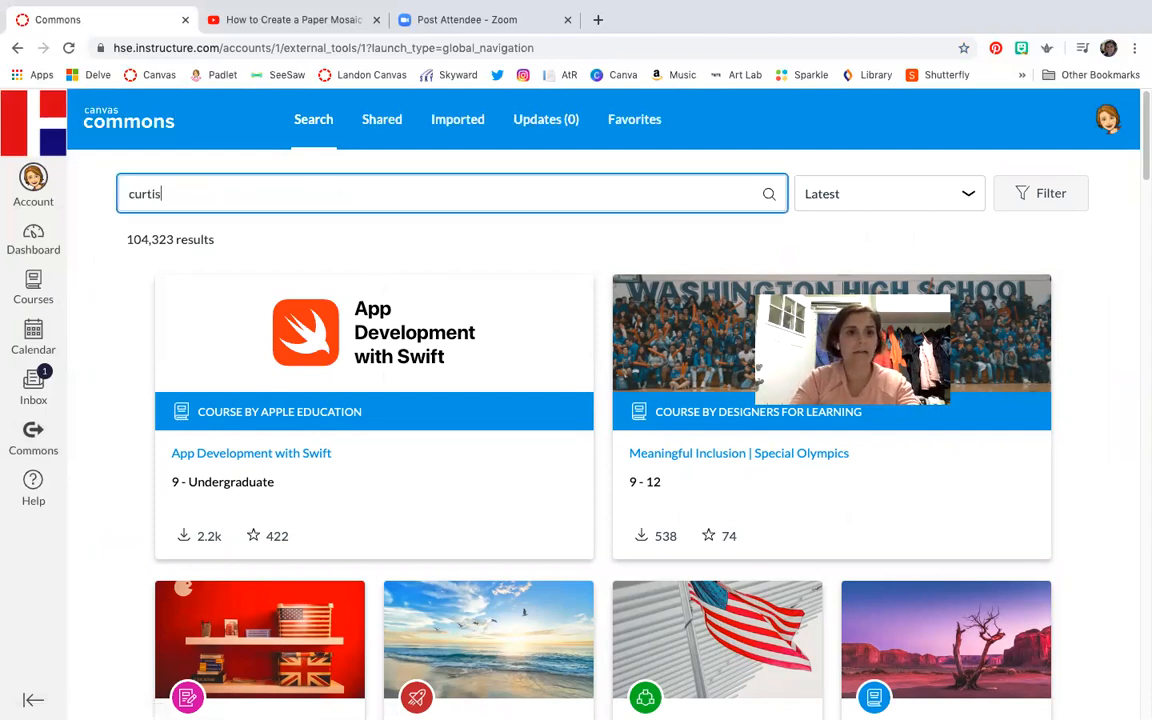
{"action": "type", "text": "makes"}
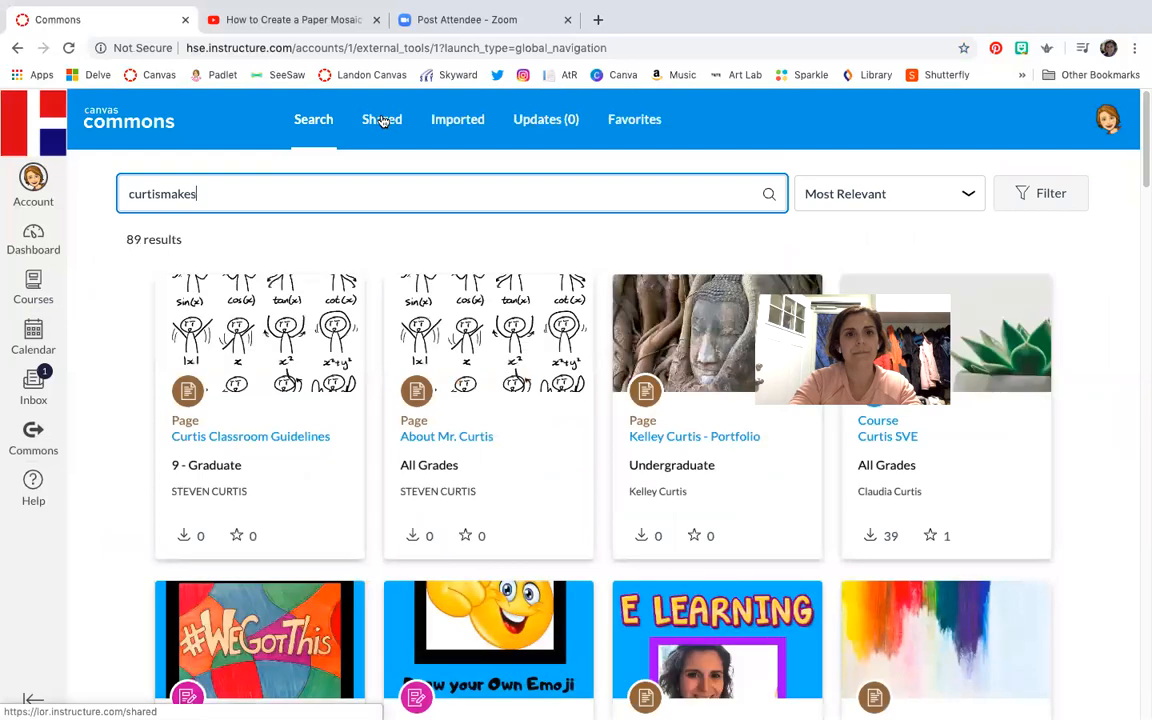
{"action": "left_click", "coordinate": [383, 121]}
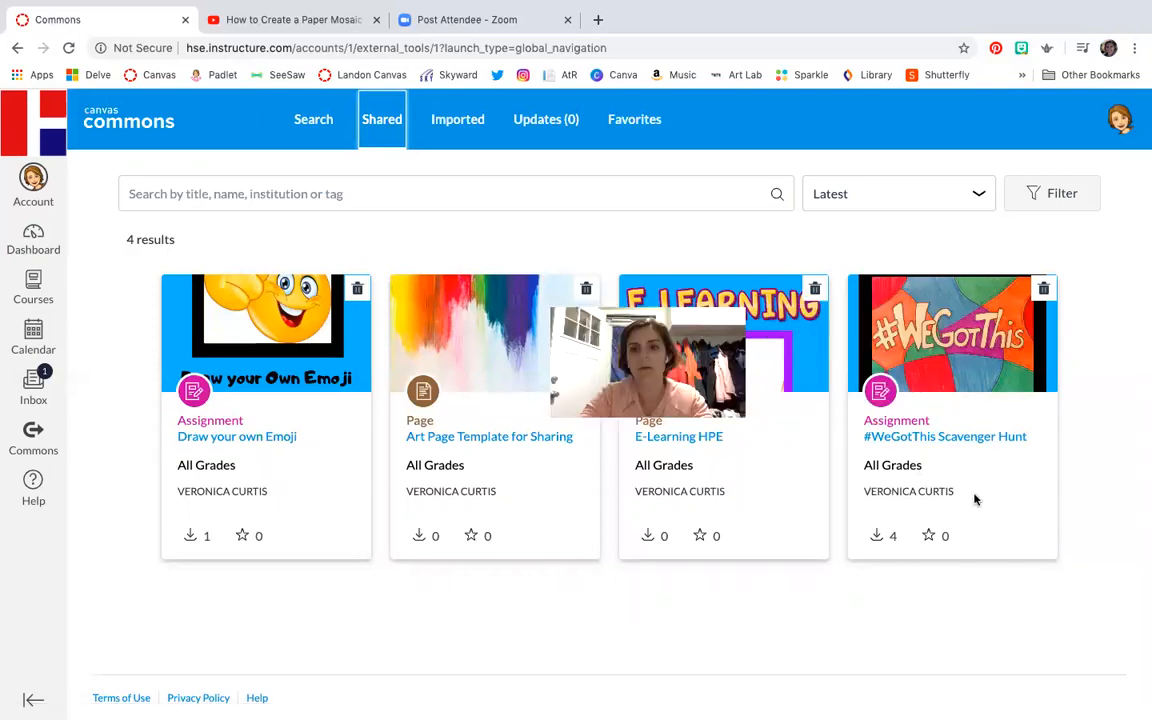
- Review the #WeGotThis Scavenger Hunt assignment's instructions, video, photo and submission steps, and return to the shared resources
{"action": "left_click", "coordinate": [969, 442]}
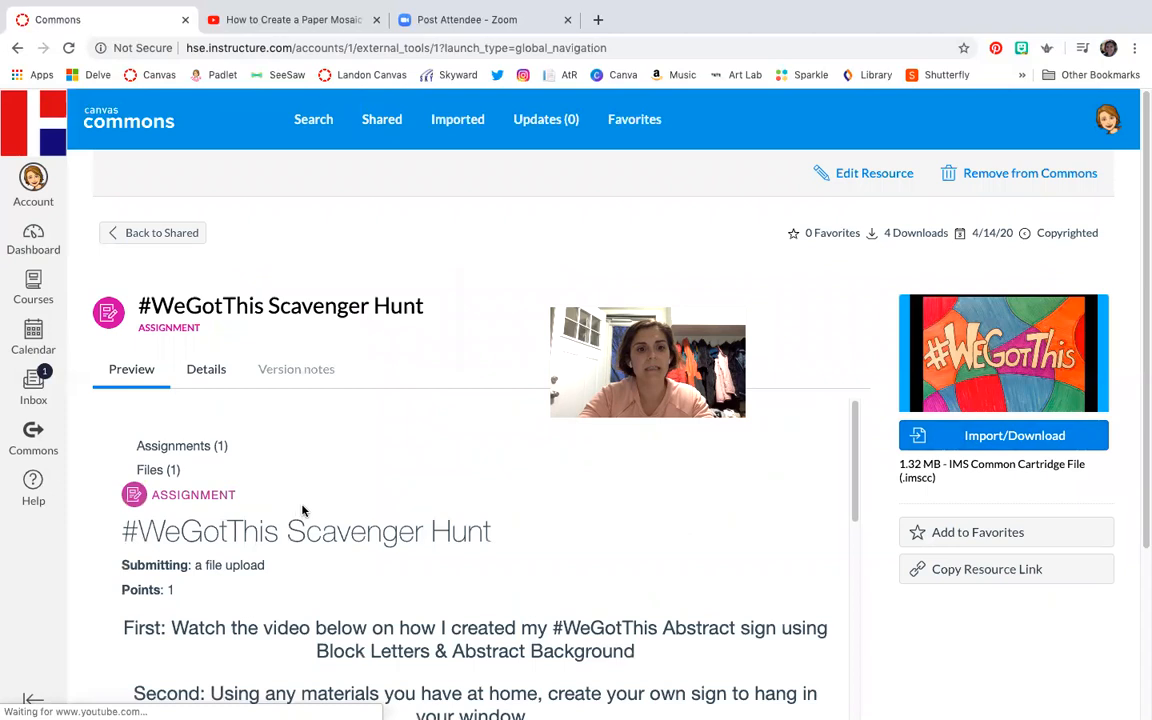
{"action": "scroll", "coordinate": [411, 514], "scroll_direction": "down", "scroll_amount": 5}
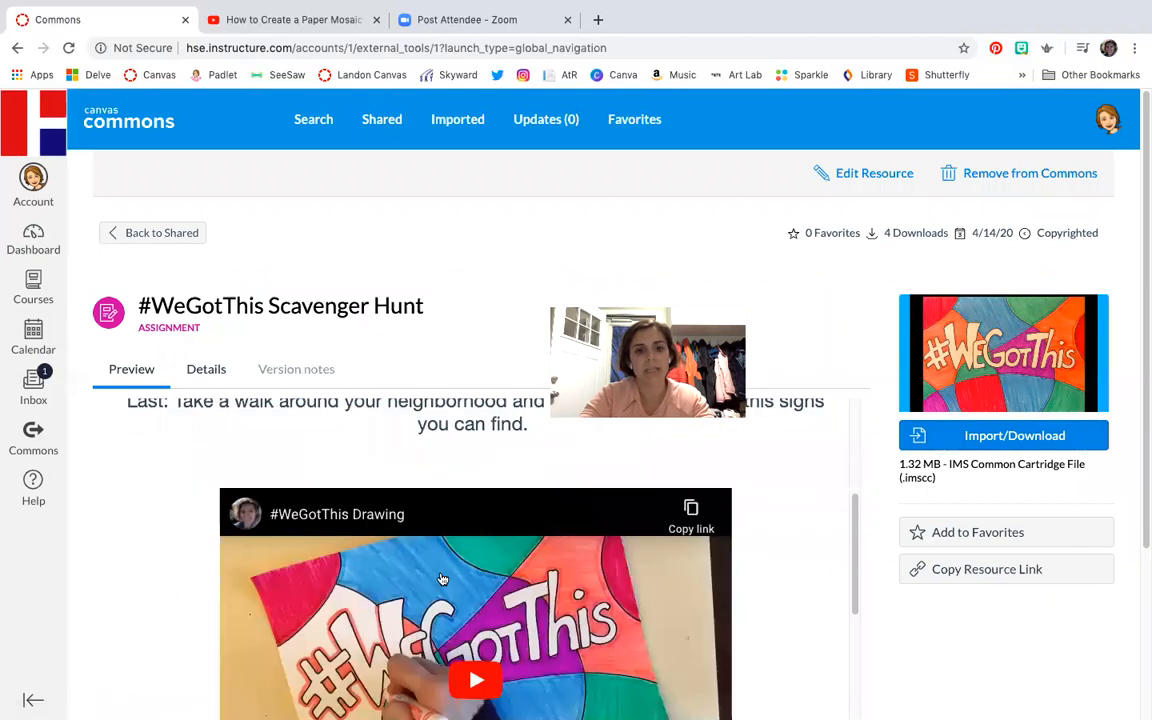
{"action": "scroll", "coordinate": [444, 575], "scroll_direction": "down", "scroll_amount": 3}
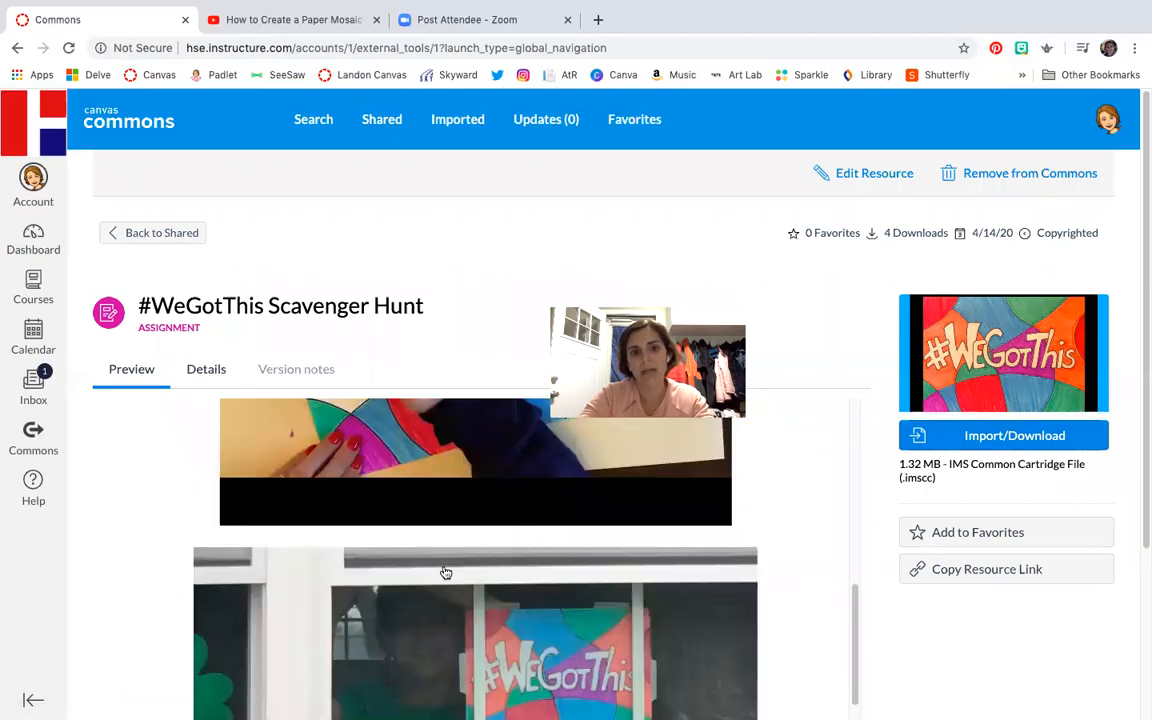
{"action": "scroll", "coordinate": [446, 572], "scroll_direction": "down", "scroll_amount": 3}
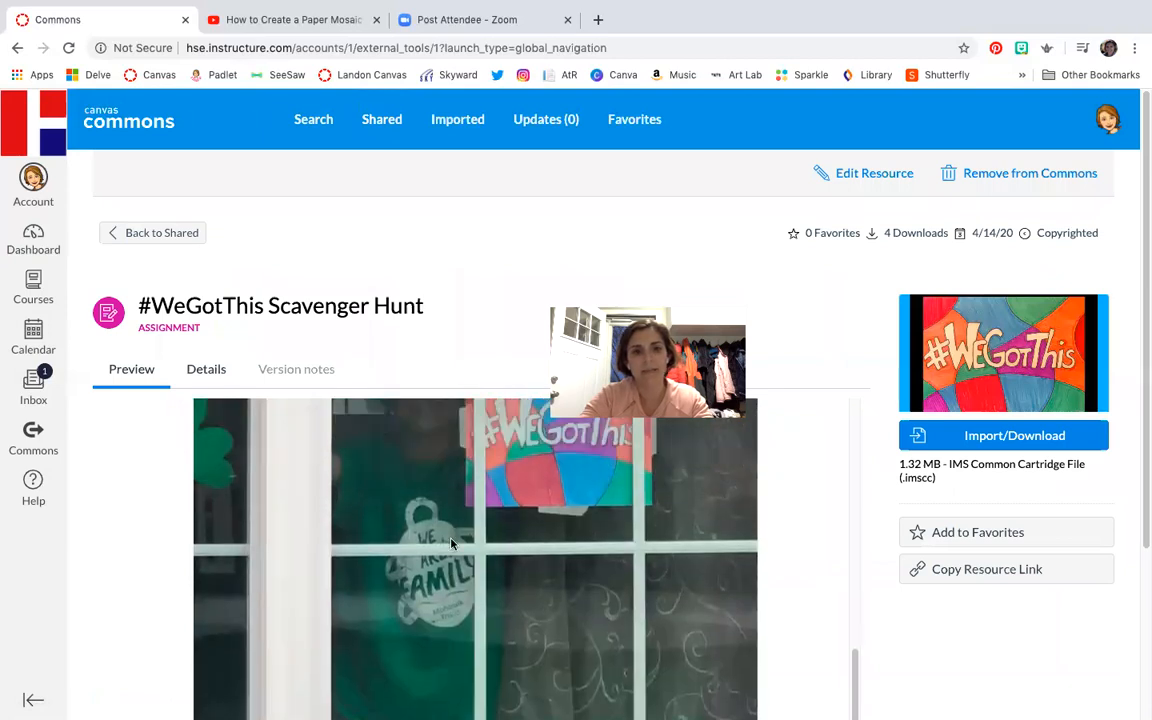
{"action": "scroll", "coordinate": [450, 543], "scroll_direction": "up", "scroll_amount": 1}
{"action": "scroll", "coordinate": [452, 543], "scroll_direction": "down", "scroll_amount": 5}
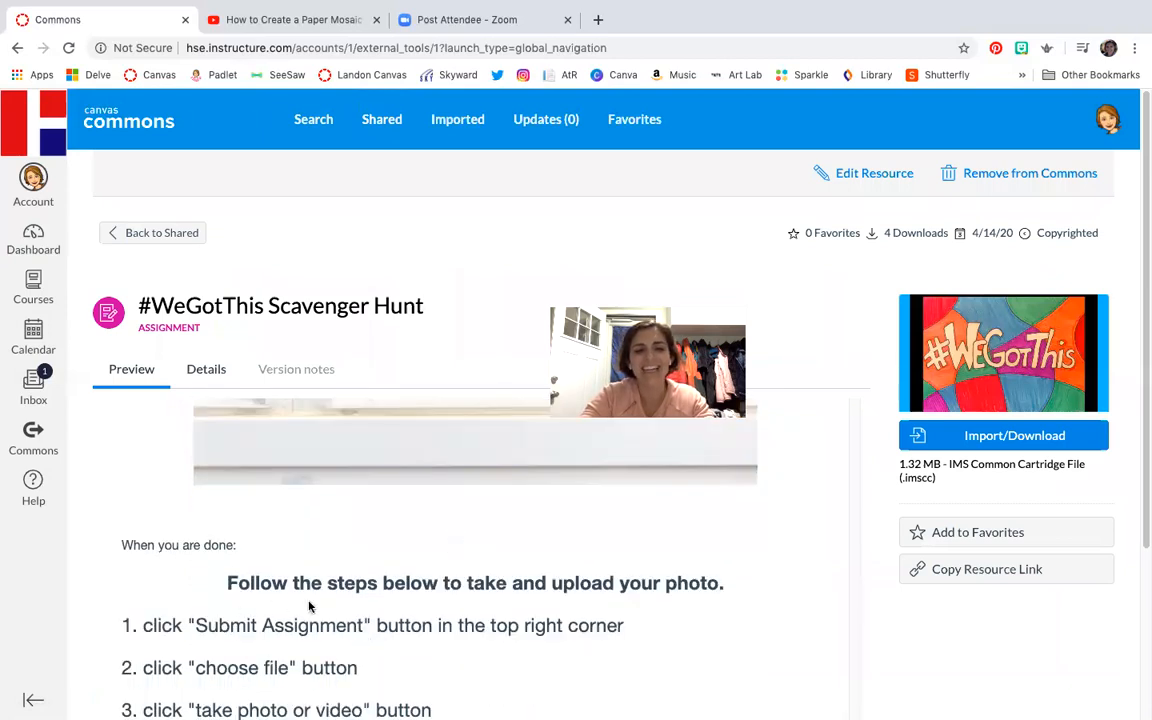
{"action": "scroll", "coordinate": [237, 607], "scroll_direction": "down", "scroll_amount": 2}
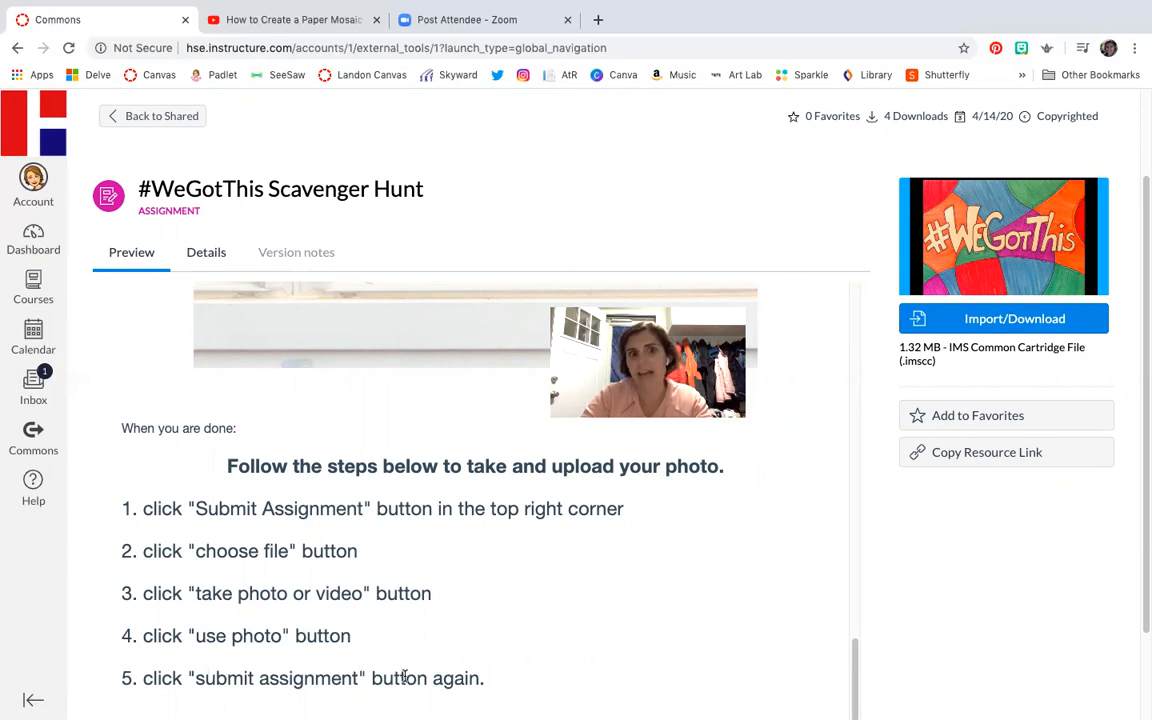
{"action": "scroll", "coordinate": [387, 570], "scroll_direction": "up", "scroll_amount": 10}
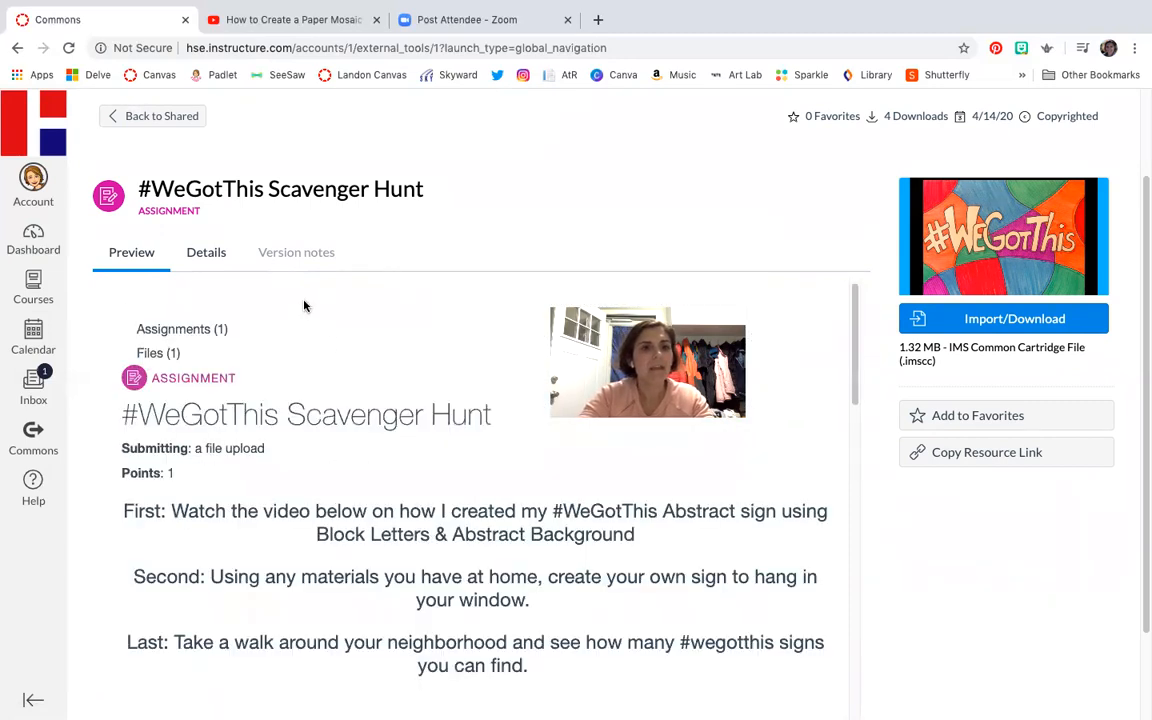
{"action": "left_click", "coordinate": [155, 116]}
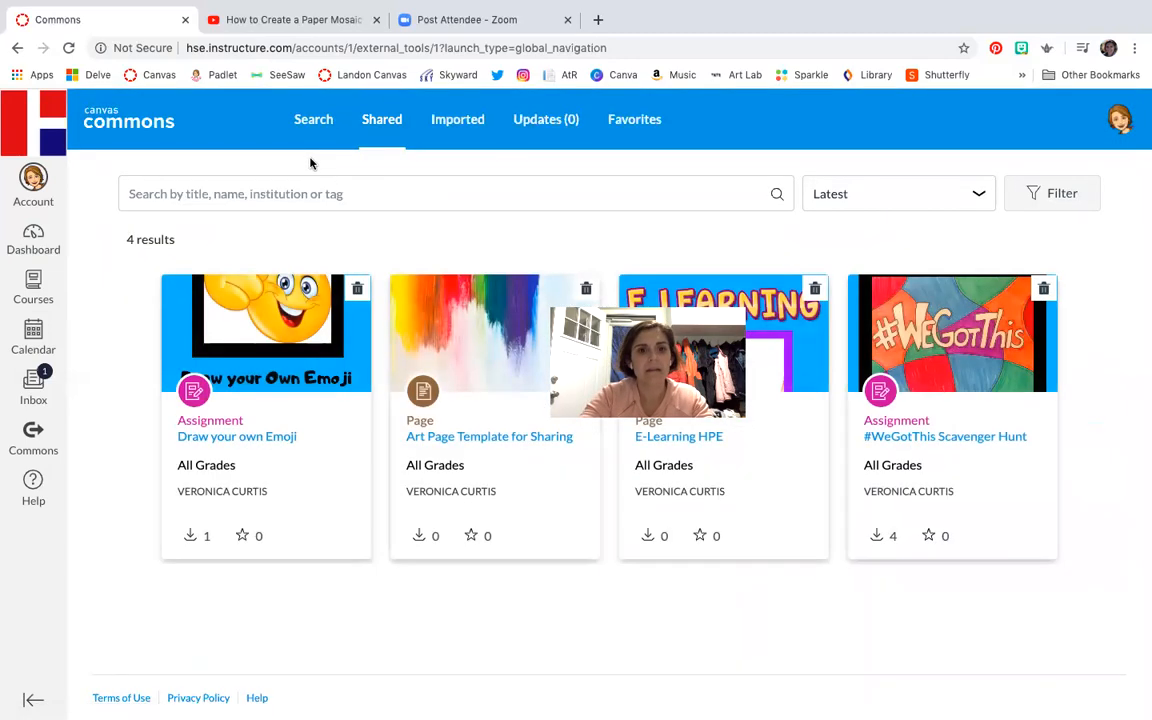
- Preview the shared E-Learning HPE page, open its Interactive Drawing tile, and return to the shared resources
{"action": "left_click", "coordinate": [672, 440]}
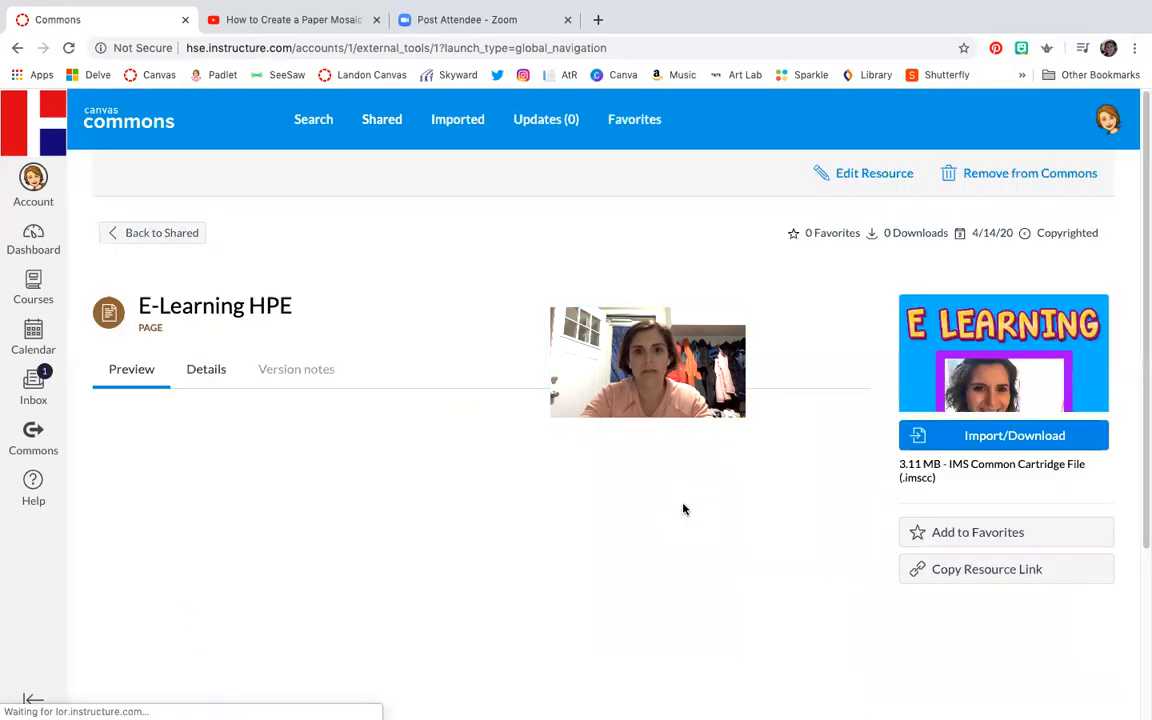
{"action": "scroll", "coordinate": [459, 504], "scroll_direction": "down", "scroll_amount": 3}
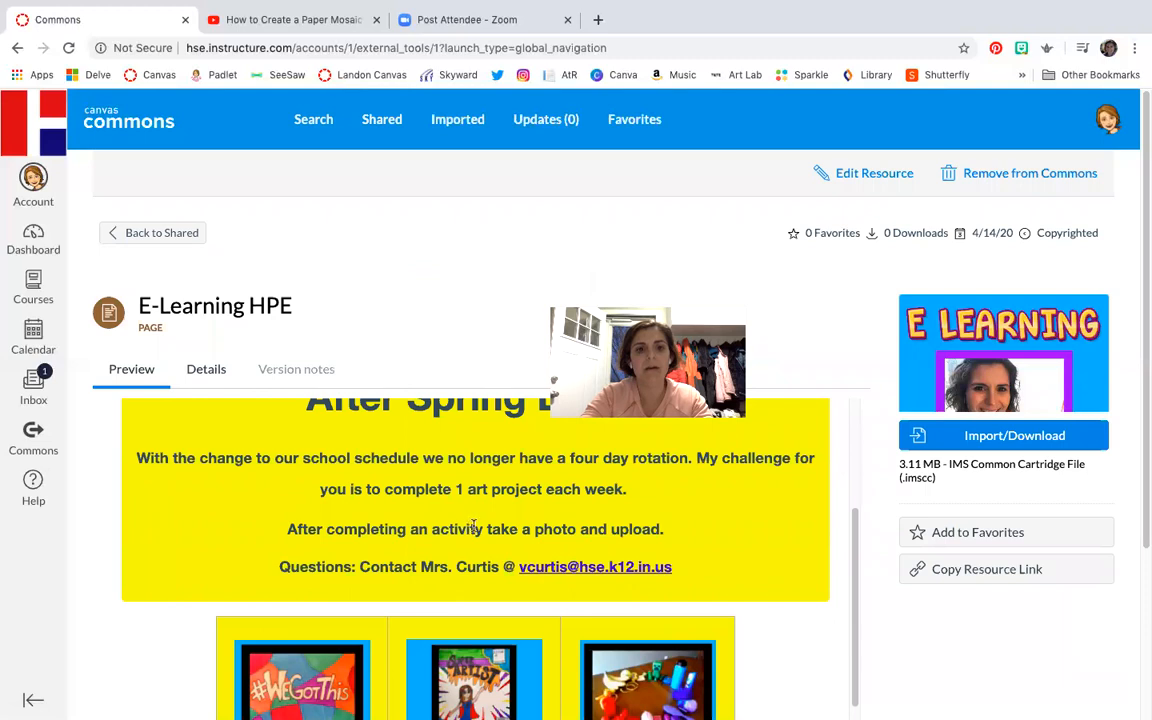
{"action": "scroll", "coordinate": [464, 525], "scroll_direction": "down", "scroll_amount": 3}
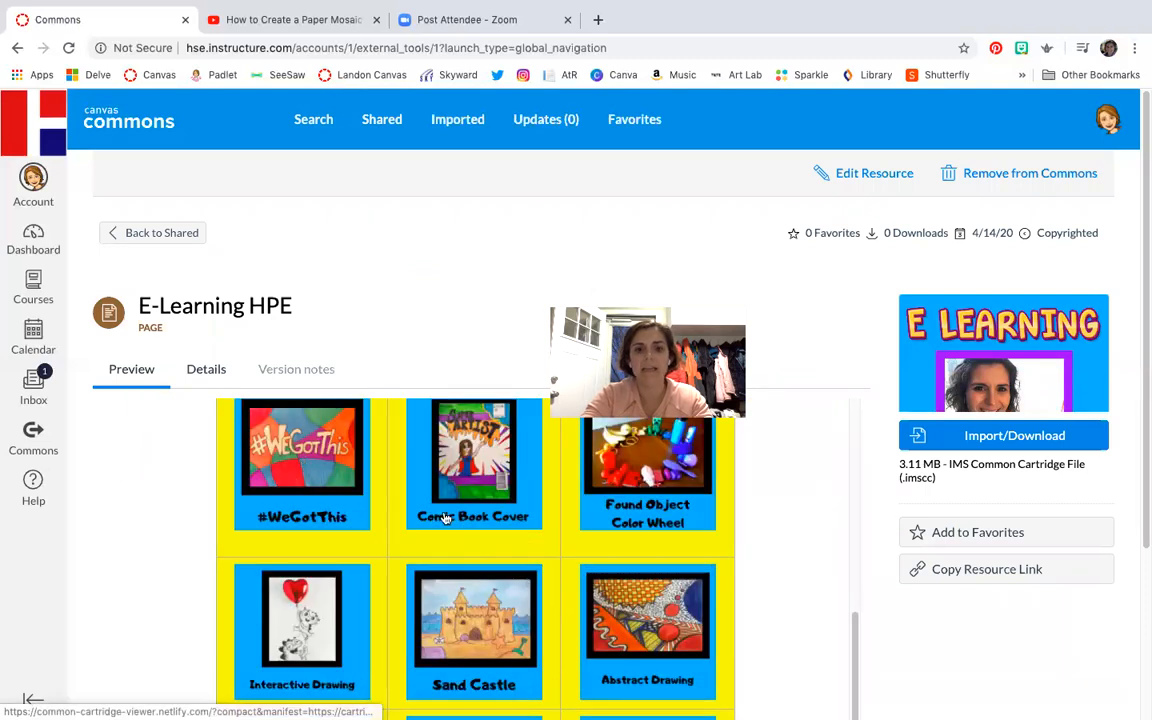
{"action": "scroll", "coordinate": [476, 628], "scroll_direction": "down", "scroll_amount": 2}
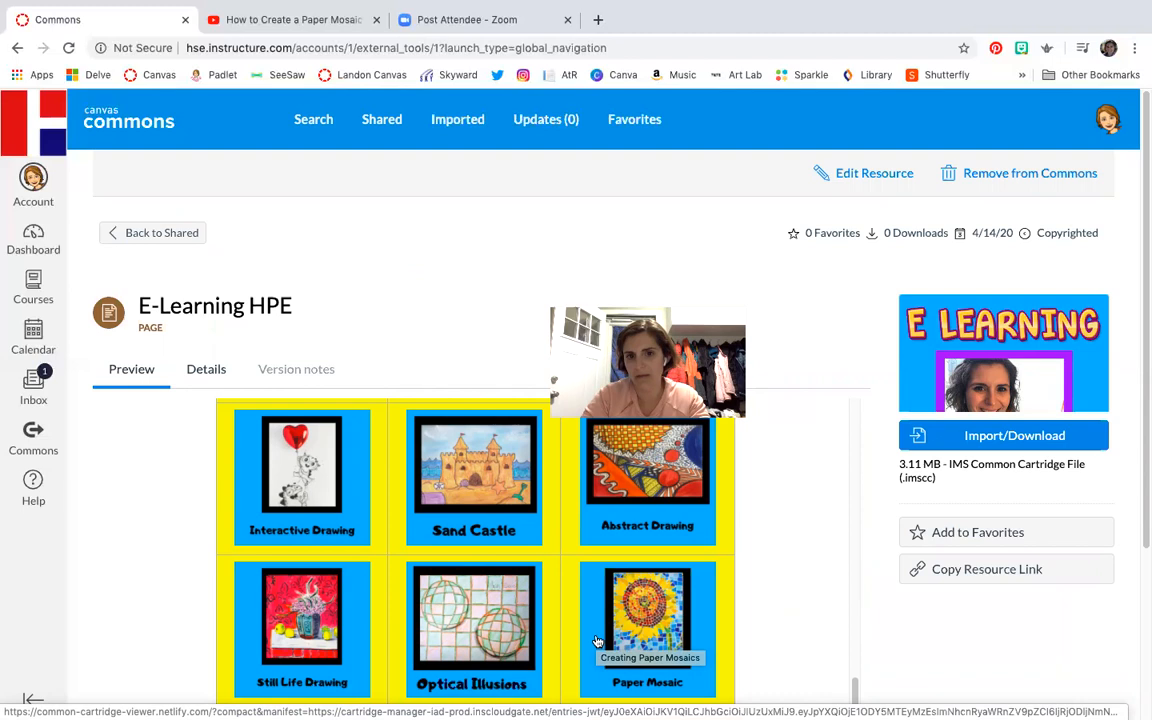
{"action": "left_click", "coordinate": [321, 485]}
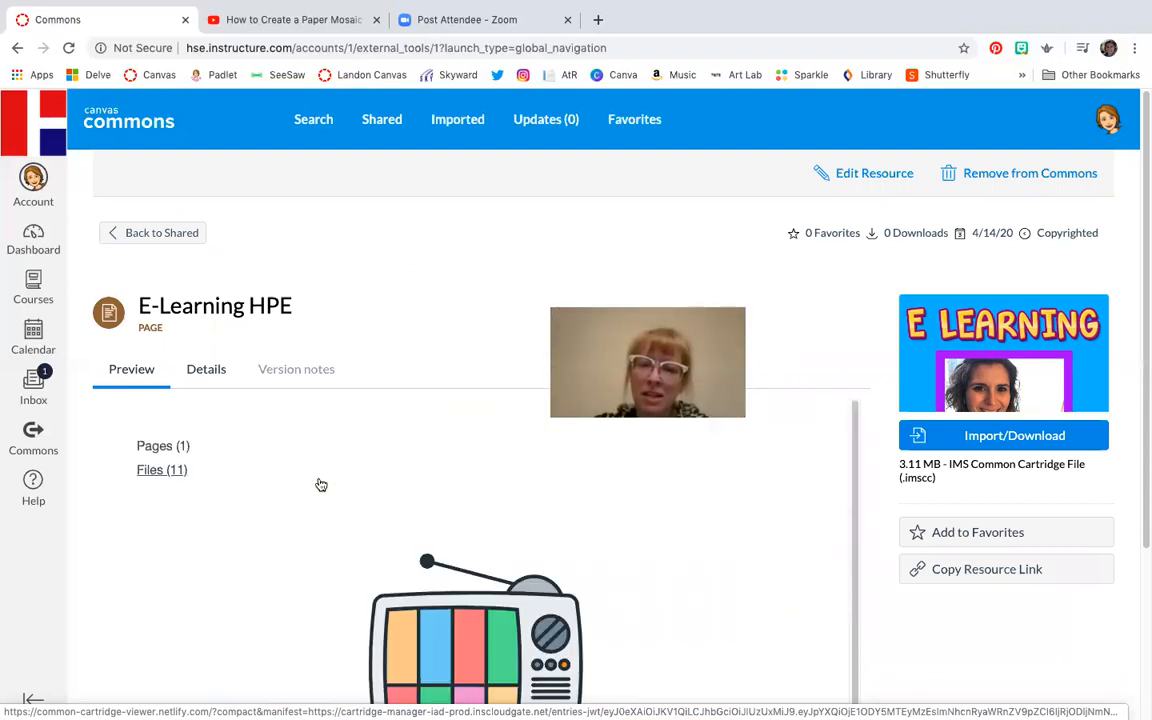
{"action": "left_click", "coordinate": [112, 233]}
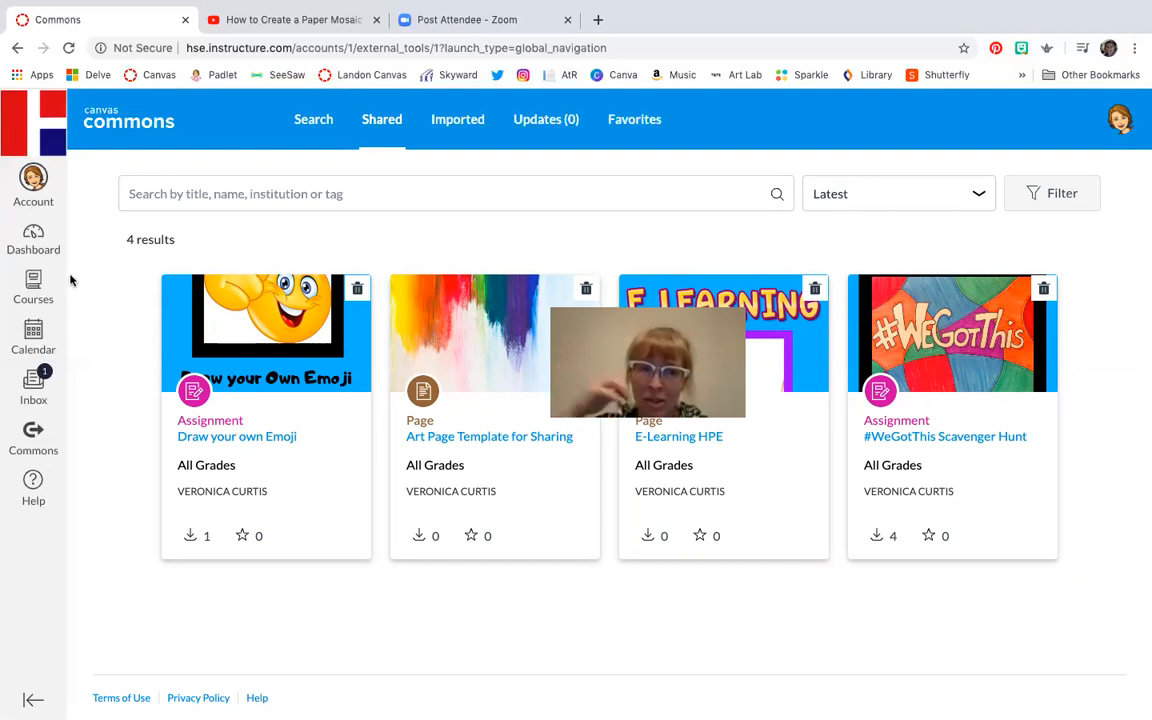
- Open the ART GR2 course from the dashboard
{"action": "left_click", "coordinate": [30, 240]}
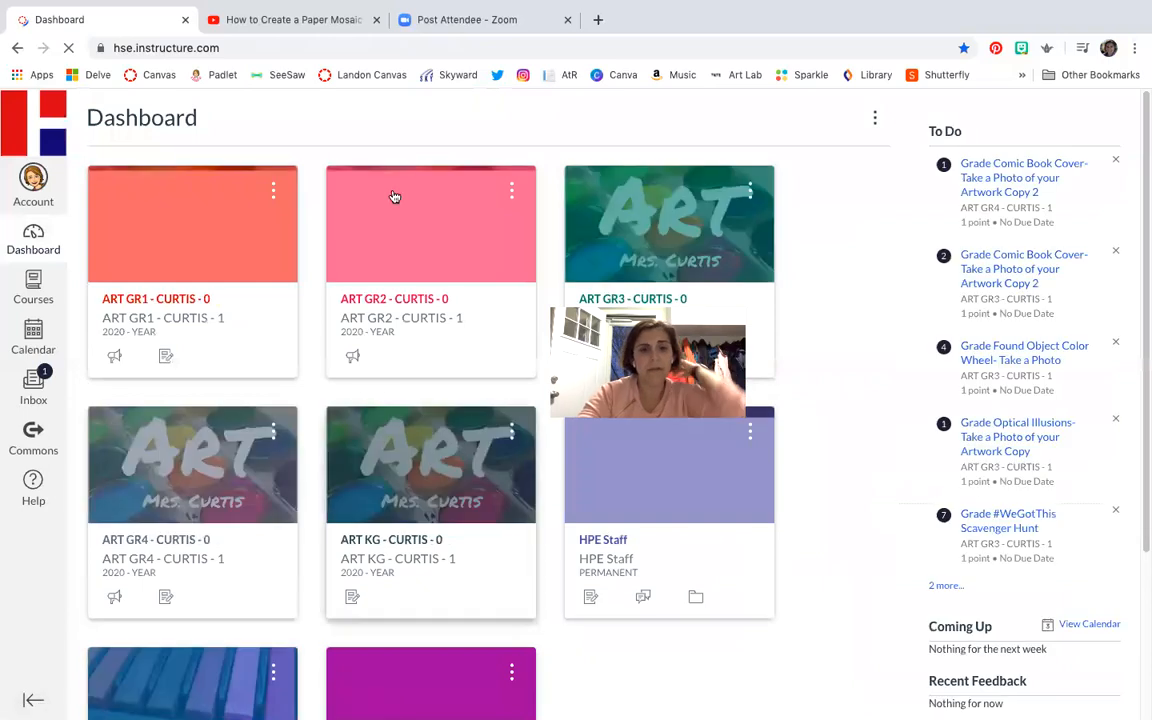
{"action": "left_click", "coordinate": [411, 239]}
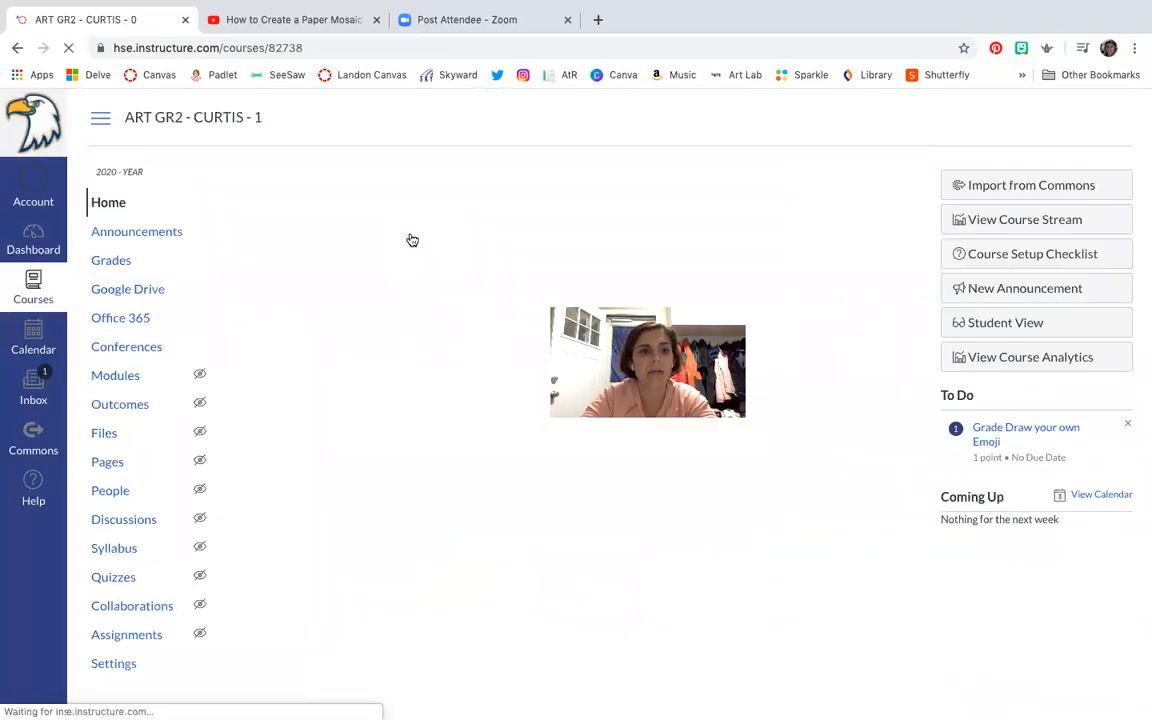
- Open the ART GR2 course's assignments and bring up the Share to Commons form for Interactive Drawing - Take a Photo Copy 2
{"action": "scroll", "coordinate": [195, 610], "scroll_direction": "down", "scroll_amount": 3}
{"action": "scroll", "coordinate": [330, 570], "scroll_direction": "up", "scroll_amount": 3}
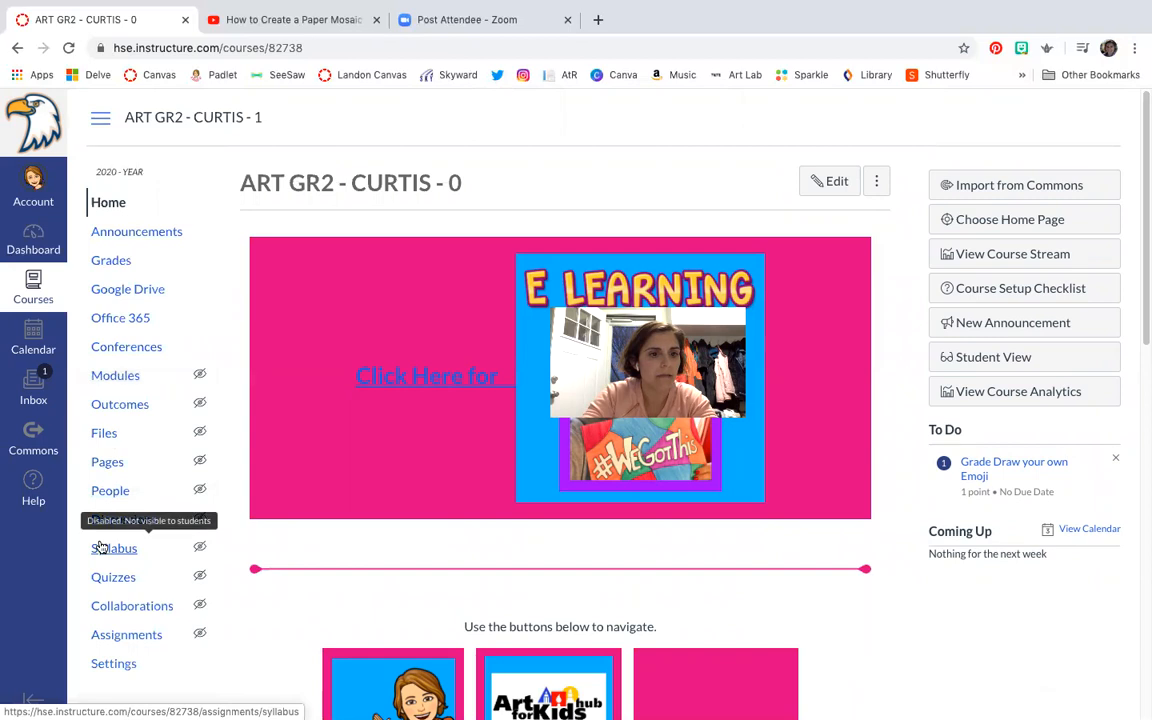
{"action": "left_click", "coordinate": [117, 640]}
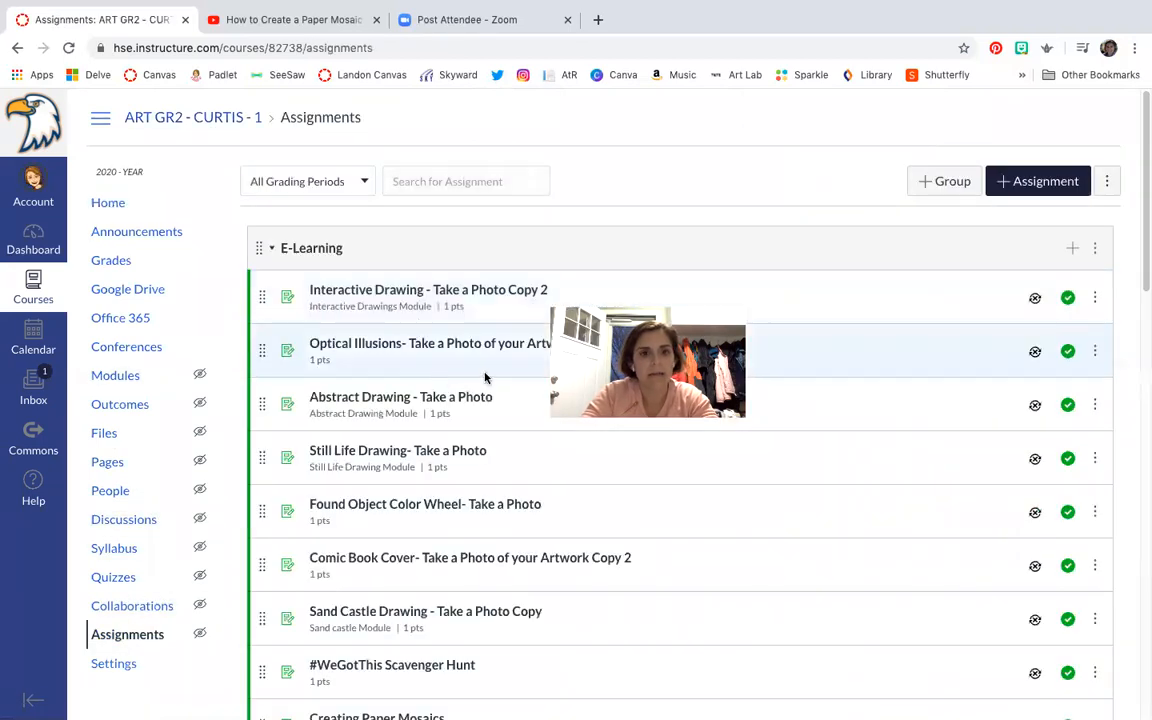
{"action": "scroll", "coordinate": [380, 300], "scroll_direction": "down", "scroll_amount": 1}
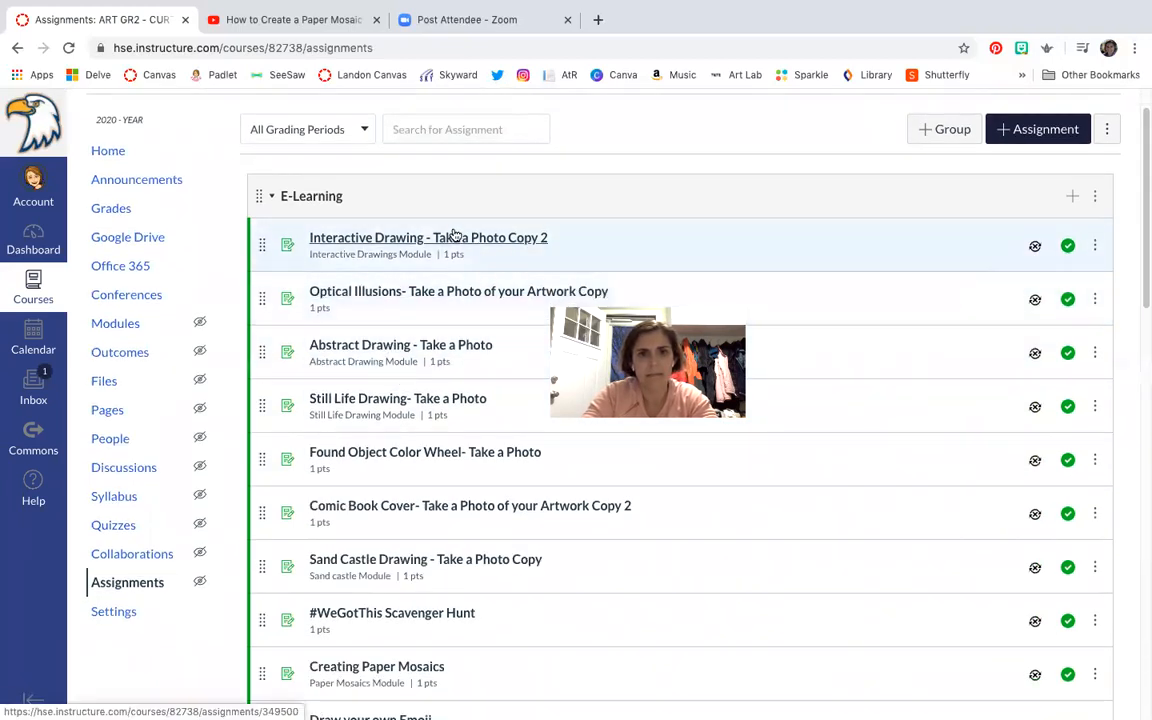
{"action": "left_click", "coordinate": [1096, 247]}
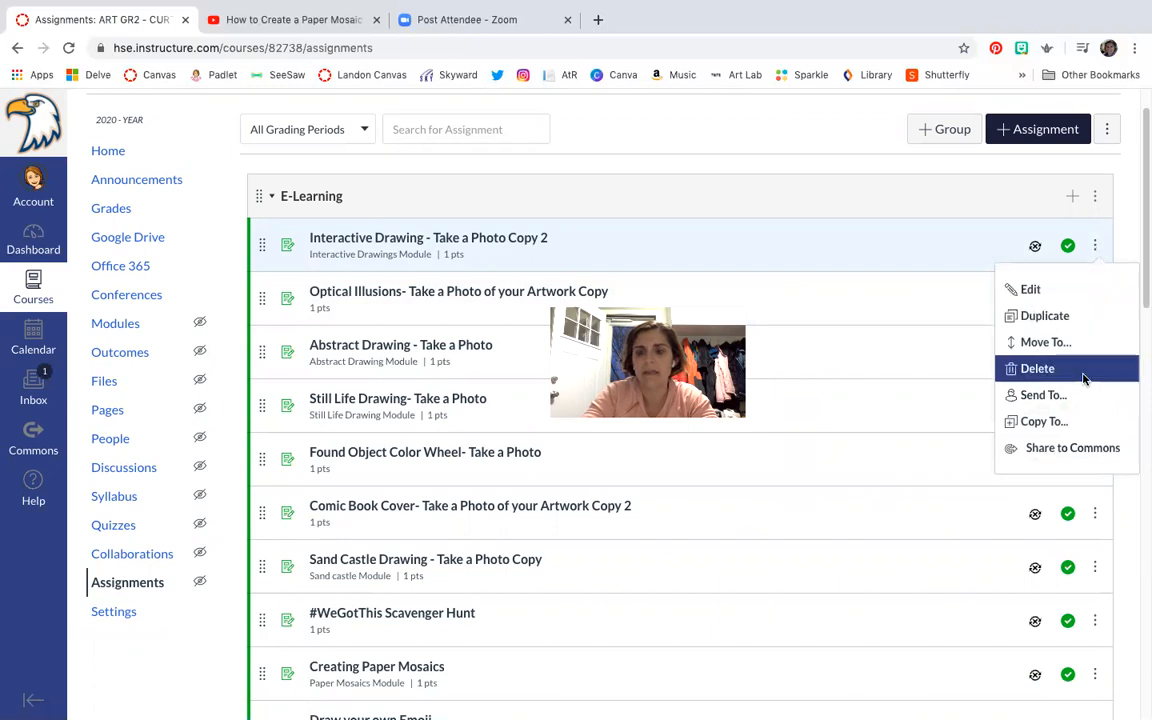
{"action": "left_click", "coordinate": [1074, 449]}
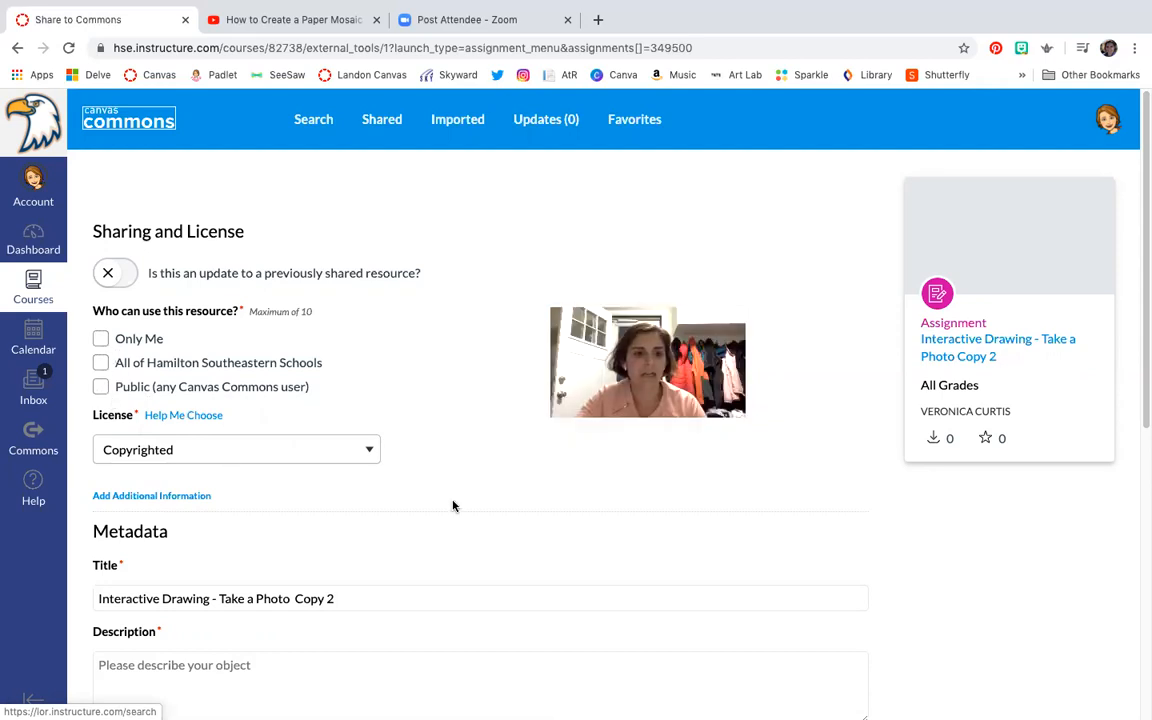
- Review the Commons sharing form's audience, license, title, description, tags, image and grade-level settings
{"action": "scroll", "coordinate": [537, 525], "scroll_direction": "down", "scroll_amount": 3}
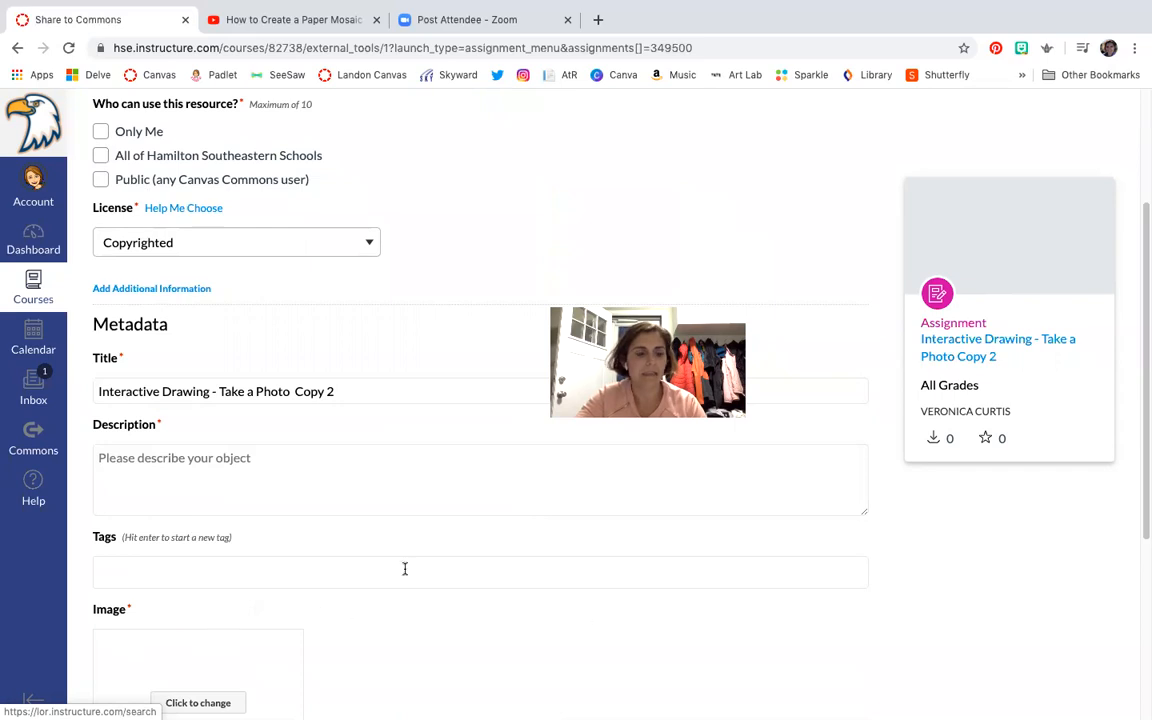
{"action": "scroll", "coordinate": [465, 568], "scroll_direction": "down", "scroll_amount": 5}
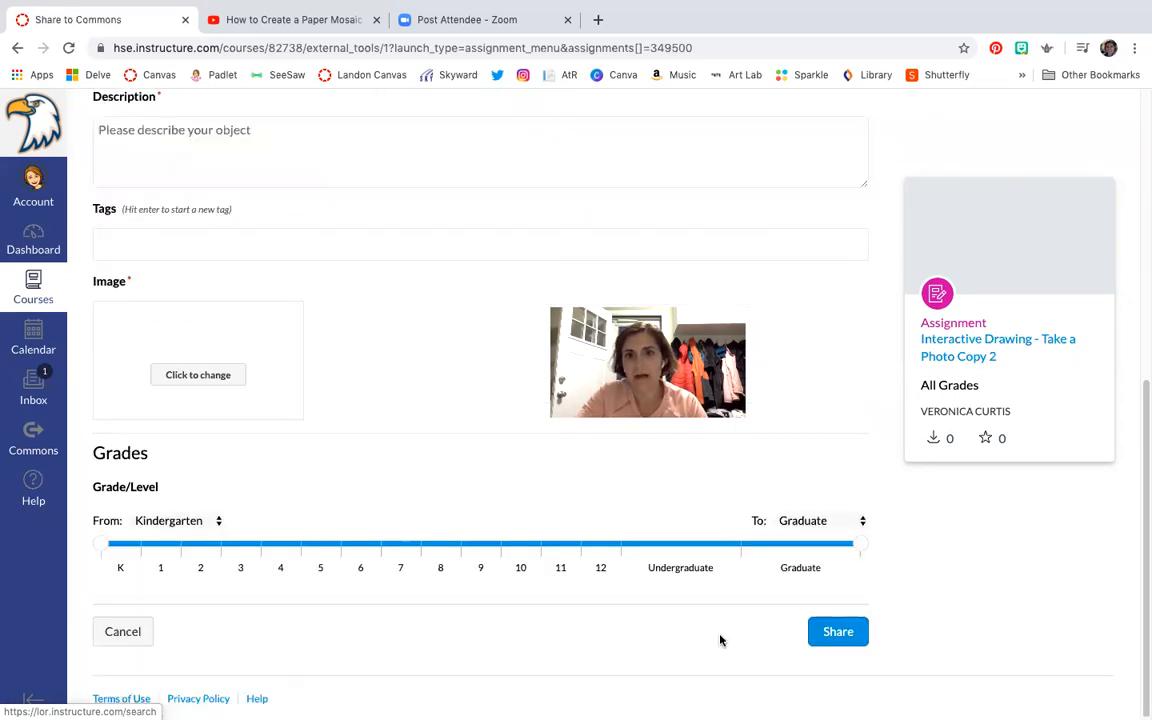
{"action": "scroll", "coordinate": [390, 530], "scroll_direction": "up", "scroll_amount": 8}
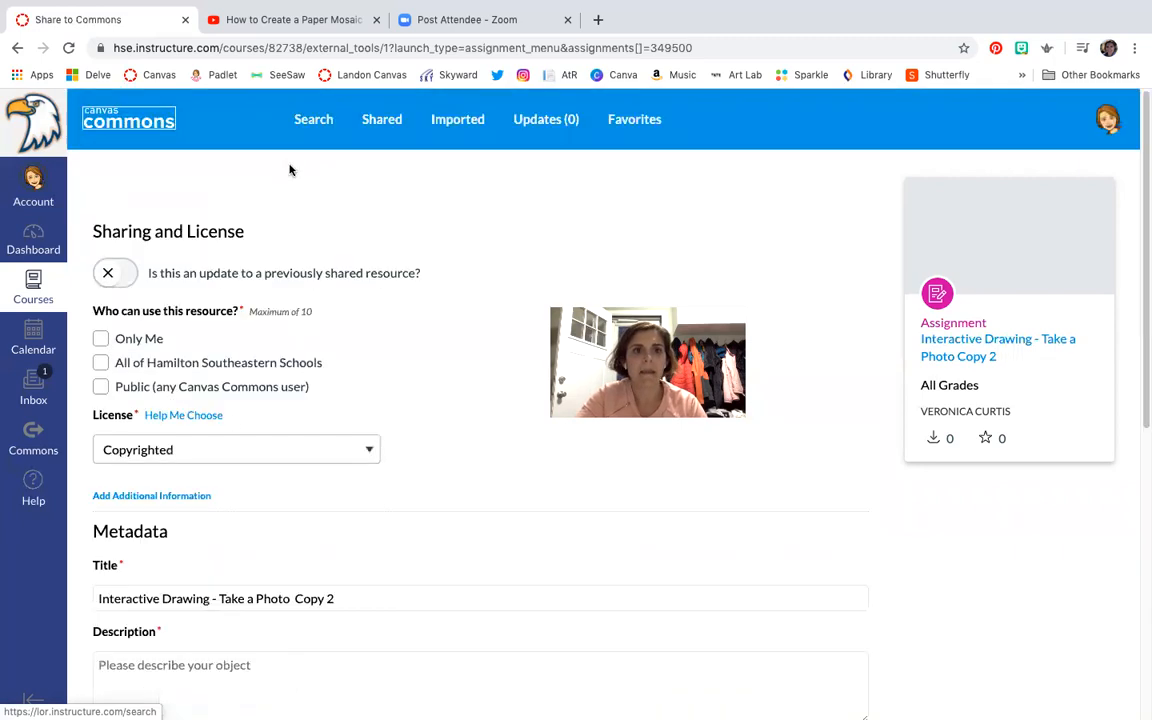
- Show the account's own shared Commons resources and search them for "art"
{"action": "left_click", "coordinate": [381, 121]}
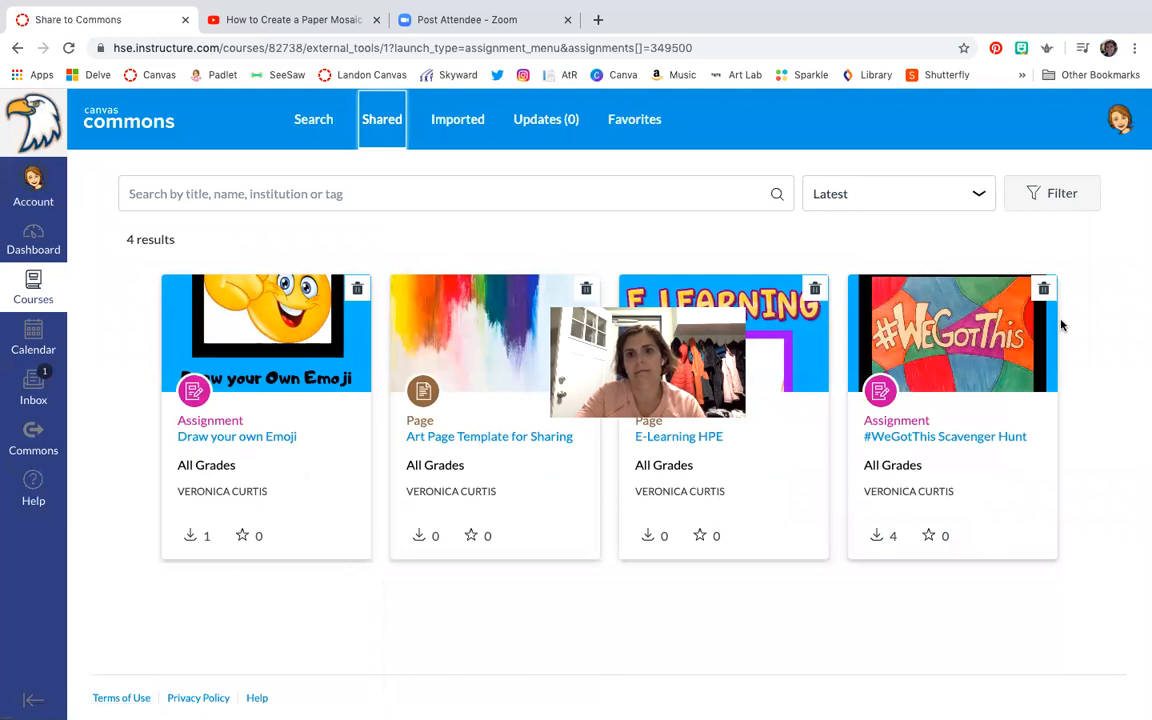
{"action": "left_click", "coordinate": [312, 193]}
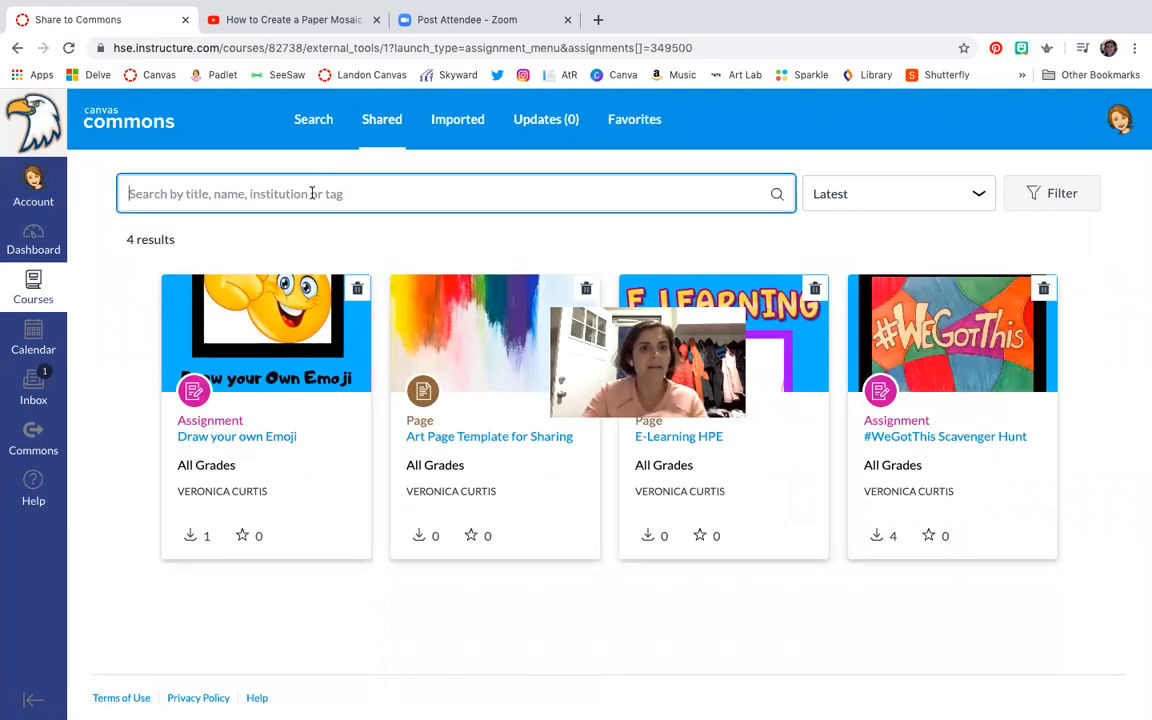
{"action": "type", "text": "art"}
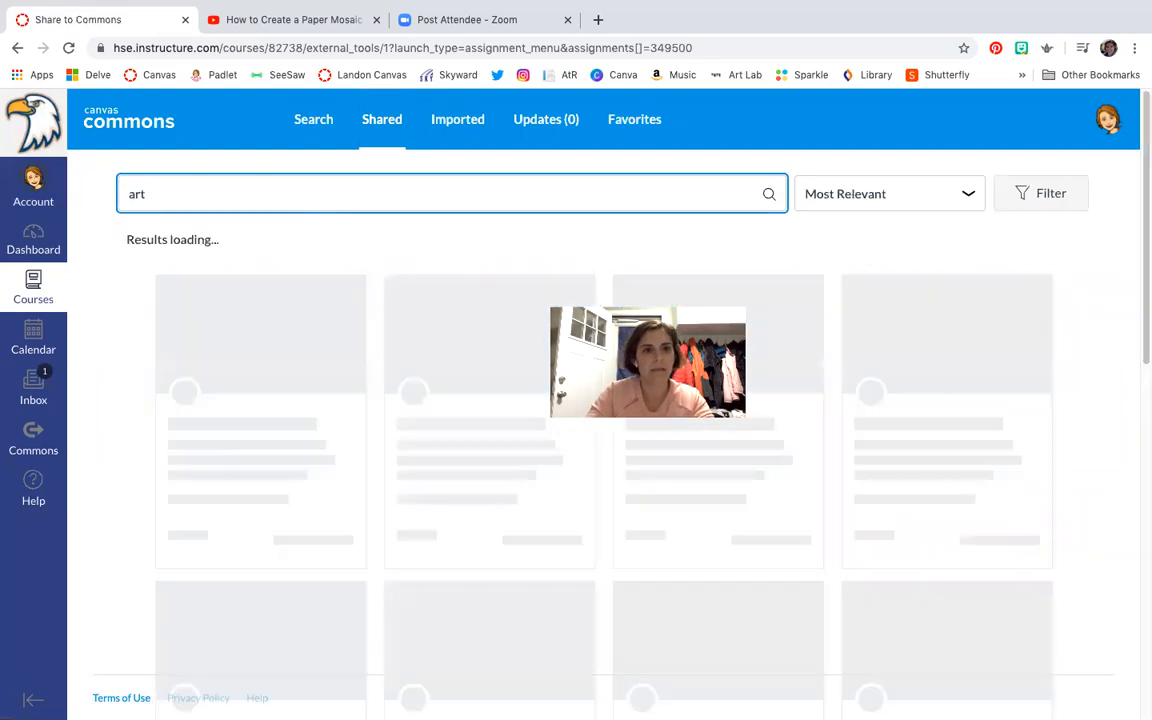
{"action": "left_click_drag", "start_coordinate": [260, 193], "coordinate": [95, 193]}
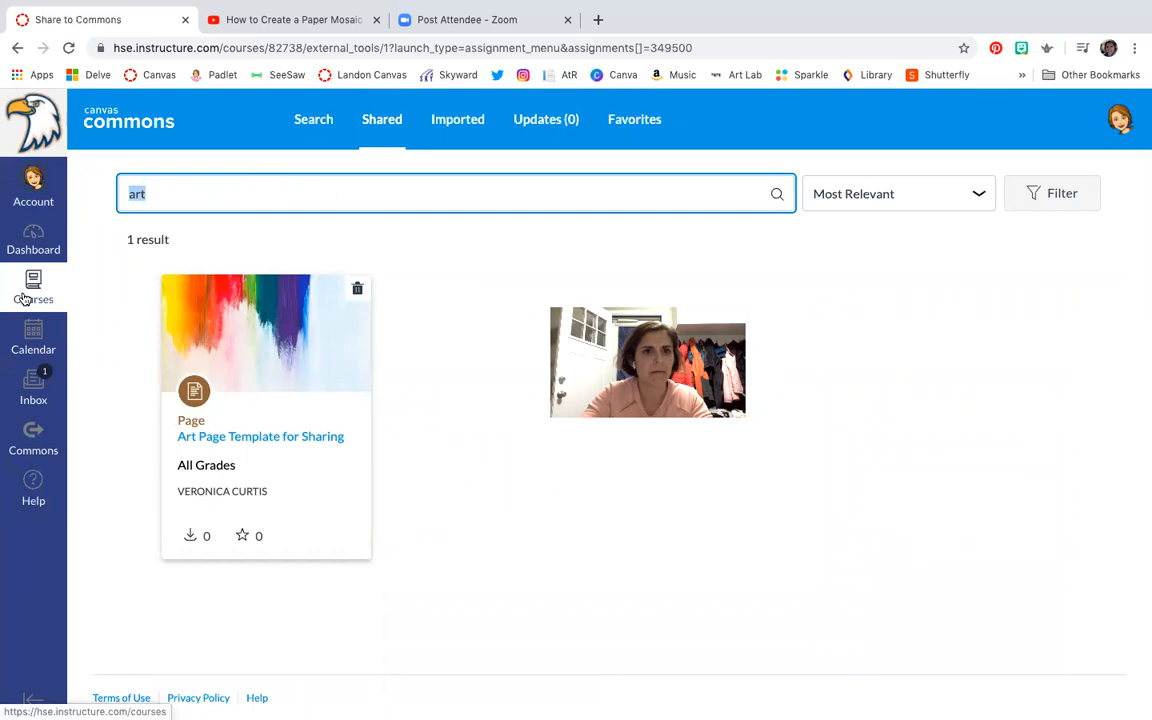
- Search all of Canvas Commons for "elementary art"
{"action": "left_click", "coordinate": [300, 126]}
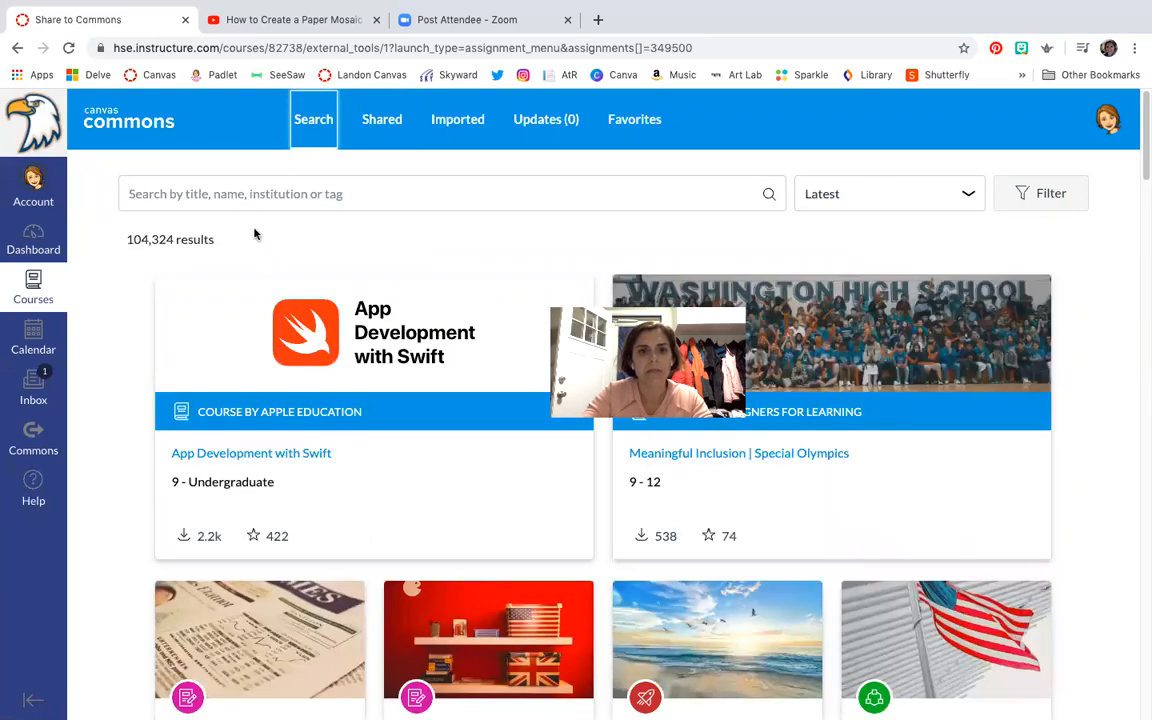
{"action": "left_click", "coordinate": [232, 193]}
{"action": "type", "text": "art"}
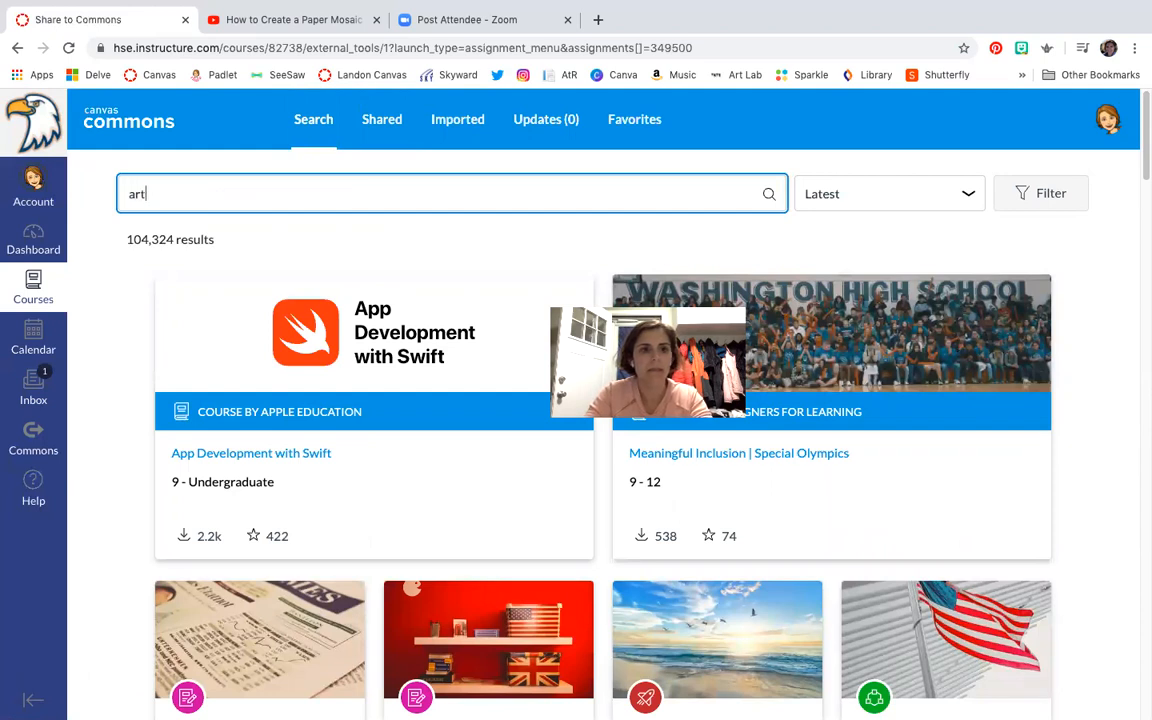
{"action": "key", "text": "Return"}
{"action": "key", "text": "BackSpace"}
{"action": "key", "text": "BackSpace"}
{"action": "key", "text": "BackSpace"}
{"action": "type", "text": "eleme"}
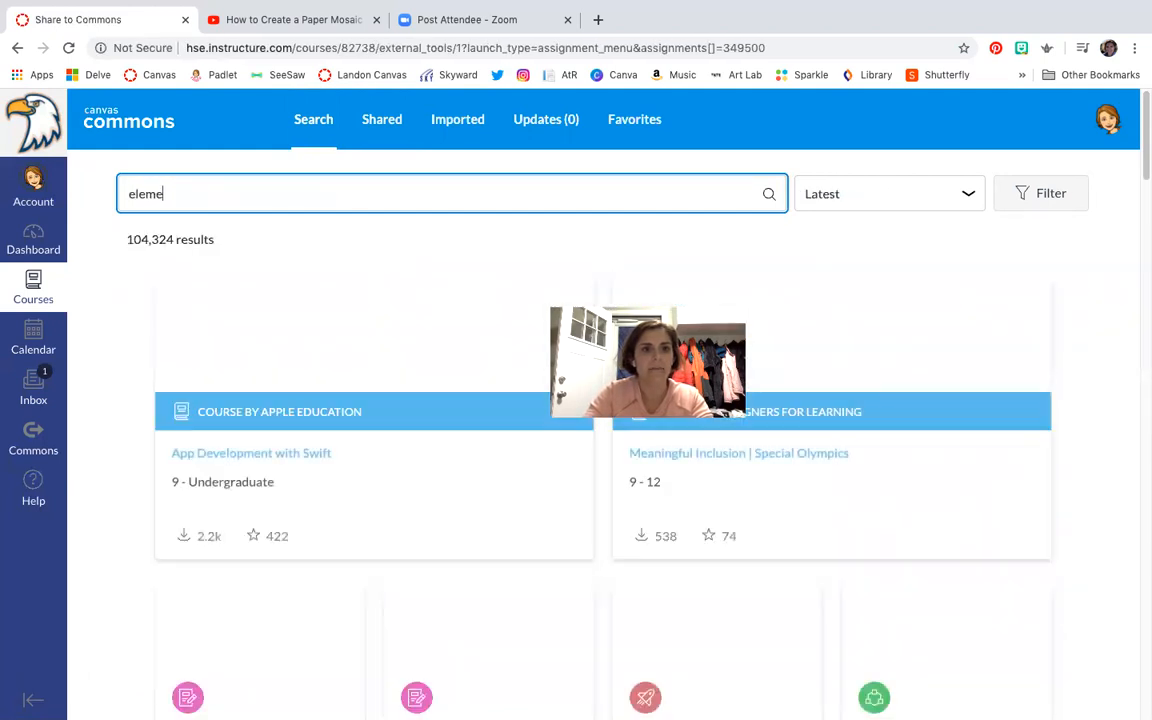
{"action": "type", "text": "ntary art"}
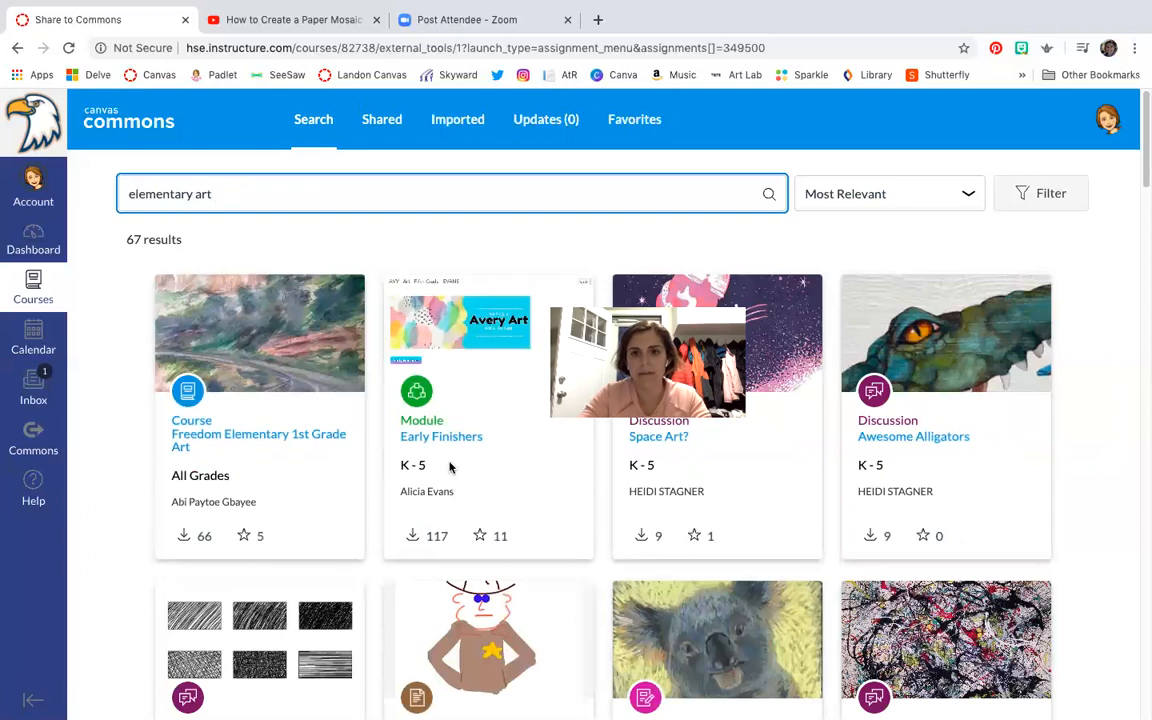
- Preview the Animal Adventures - Week 2 assignment and review its koala artworks, video, drawing guides and submission instructions
{"action": "scroll", "coordinate": [447, 470], "scroll_direction": "down", "scroll_amount": 3}
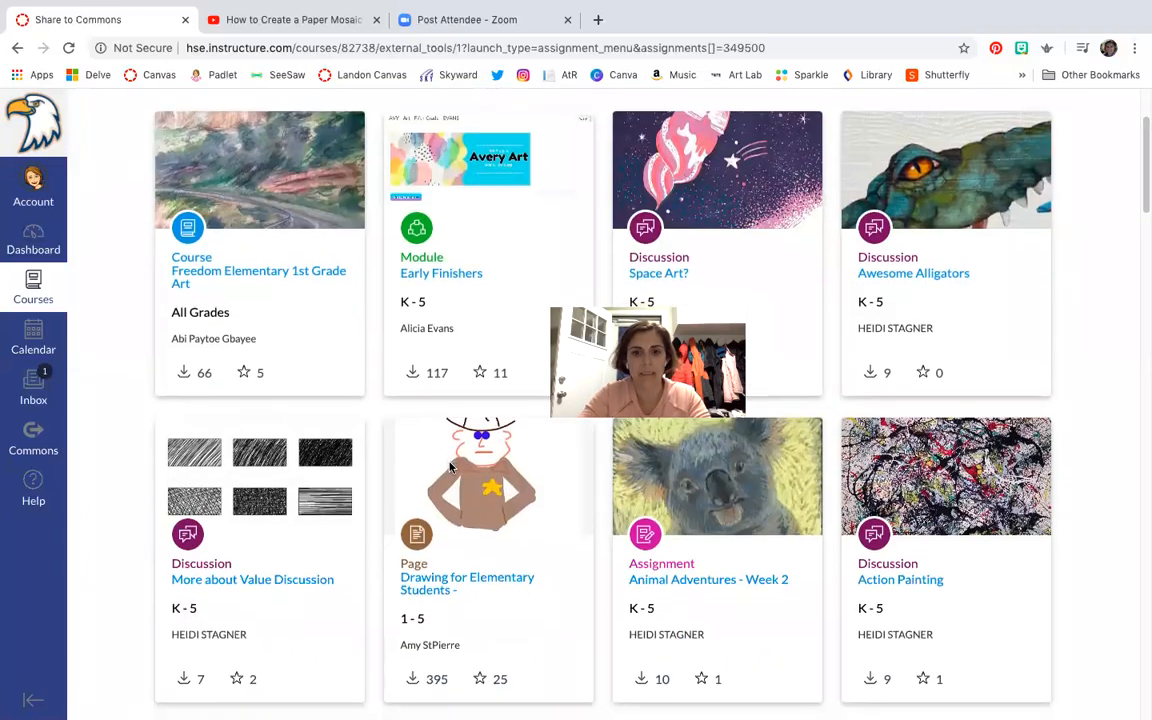
{"action": "left_click", "coordinate": [697, 578]}
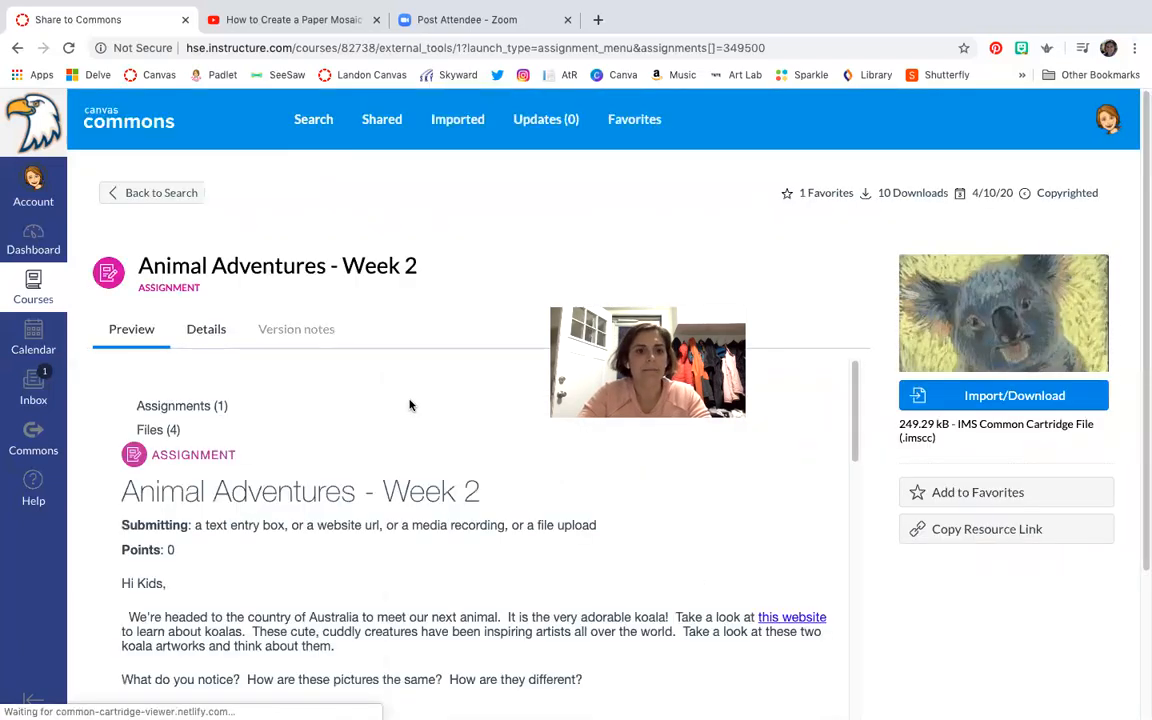
{"action": "scroll", "coordinate": [410, 404], "scroll_direction": "down", "scroll_amount": 2}
{"action": "scroll", "coordinate": [378, 437], "scroll_direction": "up", "scroll_amount": 1}
{"action": "scroll", "coordinate": [382, 445], "scroll_direction": "down", "scroll_amount": 5}
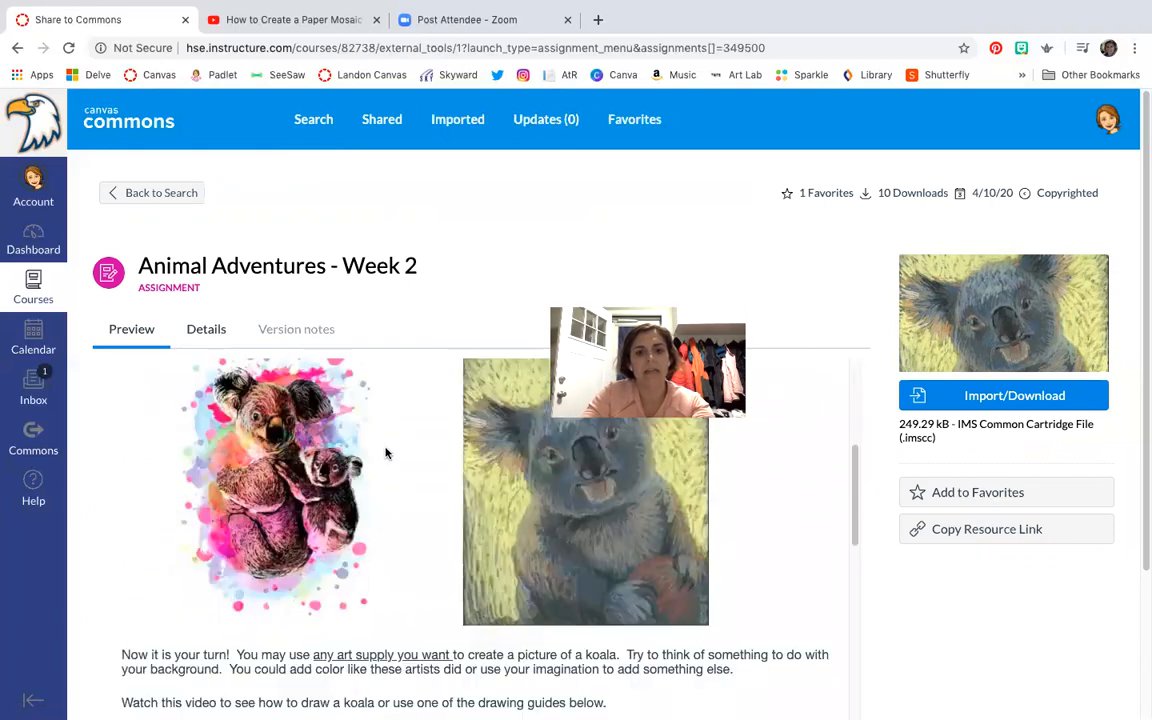
{"action": "scroll", "coordinate": [386, 455], "scroll_direction": "down", "scroll_amount": 2}
{"action": "scroll", "coordinate": [580, 545], "scroll_direction": "down", "scroll_amount": 2}
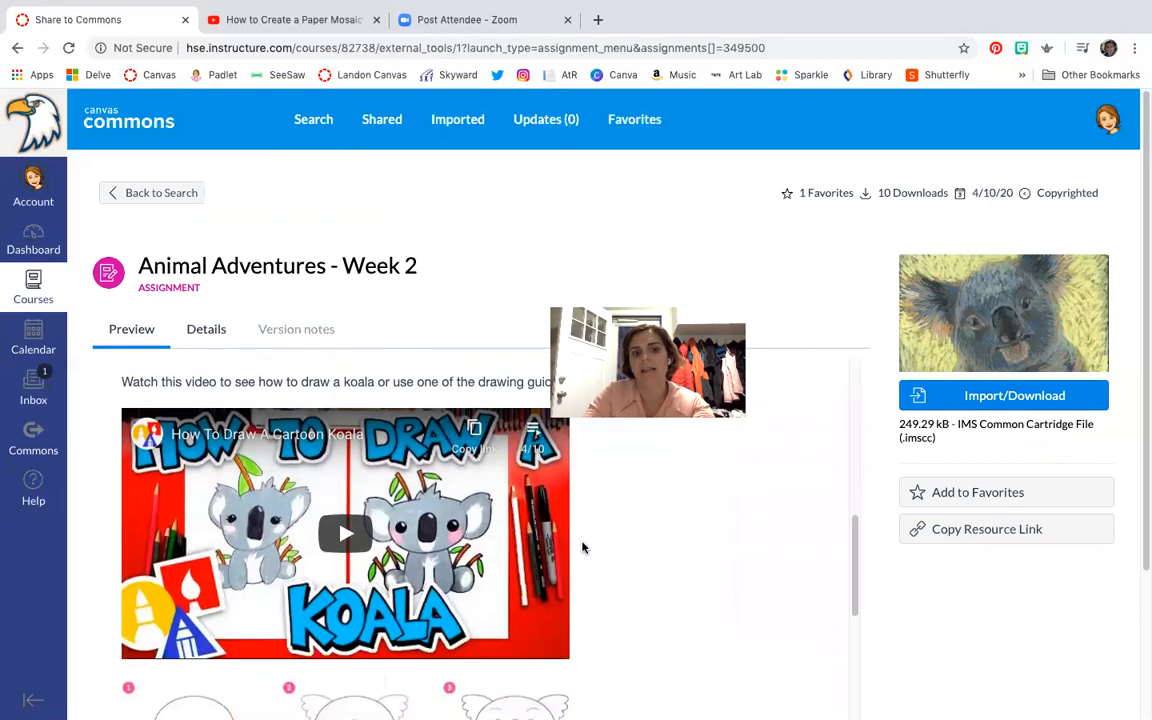
{"action": "scroll", "coordinate": [583, 547], "scroll_direction": "down", "scroll_amount": 8}
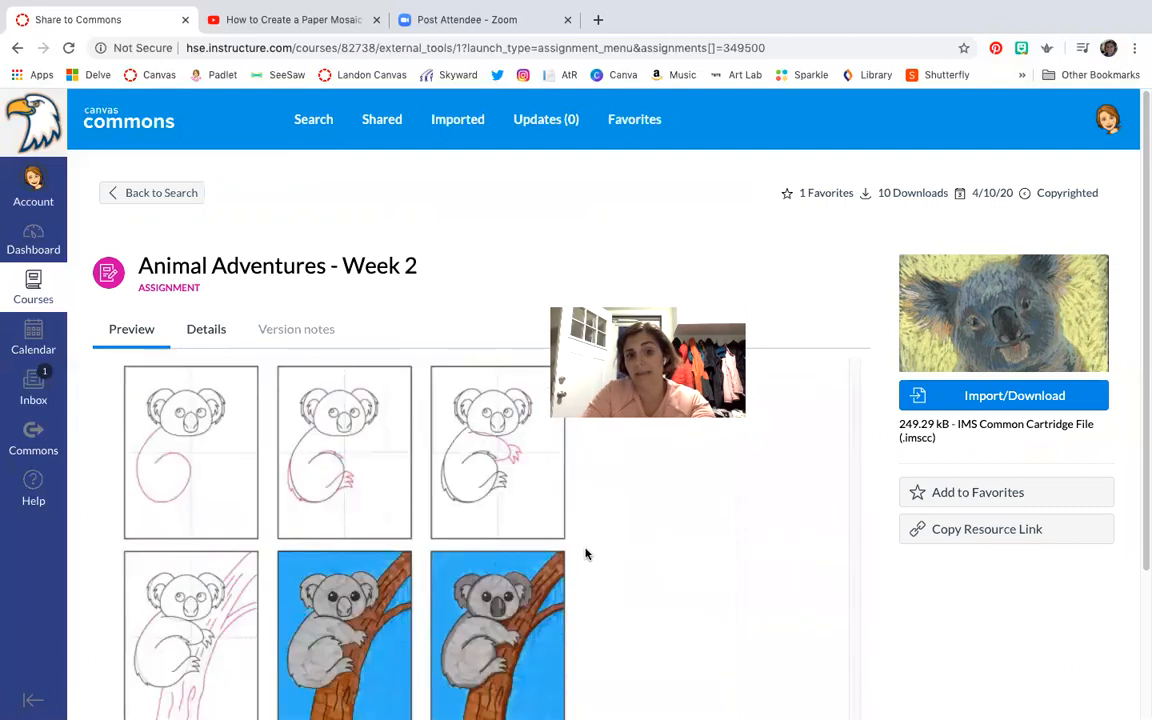
{"action": "scroll", "coordinate": [586, 552], "scroll_direction": "down", "scroll_amount": 3}
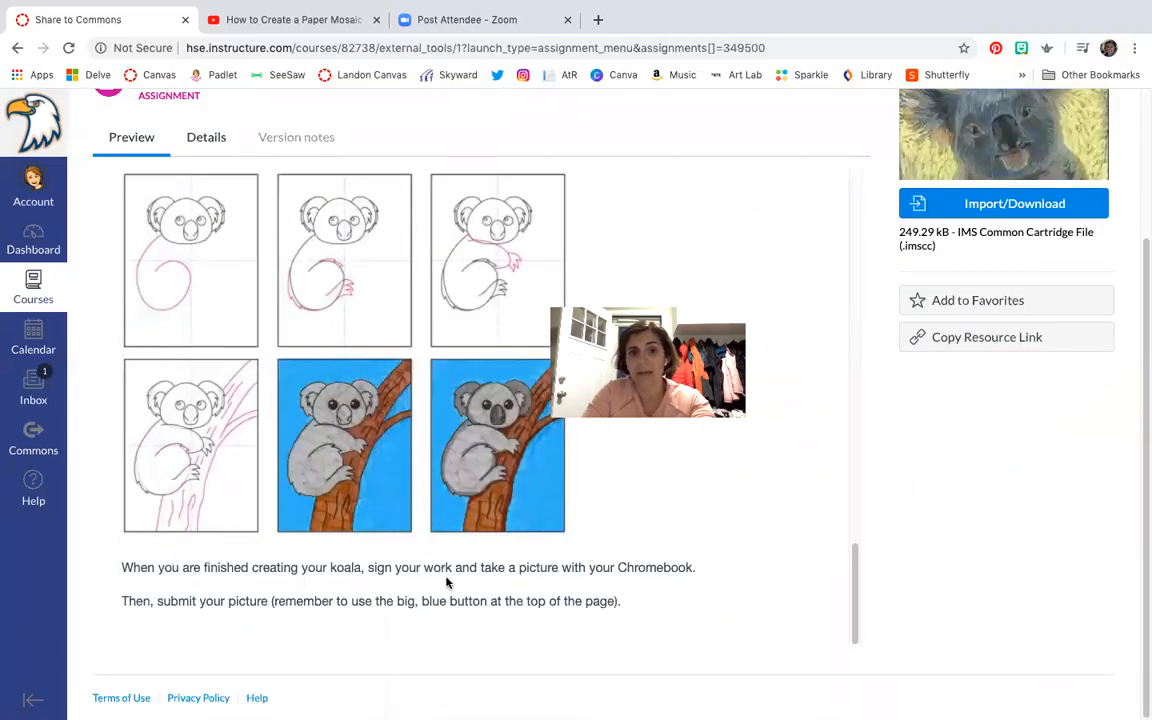
{"action": "scroll", "coordinate": [385, 564], "scroll_direction": "up", "scroll_amount": 3}
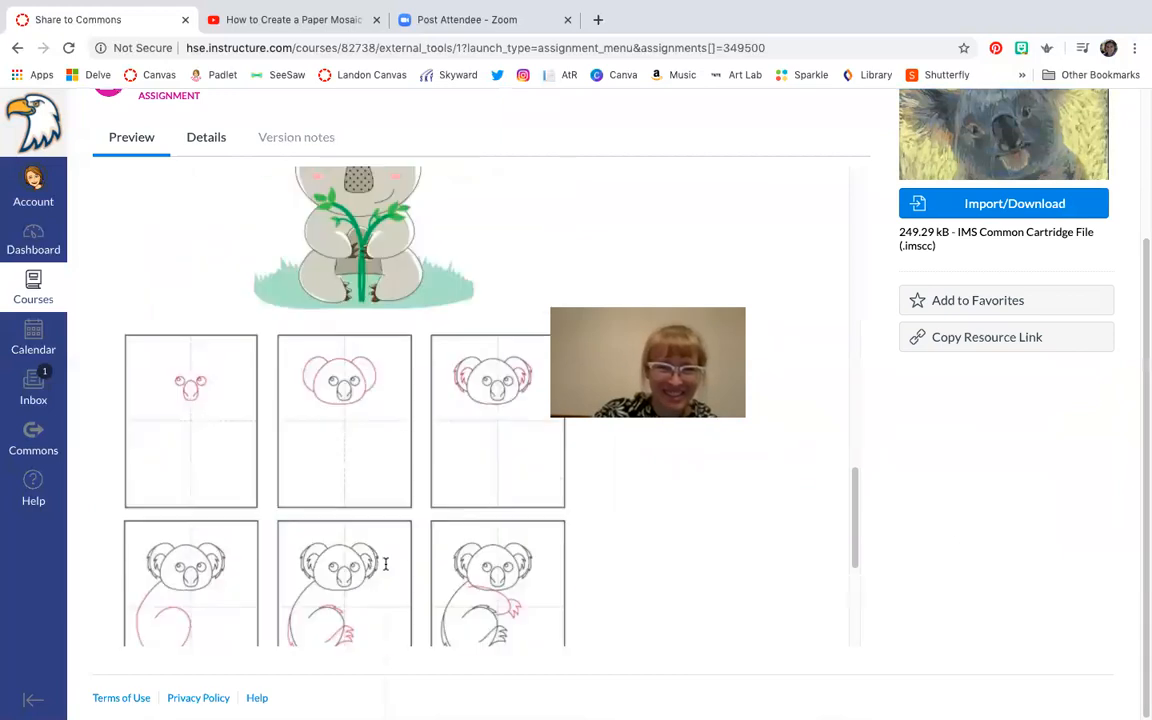
{"action": "scroll", "coordinate": [385, 564], "scroll_direction": "up", "scroll_amount": 10}
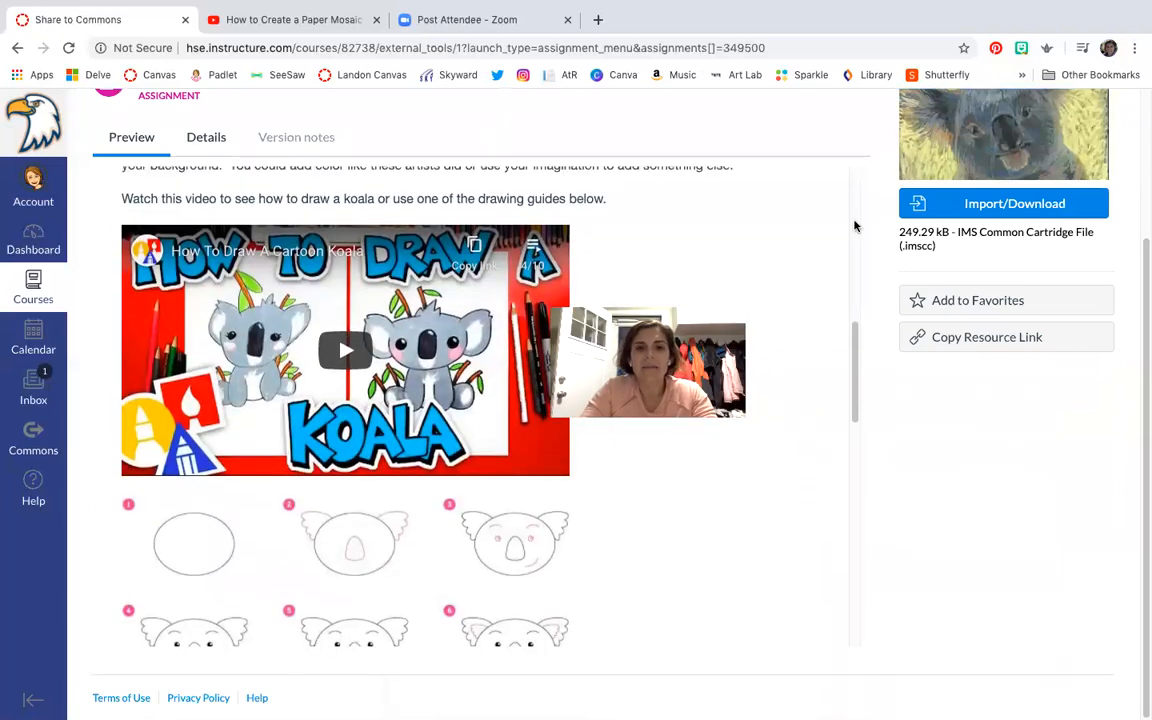
{"action": "scroll", "coordinate": [1090, 262], "scroll_direction": "up", "scroll_amount": 1}
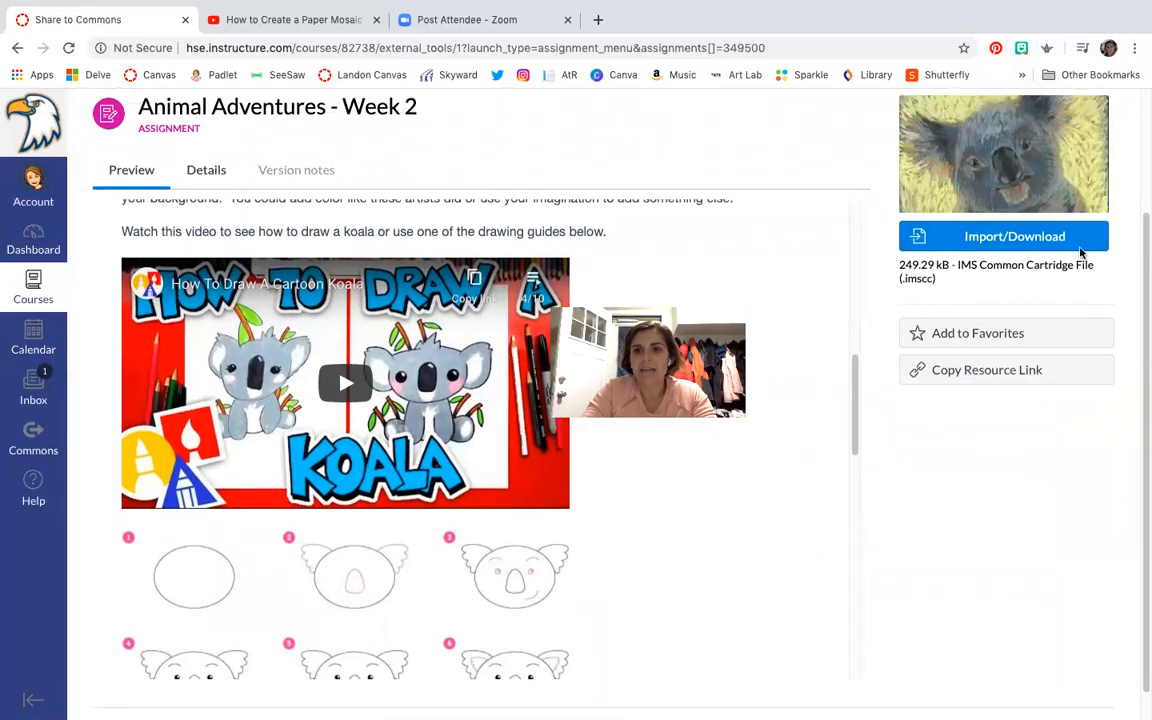
- Import the Animal Adventures - Week 2 assignment into the first-listed ART GR2, ART GR3 and ART GR4 courses
{"action": "left_click", "coordinate": [1016, 240]}
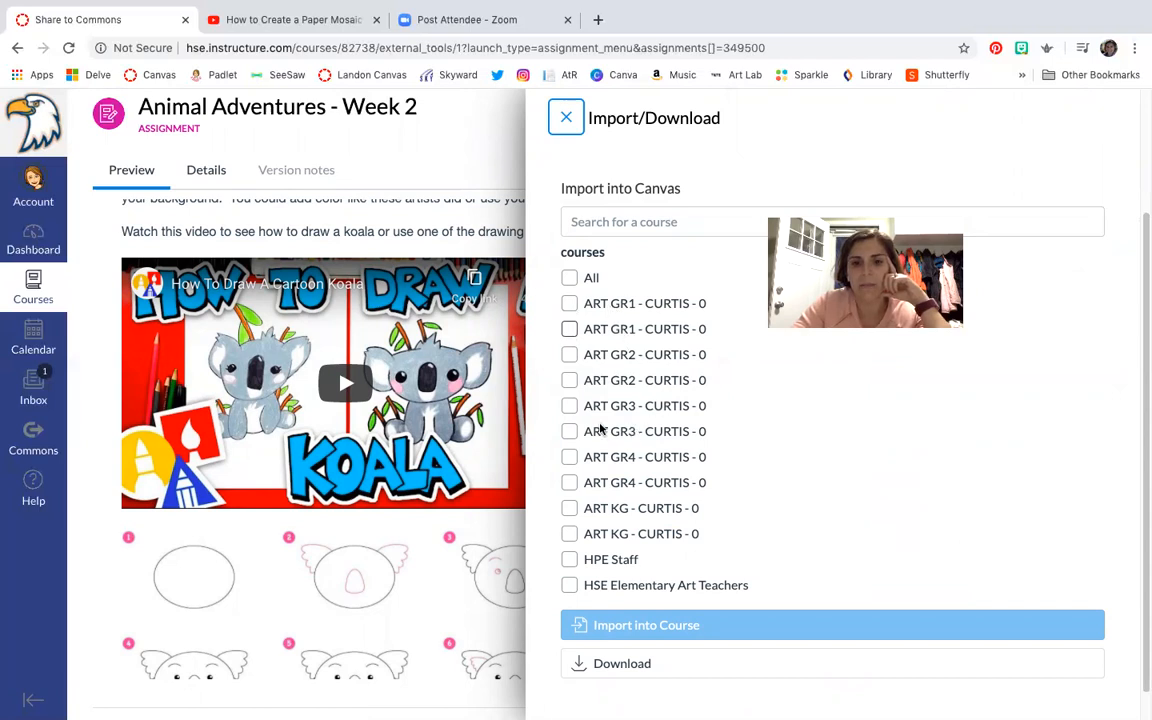
{"action": "left_click", "coordinate": [570, 357]}
{"action": "left_click", "coordinate": [570, 405]}
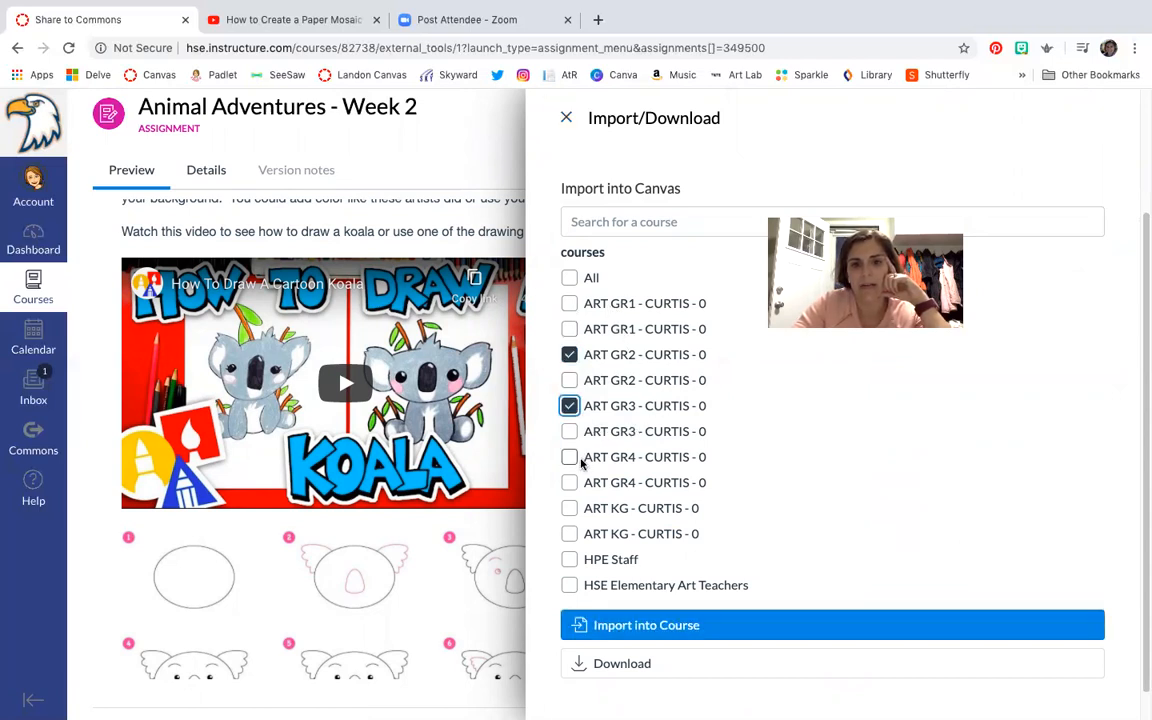
{"action": "left_click", "coordinate": [570, 458]}
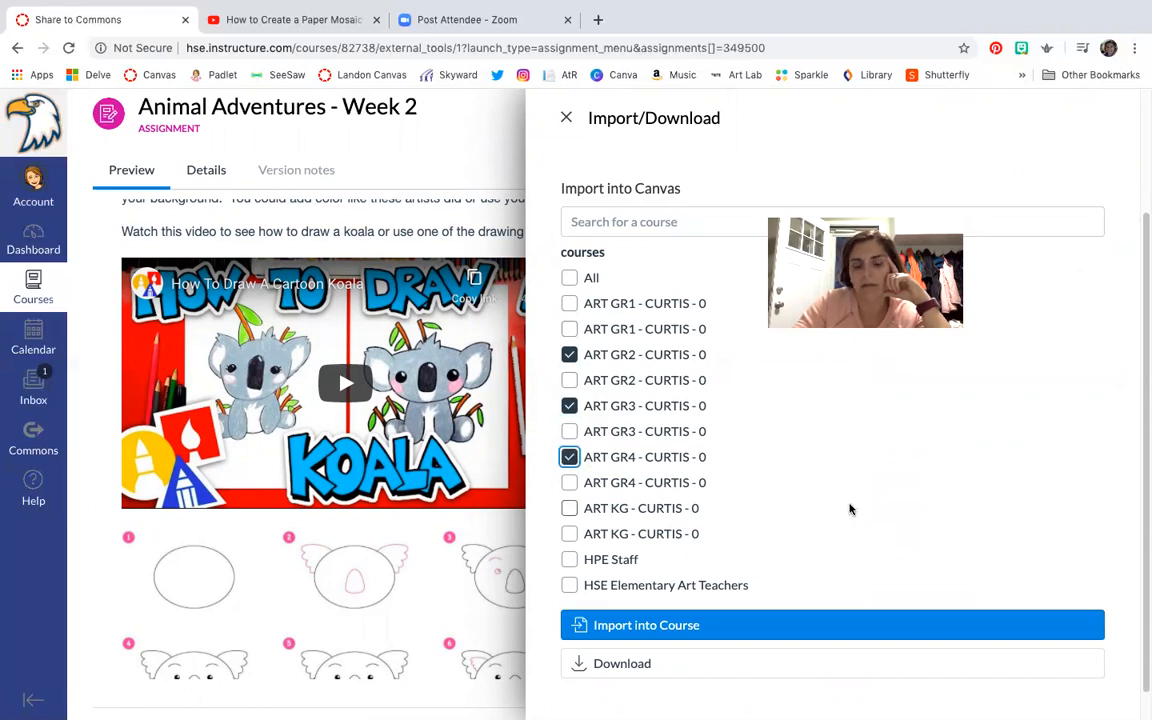
{"action": "left_click", "coordinate": [660, 634]}
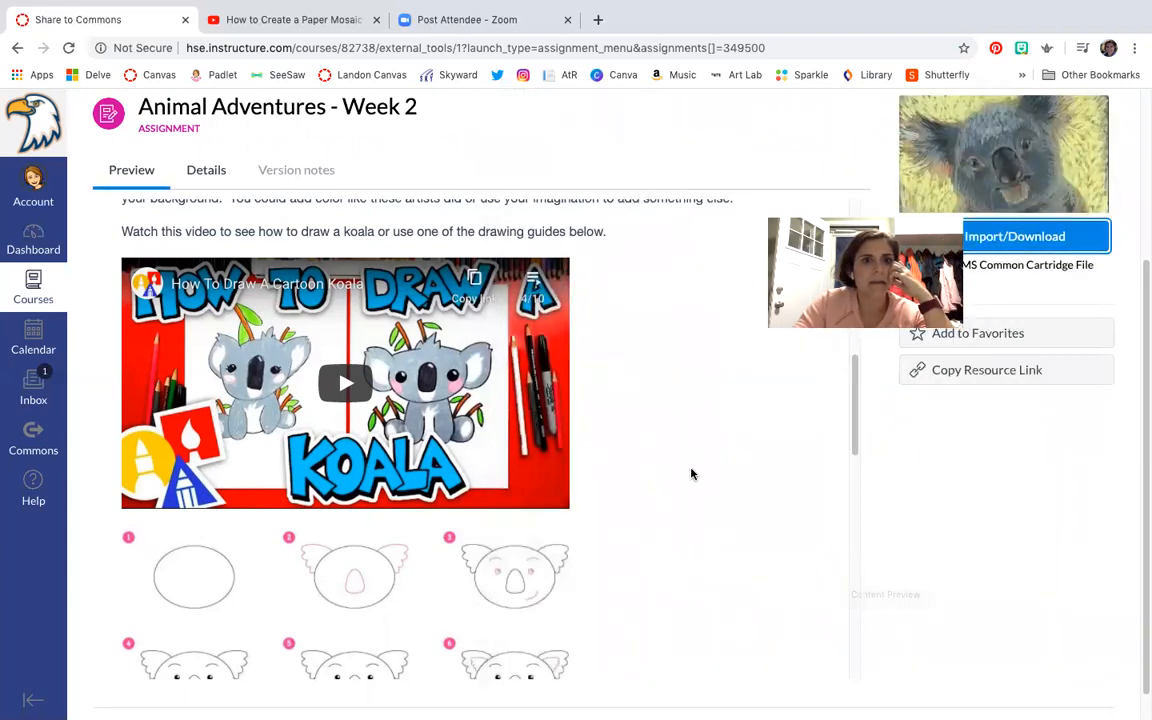
- Return to the ART GR2 course from the dashboard and look through its assignments for the imported Animal Adventures - Week 2
{"action": "scroll", "coordinate": [692, 473], "scroll_direction": "up", "scroll_amount": 8}
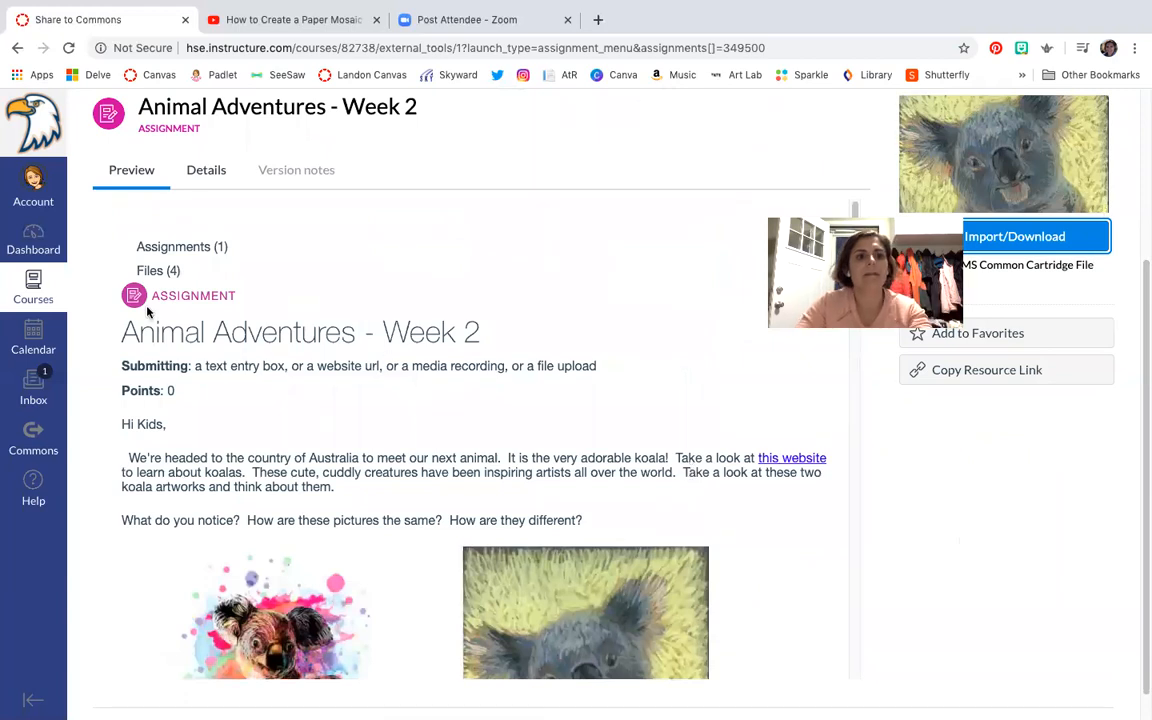
{"action": "left_click", "coordinate": [47, 237]}
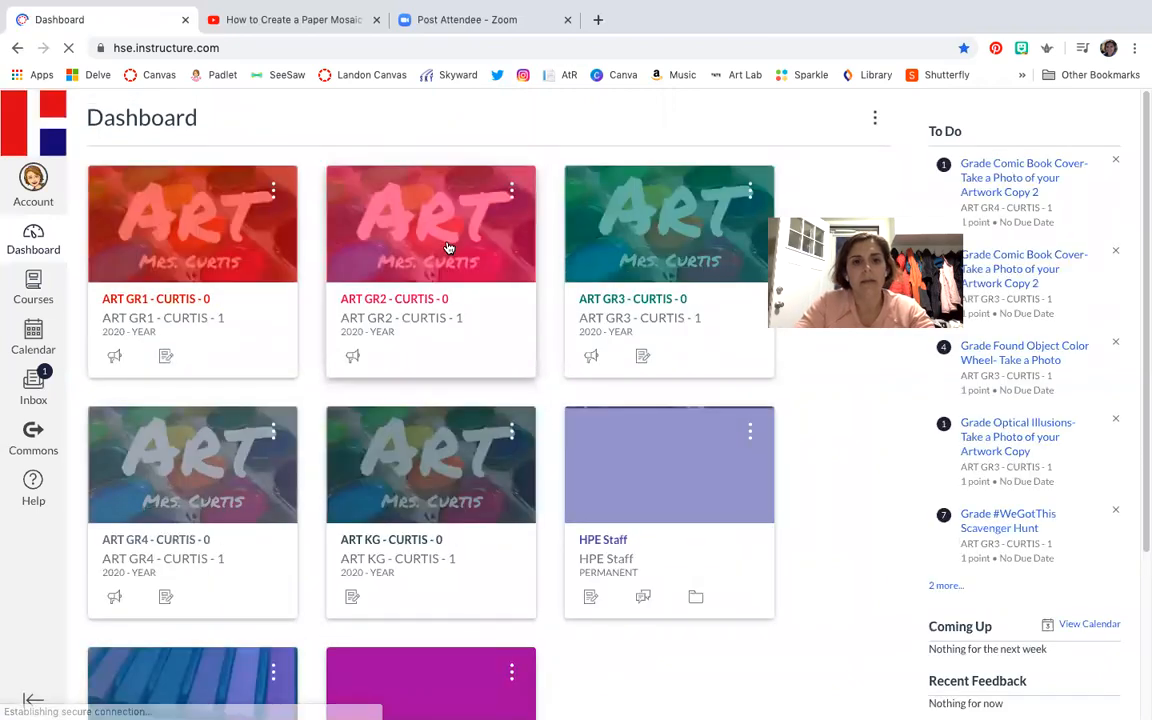
{"action": "left_click", "coordinate": [449, 248]}
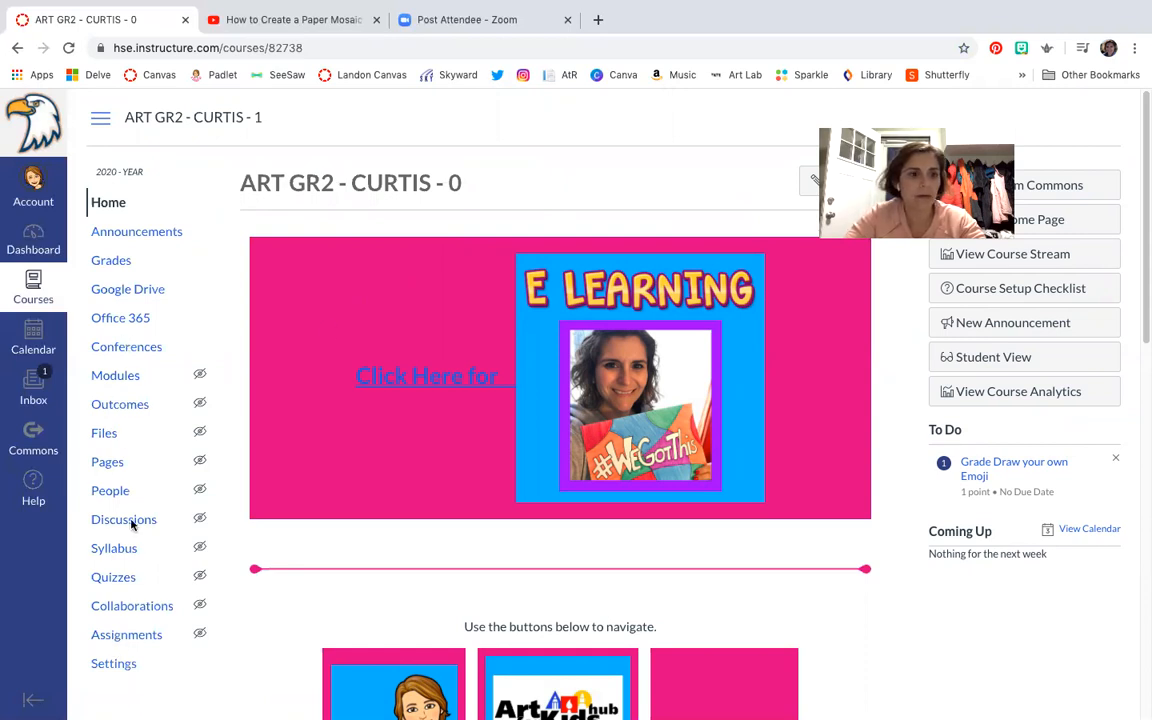
{"action": "left_click", "coordinate": [130, 636]}
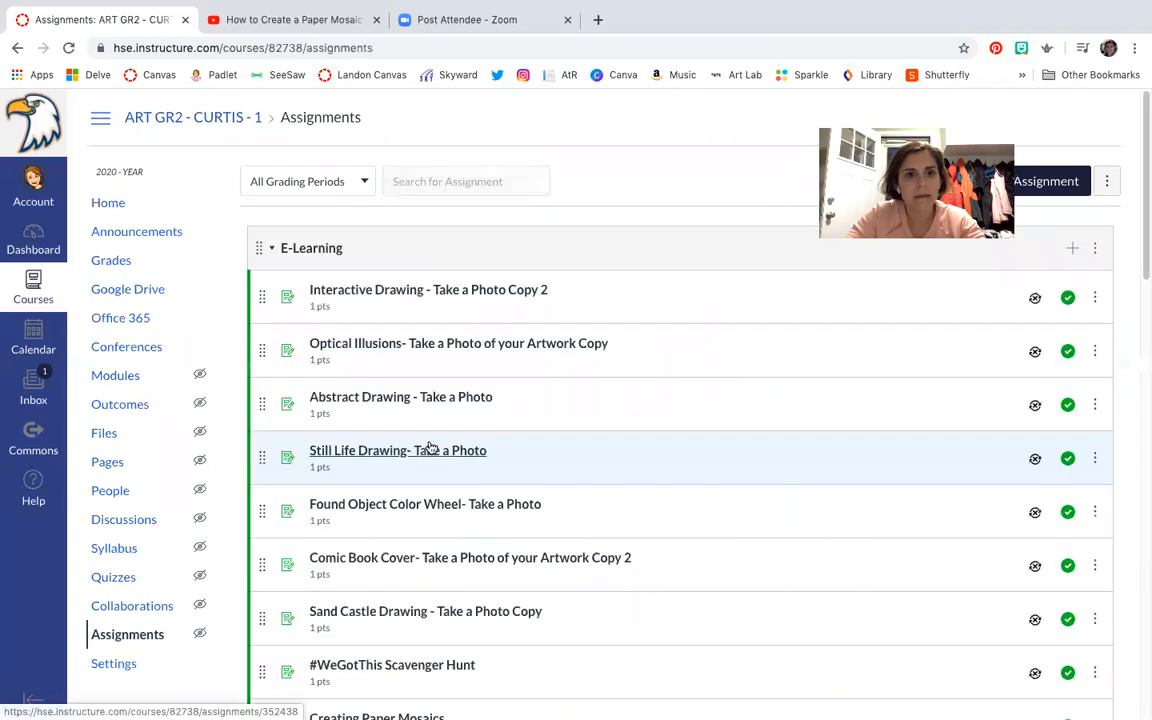
{"action": "scroll", "coordinate": [556, 472], "scroll_direction": "down", "scroll_amount": 8}
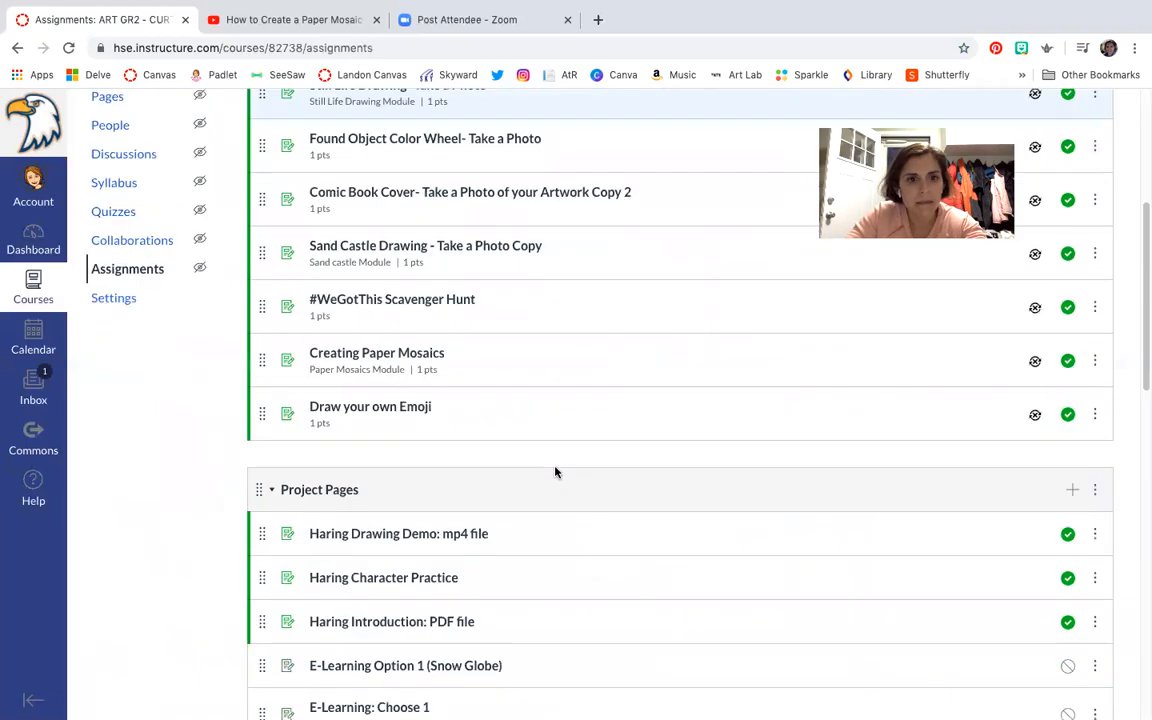
{"action": "scroll", "coordinate": [556, 472], "scroll_direction": "up", "scroll_amount": 3}
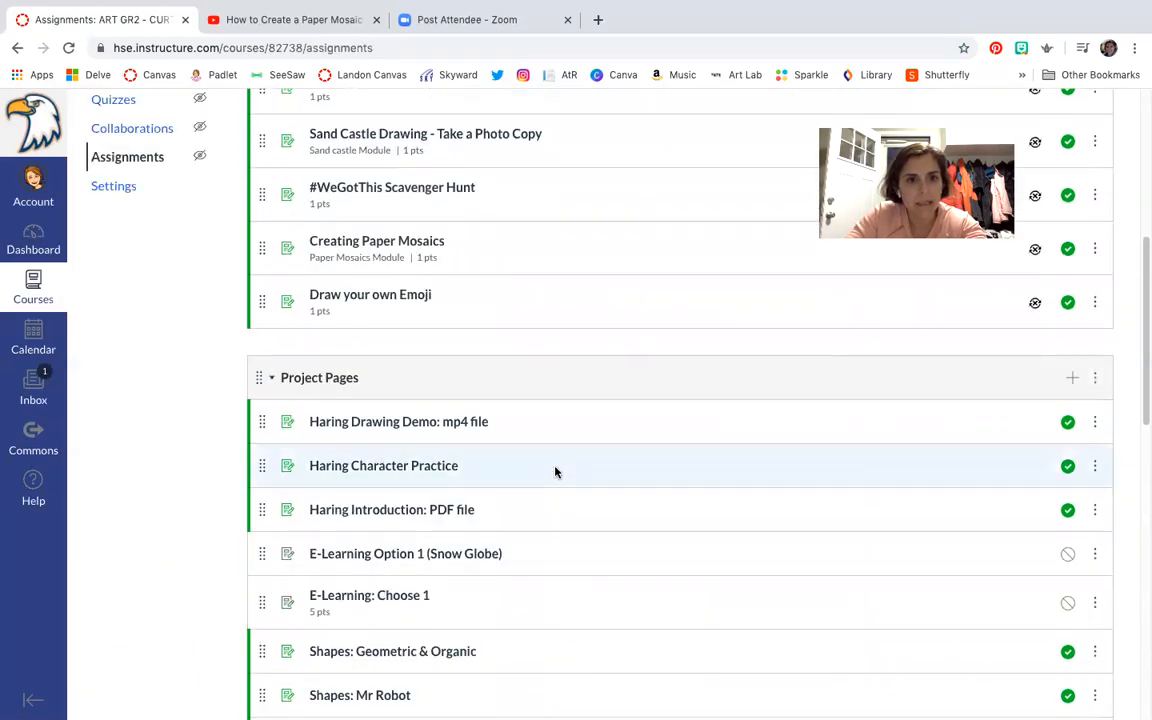
- Open the imported Animal Adventures - Week 2 assignment from the Imported Assignments group and review its instructions, images and submission details
{"action": "scroll", "coordinate": [556, 472], "scroll_direction": "down", "scroll_amount": 7}
{"action": "scroll", "coordinate": [556, 472], "scroll_direction": "down", "scroll_amount": 4}
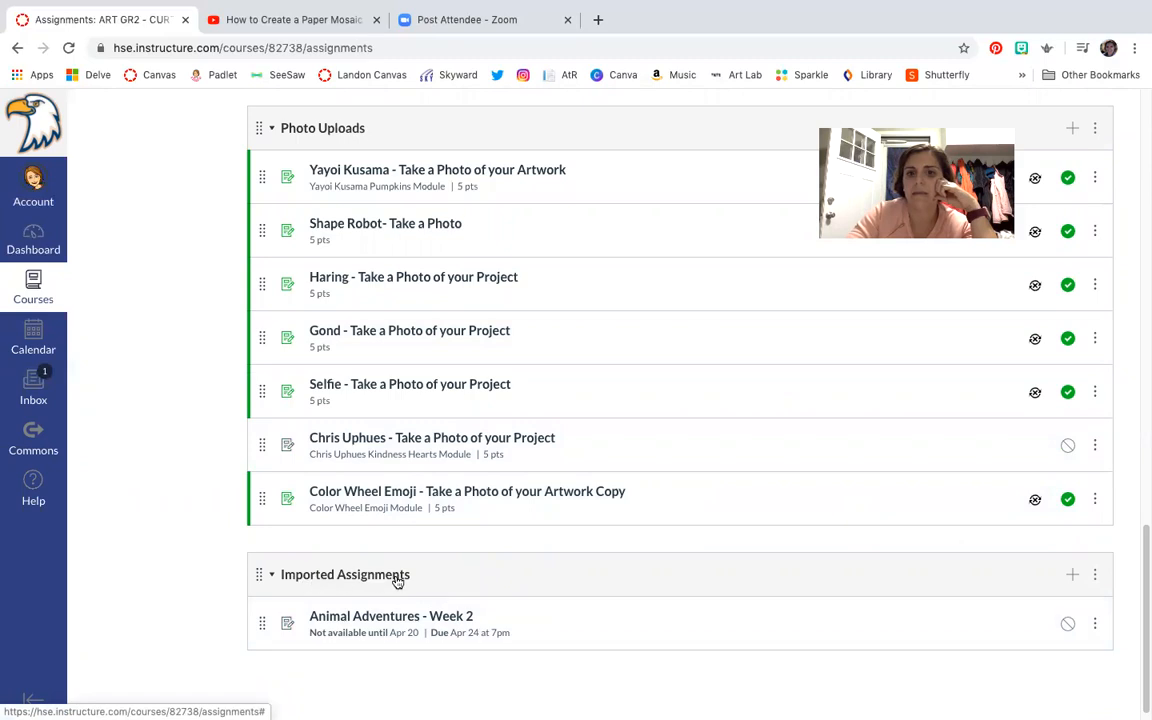
{"action": "left_click", "coordinate": [340, 619]}
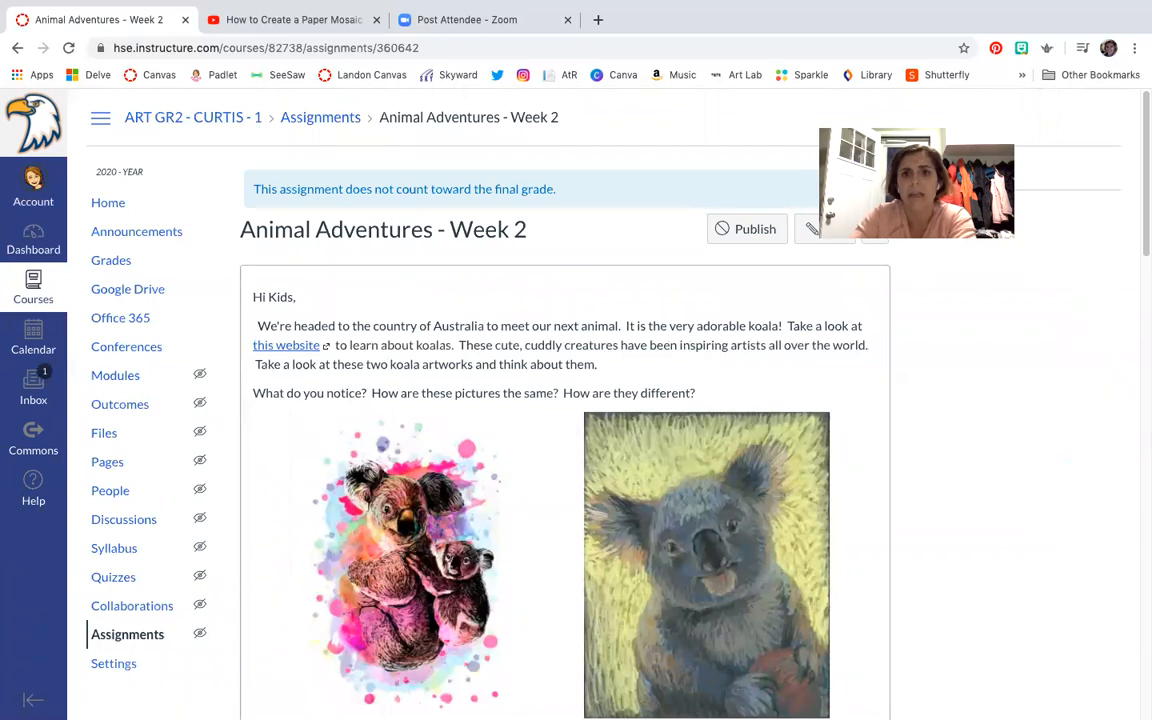
{"action": "scroll", "coordinate": [531, 544], "scroll_direction": "down", "scroll_amount": 15}
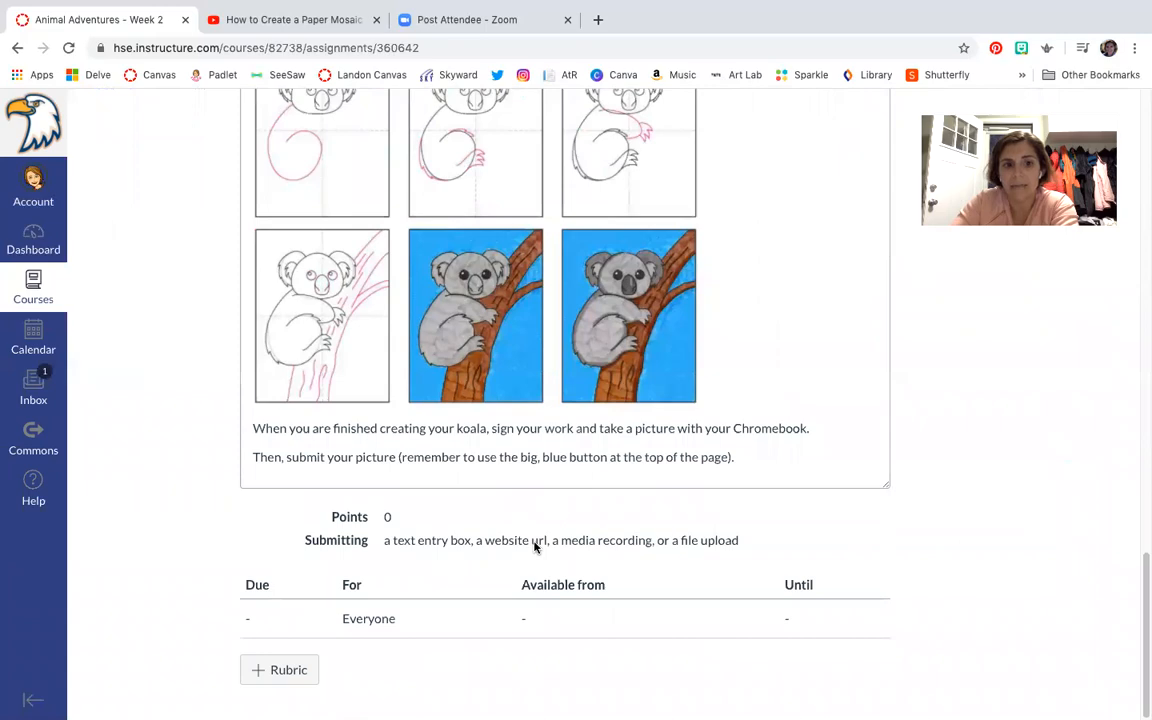
{"action": "scroll", "coordinate": [534, 545], "scroll_direction": "up", "scroll_amount": 10}
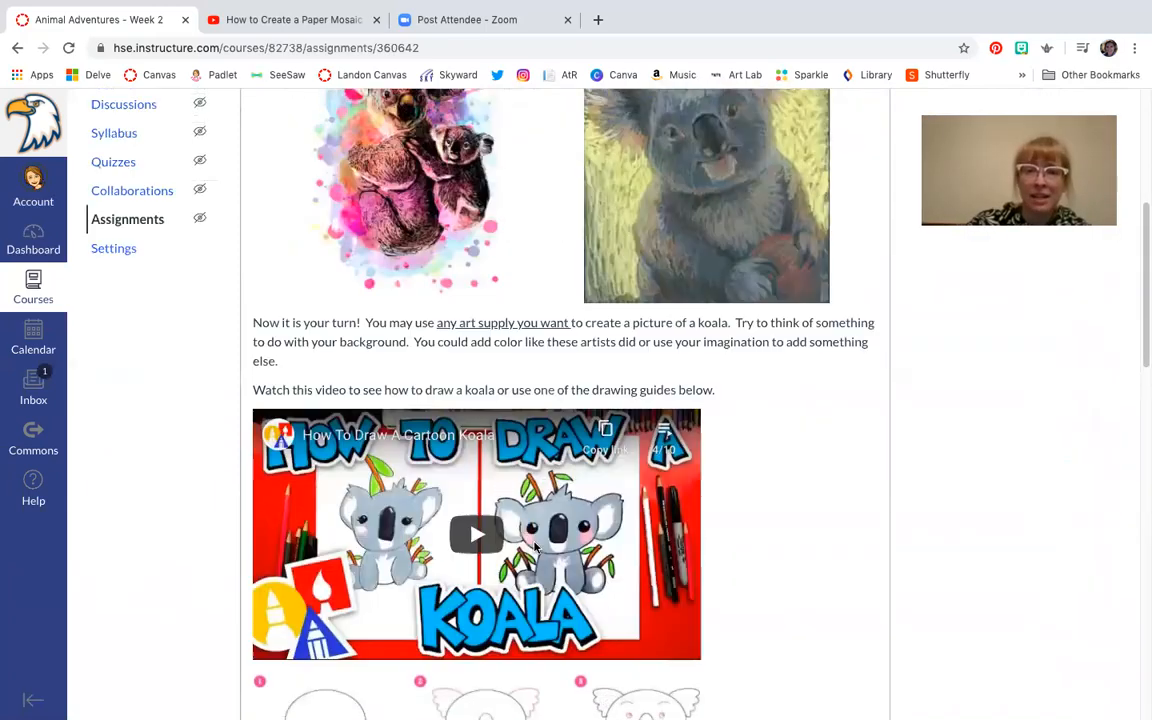
{"action": "scroll", "coordinate": [535, 545], "scroll_direction": "up", "scroll_amount": 5}
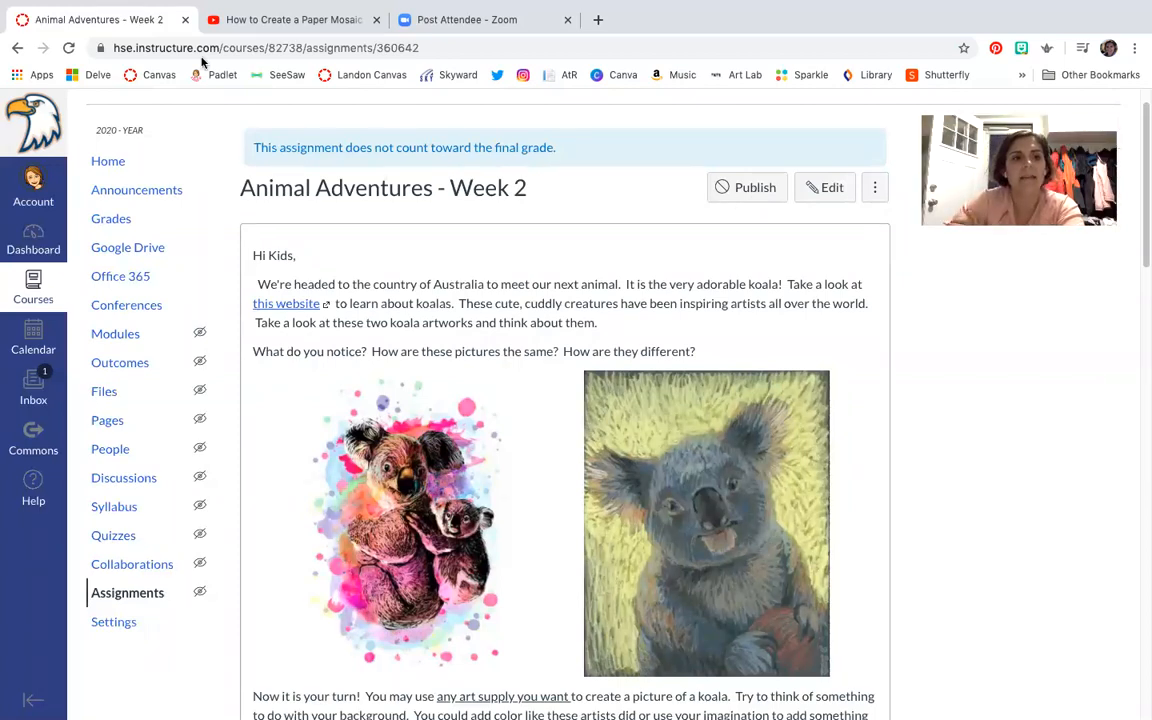
{"action": "scroll", "coordinate": [199, 259], "scroll_direction": "up", "scroll_amount": 2}
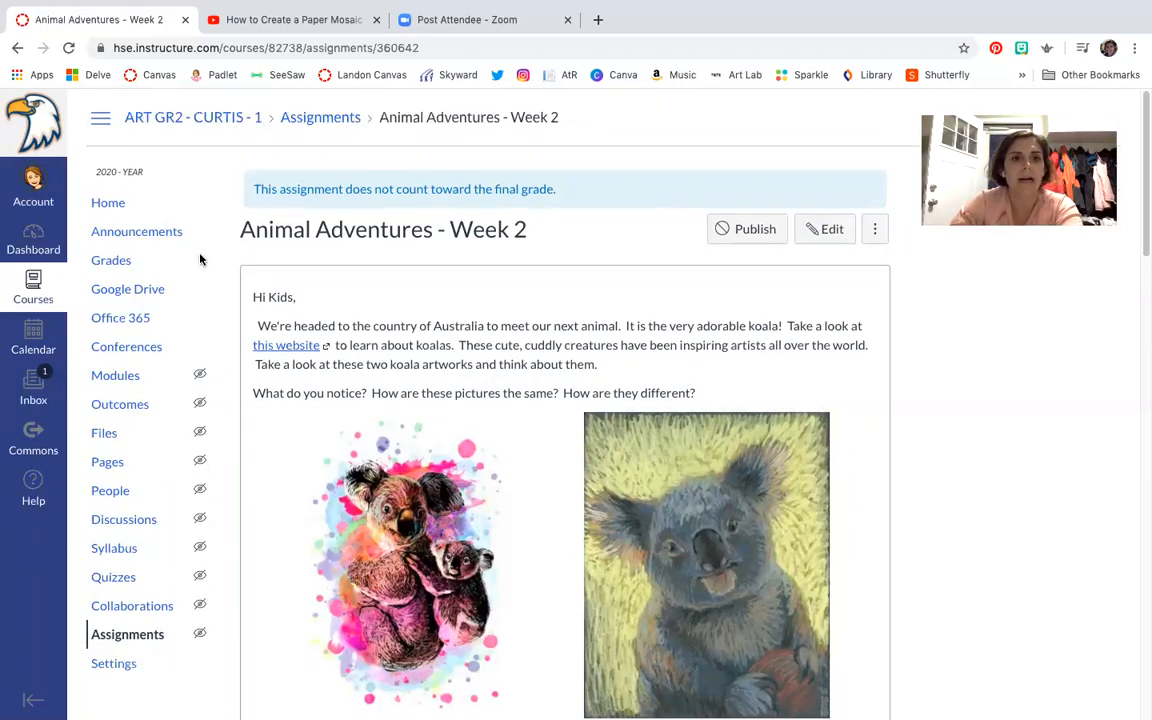
- Go to the ART GR2 course home page, open its E-Learning HPE page and look through the grid of lesson pictures
{"action": "left_click", "coordinate": [193, 118]}
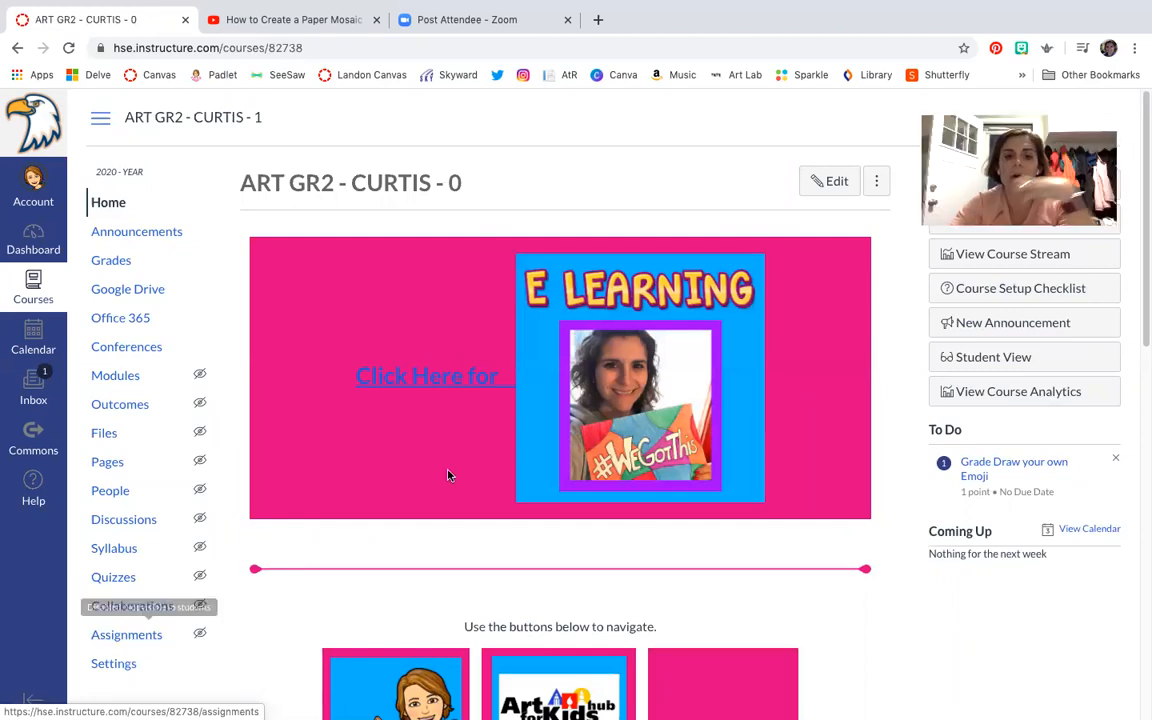
{"action": "left_click", "coordinate": [588, 430]}
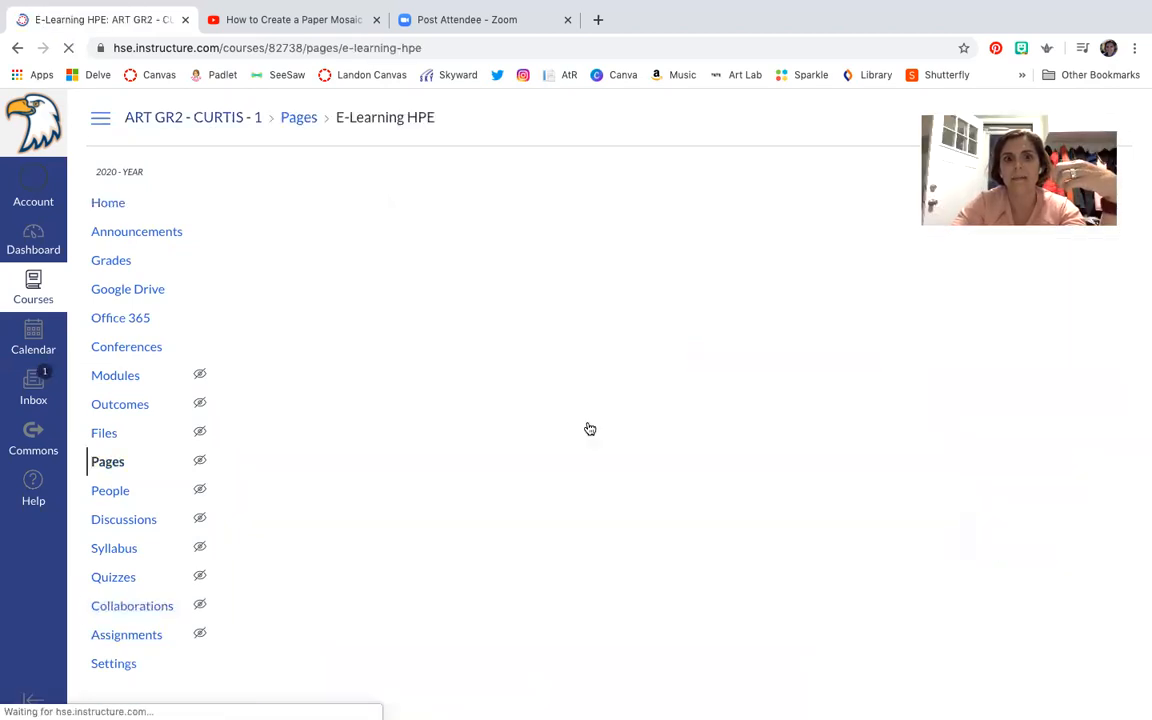
{"action": "scroll", "coordinate": [800, 487], "scroll_direction": "down", "scroll_amount": 5}
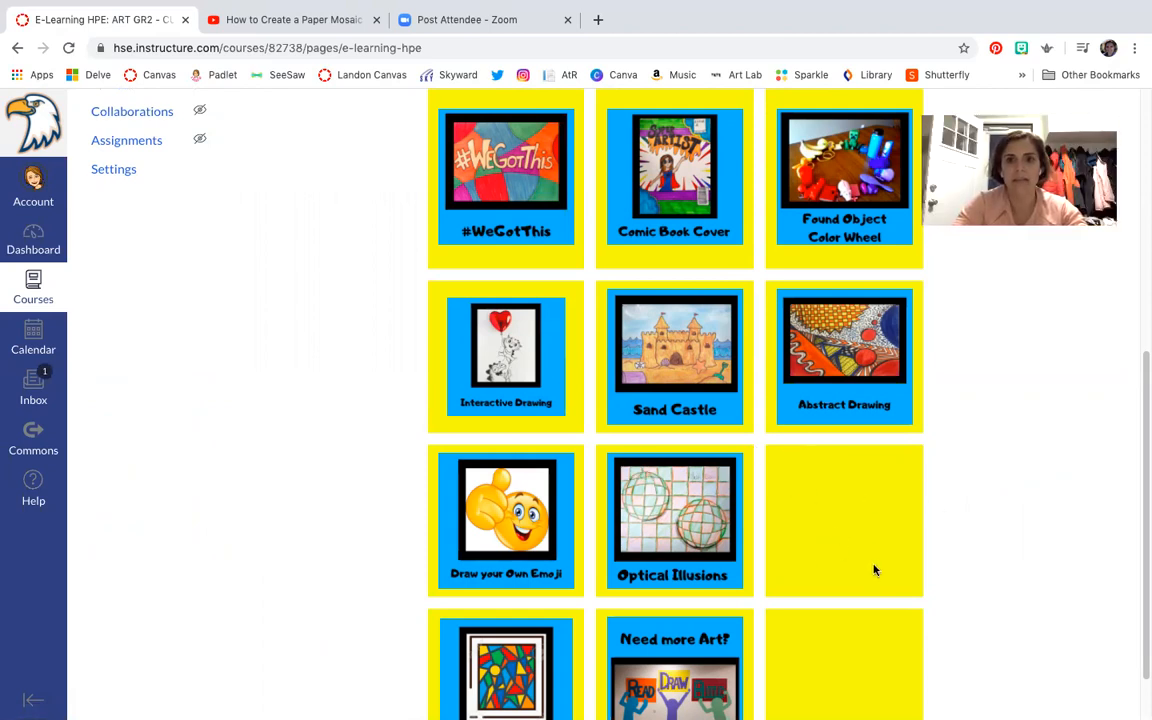
{"action": "scroll", "coordinate": [874, 570], "scroll_direction": "up", "scroll_amount": 3}
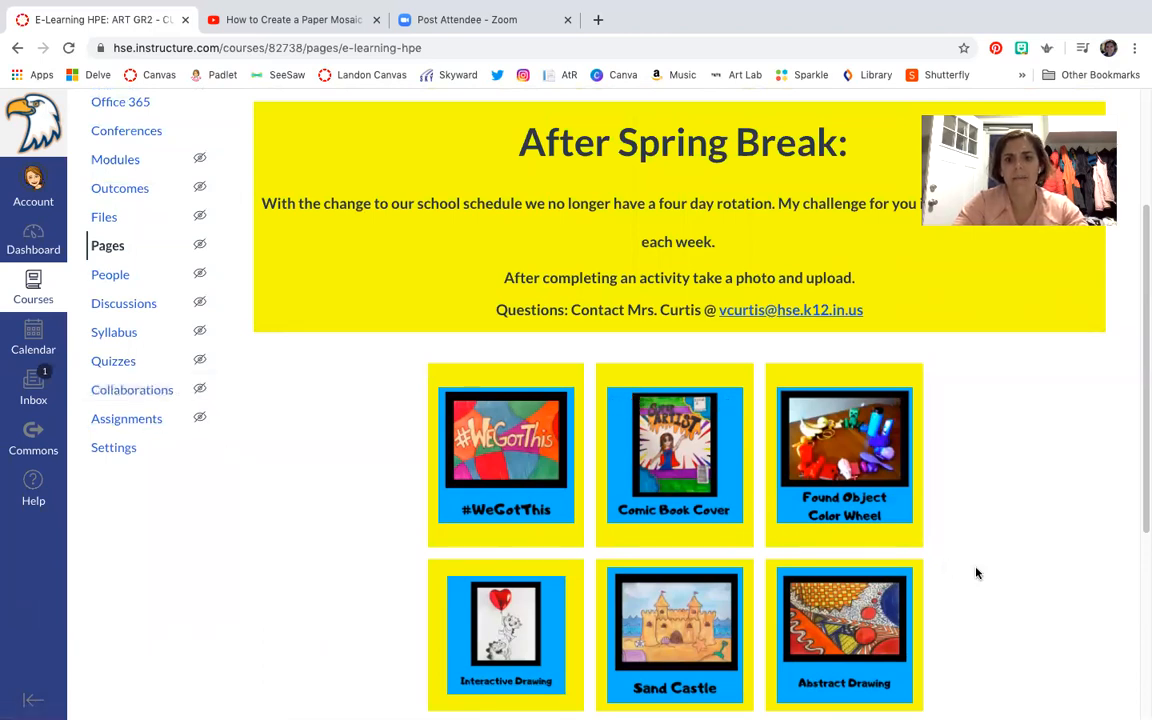
{"action": "scroll", "coordinate": [976, 572], "scroll_direction": "down", "scroll_amount": 2}
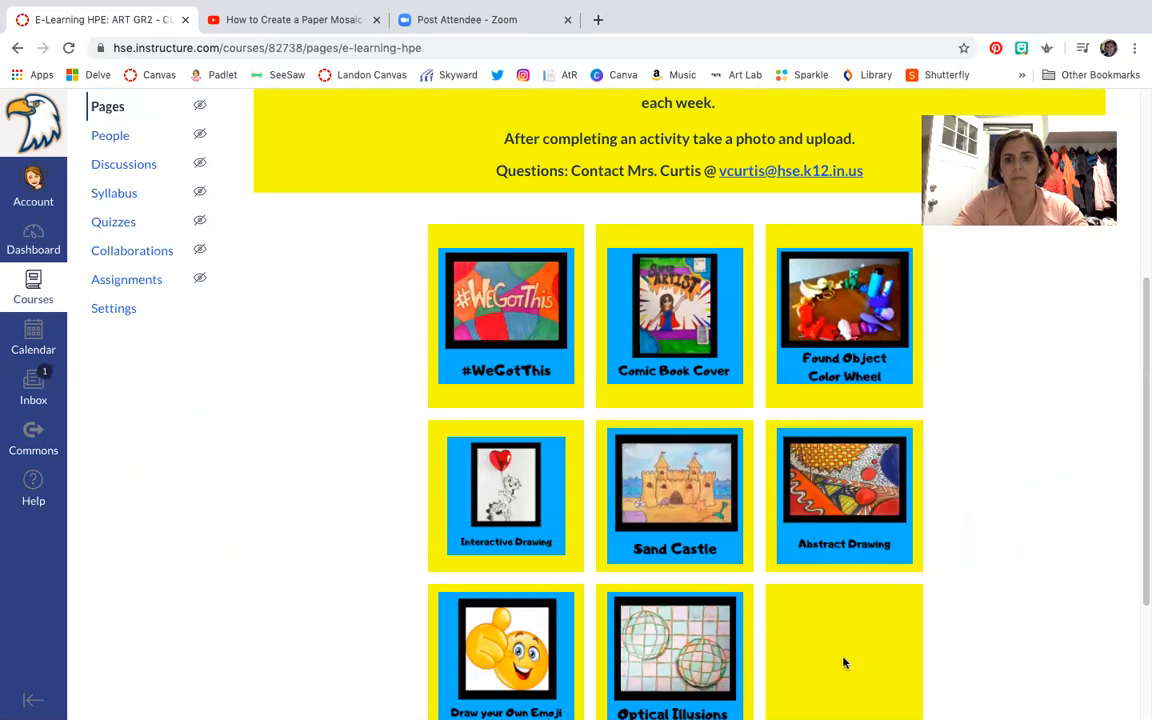
- Search Google for "koala bear" in a new browser tab and show the image results
{"action": "left_click", "coordinate": [600, 20]}
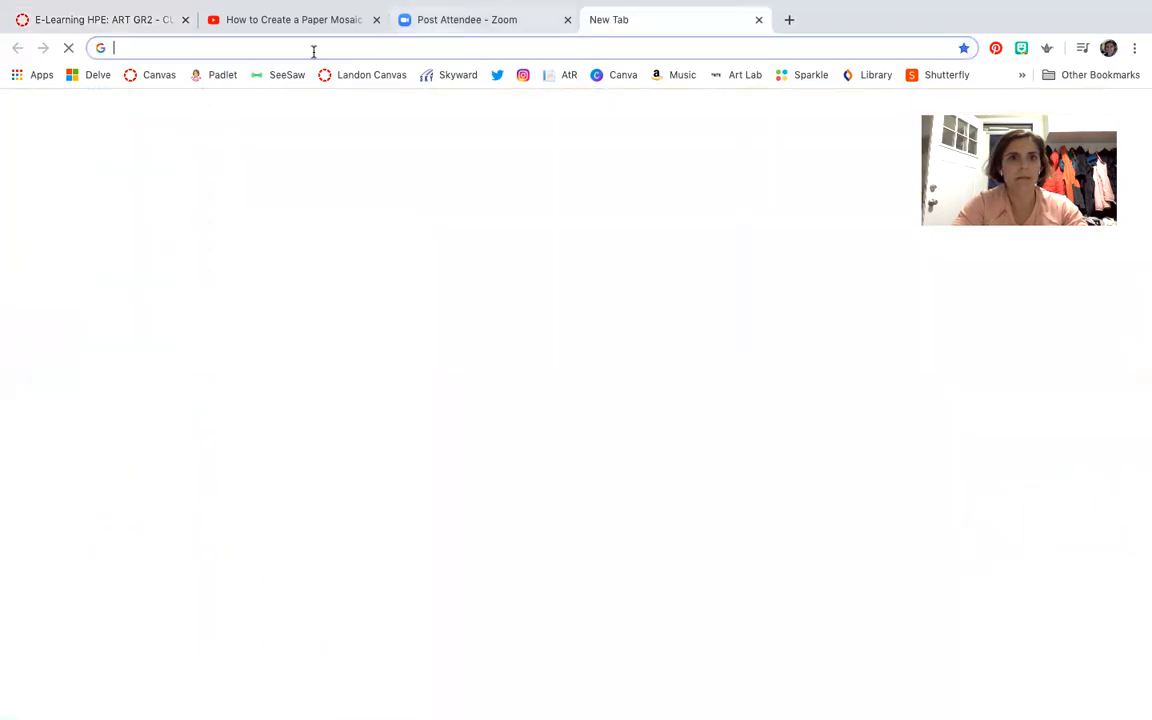
{"action": "left_click", "coordinate": [155, 50]}
{"action": "type", "text": "k"}
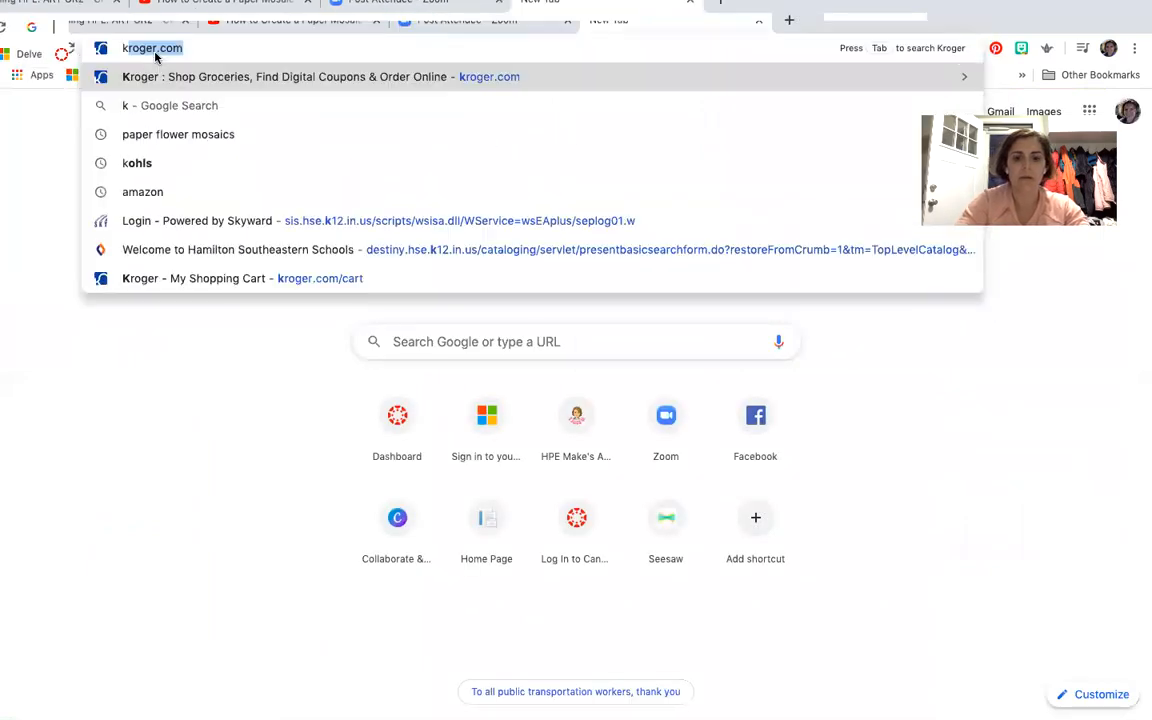
{"action": "type", "text": "oala bear"}
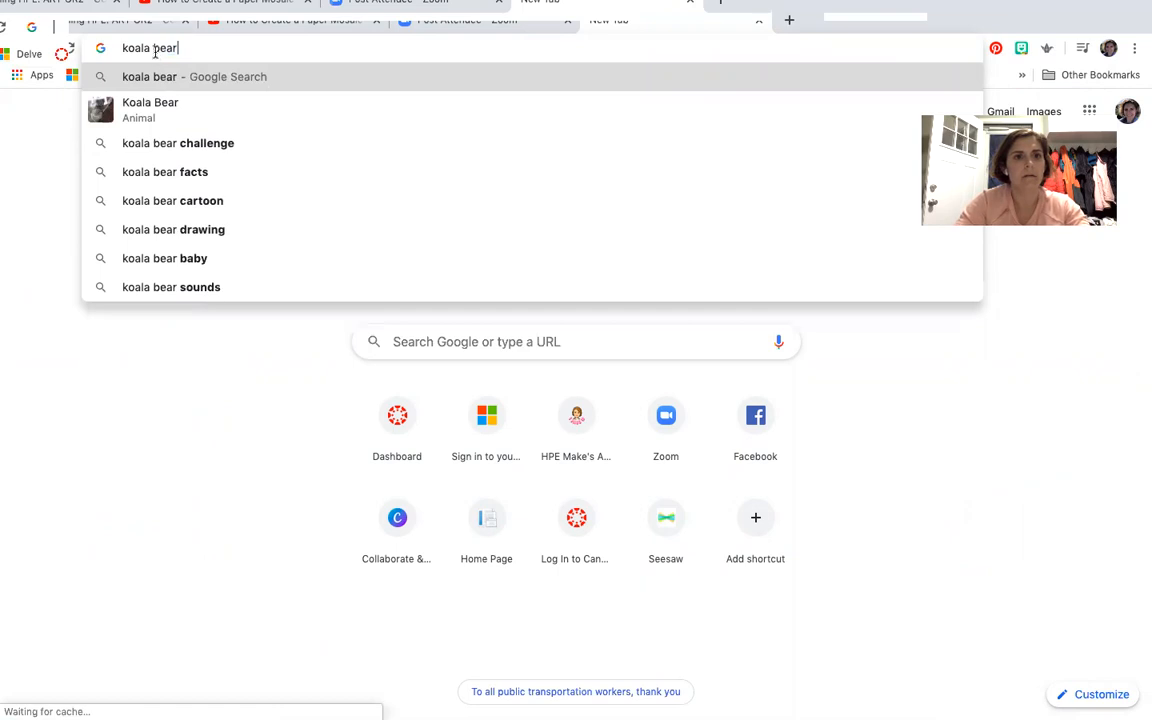
{"action": "key", "text": "Return"}
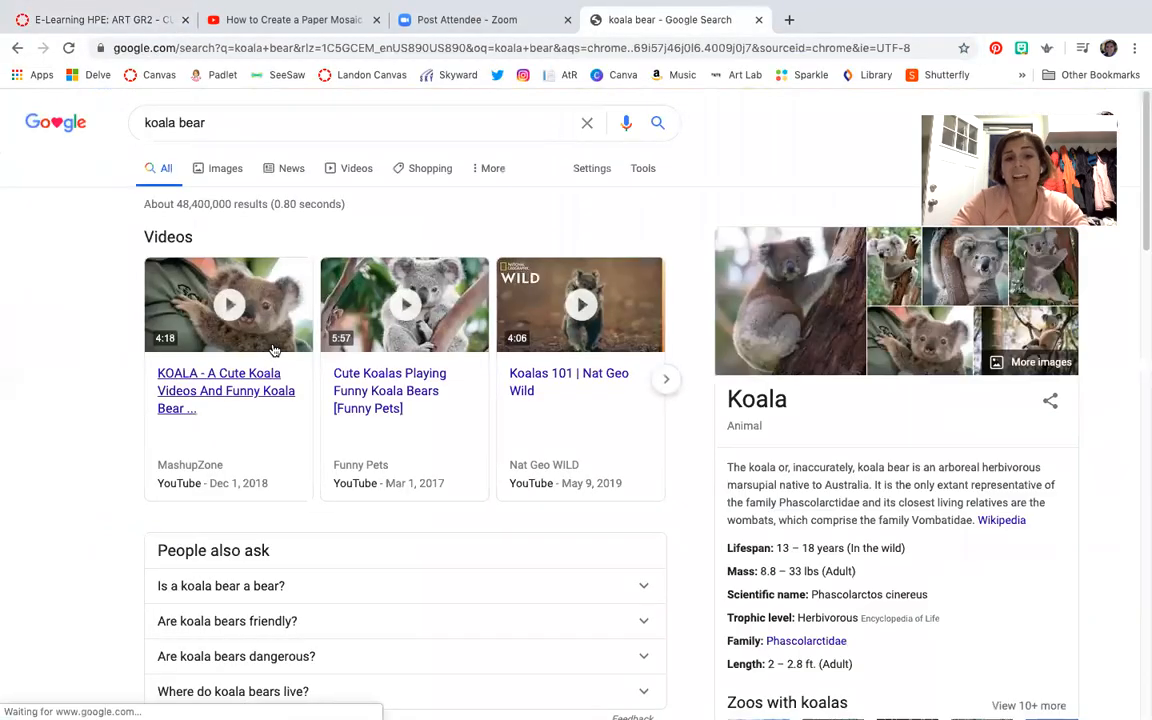
{"action": "left_click", "coordinate": [221, 169]}
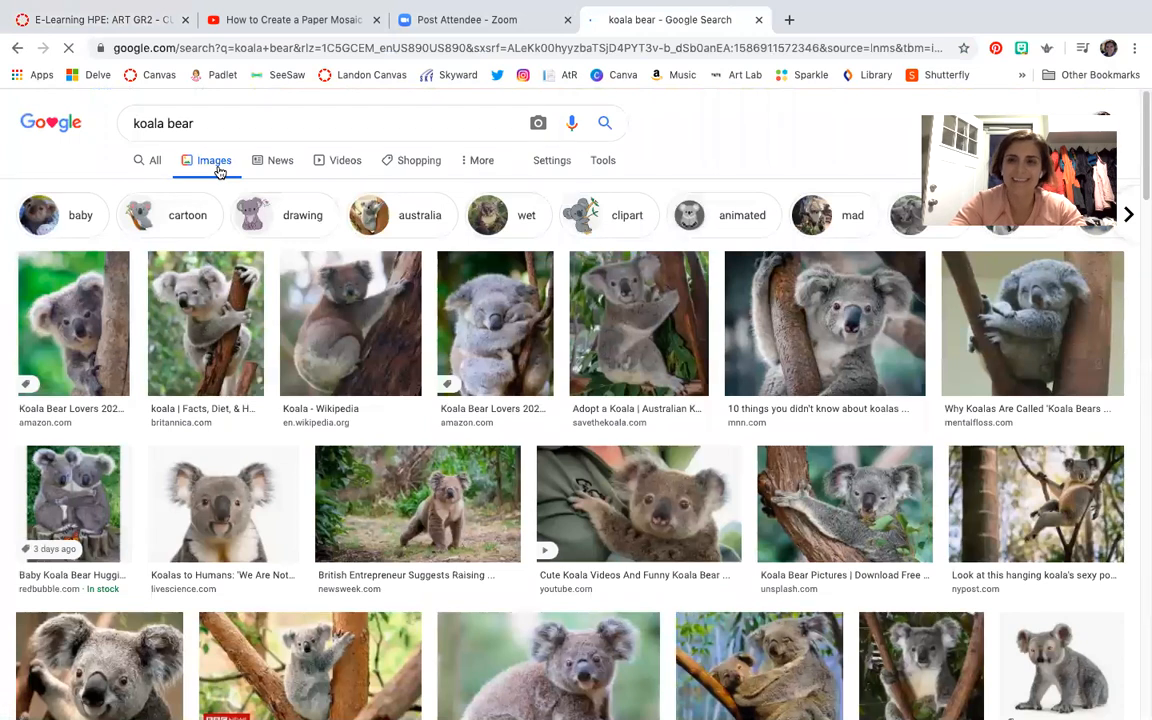
- Save the first koala photo in the image results to the Desktop as a JPEG image named koala
{"action": "left_click", "coordinate": [75, 317]}
{"action": "right_click", "coordinate": [890, 353]}
{"action": "left_click", "coordinate": [968, 474]}
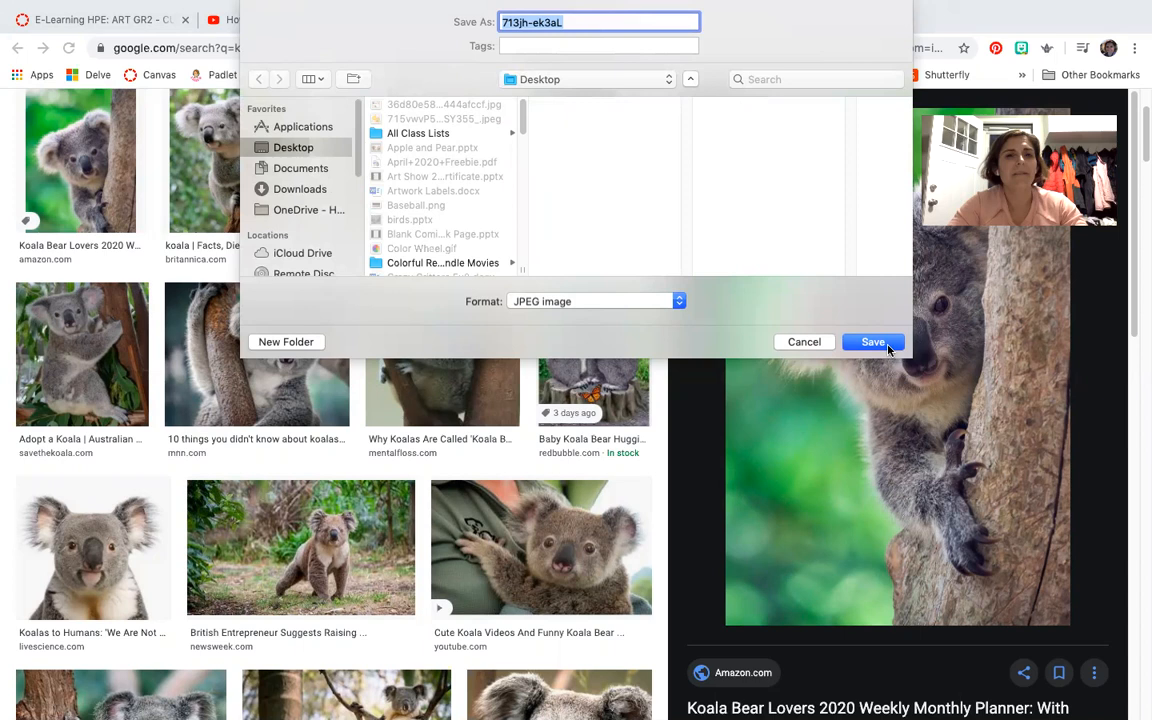
{"action": "type", "text": "koala"}
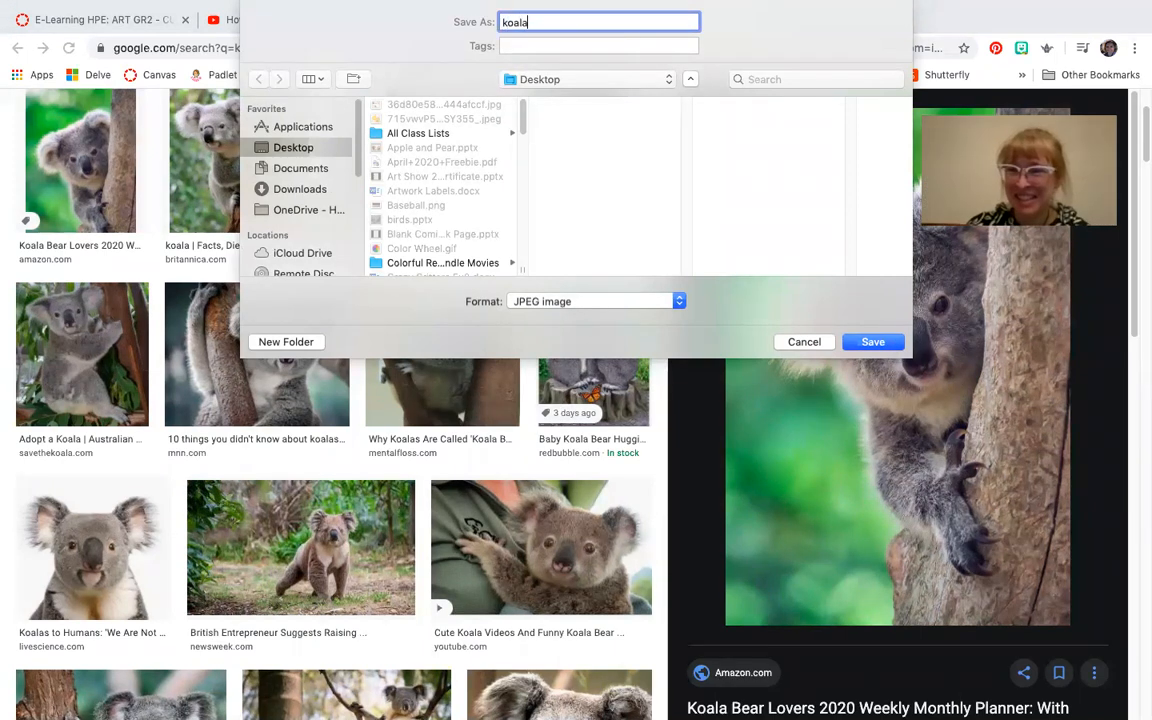
{"action": "left_click", "coordinate": [872, 341]}
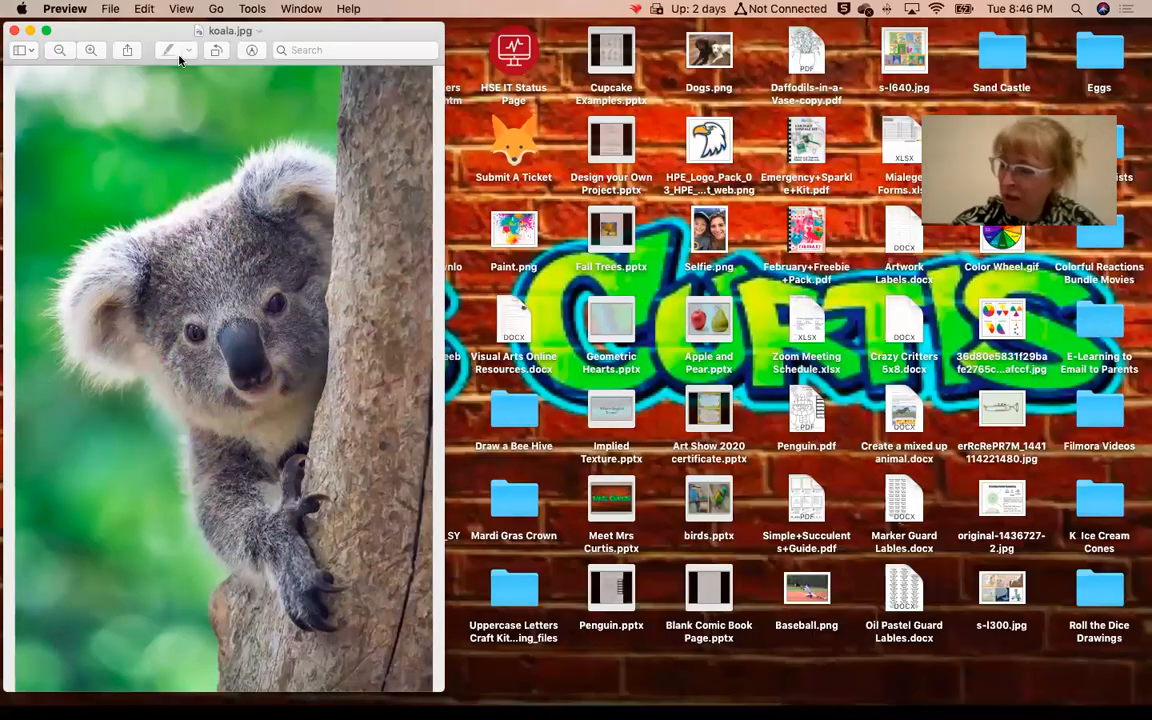
- Close the koala.jpg preview, return to Chrome and load canva.com in the image search tab
{"action": "left_click", "coordinate": [14, 31]}
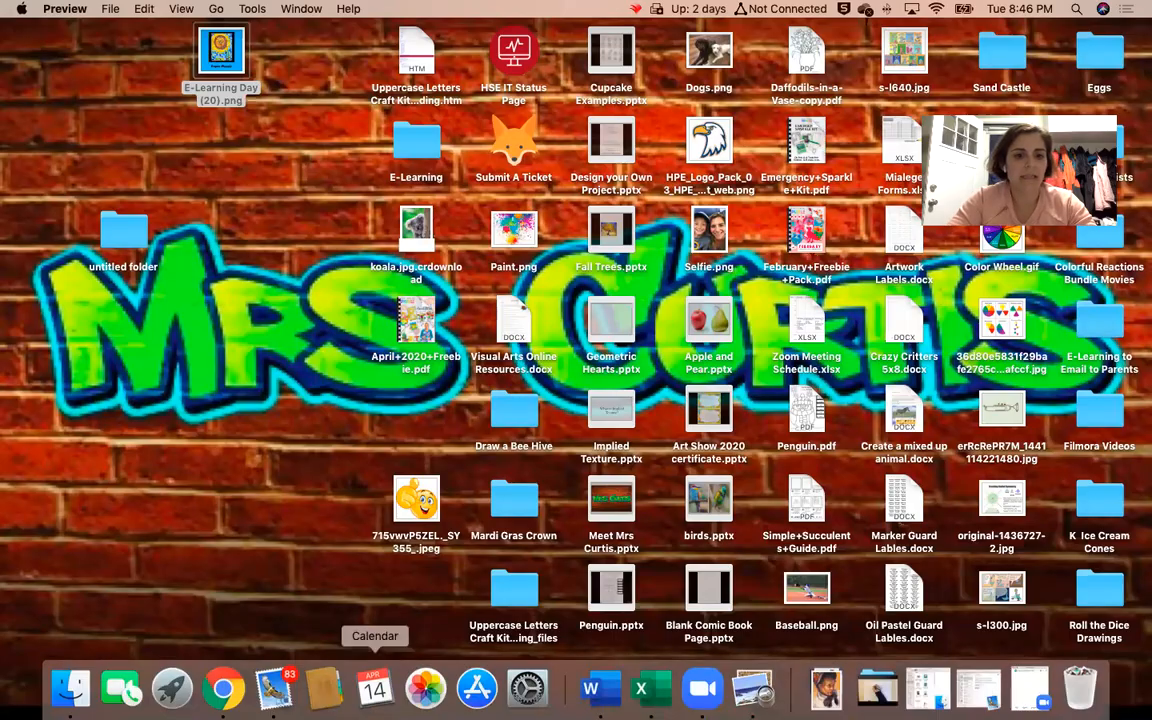
{"action": "left_click", "coordinate": [226, 688]}
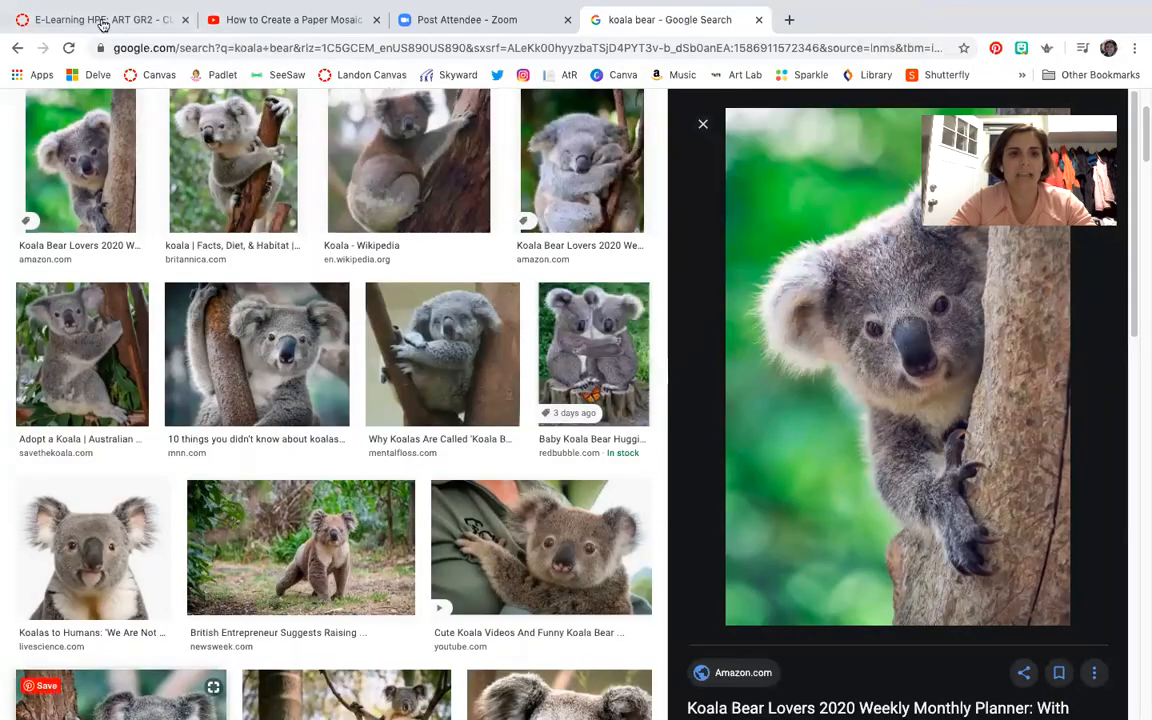
{"action": "left_click", "coordinate": [732, 46]}
{"action": "type", "text": "can"}
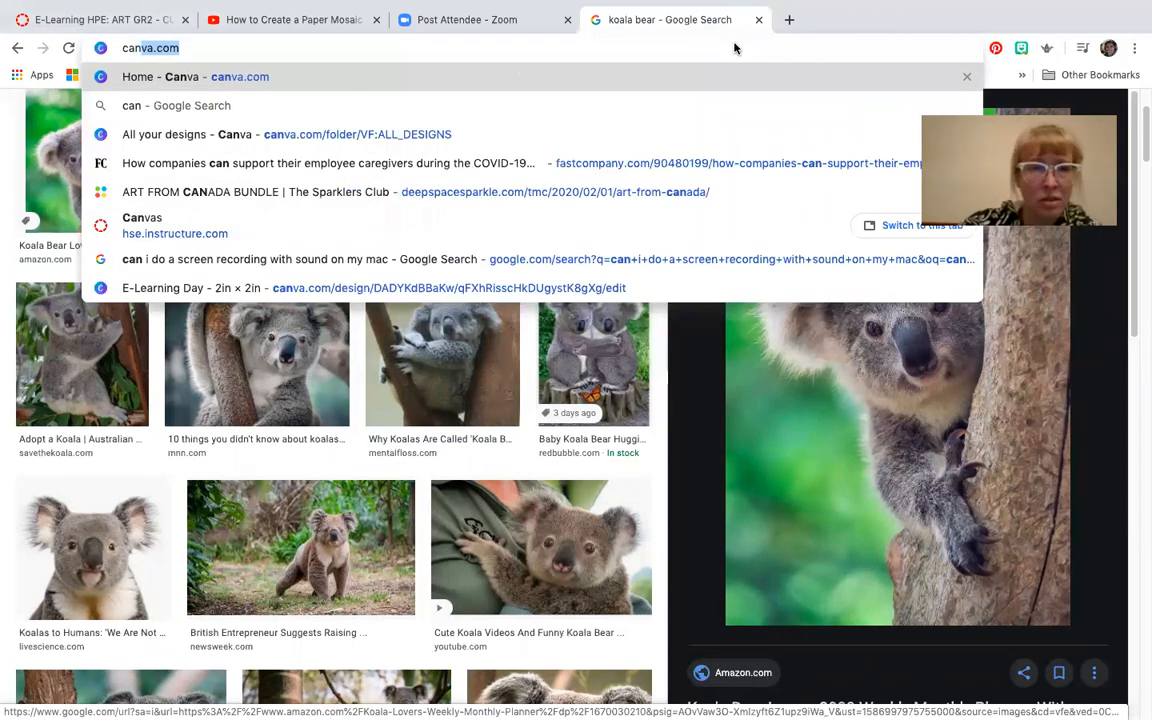
{"action": "type", "text": "va.com"}
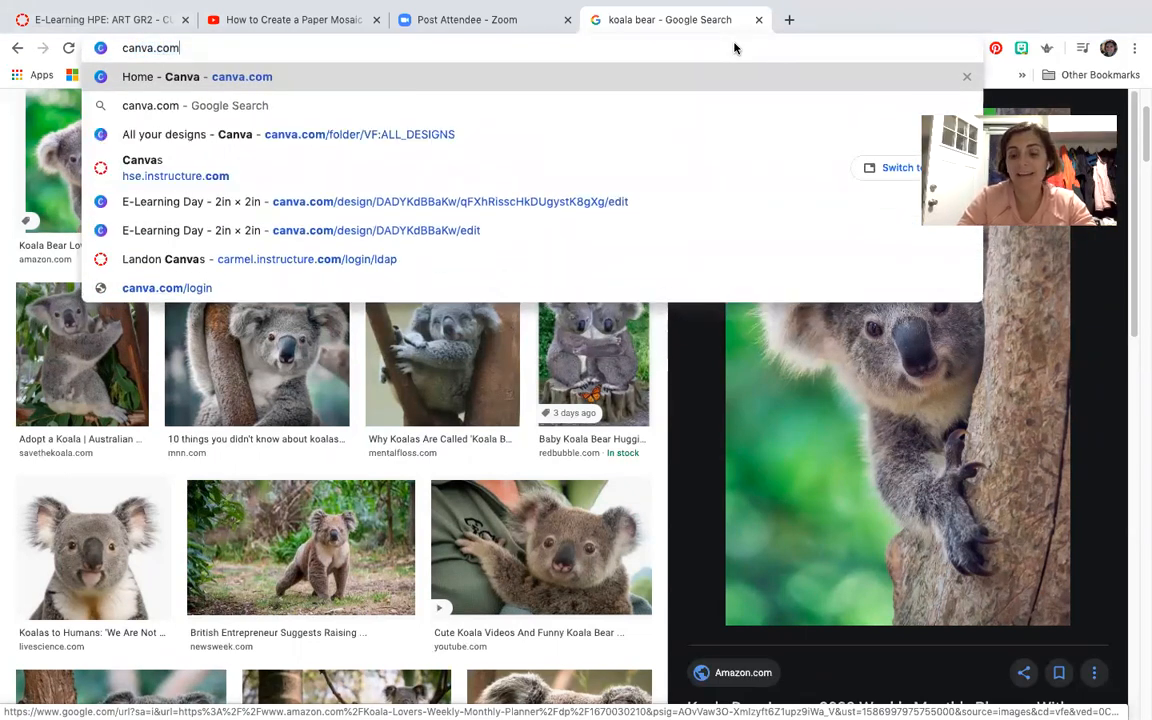
{"action": "key", "text": "Return"}
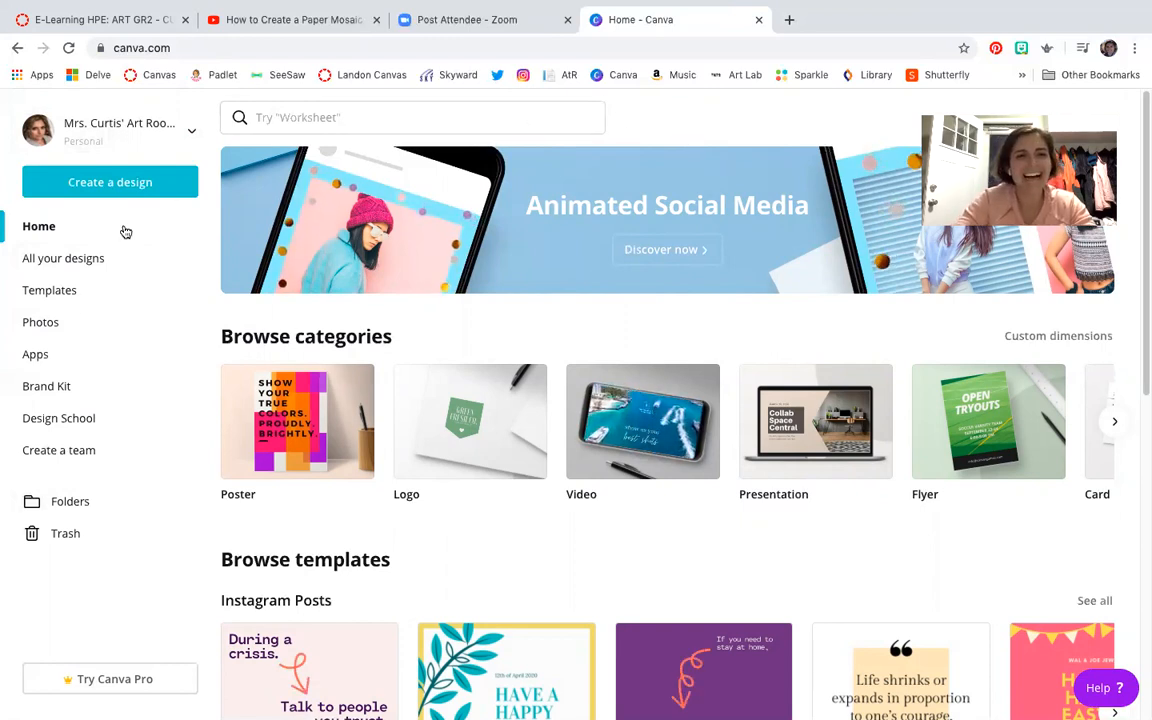
- Open the E-Learning Day design from the list of all designs and look through its page graphics up to Optical Illusions
{"action": "left_click", "coordinate": [60, 262]}
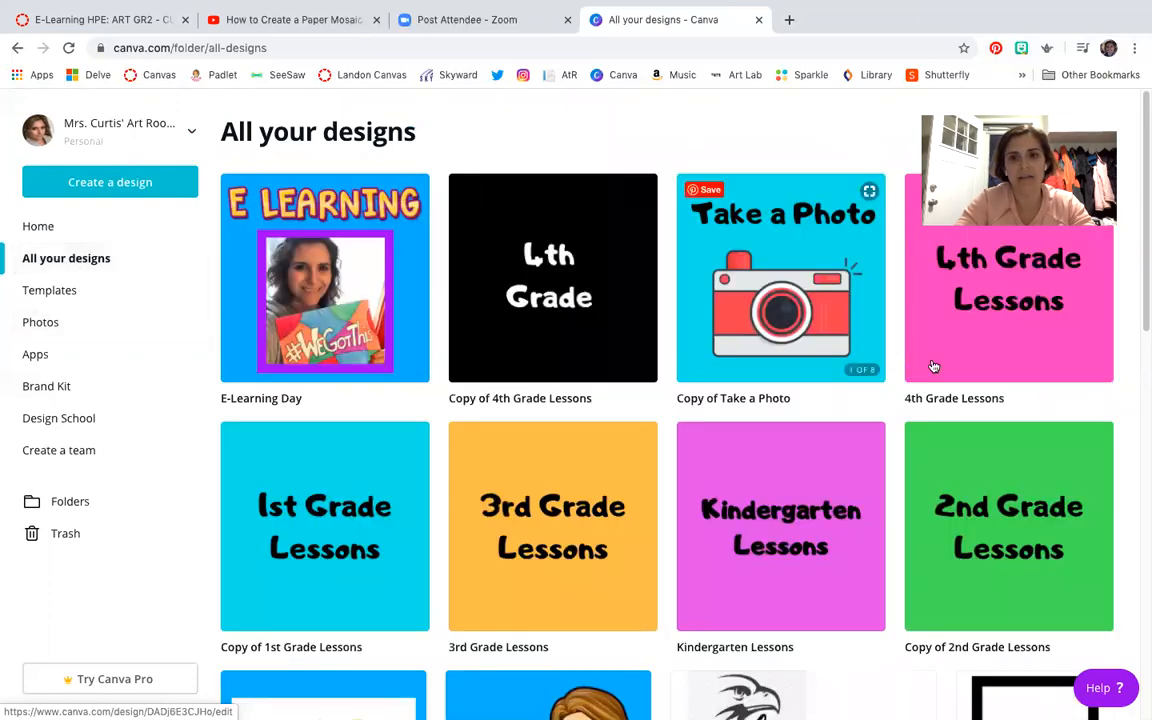
{"action": "scroll", "coordinate": [866, 417], "scroll_direction": "down", "scroll_amount": 1}
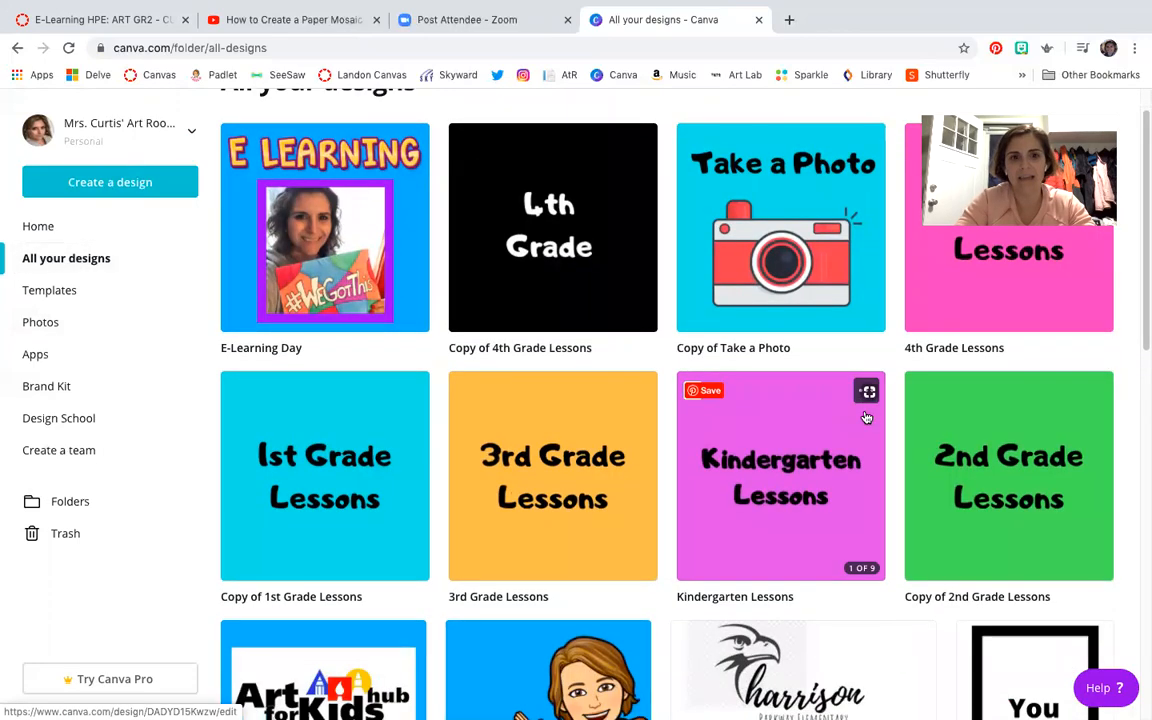
{"action": "left_click", "coordinate": [325, 240]}
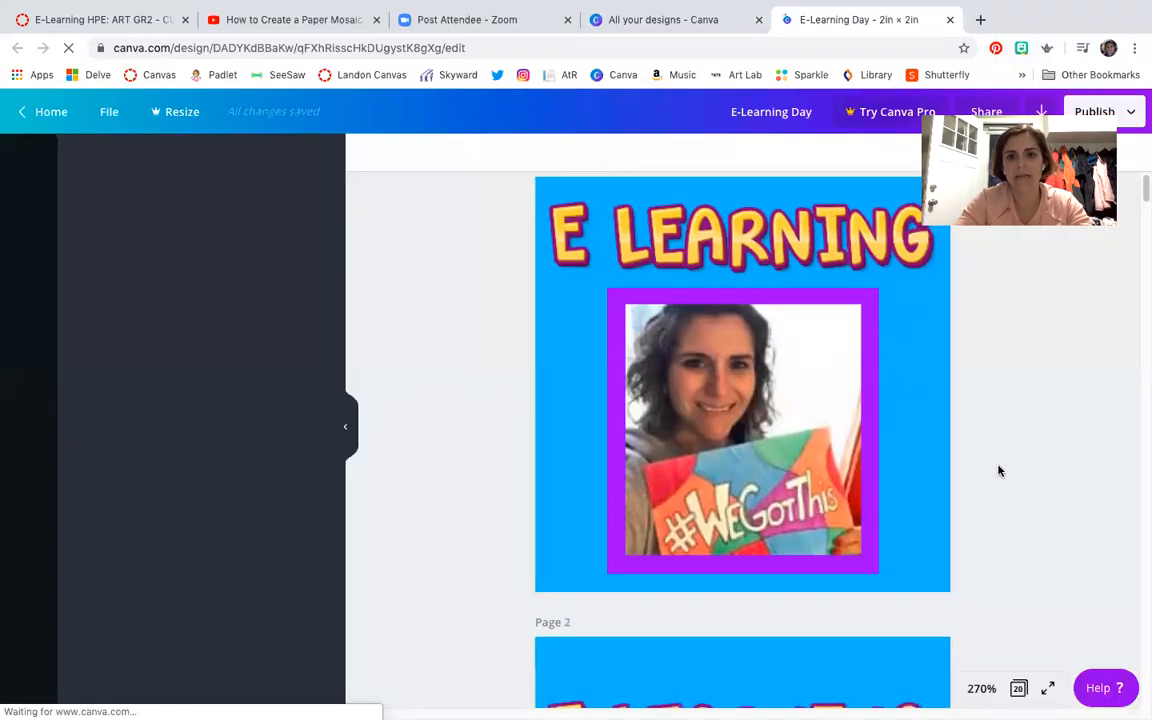
{"action": "scroll", "coordinate": [998, 471], "scroll_direction": "down", "scroll_amount": 5}
{"action": "scroll", "coordinate": [1000, 472], "scroll_direction": "down", "scroll_amount": 5}
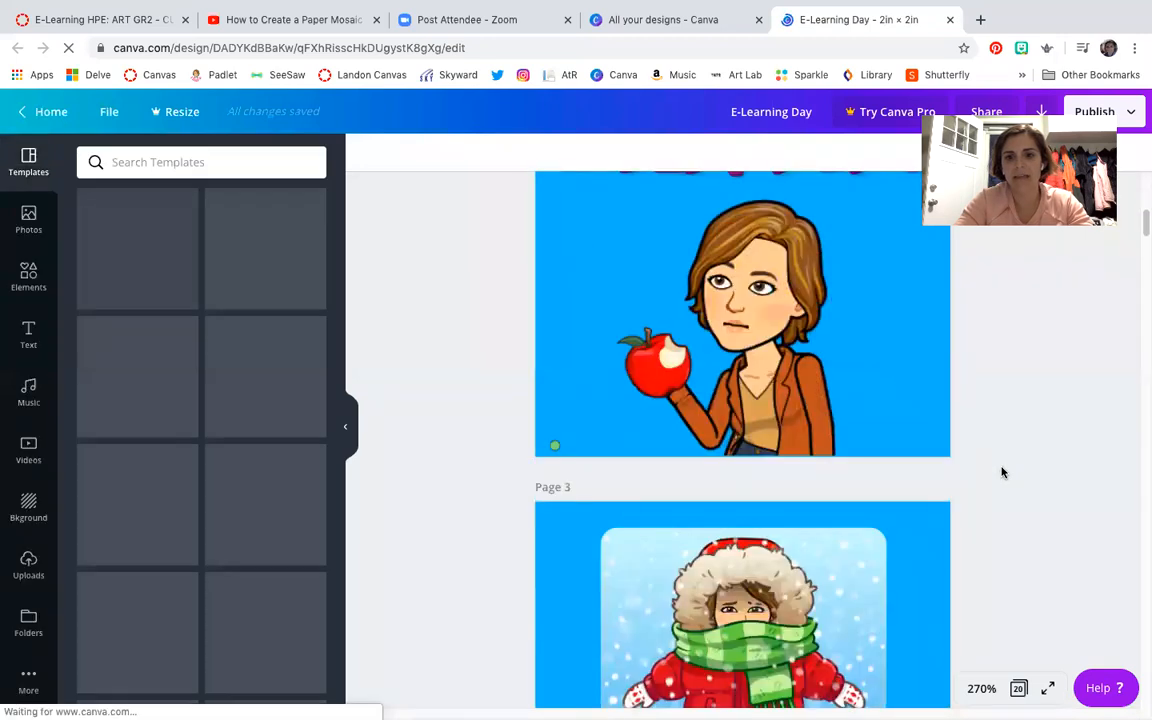
{"action": "scroll", "coordinate": [1002, 472], "scroll_direction": "down", "scroll_amount": 4}
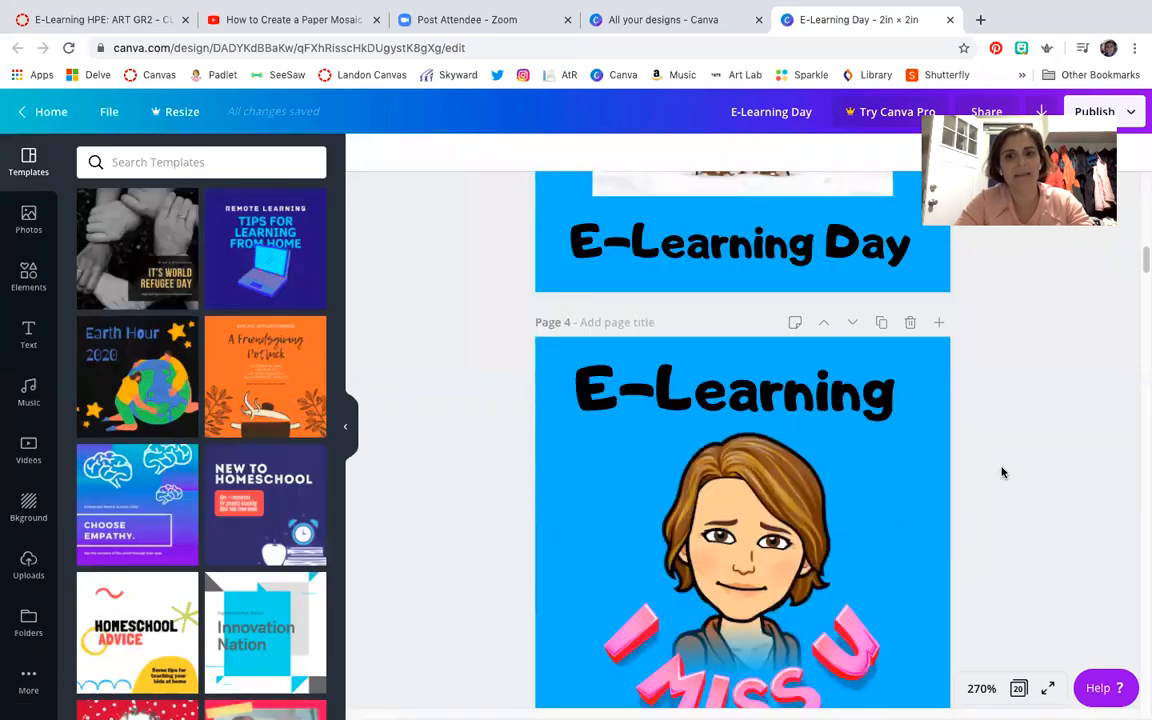
{"action": "scroll", "coordinate": [1002, 472], "scroll_direction": "down", "scroll_amount": 4}
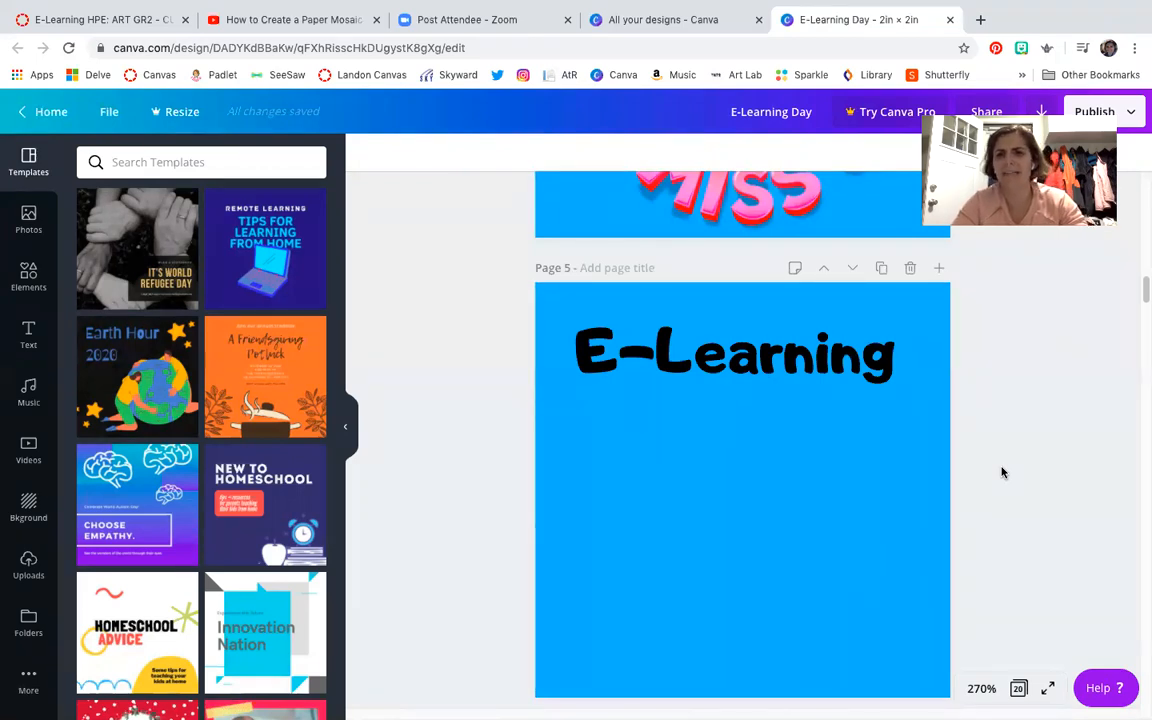
{"action": "scroll", "coordinate": [1002, 472], "scroll_direction": "down", "scroll_amount": 1}
{"action": "scroll", "coordinate": [1003, 472], "scroll_direction": "down", "scroll_amount": 1}
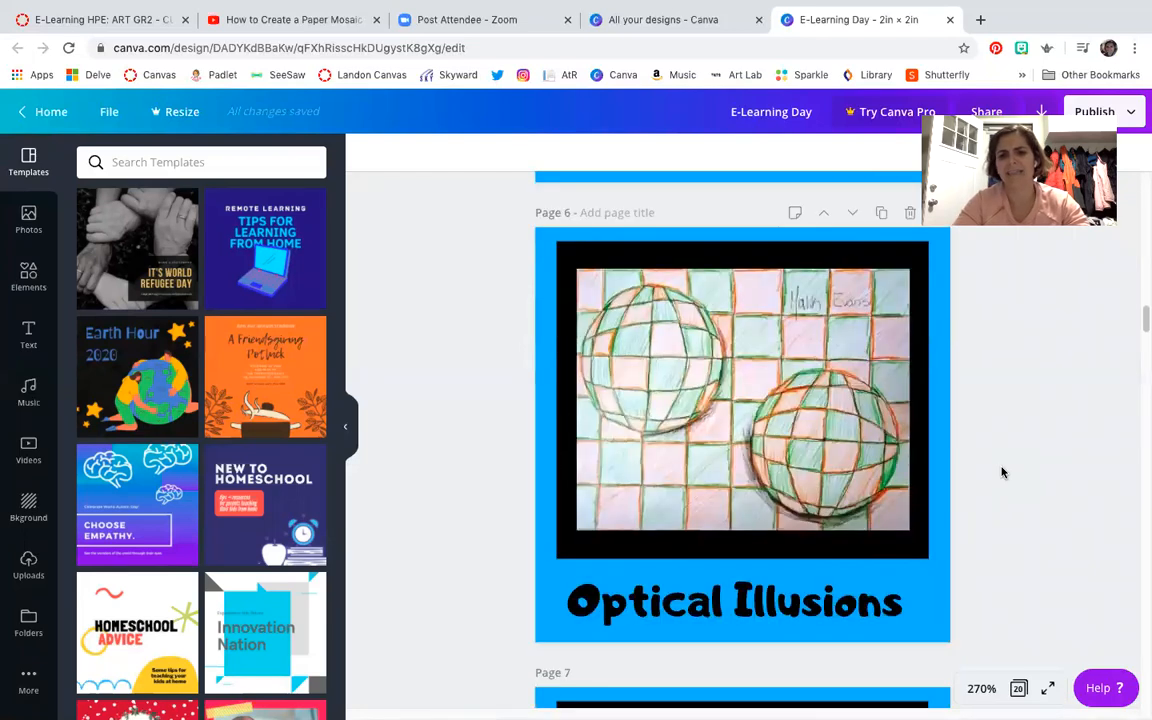
{"action": "scroll", "coordinate": [386, 206], "scroll_direction": "up", "scroll_amount": 15}
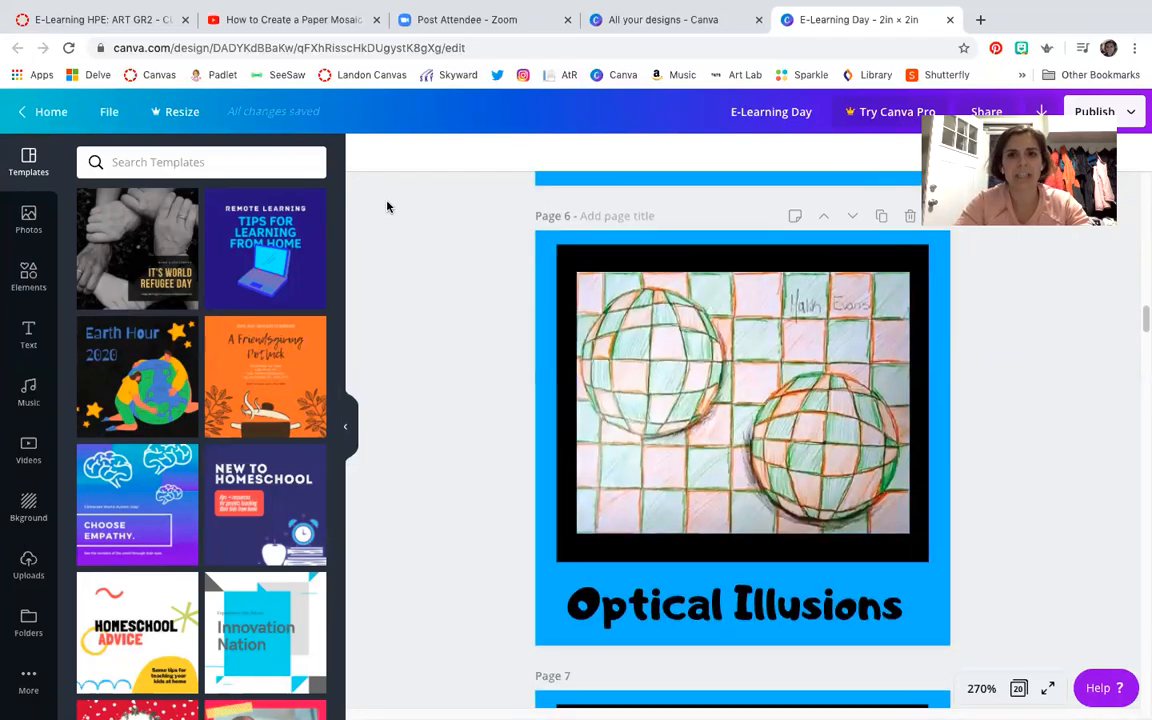
- Leave the E-Learning Day design, close its browser tab and return to the lesson grid on the Canvas E-Learning HPE page
{"action": "left_click", "coordinate": [28, 114]}
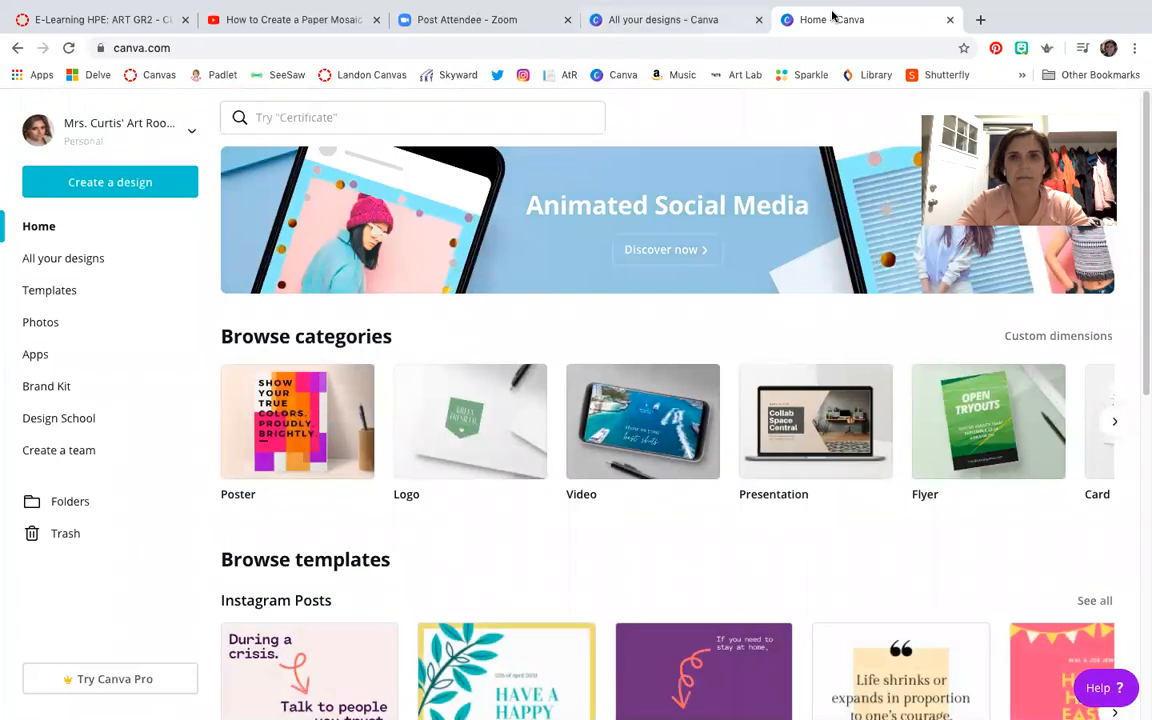
{"action": "key", "text": "ctrl+w"}
{"action": "left_click", "coordinate": [93, 20]}
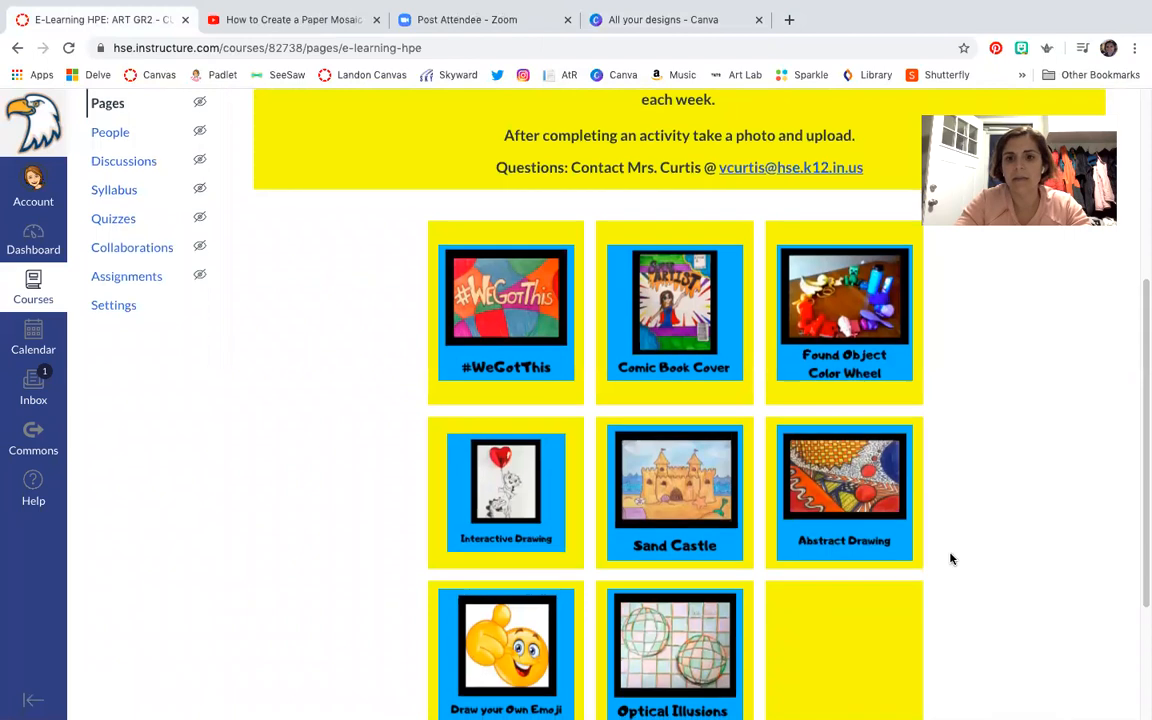
{"action": "scroll", "coordinate": [915, 496], "scroll_direction": "down", "scroll_amount": 2}
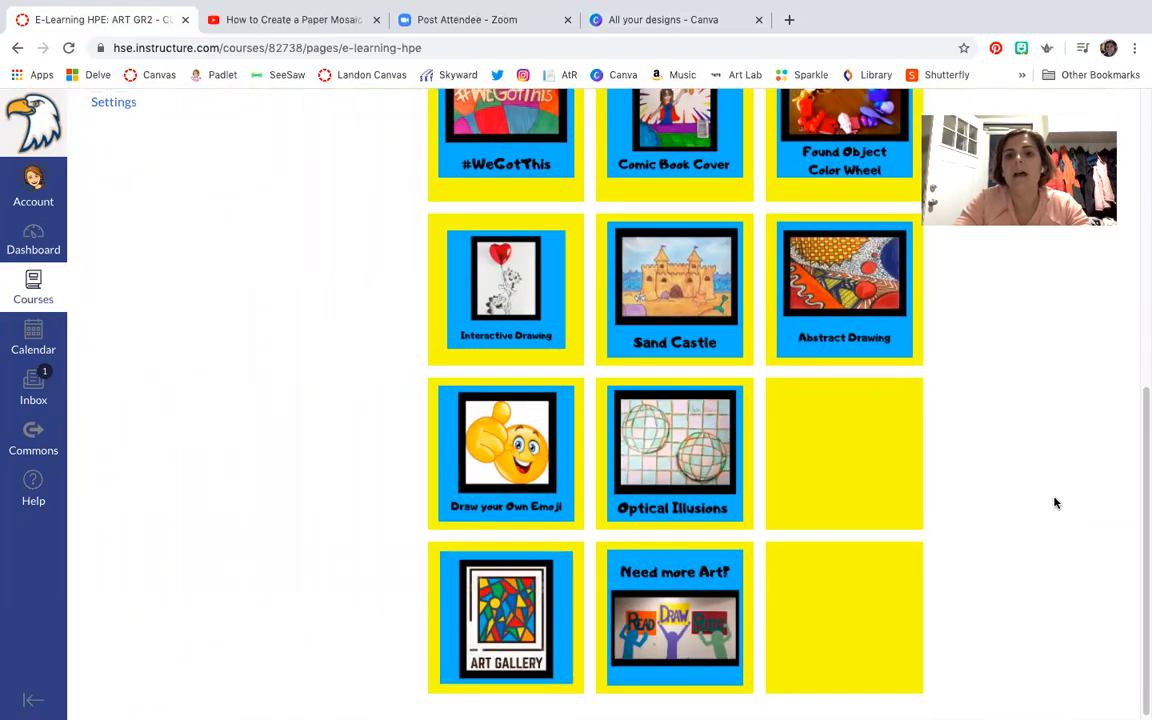
- Open the E-Learning HPE page for editing and place the cursor in the empty yellow cell beside Optical Illusions
{"action": "scroll", "coordinate": [1054, 501], "scroll_direction": "up", "scroll_amount": 4}
{"action": "scroll", "coordinate": [975, 452], "scroll_direction": "up", "scroll_amount": 2}
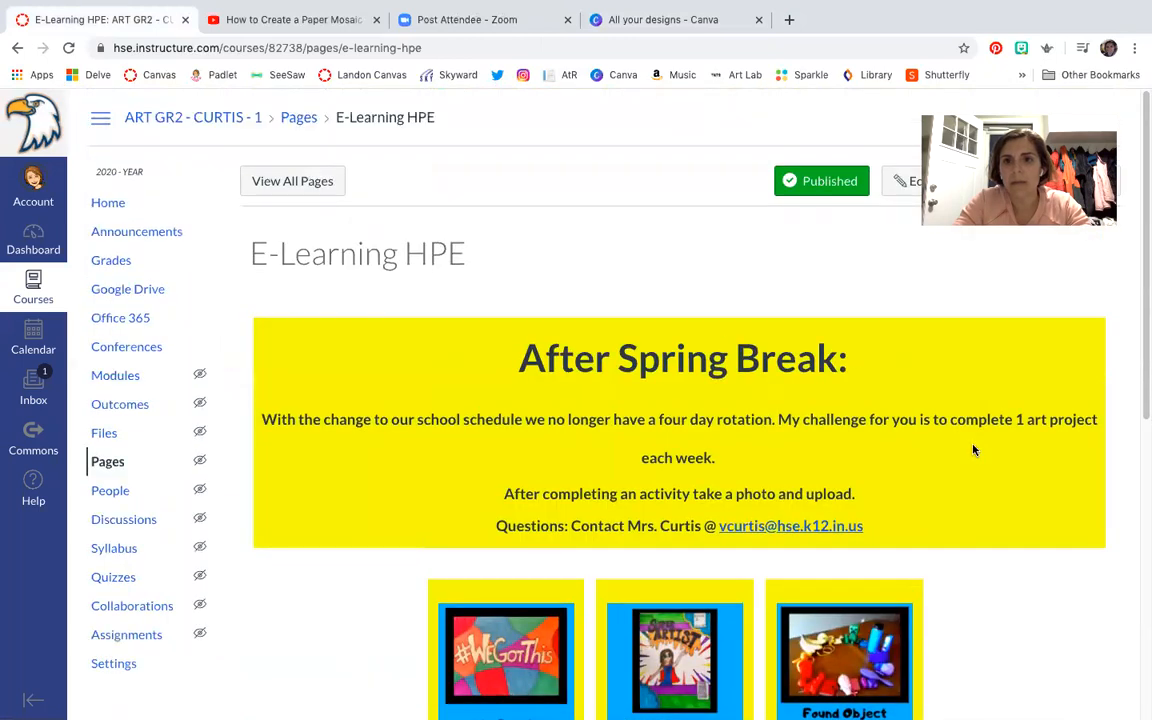
{"action": "left_click", "coordinate": [910, 186]}
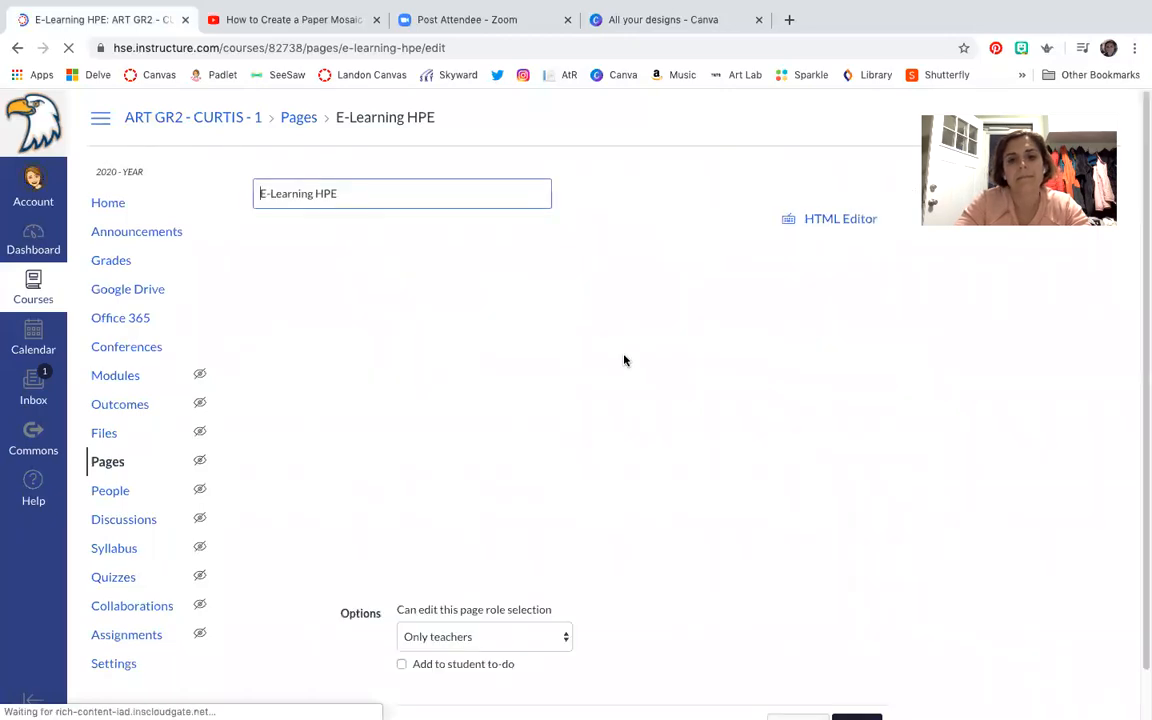
{"action": "scroll", "coordinate": [773, 378], "scroll_direction": "down", "scroll_amount": 5}
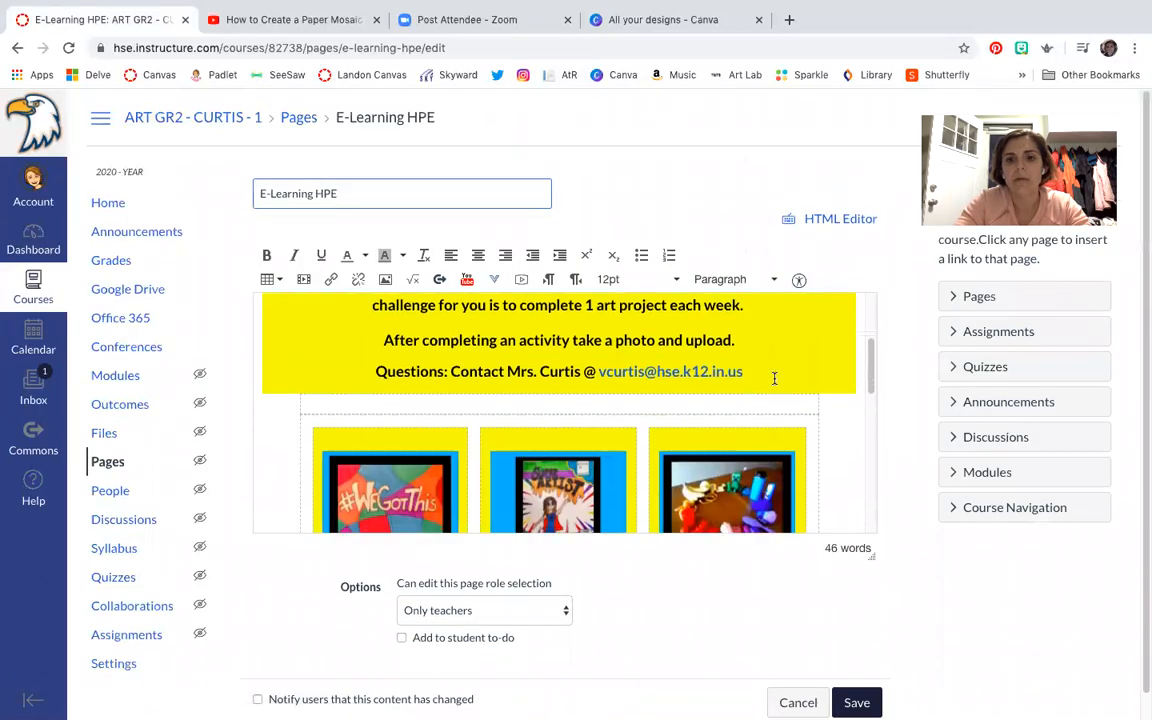
{"action": "scroll", "coordinate": [773, 378], "scroll_direction": "down", "scroll_amount": 3}
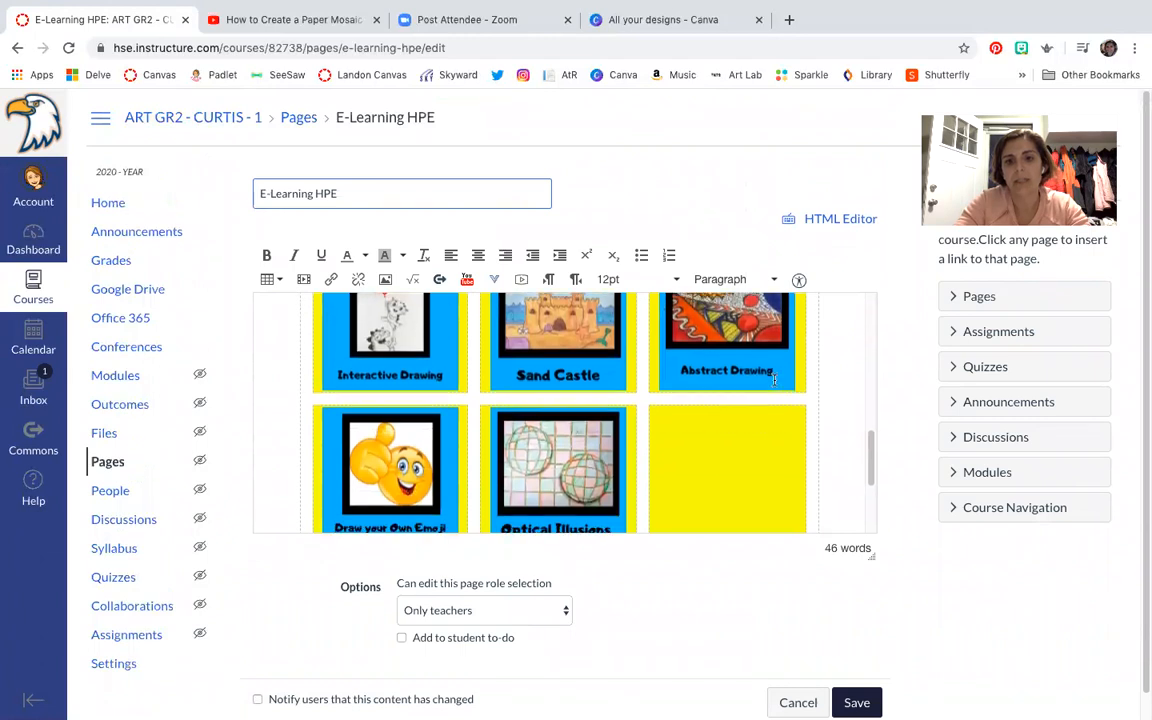
{"action": "left_click", "coordinate": [728, 456]}
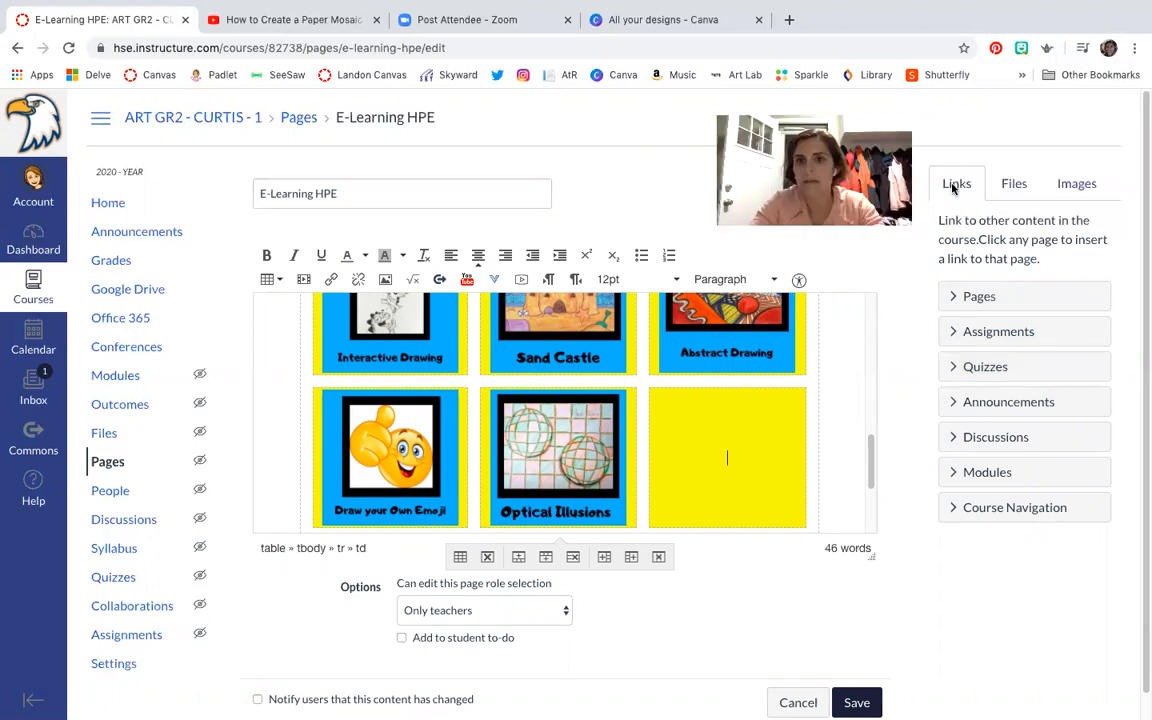
- Upload koala.jpg from the Desktop into the empty cell, with the alternative text "Koala Bear Drawing" and course files as the folder
{"action": "left_click", "coordinate": [1077, 184]}
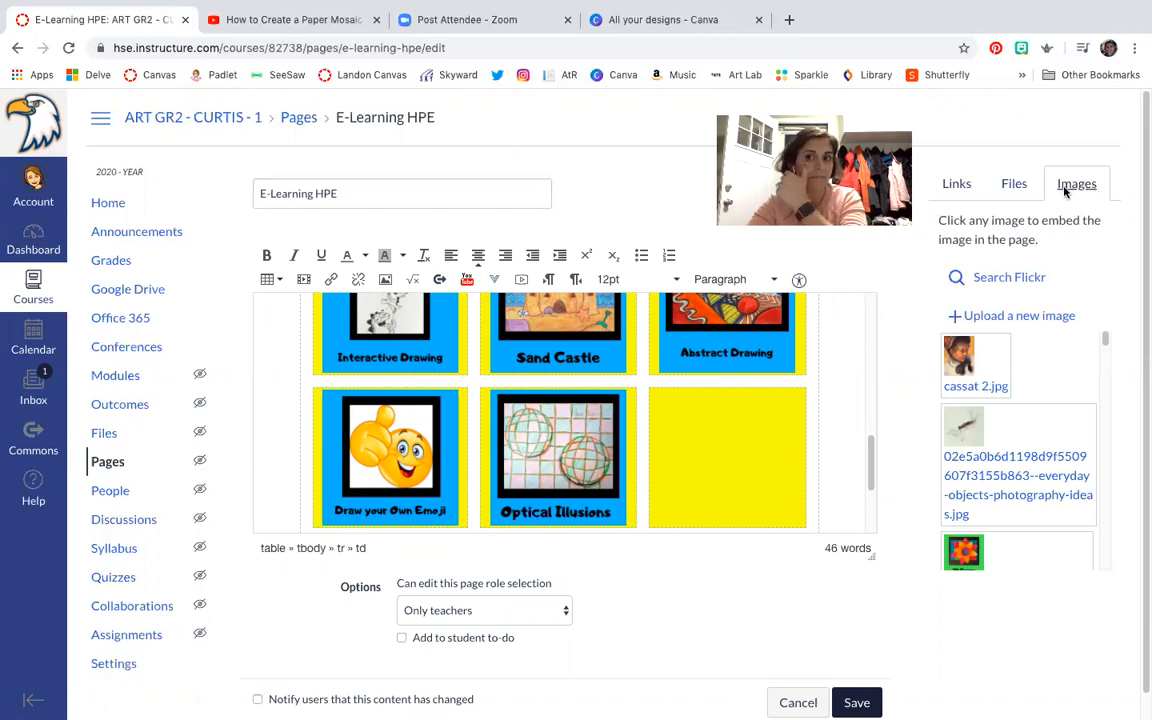
{"action": "left_click", "coordinate": [1013, 316]}
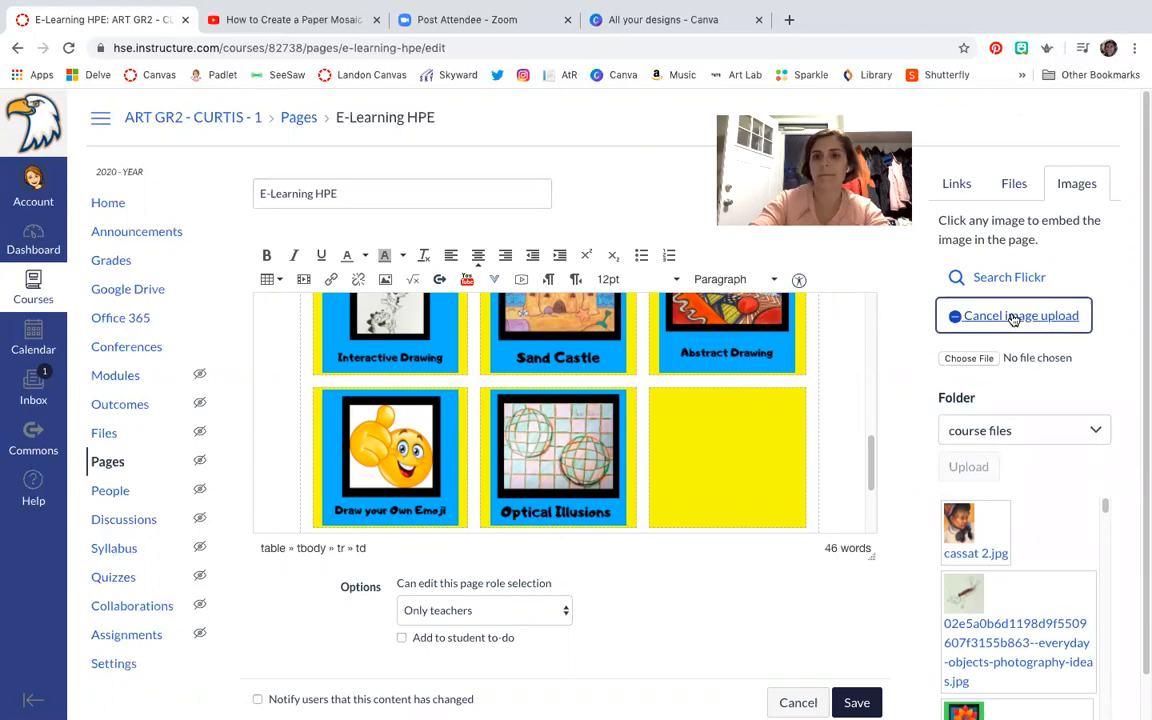
{"action": "left_click", "coordinate": [968, 358]}
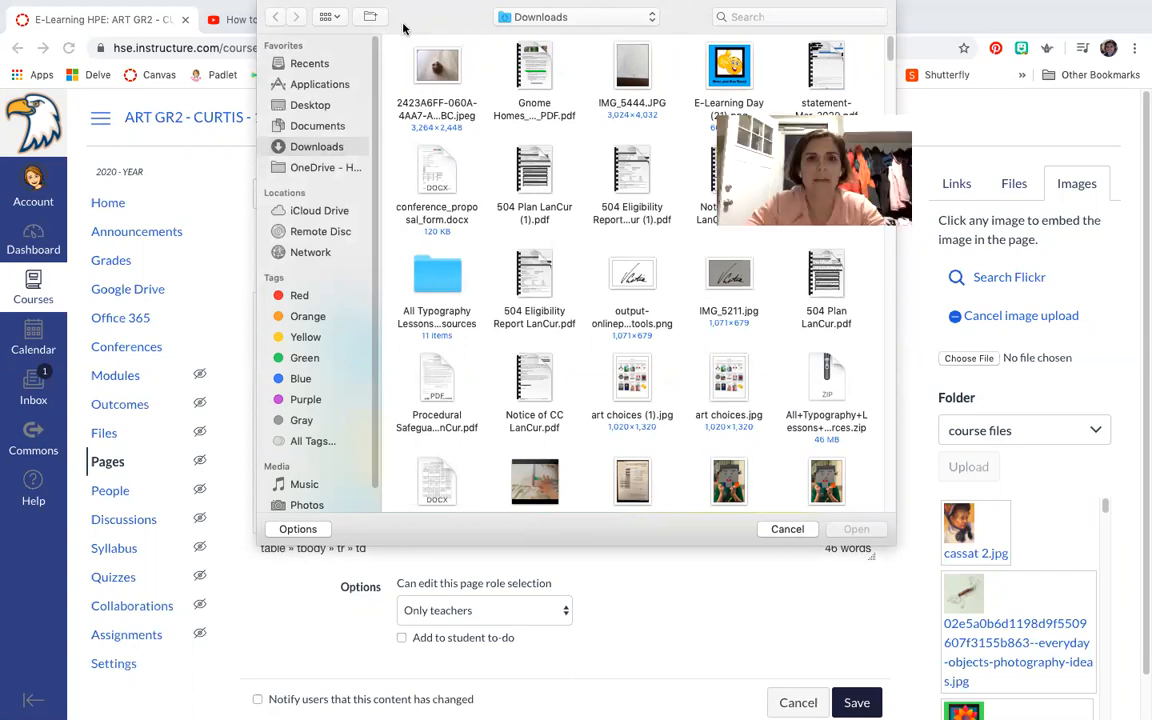
{"action": "left_click", "coordinate": [309, 106]}
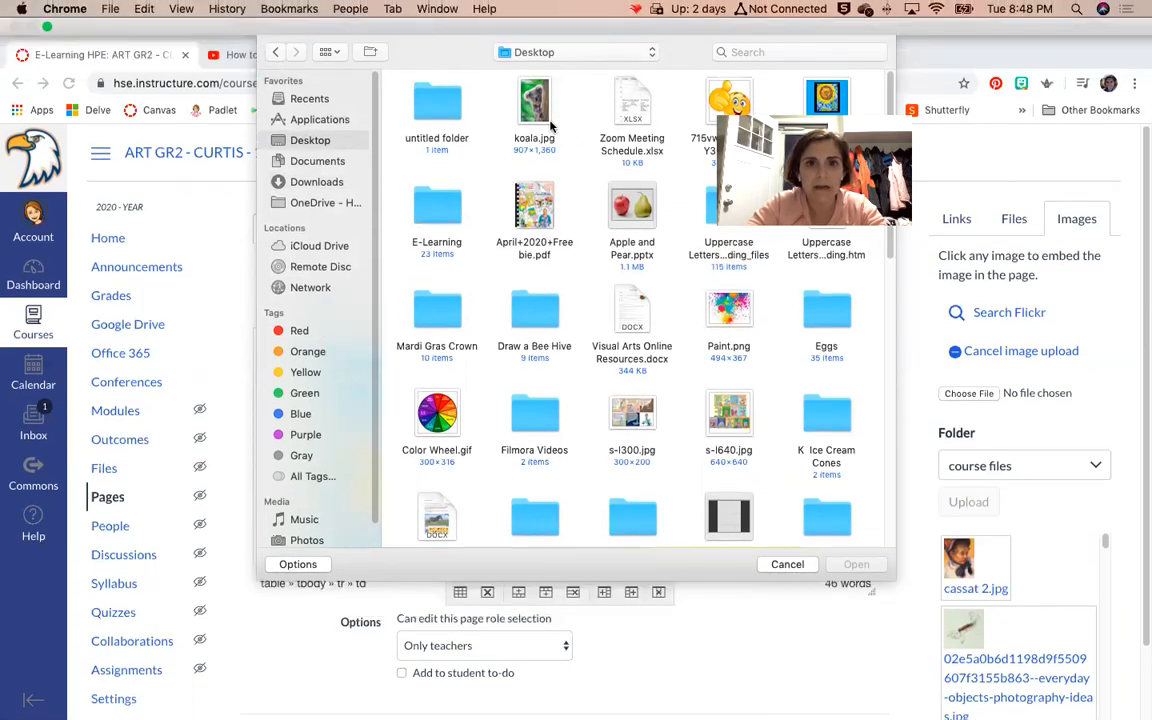
{"action": "left_click", "coordinate": [543, 122]}
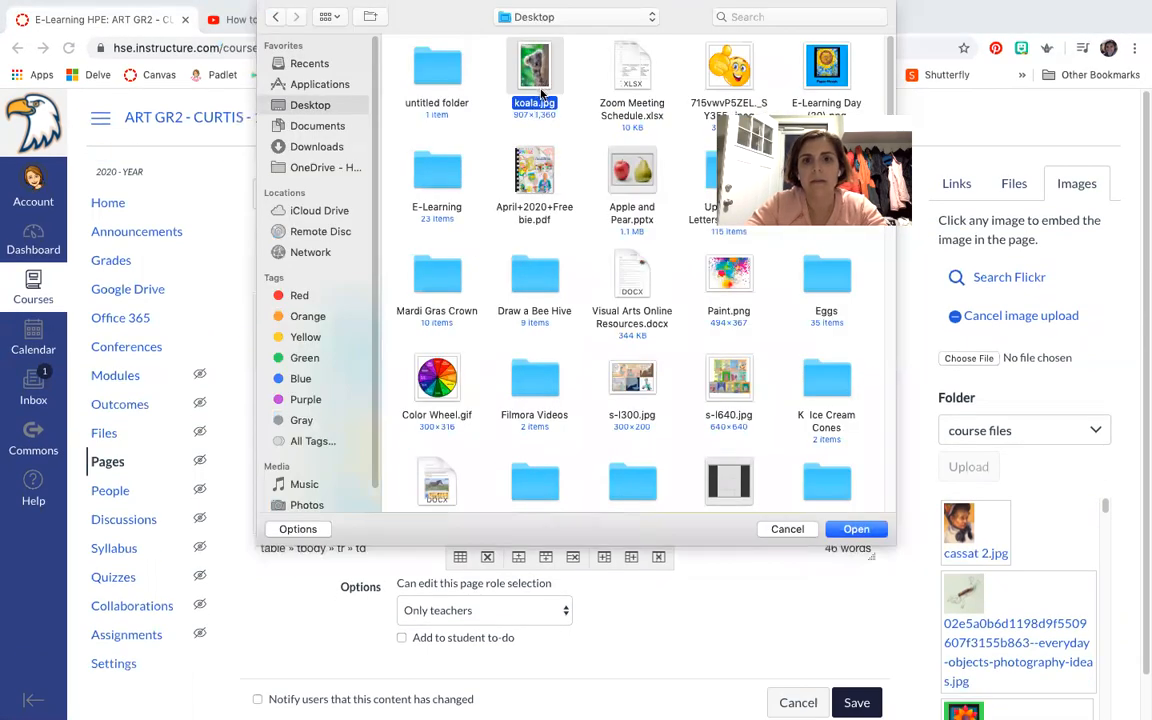
{"action": "left_click", "coordinate": [853, 529]}
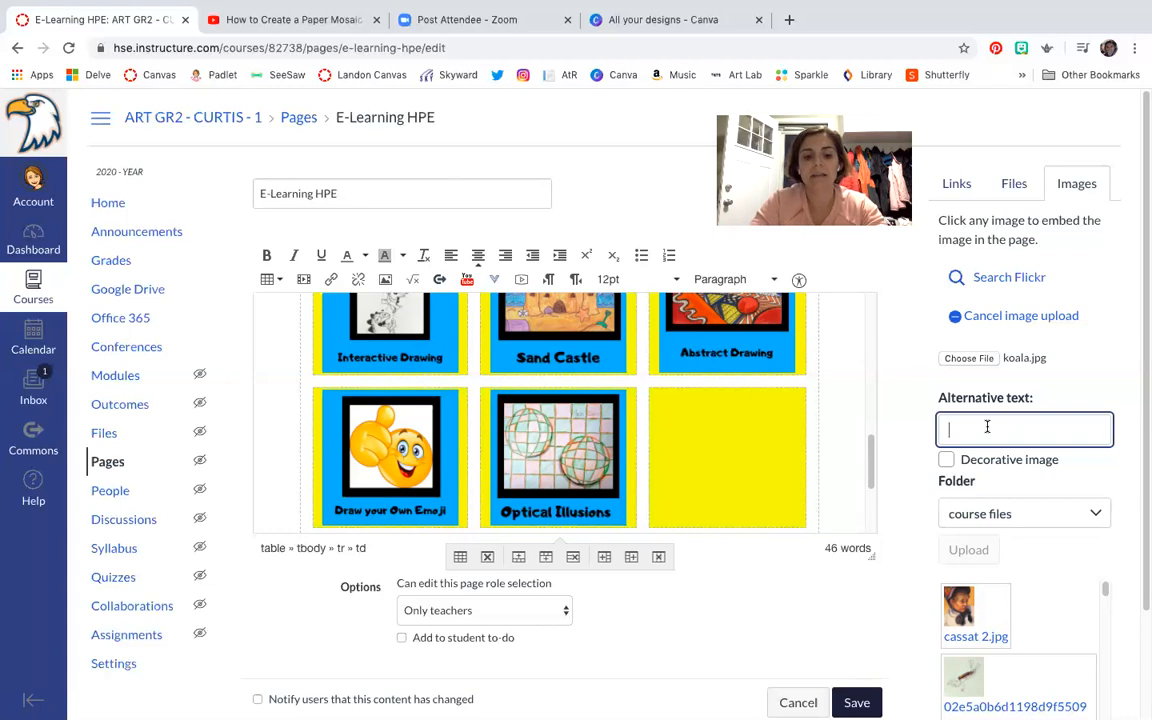
{"action": "type", "text": "Koala Bear Drawing"}
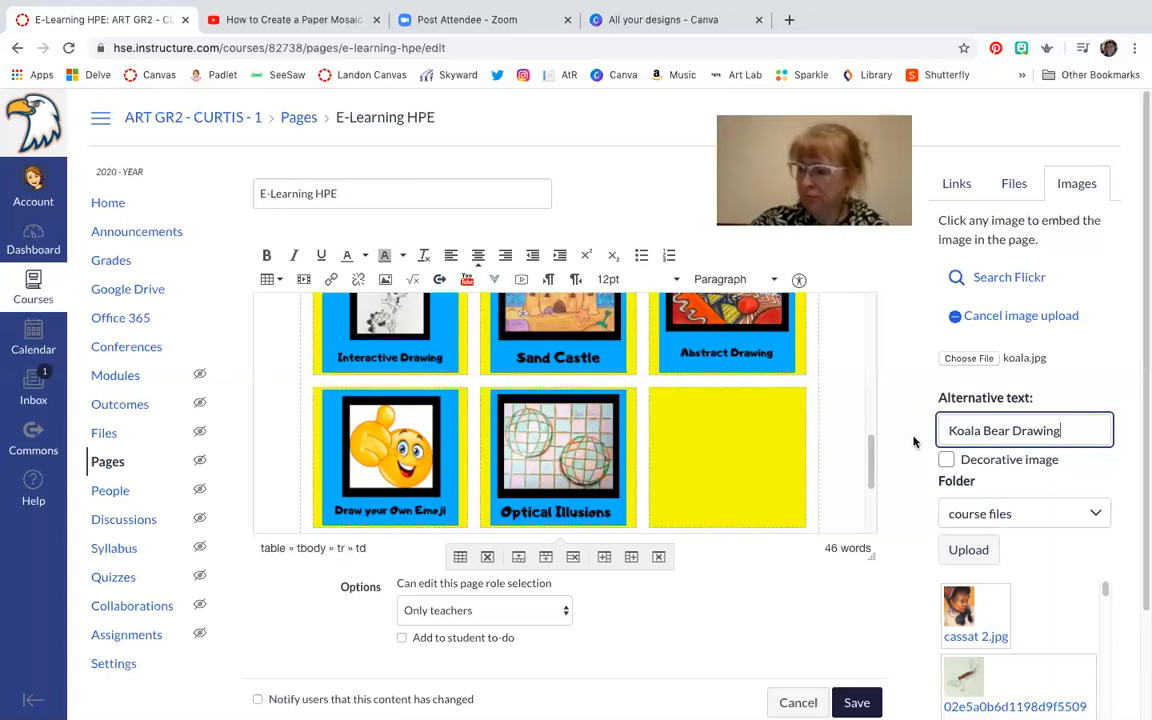
{"action": "left_click", "coordinate": [968, 550]}
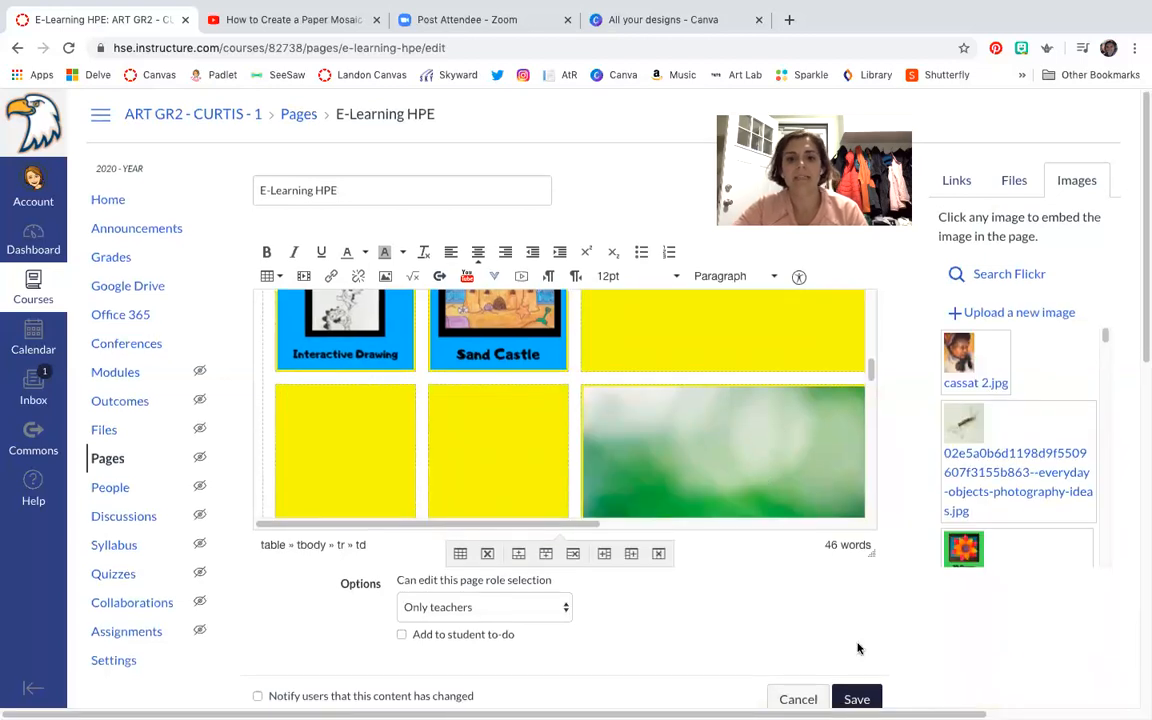
- Enlarge the editing area and shrink the koala image until it fits its cell at about the height of the neighbouring picture buttons
{"action": "left_click_drag", "start_coordinate": [873, 553], "coordinate": [872, 716]}
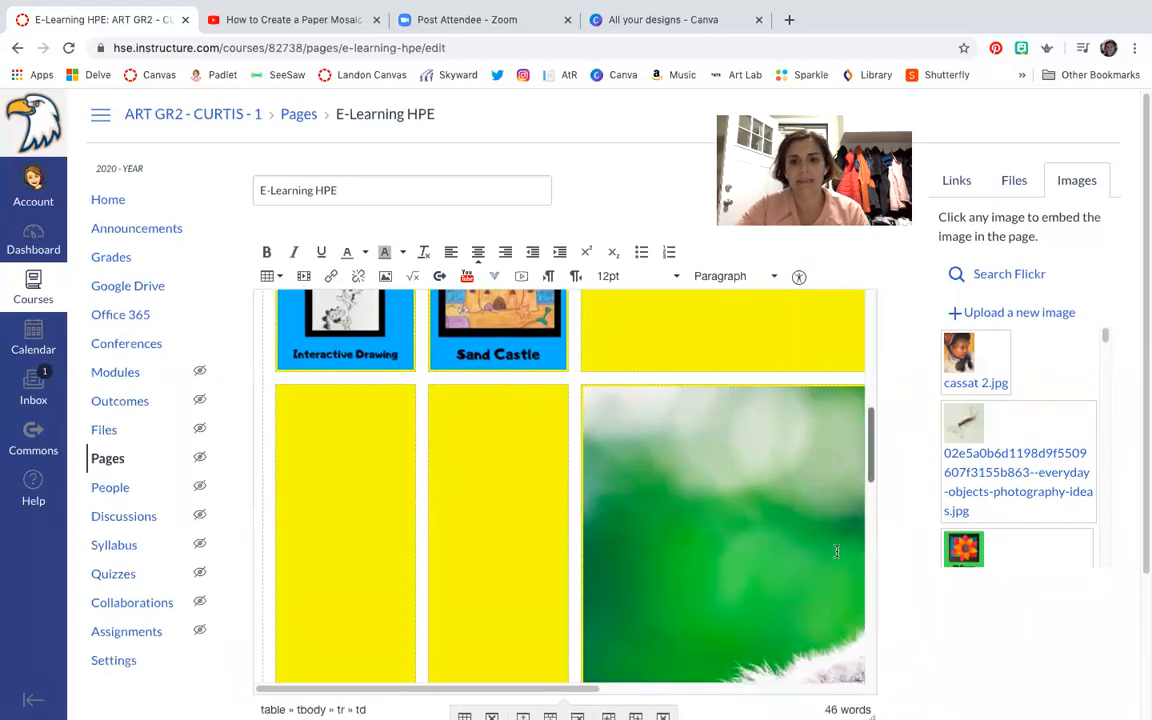
{"action": "left_click", "coordinate": [626, 462]}
{"action": "left_click_drag", "start_coordinate": [582, 387], "coordinate": [697, 508]}
{"action": "left_click_drag", "start_coordinate": [583, 386], "coordinate": [711, 518]}
{"action": "left_click_drag", "start_coordinate": [583, 387], "coordinate": [700, 527]}
{"action": "left_click_drag", "start_coordinate": [634, 436], "coordinate": [733, 527]}
{"action": "left_click_drag", "start_coordinate": [656, 393], "coordinate": [685, 444]}
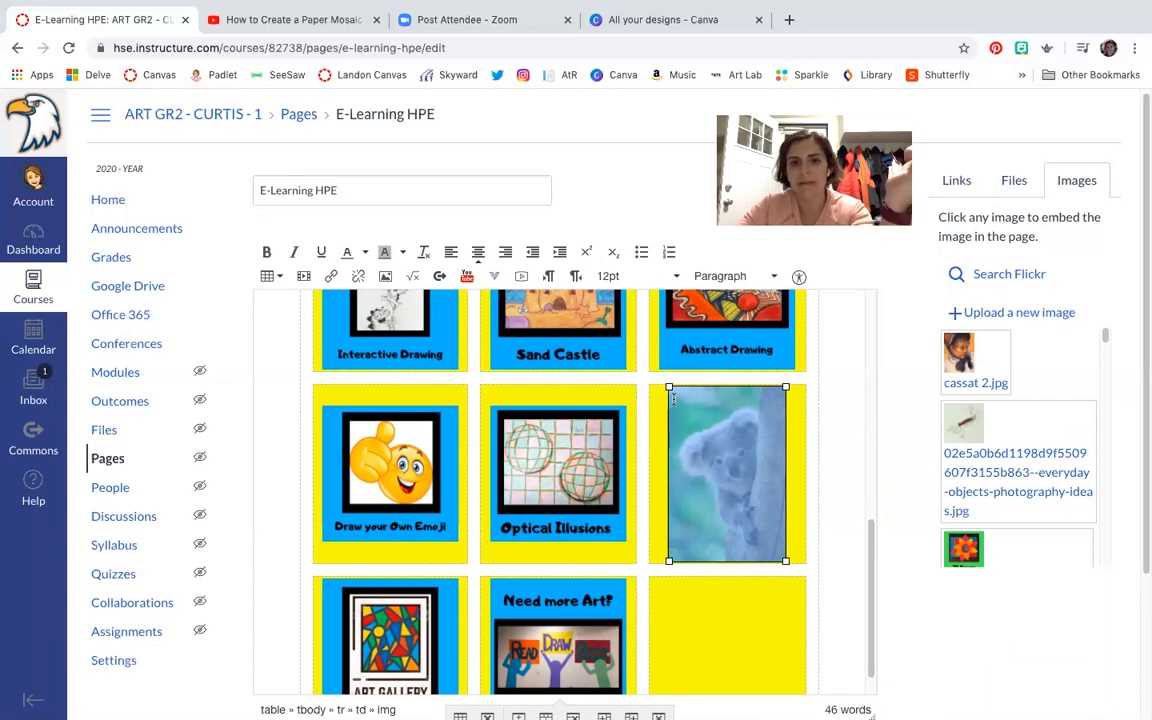
{"action": "left_click_drag", "start_coordinate": [668, 387], "coordinate": [690, 416]}
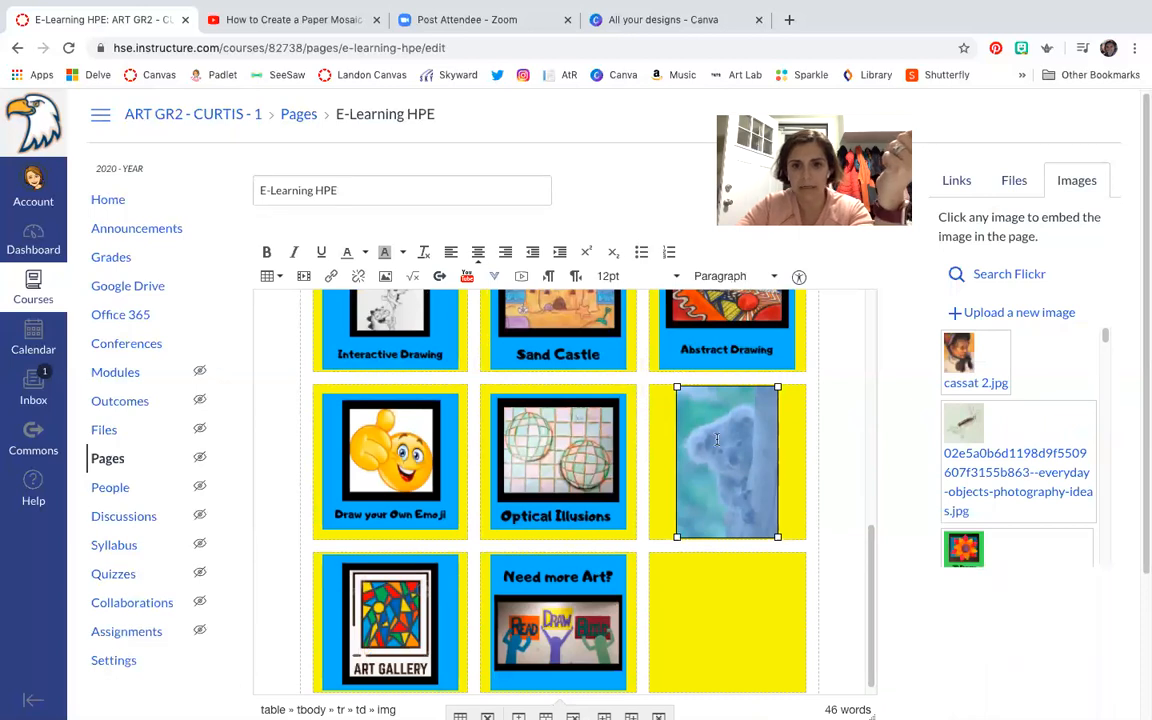
{"action": "left_click_drag", "start_coordinate": [677, 387], "coordinate": [686, 406]}
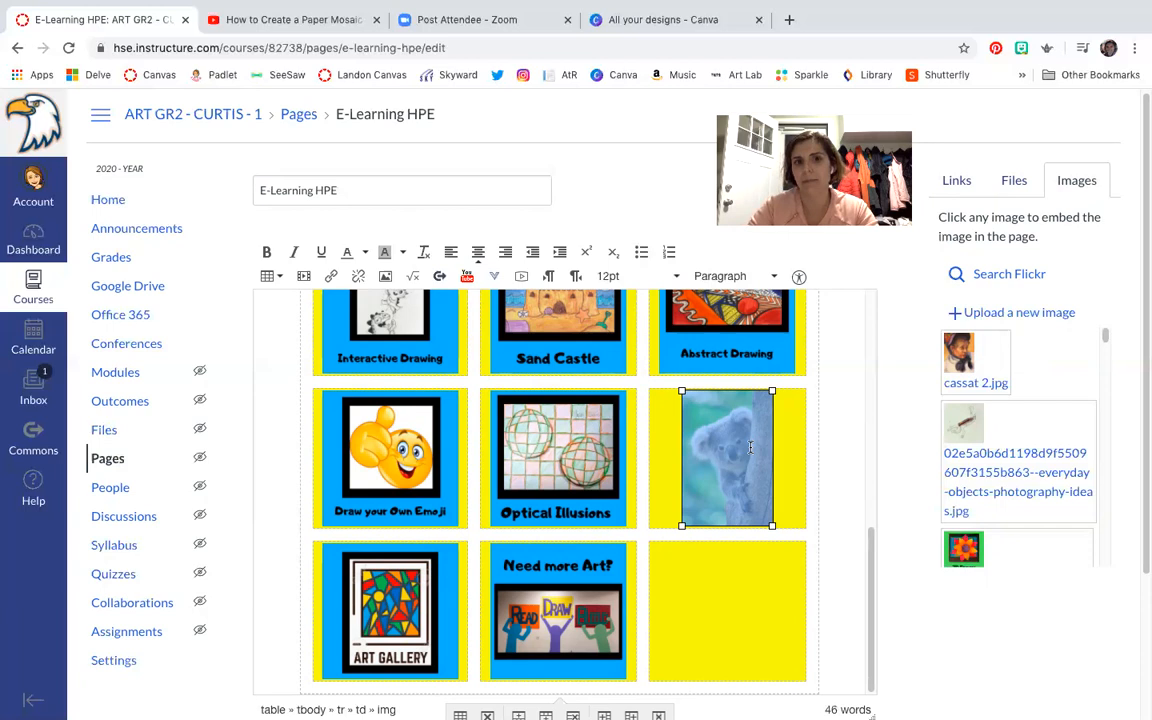
- Link the koala image to the course assignment "Animal Adventures - Week 2" and save the E-Learning HPE page
{"action": "left_click", "coordinate": [969, 190]}
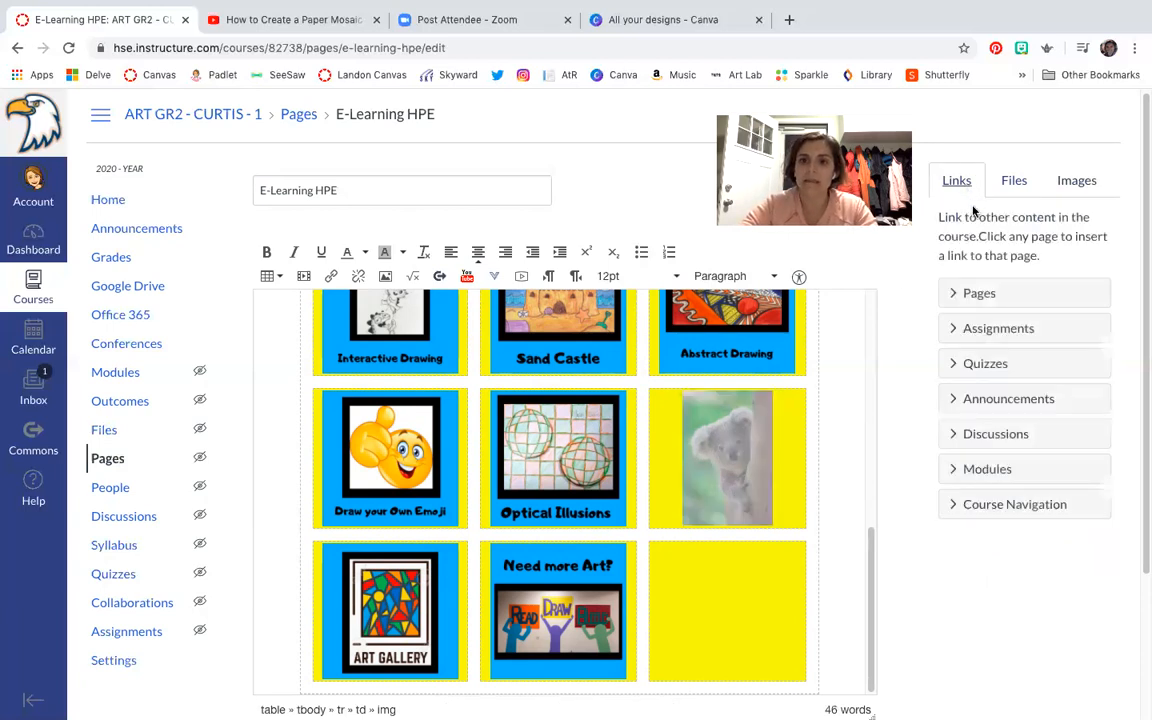
{"action": "left_click", "coordinate": [954, 331]}
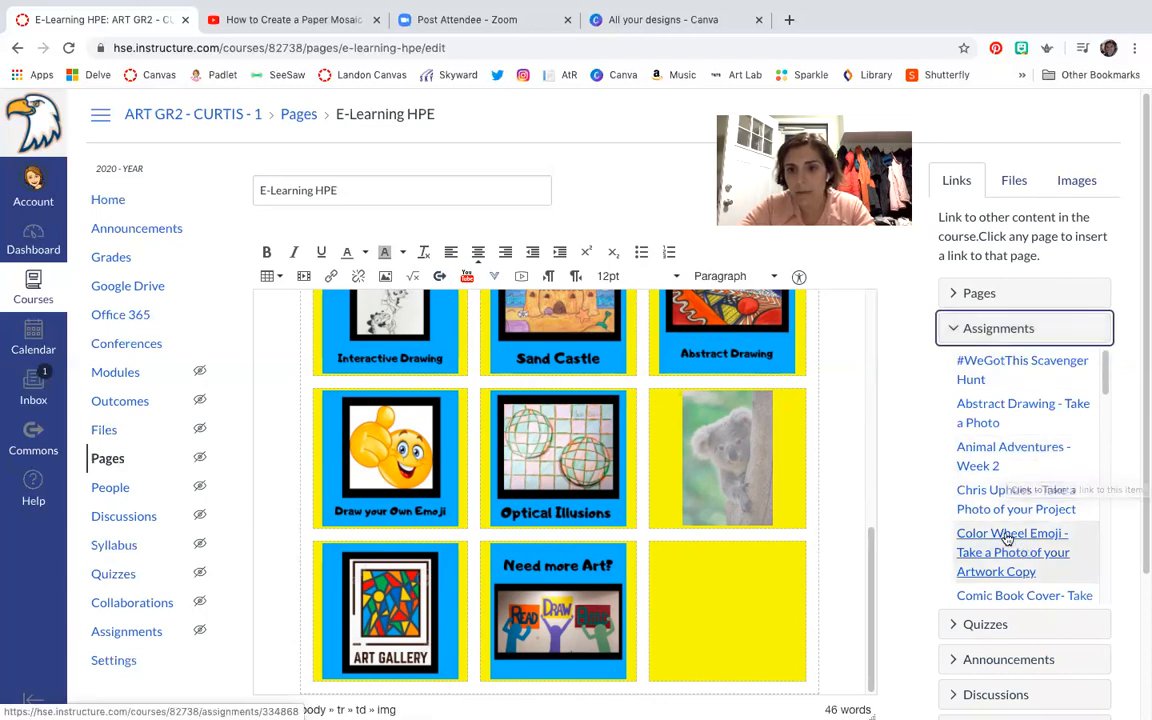
{"action": "scroll", "coordinate": [1020, 495], "scroll_direction": "down", "scroll_amount": 1}
{"action": "scroll", "coordinate": [1010, 535], "scroll_direction": "down", "scroll_amount": 4}
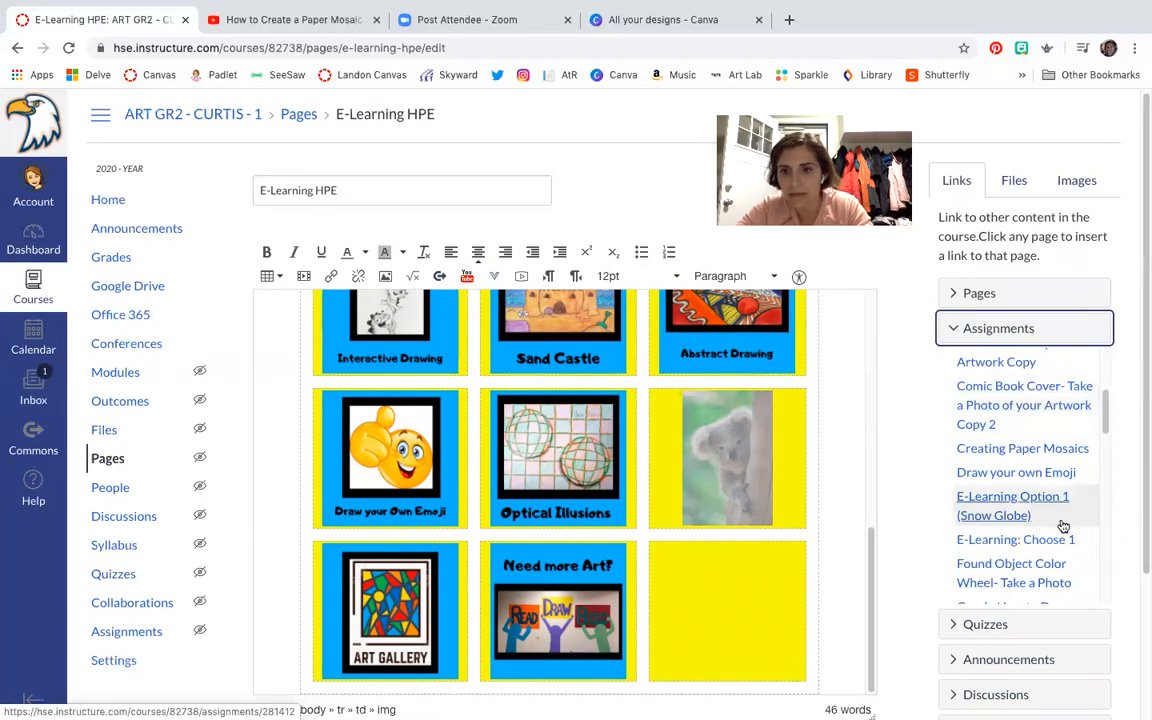
{"action": "scroll", "coordinate": [1063, 526], "scroll_direction": "down", "scroll_amount": 2}
{"action": "scroll", "coordinate": [1064, 526], "scroll_direction": "down", "scroll_amount": 3}
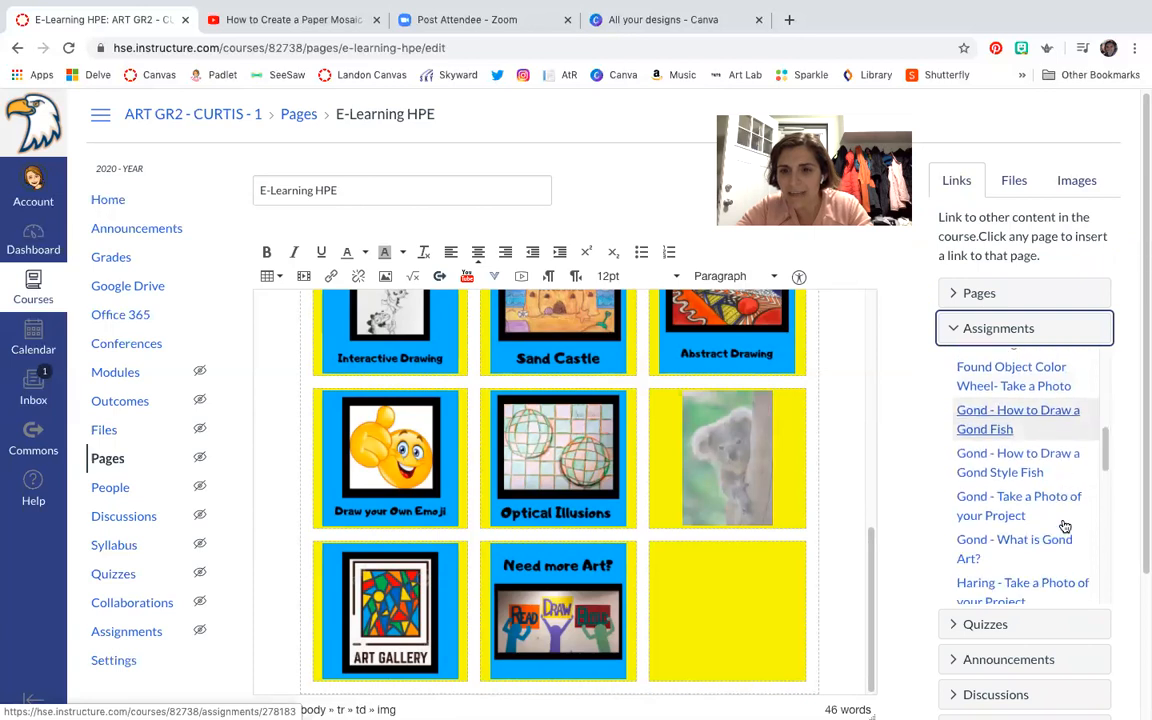
{"action": "scroll", "coordinate": [1064, 526], "scroll_direction": "down", "scroll_amount": 3}
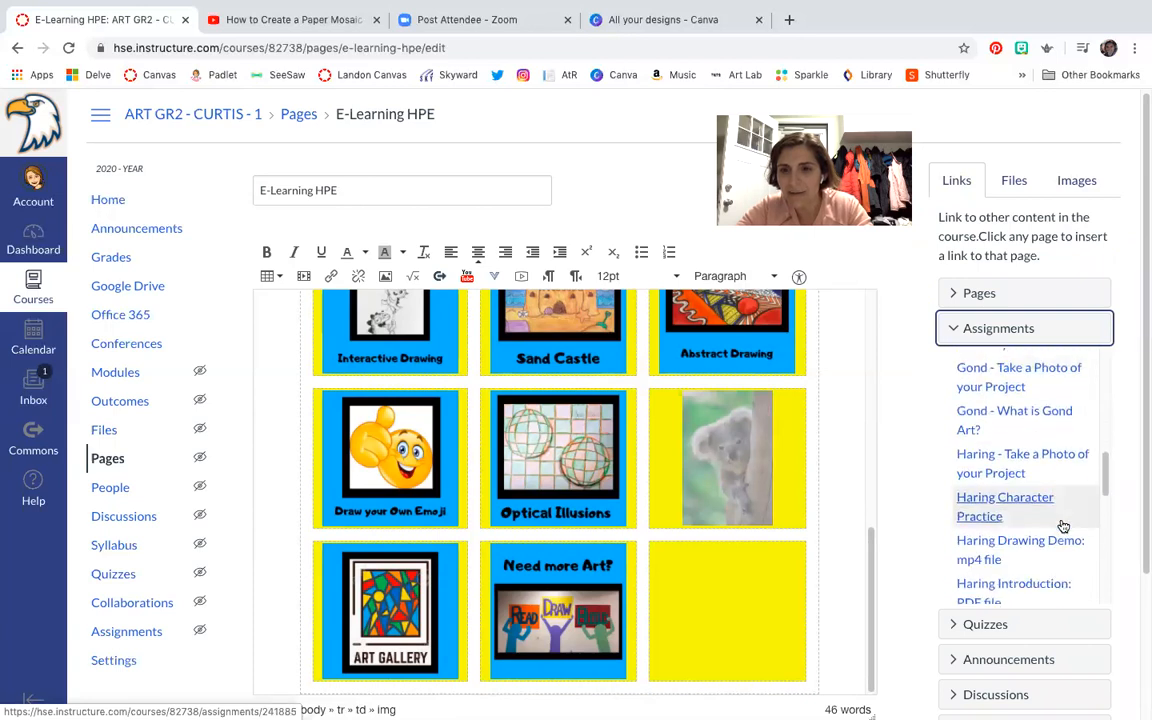
{"action": "scroll", "coordinate": [1063, 526], "scroll_direction": "down", "scroll_amount": 3}
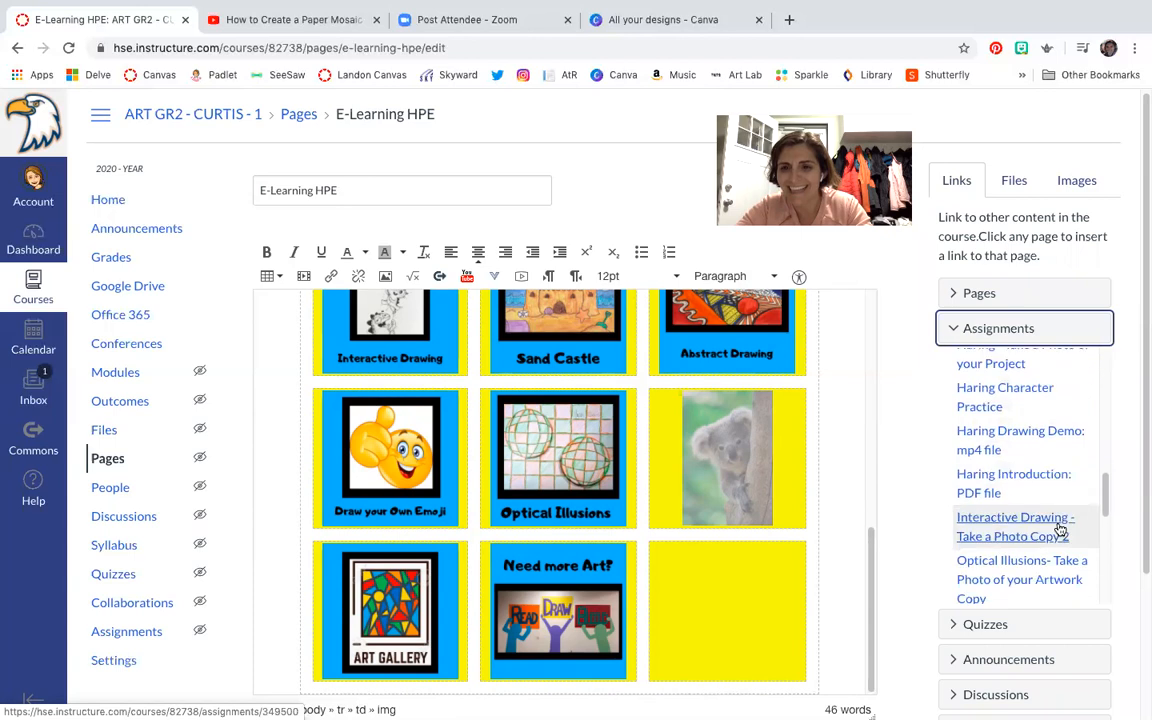
{"action": "scroll", "coordinate": [1063, 527], "scroll_direction": "down", "scroll_amount": 4}
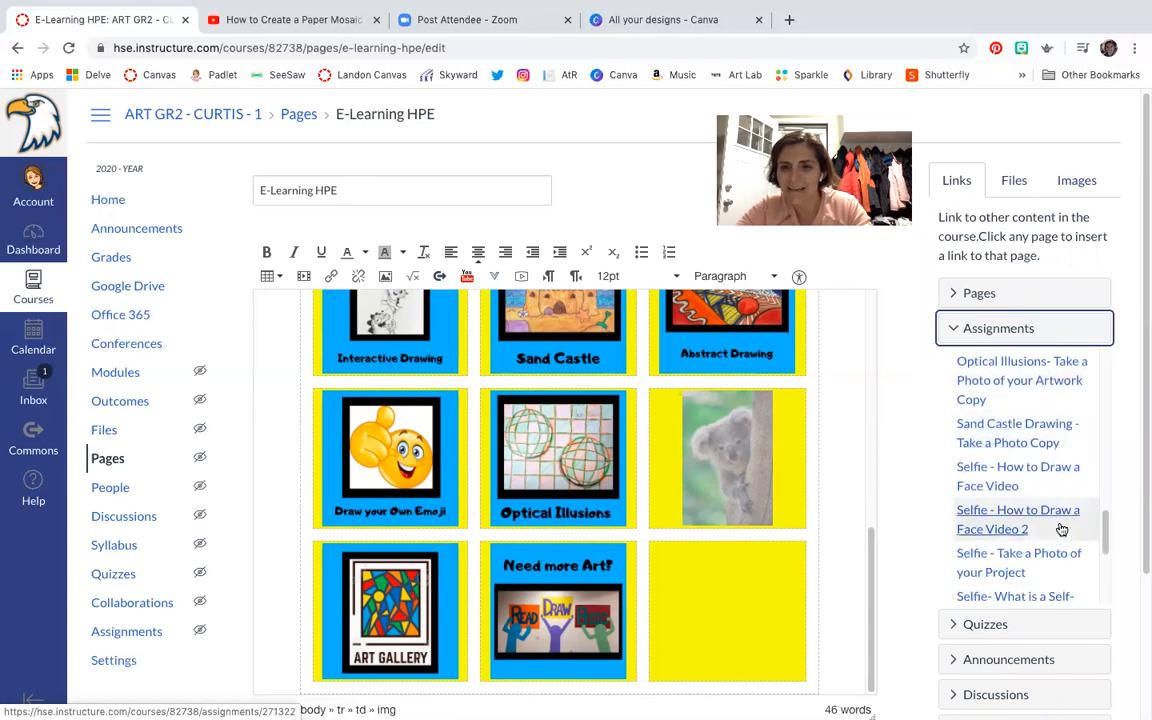
{"action": "scroll", "coordinate": [1062, 529], "scroll_direction": "down", "scroll_amount": 3}
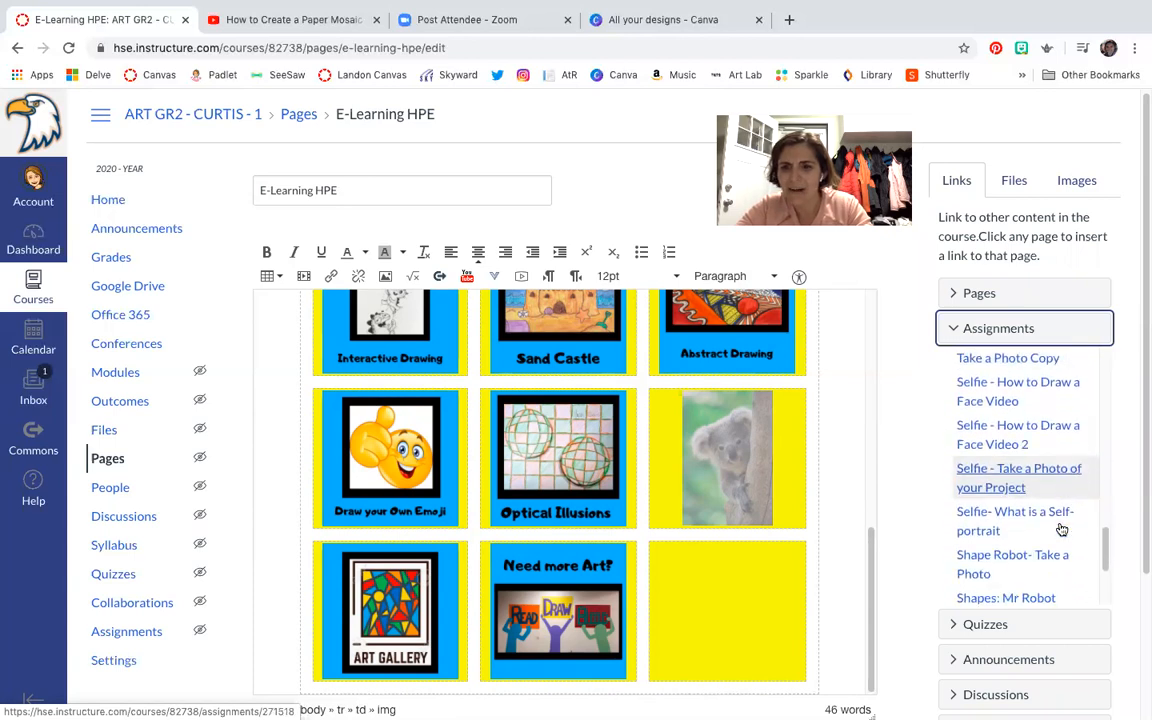
{"action": "scroll", "coordinate": [1062, 529], "scroll_direction": "down", "scroll_amount": 2}
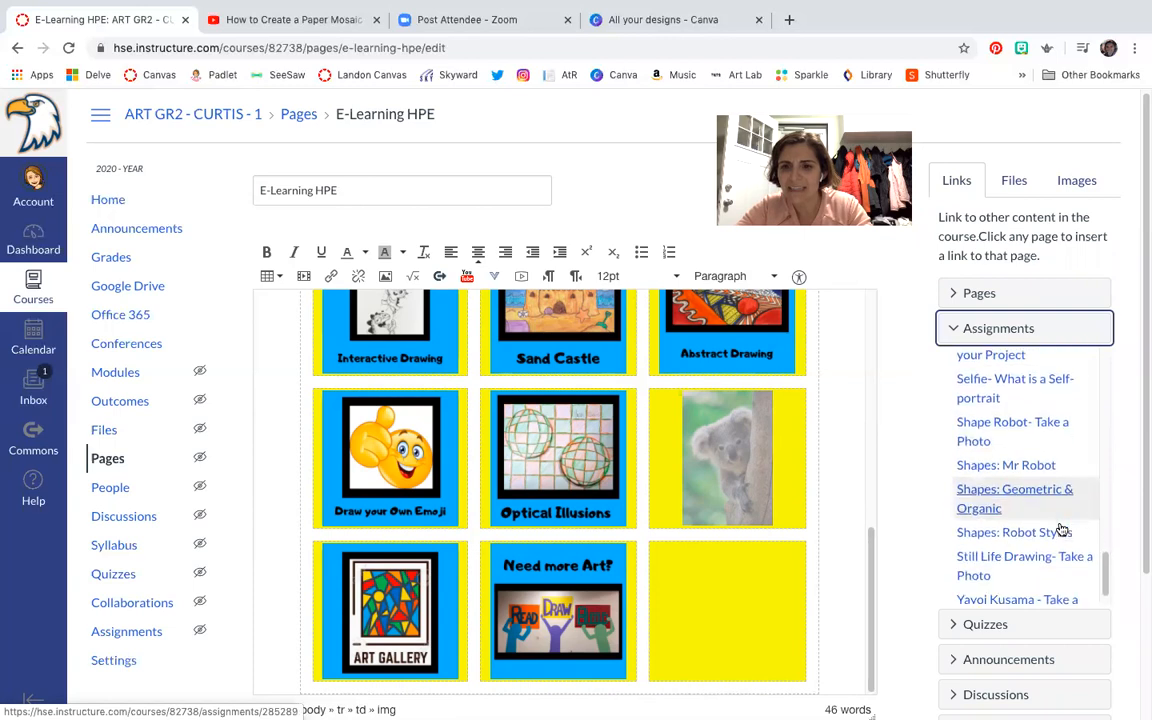
{"action": "scroll", "coordinate": [1062, 529], "scroll_direction": "down", "scroll_amount": 3}
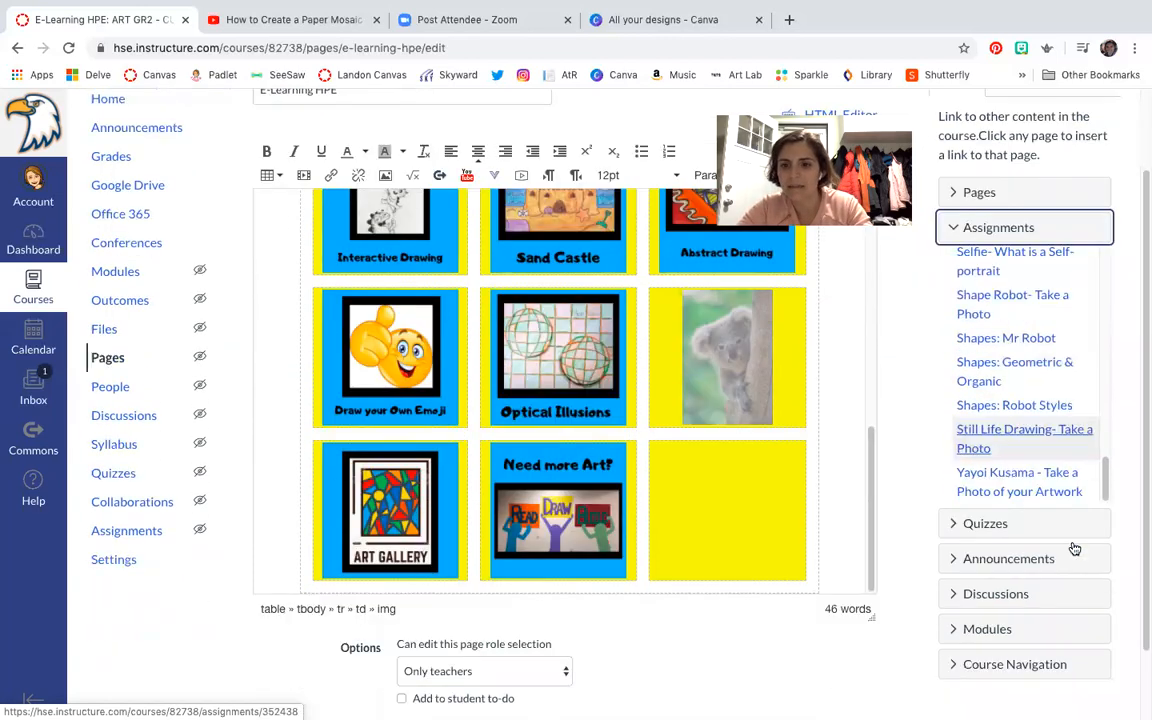
{"action": "scroll", "coordinate": [1050, 455], "scroll_direction": "up", "scroll_amount": 3}
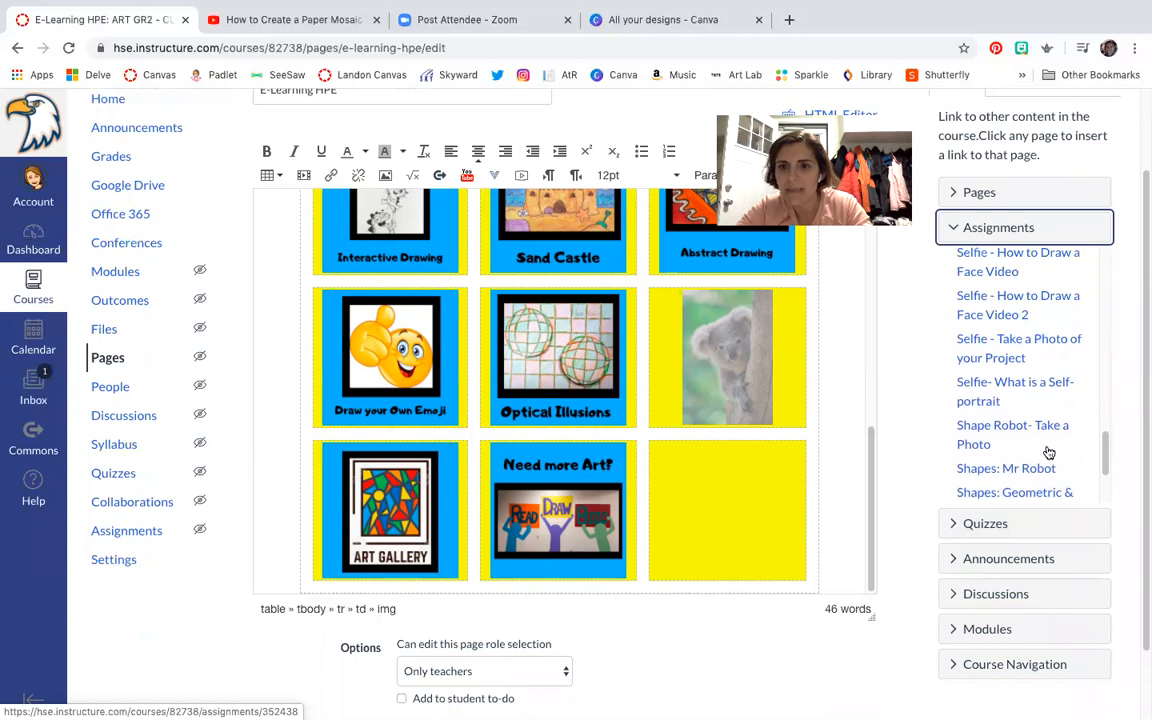
{"action": "scroll", "coordinate": [1049, 453], "scroll_direction": "up", "scroll_amount": 2}
{"action": "scroll", "coordinate": [1049, 453], "scroll_direction": "up", "scroll_amount": 4}
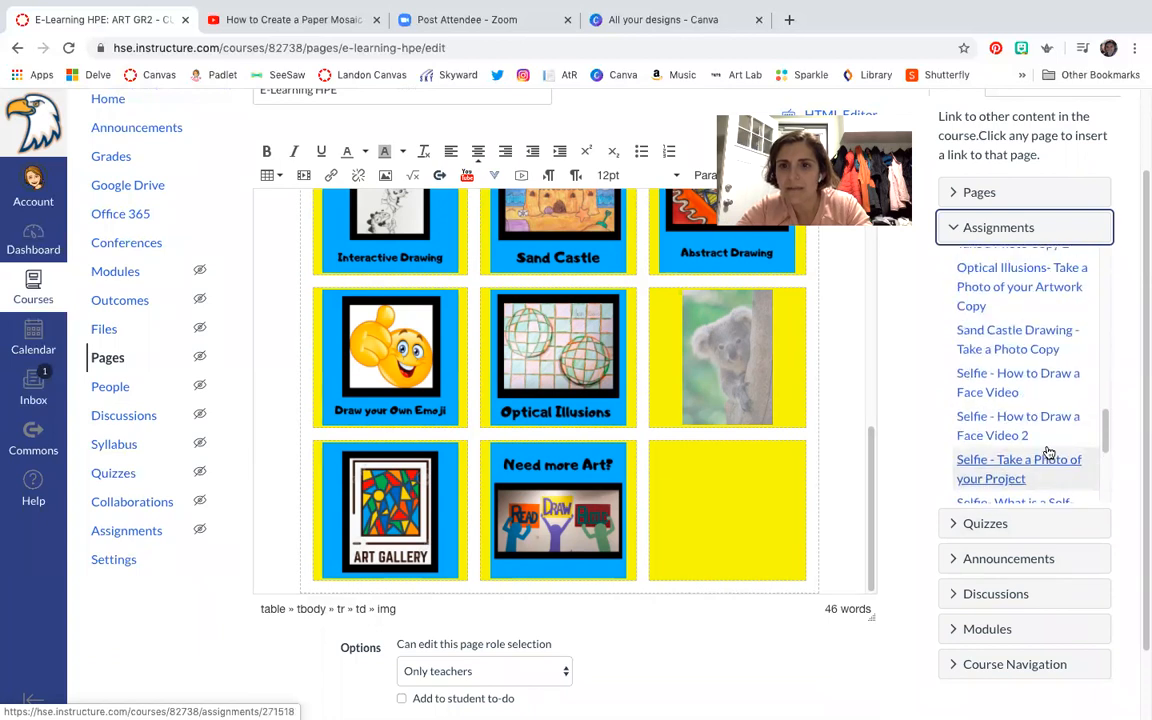
{"action": "scroll", "coordinate": [1049, 453], "scroll_direction": "up", "scroll_amount": 3}
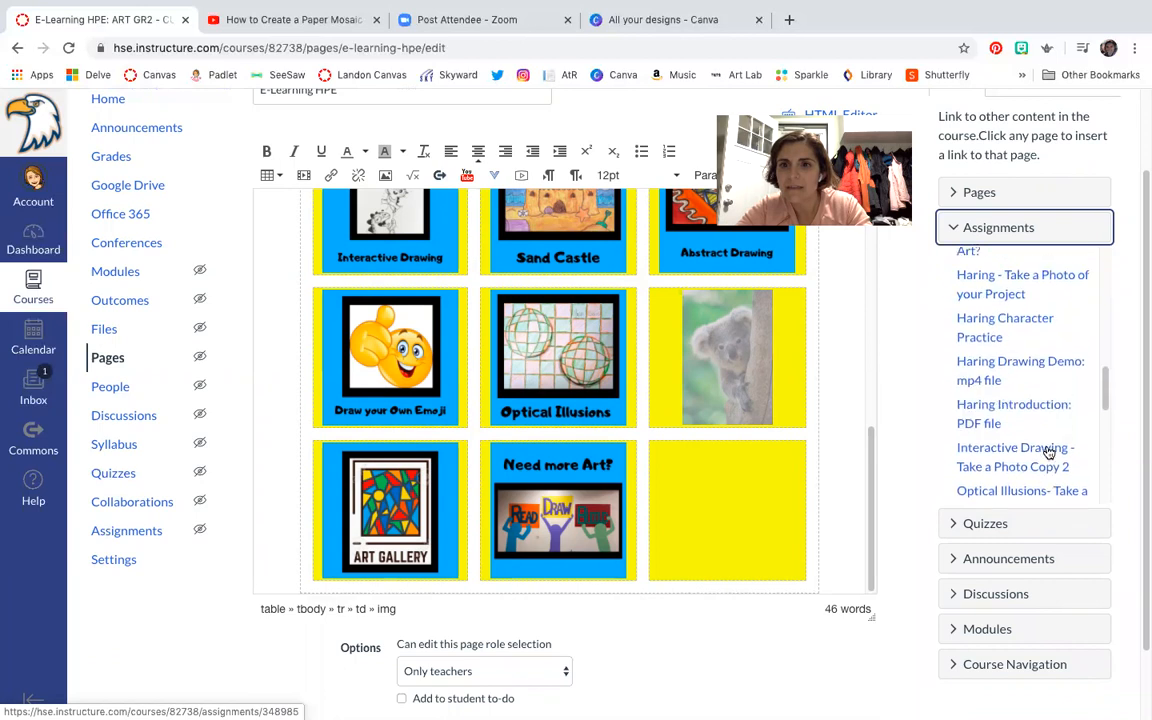
{"action": "scroll", "coordinate": [1049, 453], "scroll_direction": "up", "scroll_amount": 5}
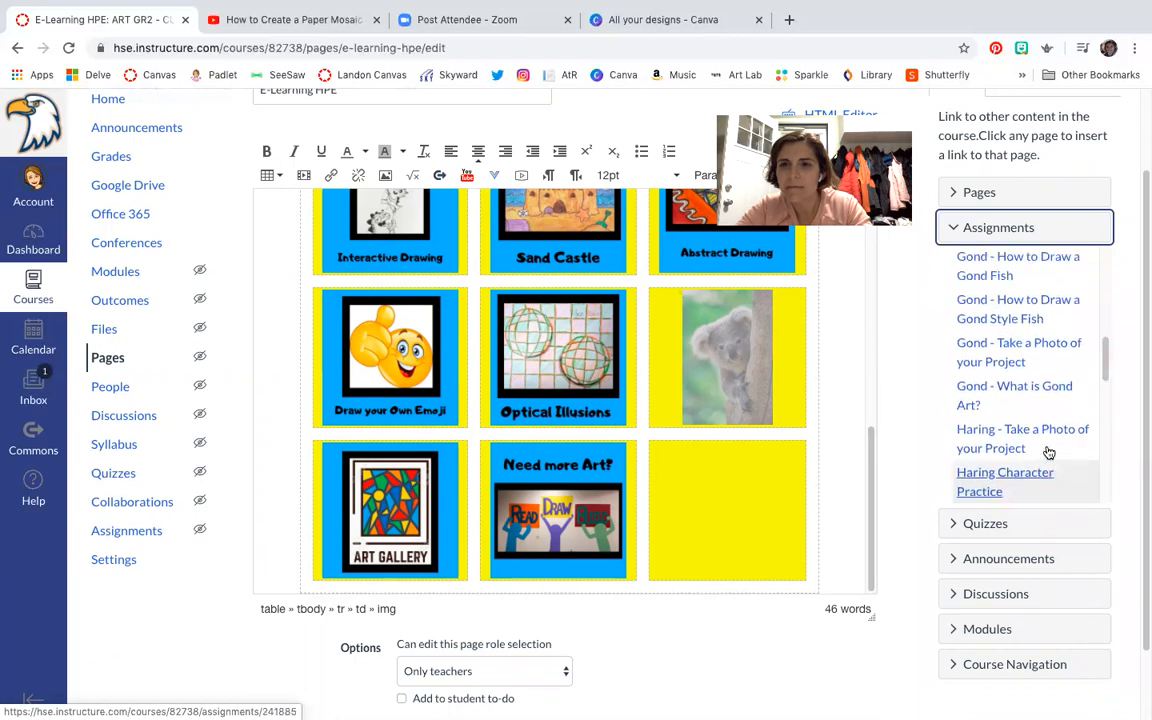
{"action": "scroll", "coordinate": [1049, 453], "scroll_direction": "up", "scroll_amount": 3}
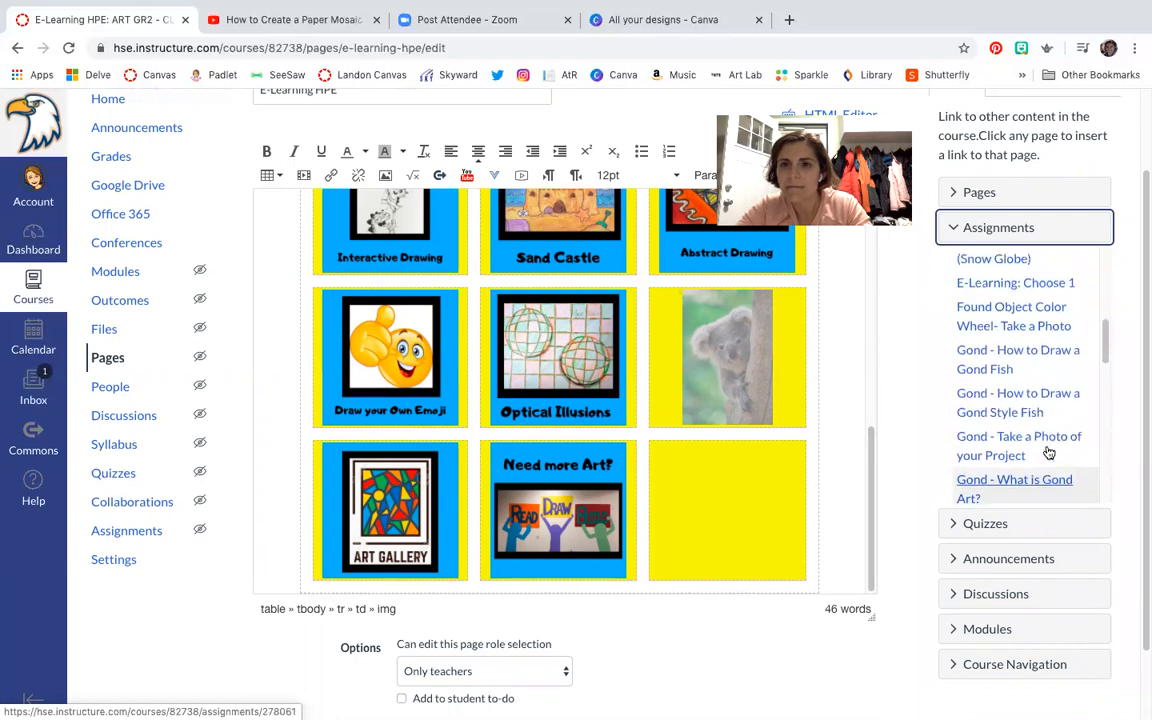
{"action": "scroll", "coordinate": [1048, 453], "scroll_direction": "up", "scroll_amount": 3}
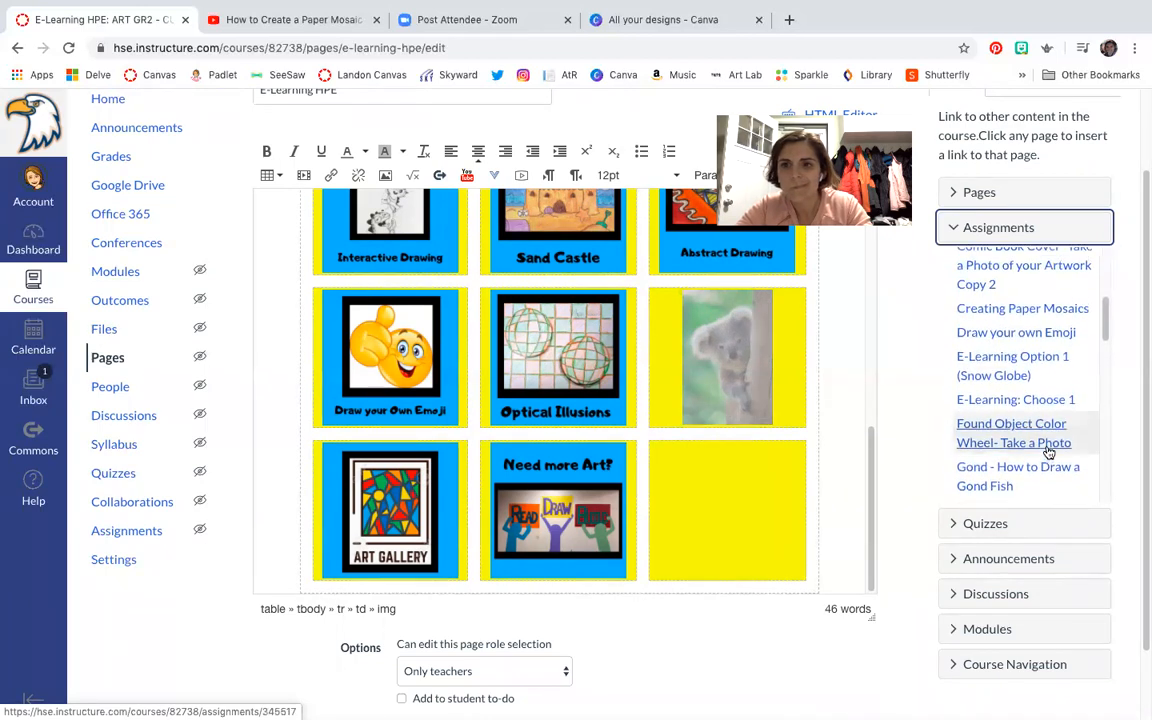
{"action": "scroll", "coordinate": [1049, 453], "scroll_direction": "up", "scroll_amount": 2}
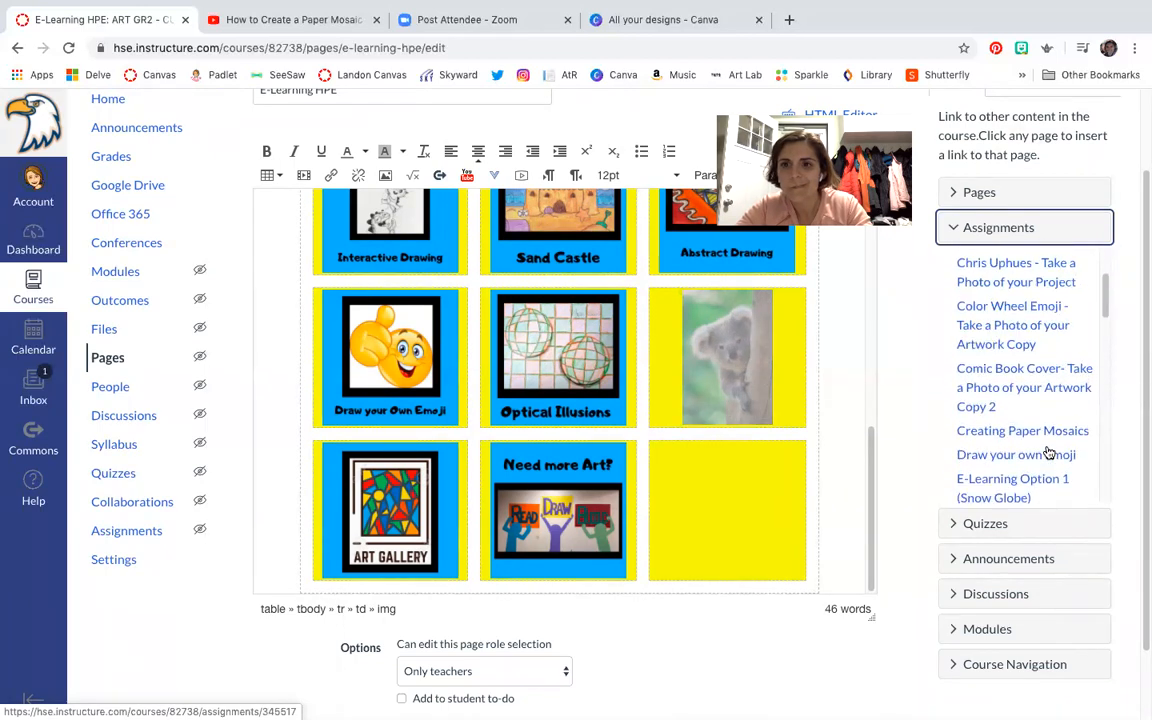
{"action": "scroll", "coordinate": [1049, 453], "scroll_direction": "up", "scroll_amount": 2}
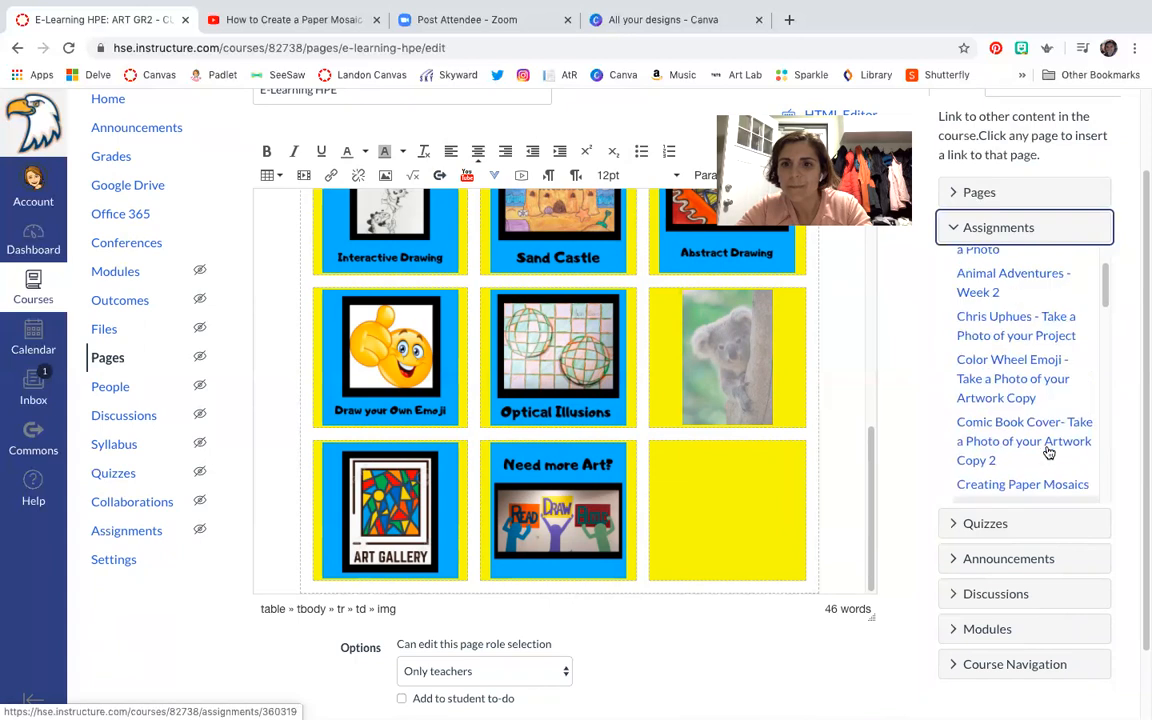
{"action": "left_click", "coordinate": [992, 282]}
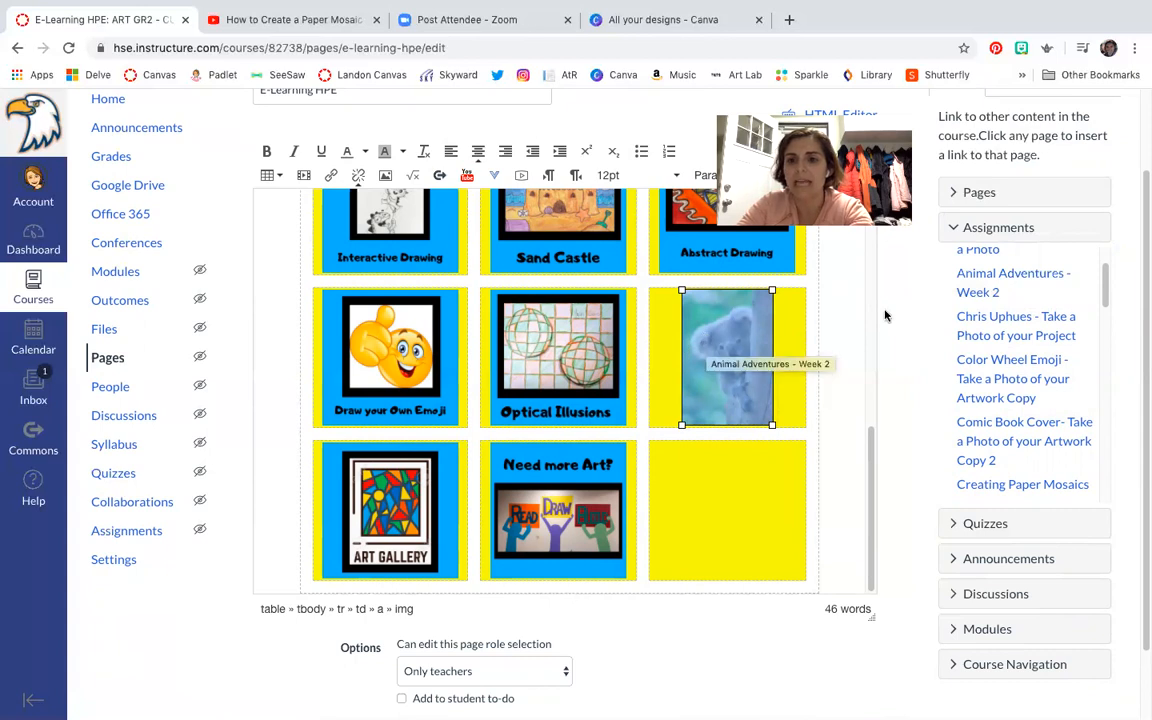
{"action": "left_click", "coordinate": [980, 280]}
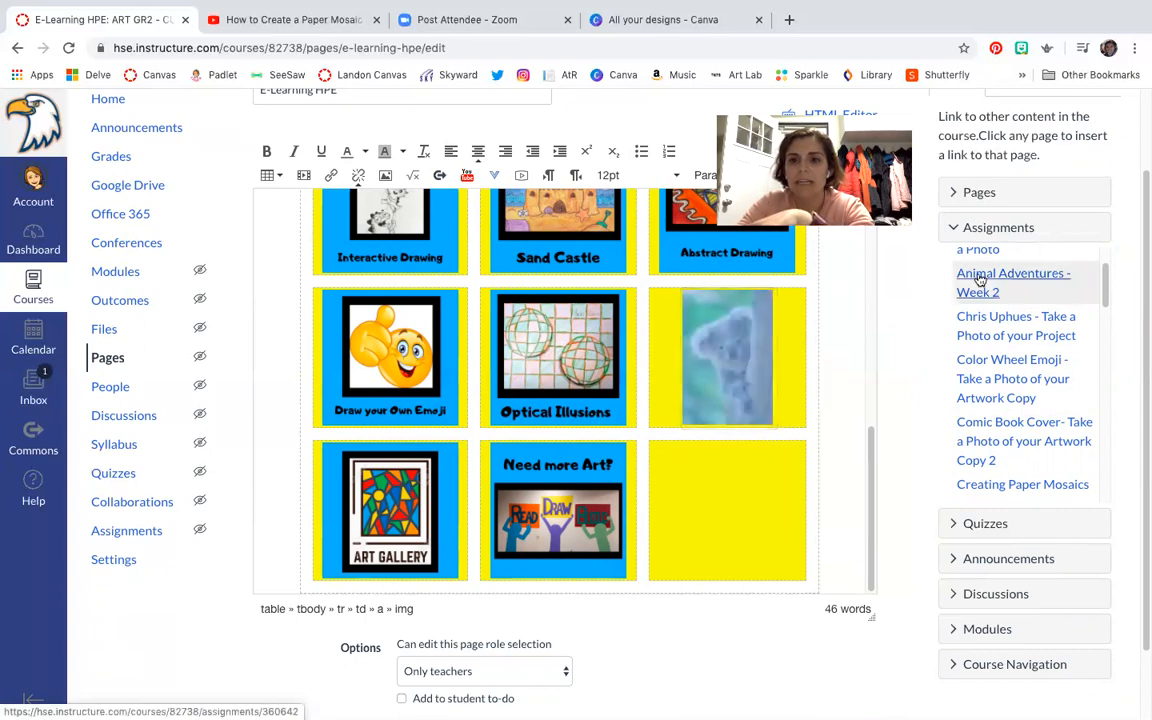
{"action": "scroll", "coordinate": [913, 418], "scroll_direction": "down", "scroll_amount": 2}
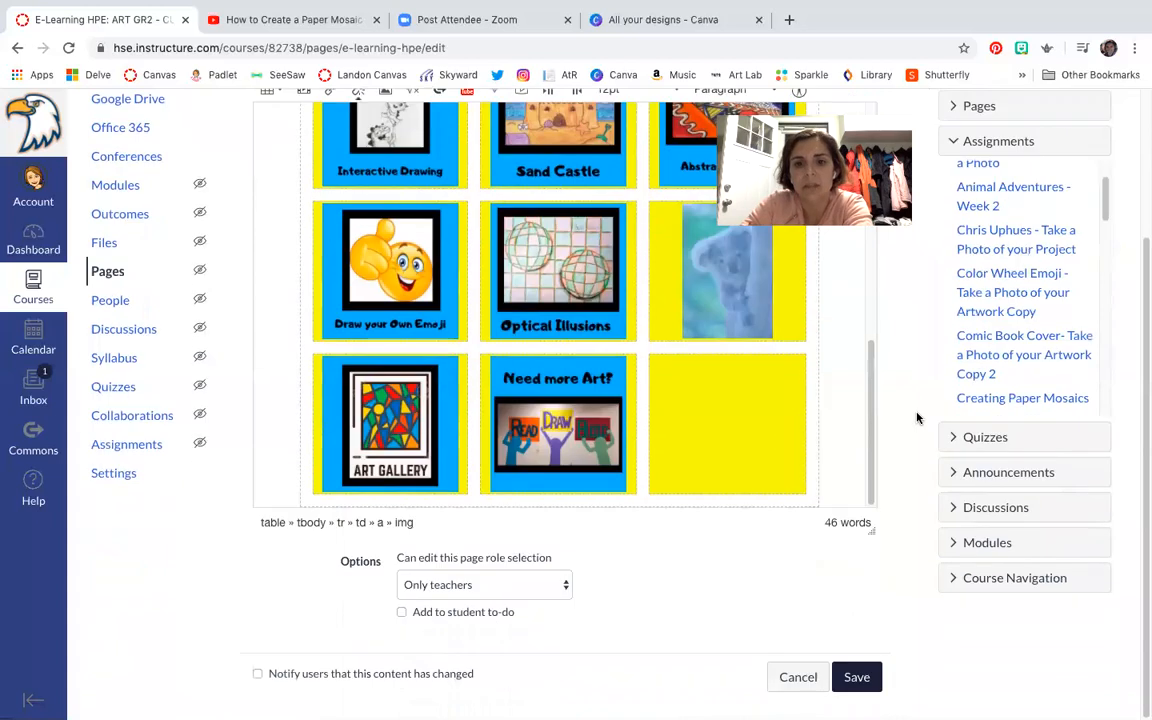
{"action": "left_click", "coordinate": [859, 678]}
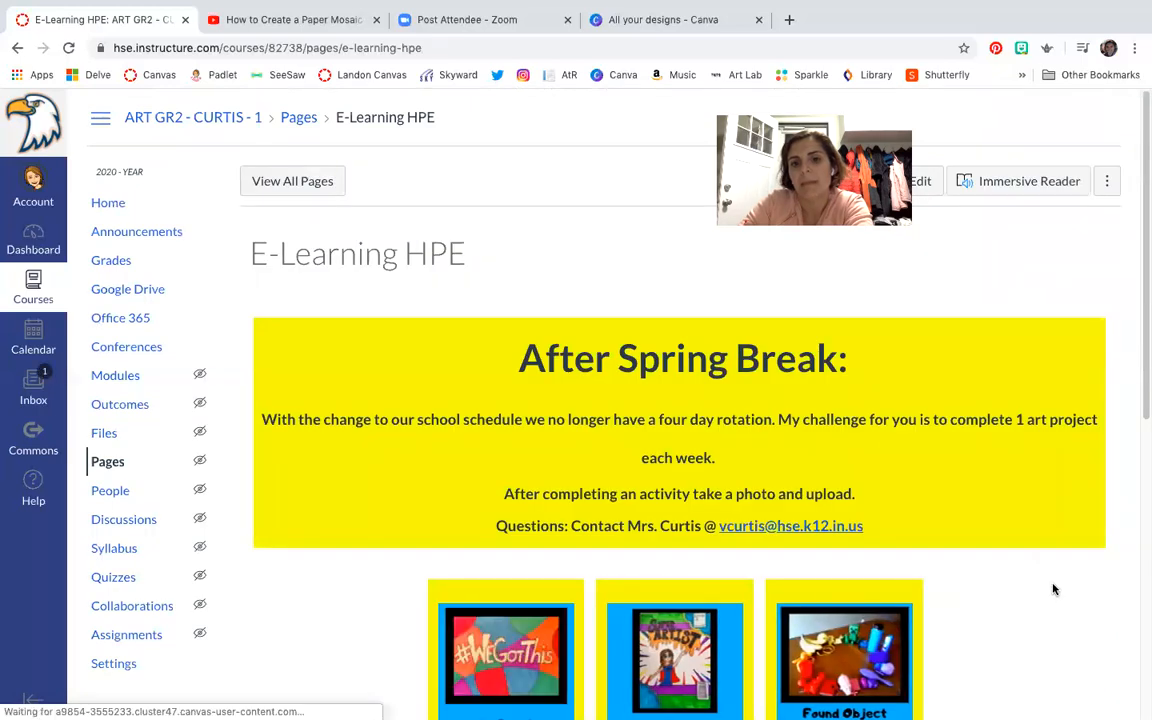
- Test the koala picture button on the saved page and read through the assignment it opens, including the drawing guides
{"action": "scroll", "coordinate": [1046, 589], "scroll_direction": "down", "scroll_amount": 5}
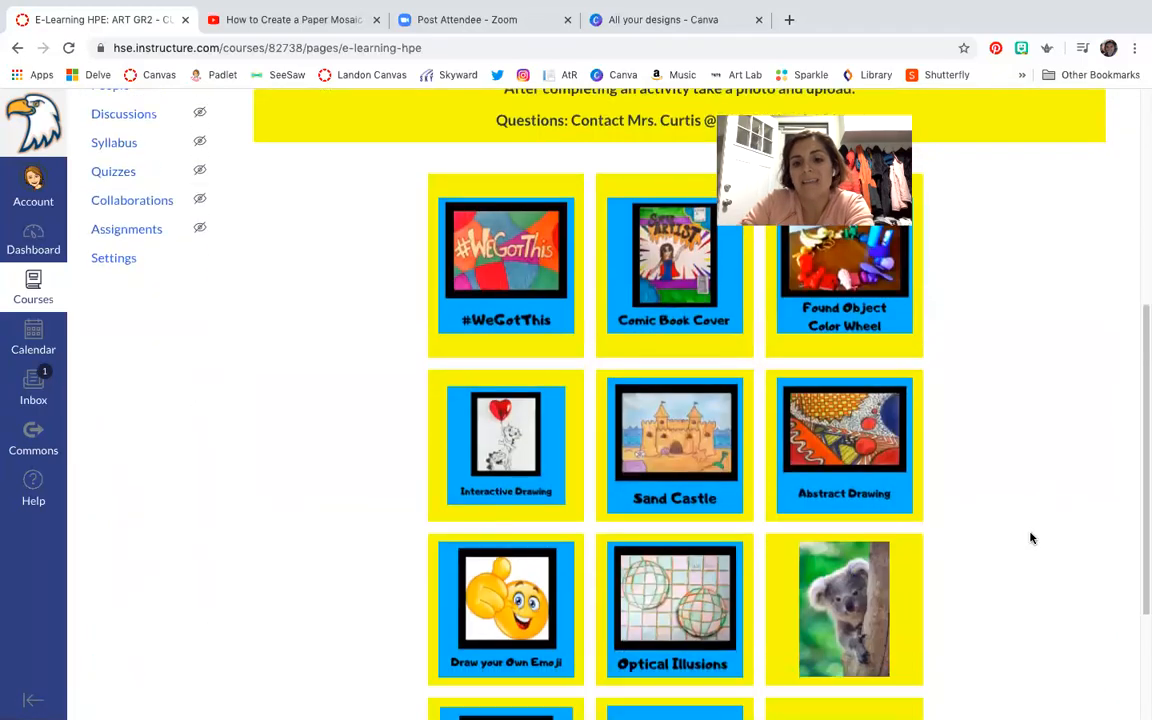
{"action": "scroll", "coordinate": [1031, 538], "scroll_direction": "down", "scroll_amount": 1}
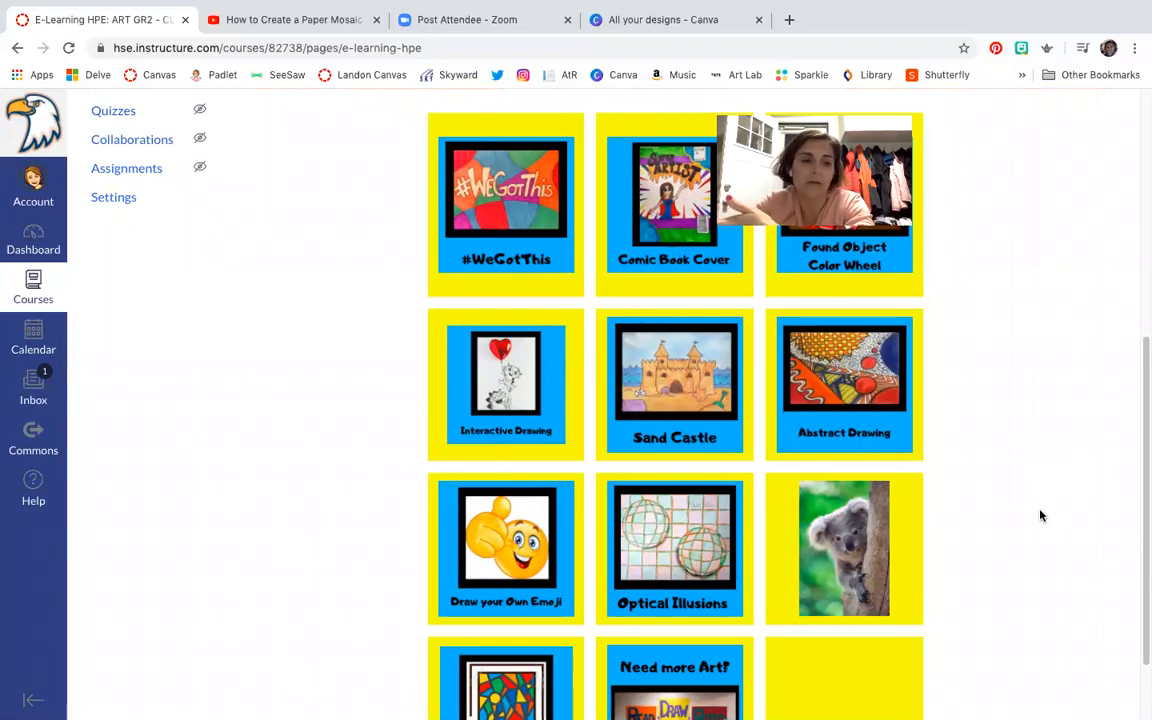
{"action": "left_click", "coordinate": [850, 548]}
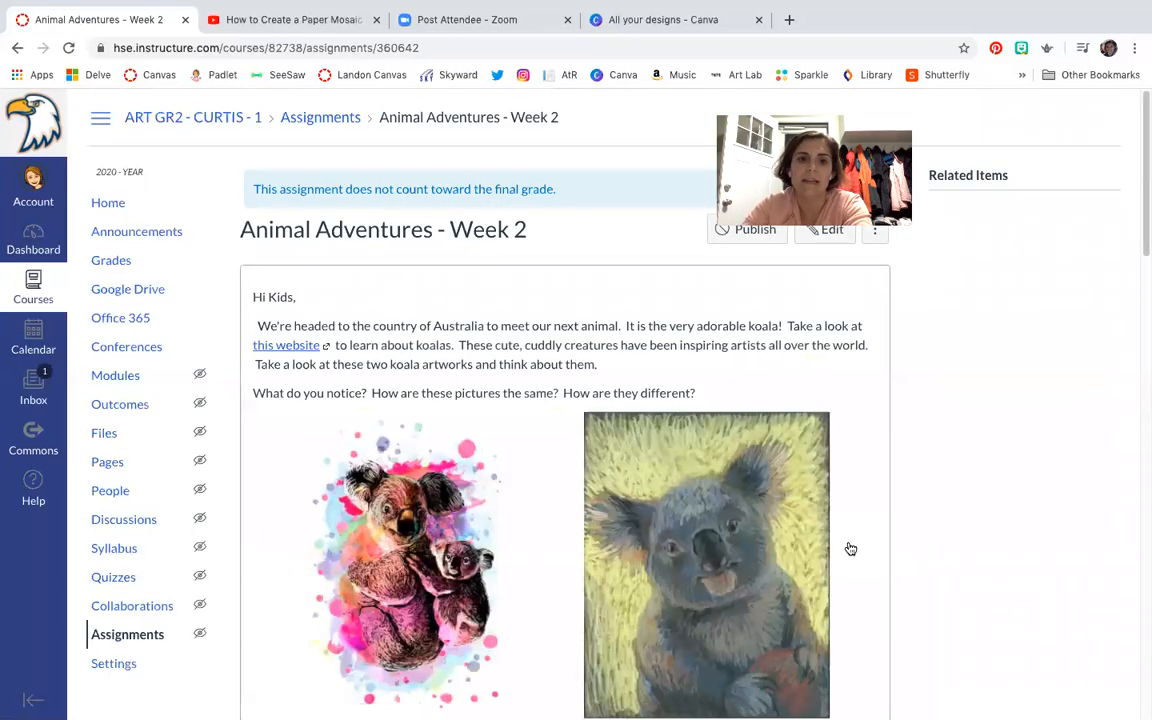
{"action": "scroll", "coordinate": [776, 510], "scroll_direction": "down", "scroll_amount": 5}
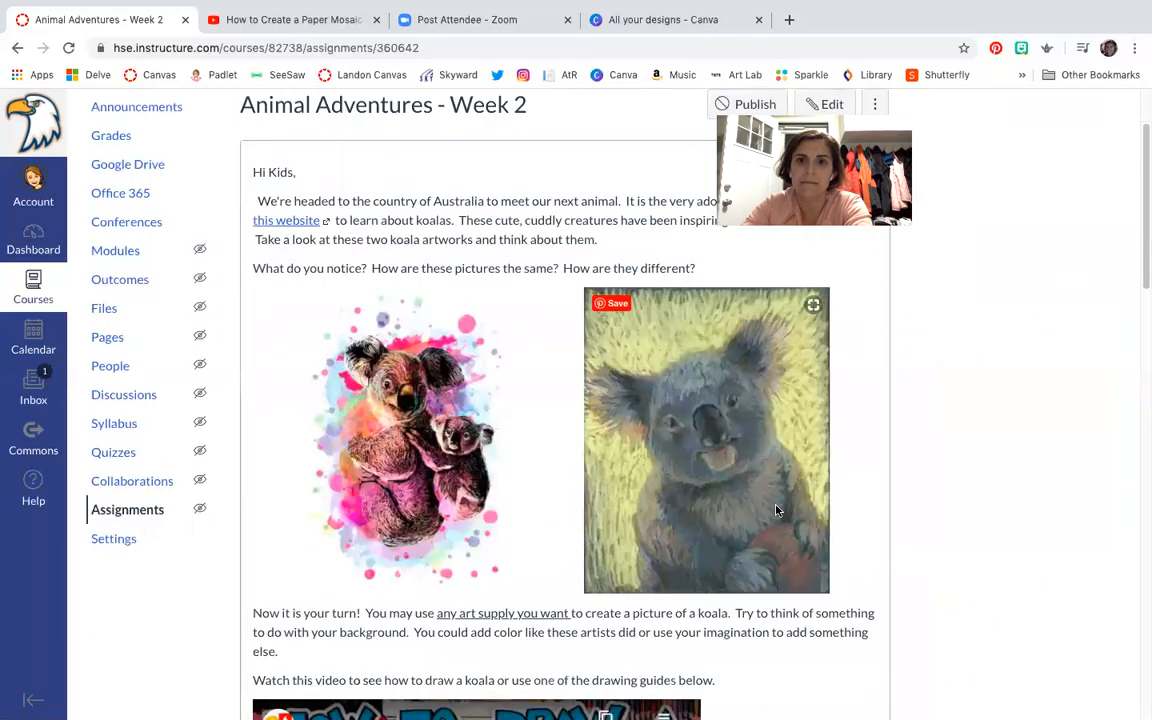
{"action": "scroll", "coordinate": [776, 510], "scroll_direction": "down", "scroll_amount": 10}
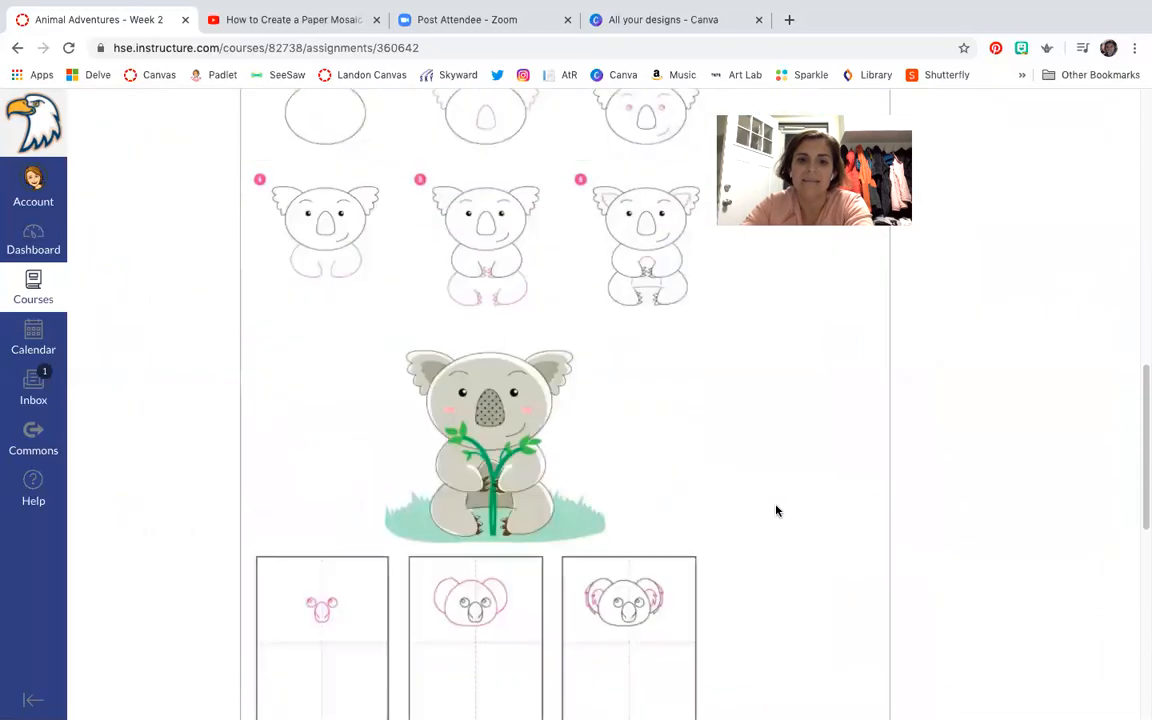
{"action": "scroll", "coordinate": [776, 510], "scroll_direction": "down", "scroll_amount": 3}
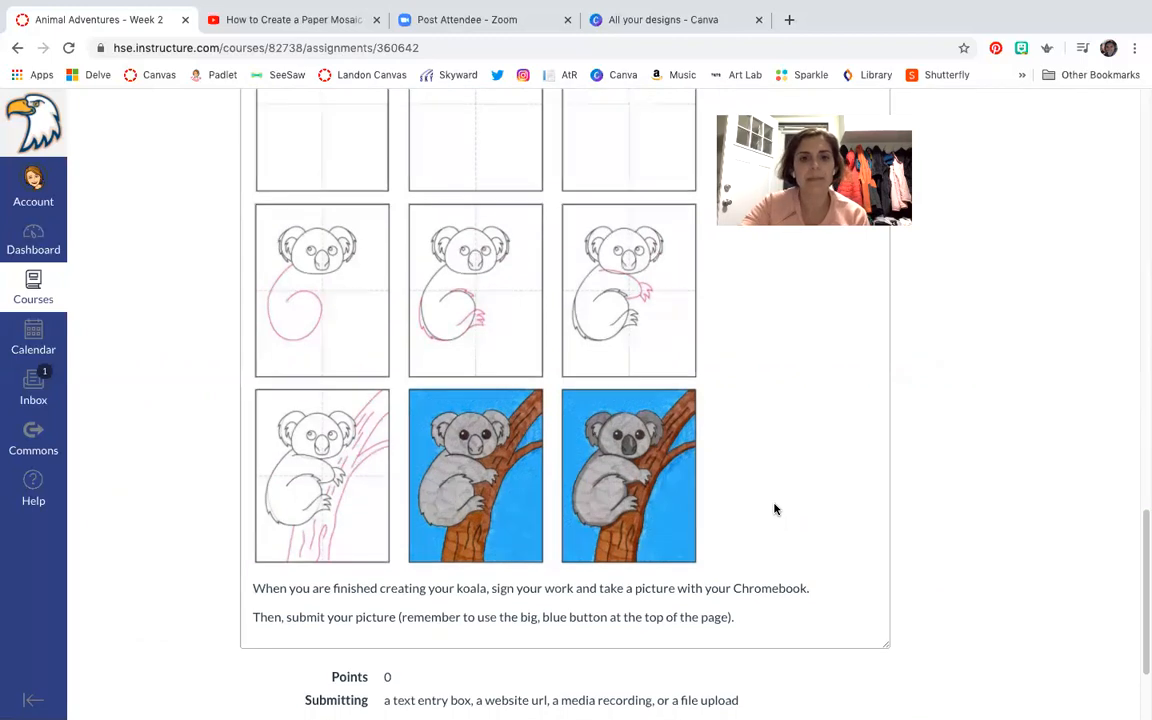
{"action": "scroll", "coordinate": [774, 509], "scroll_direction": "up", "scroll_amount": 10}
{"action": "scroll", "coordinate": [774, 509], "scroll_direction": "up", "scroll_amount": 10}
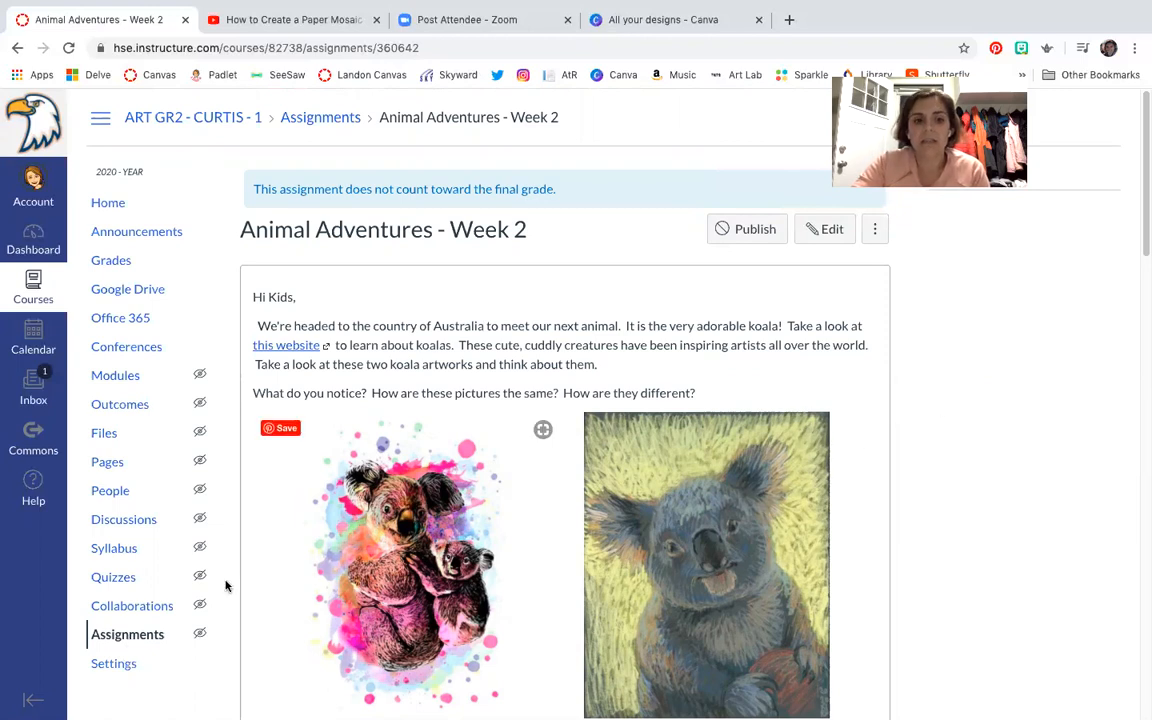
- Open the course's assignment list and locate Animal Adventures - Week 2 in the Imported Assignments group
{"action": "left_click", "coordinate": [128, 636]}
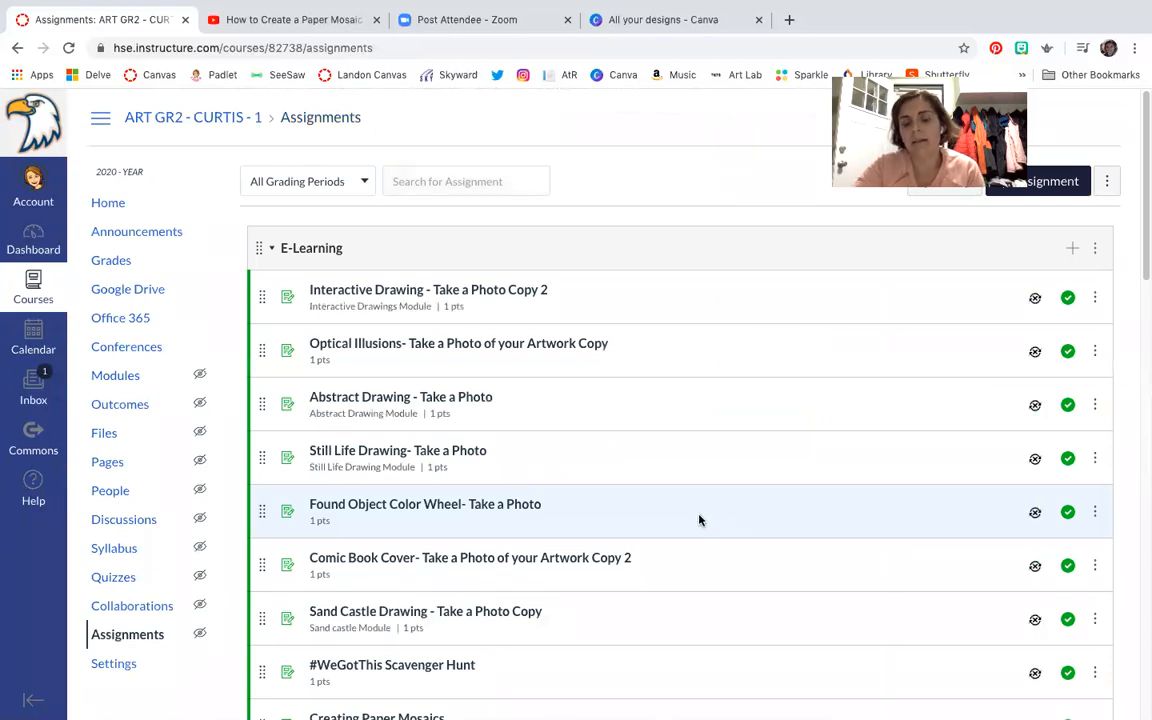
{"action": "scroll", "coordinate": [699, 519], "scroll_direction": "down", "scroll_amount": 15}
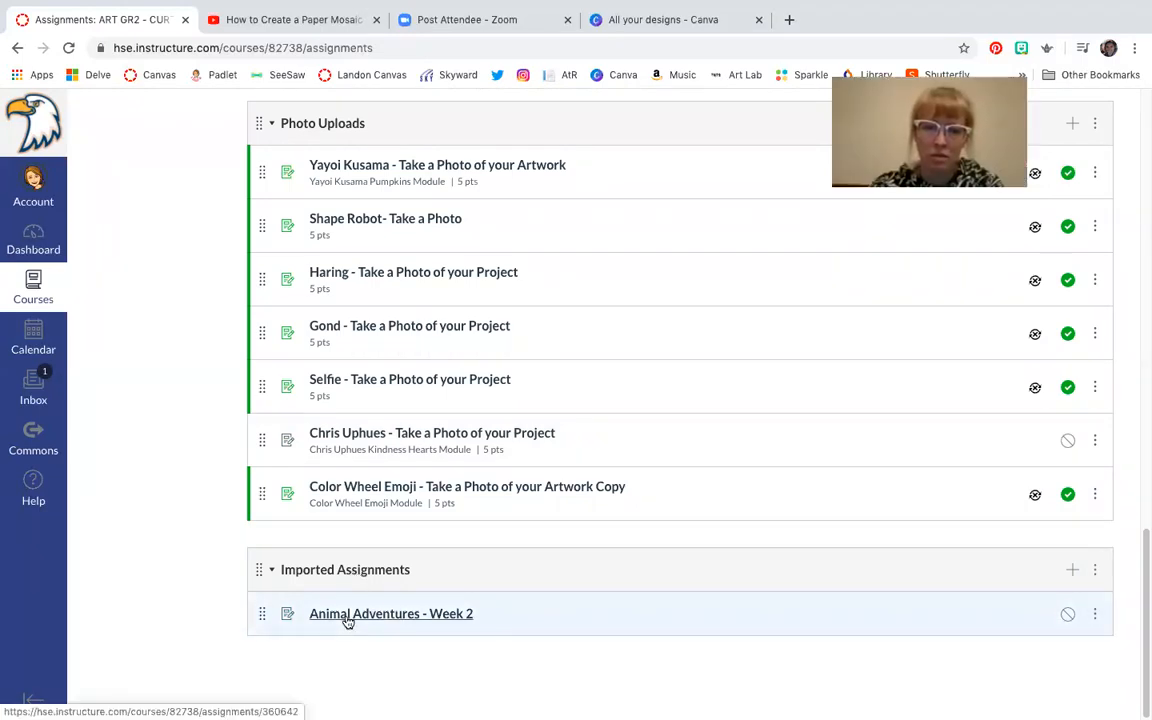
{"action": "scroll", "coordinate": [162, 316], "scroll_direction": "up", "scroll_amount": 20}
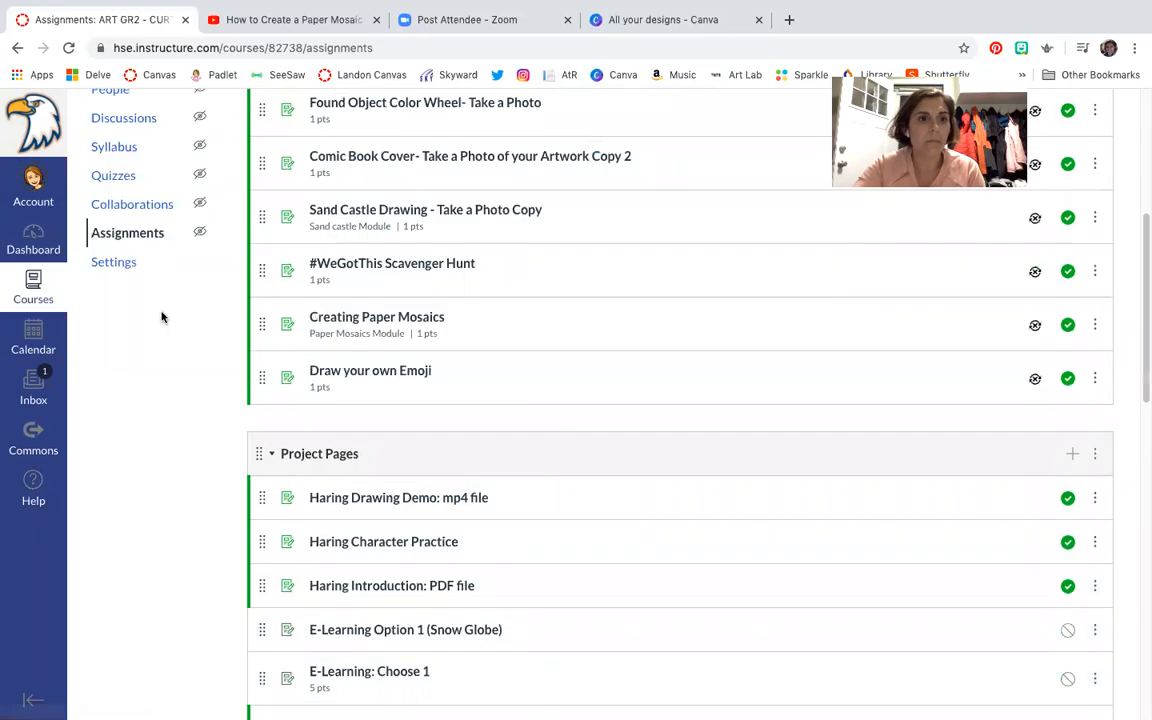
- Open the course gradebook and look through its assignment columns for Animal Adventures - Week 2
{"action": "left_click", "coordinate": [116, 206]}
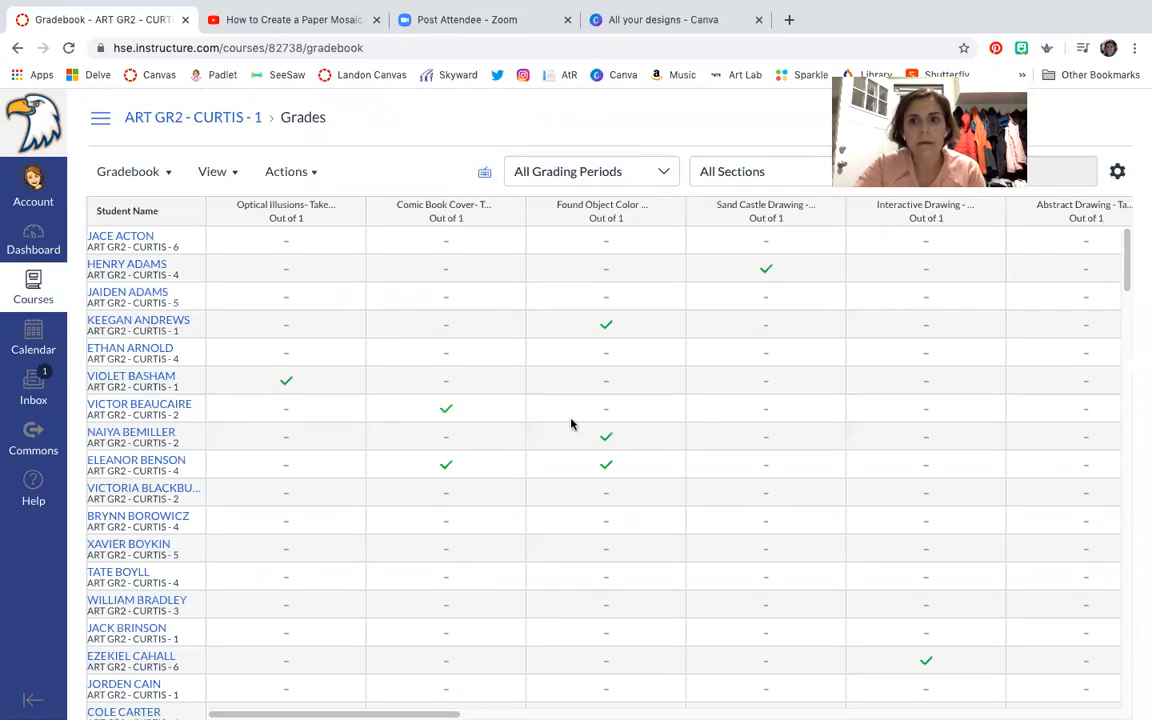
{"action": "scroll", "coordinate": [469, 656], "scroll_direction": "right", "scroll_amount": 5}
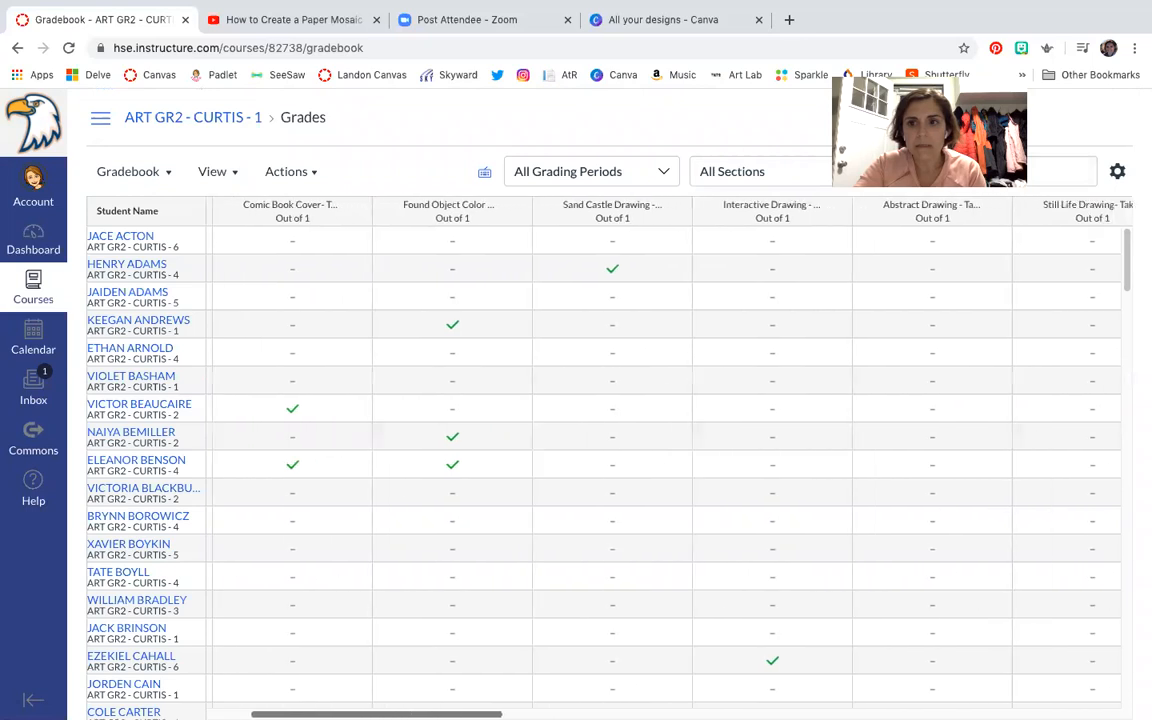
{"action": "scroll", "coordinate": [650, 450], "scroll_direction": "right", "scroll_amount": 7}
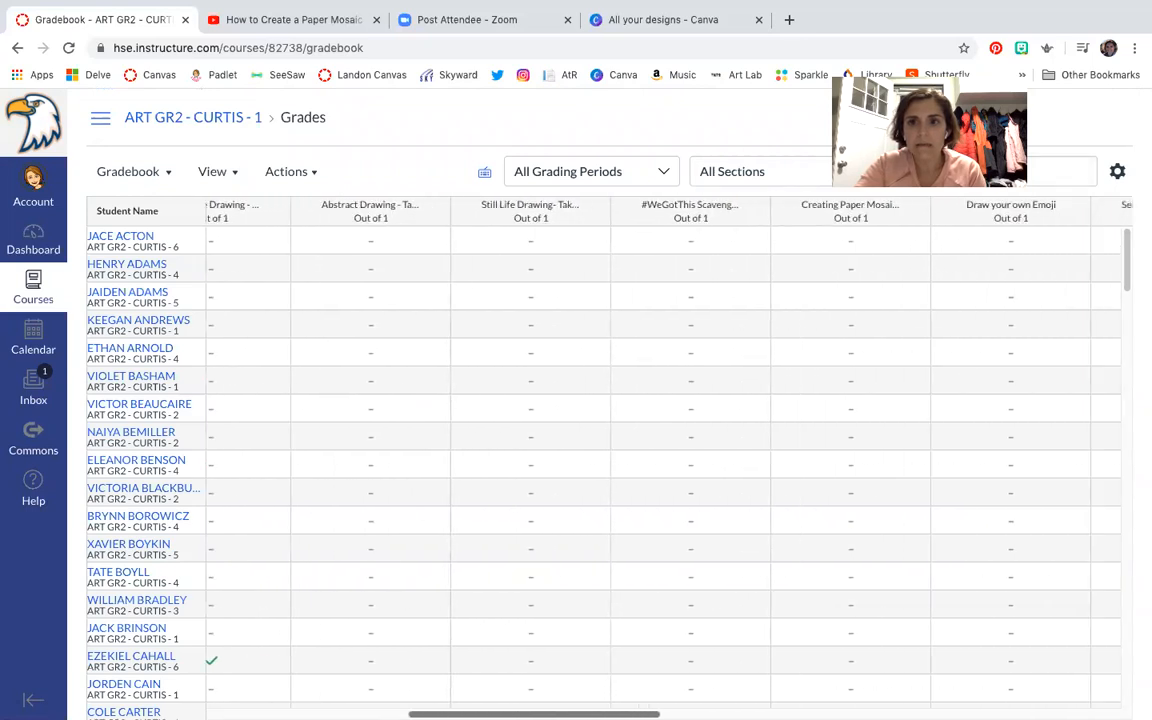
{"action": "scroll", "coordinate": [337, 689], "scroll_direction": "left", "scroll_amount": 12}
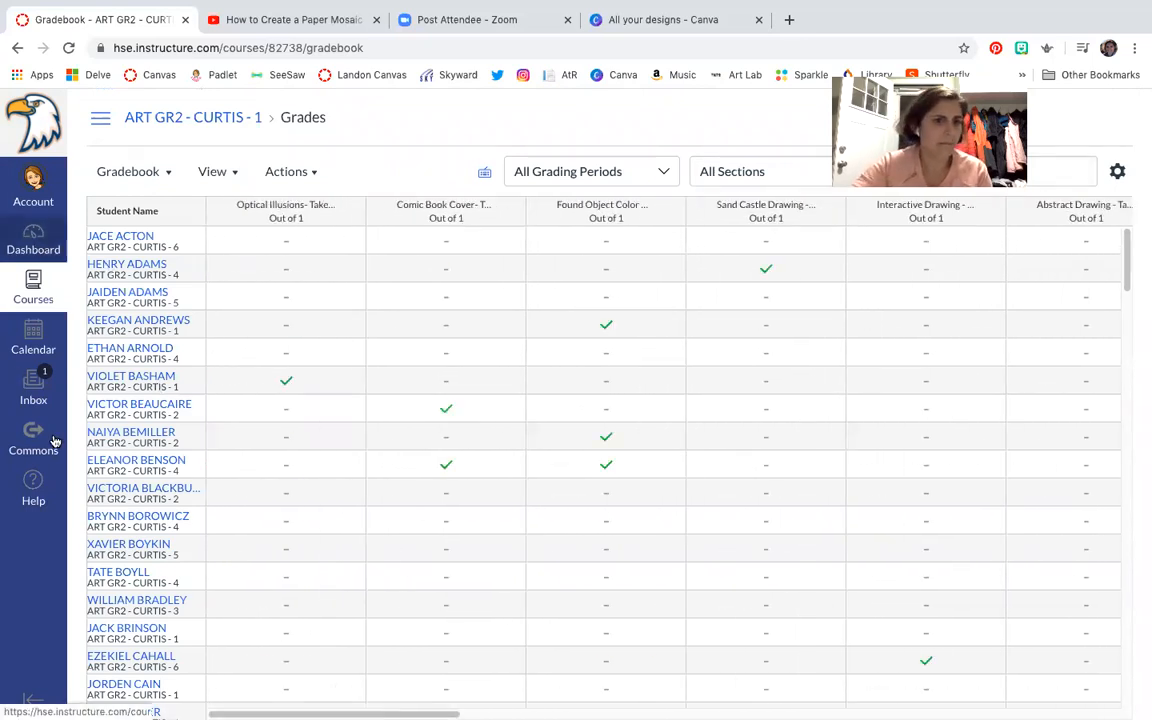
- Return to the ART GR2 course's assignment list and publish Animal Adventures - Week 2 in the Imported Assignments group
{"action": "left_click", "coordinate": [35, 235]}
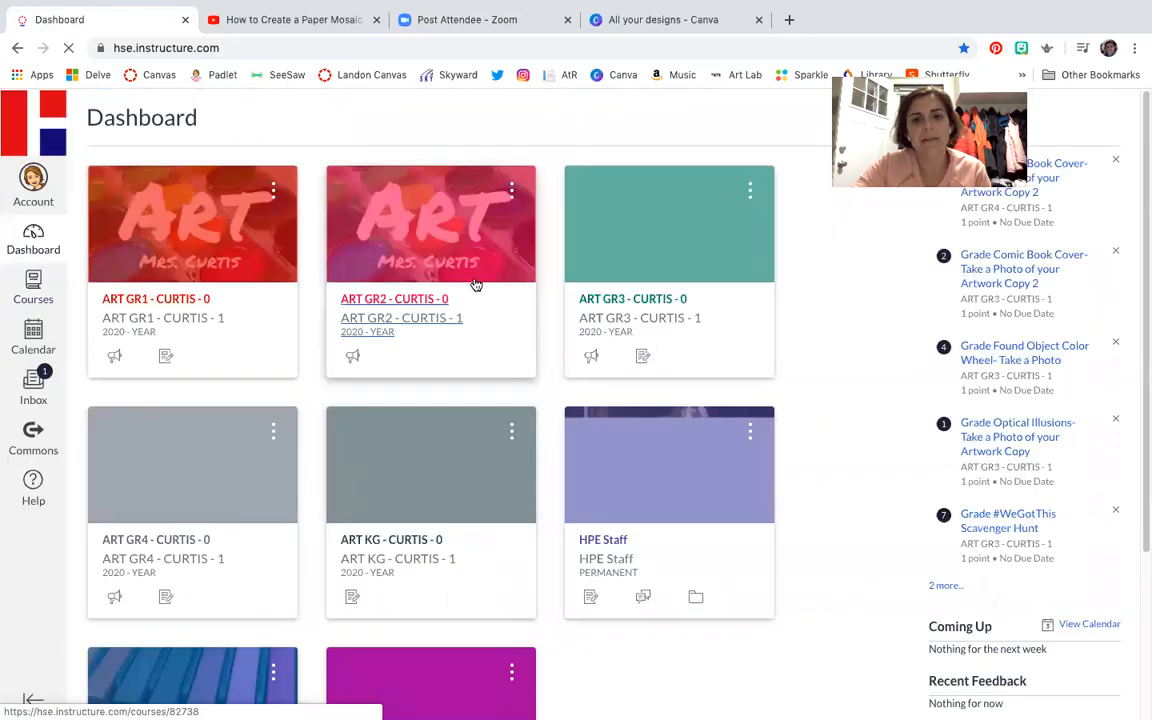
{"action": "left_click", "coordinate": [463, 266]}
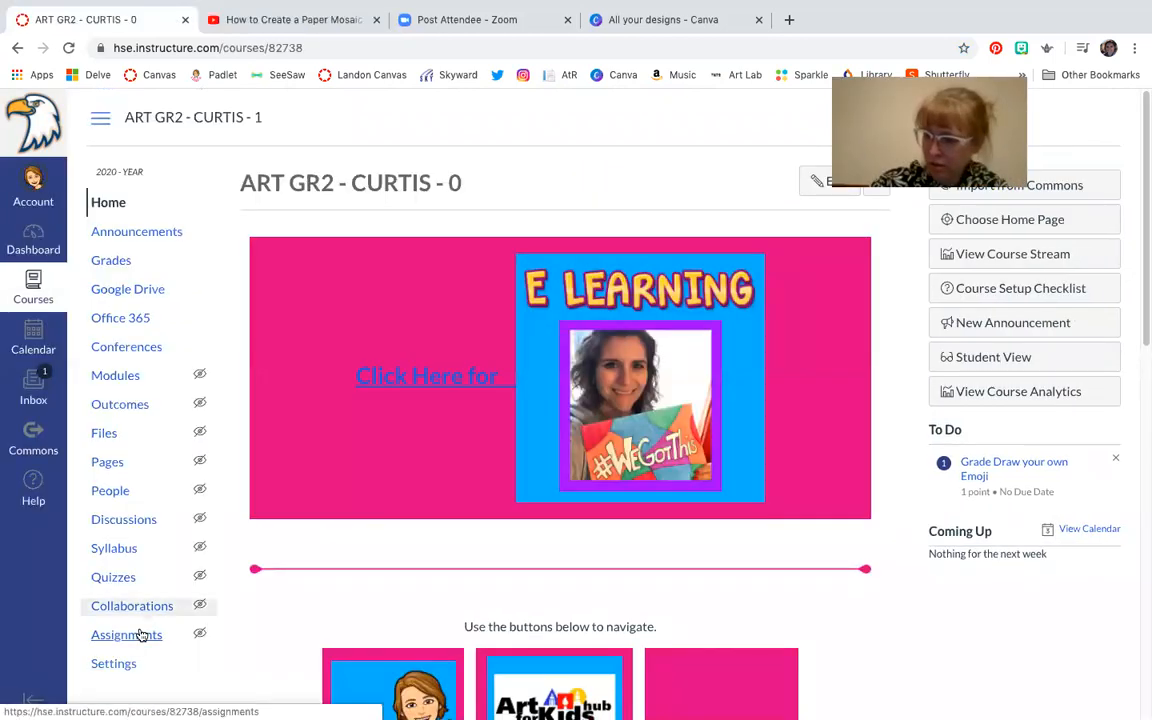
{"action": "left_click", "coordinate": [140, 635]}
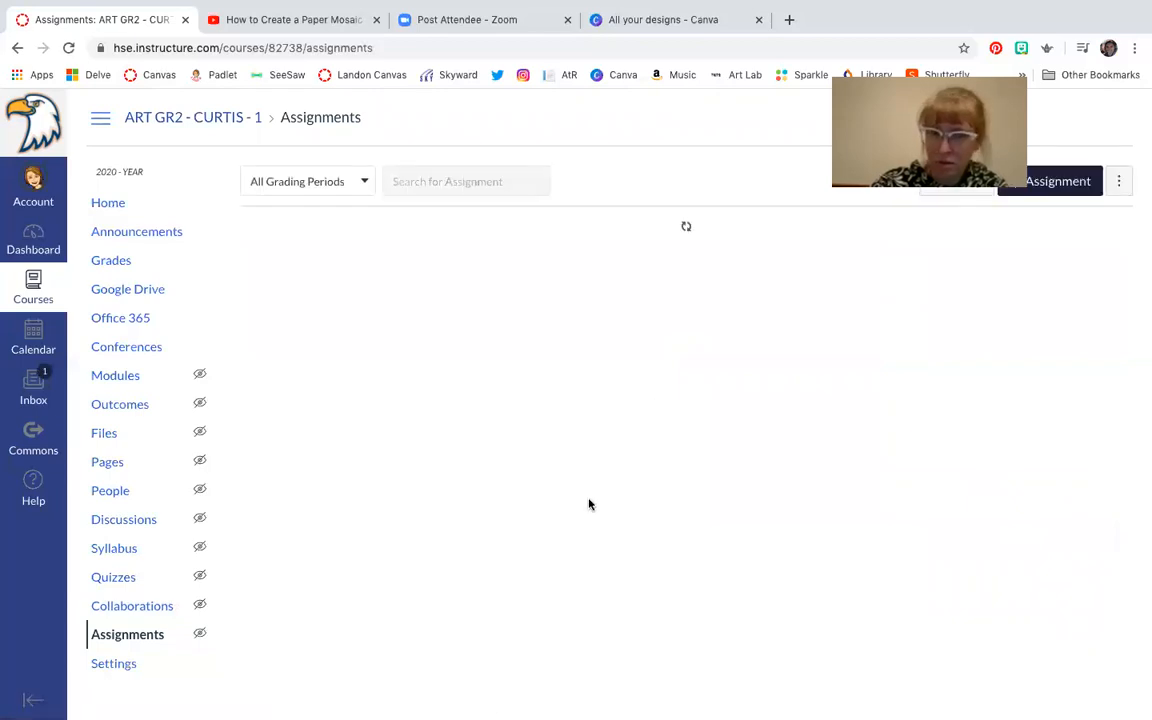
{"action": "scroll", "coordinate": [779, 501], "scroll_direction": "down", "scroll_amount": 20}
{"action": "left_click", "coordinate": [1067, 614]}
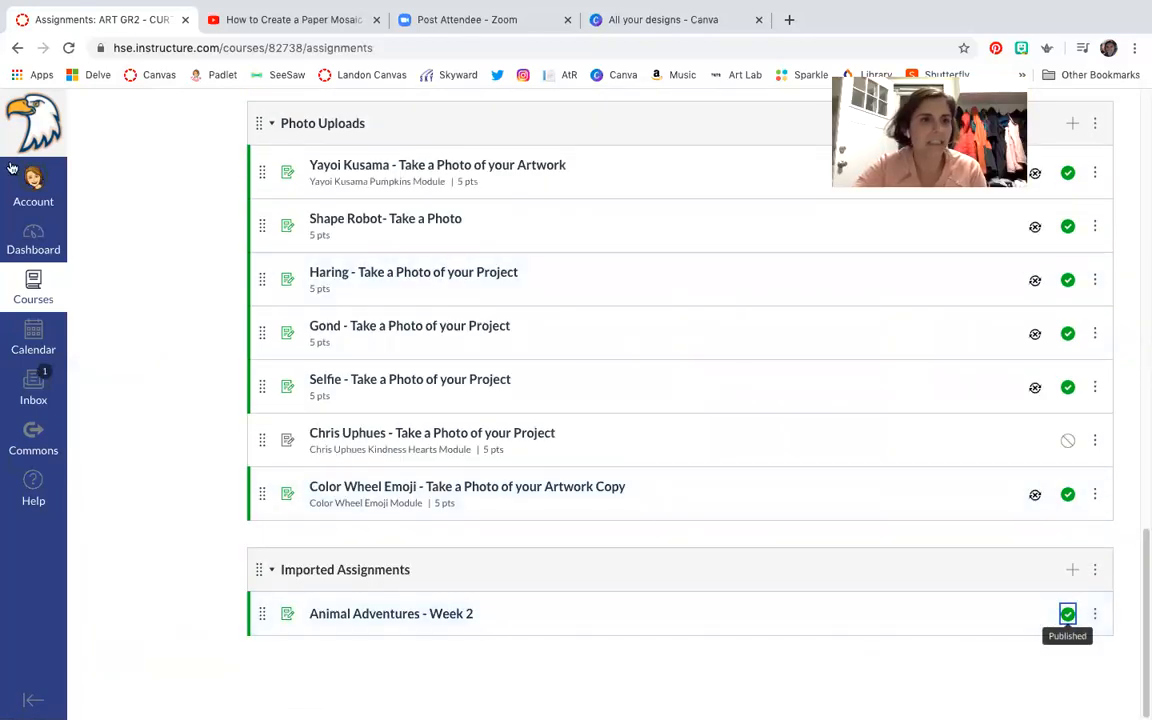
- Reopen the course gradebook and check it for the Animal Adventures column
{"action": "scroll", "coordinate": [95, 268], "scroll_direction": "up", "scroll_amount": 20}
{"action": "left_click", "coordinate": [118, 260]}
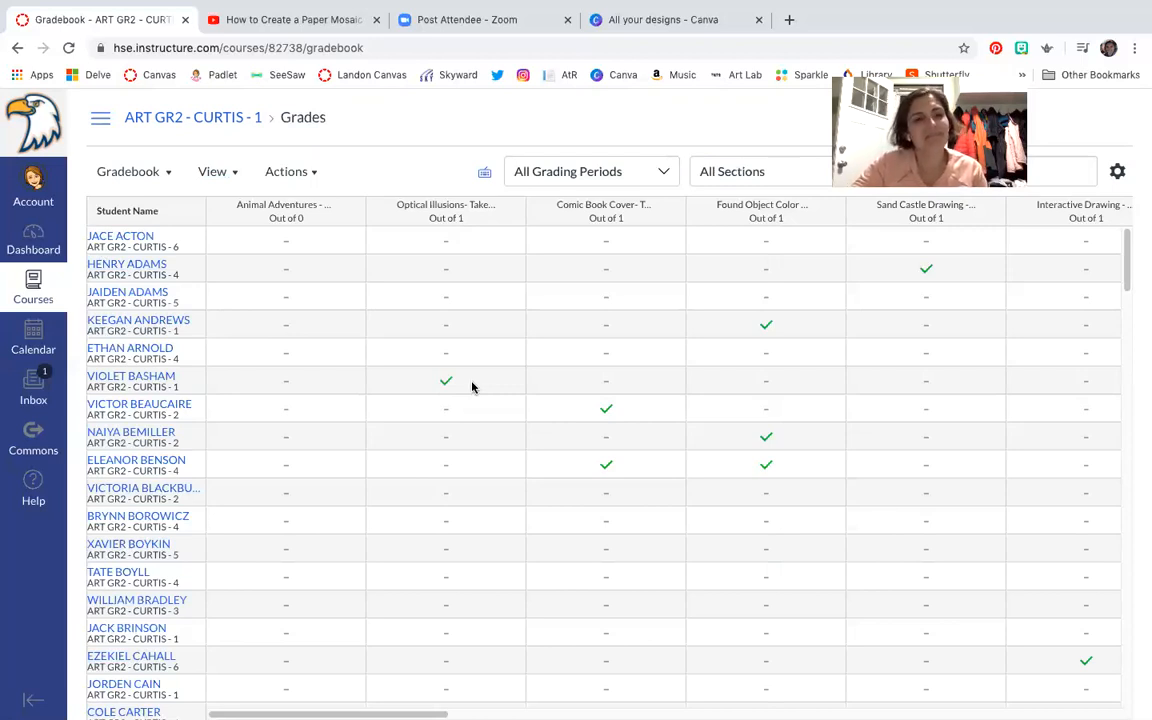
{"action": "mouse_move", "coordinate": [614, 8]}
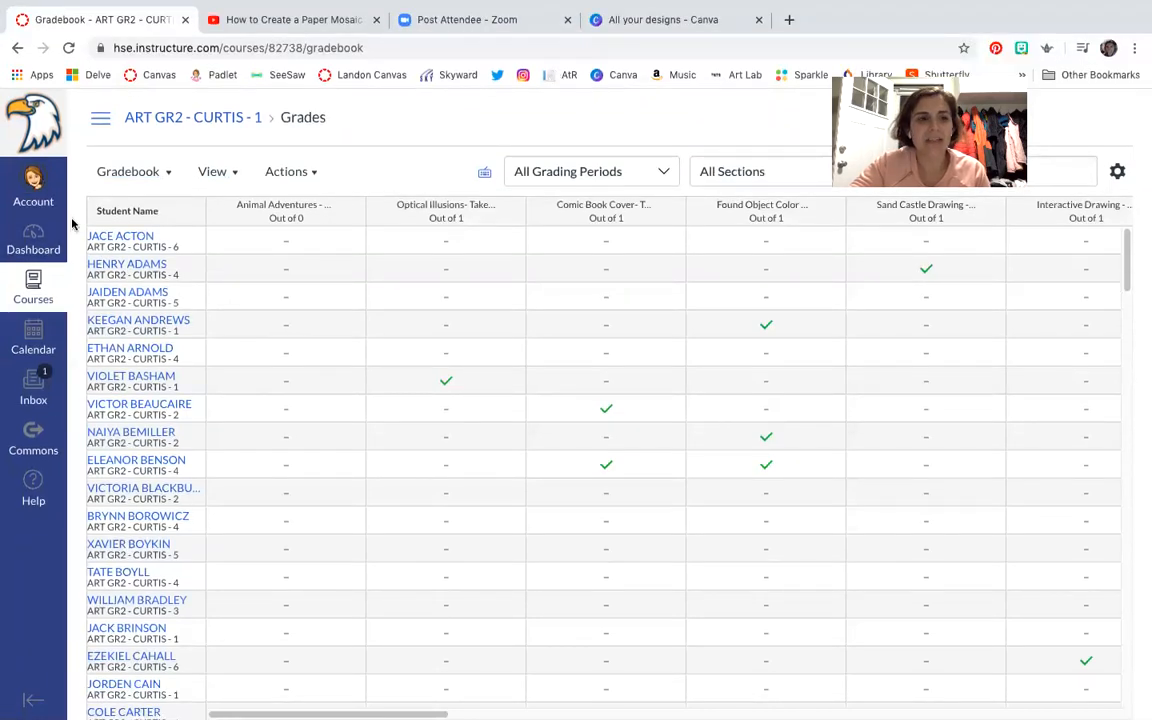
- Go back to the ART GR2 course home, open the E-Learning HPE page and look over its grid of picture buttons
{"action": "left_click", "coordinate": [42, 250]}
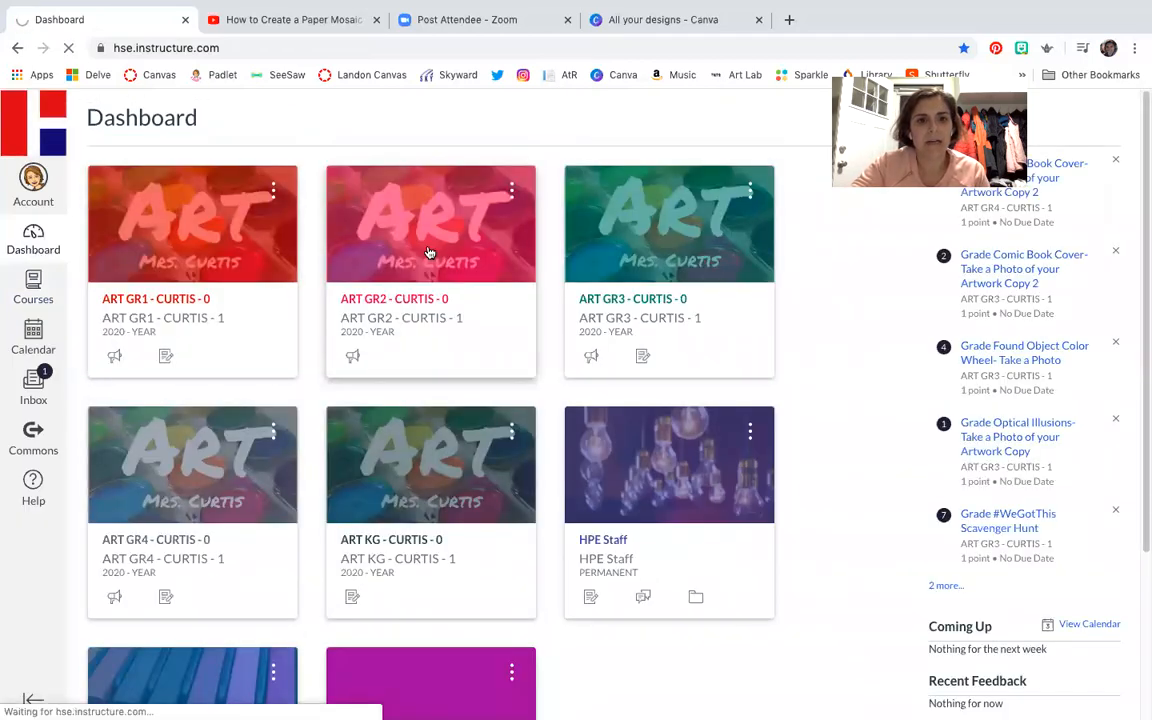
{"action": "left_click", "coordinate": [428, 252]}
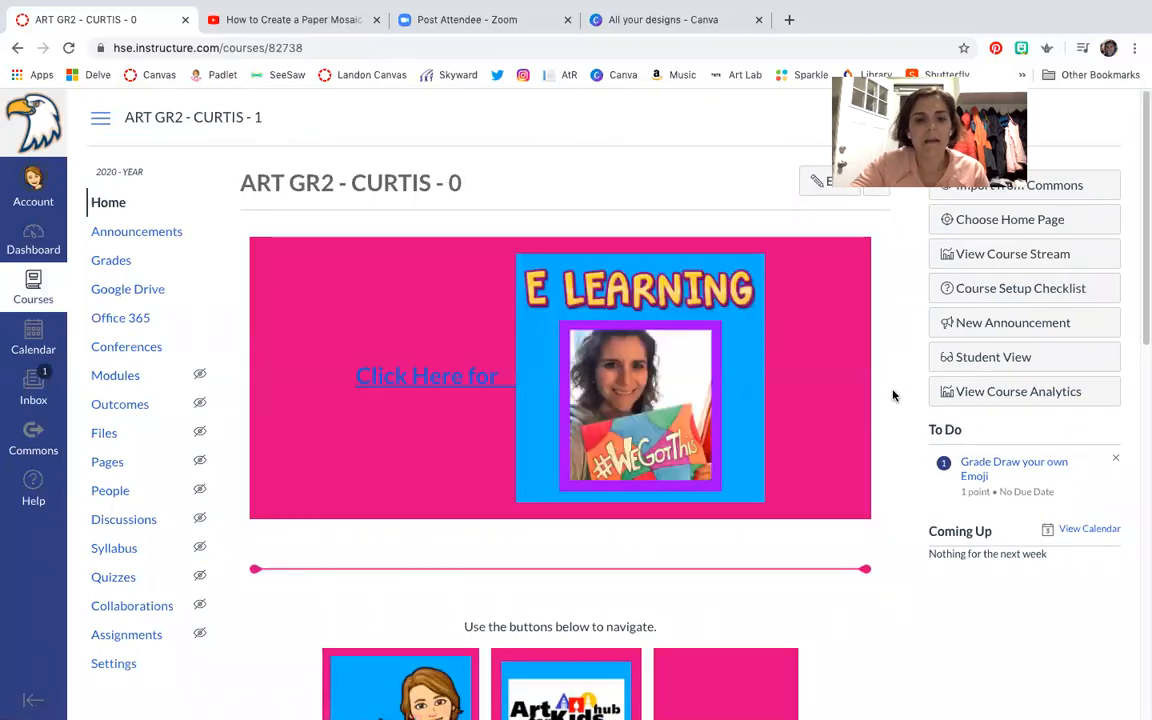
{"action": "scroll", "coordinate": [893, 395], "scroll_direction": "down", "scroll_amount": 7}
{"action": "scroll", "coordinate": [892, 393], "scroll_direction": "up", "scroll_amount": 5}
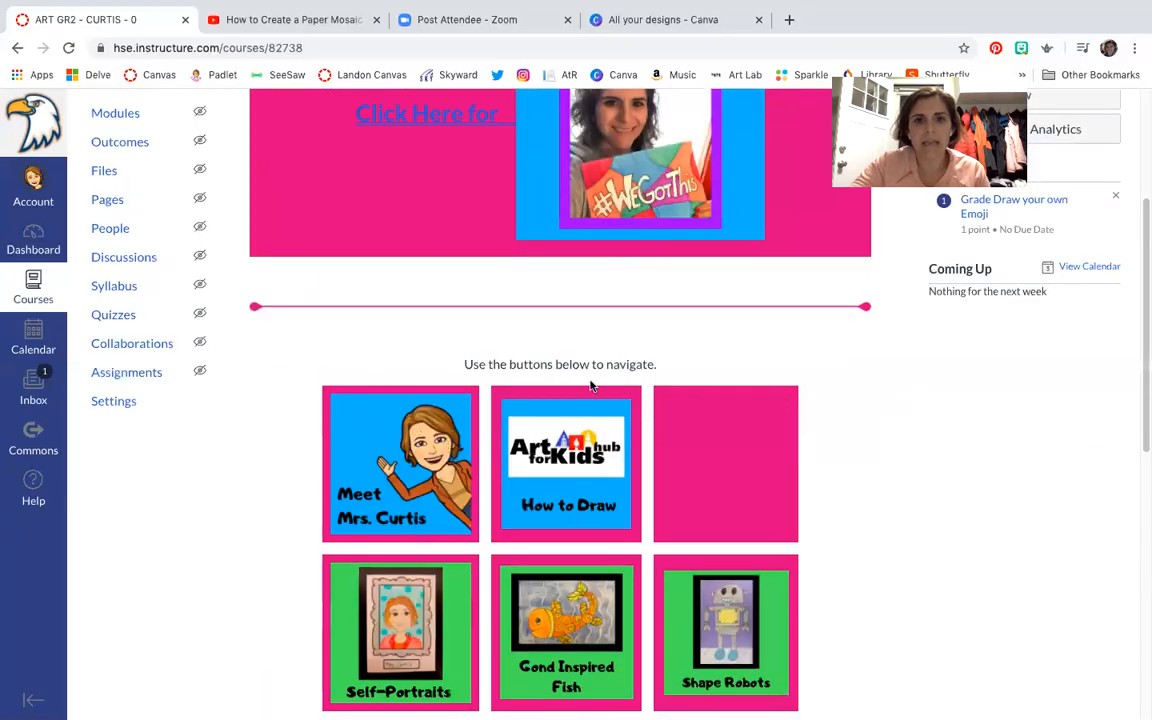
{"action": "left_click", "coordinate": [575, 182]}
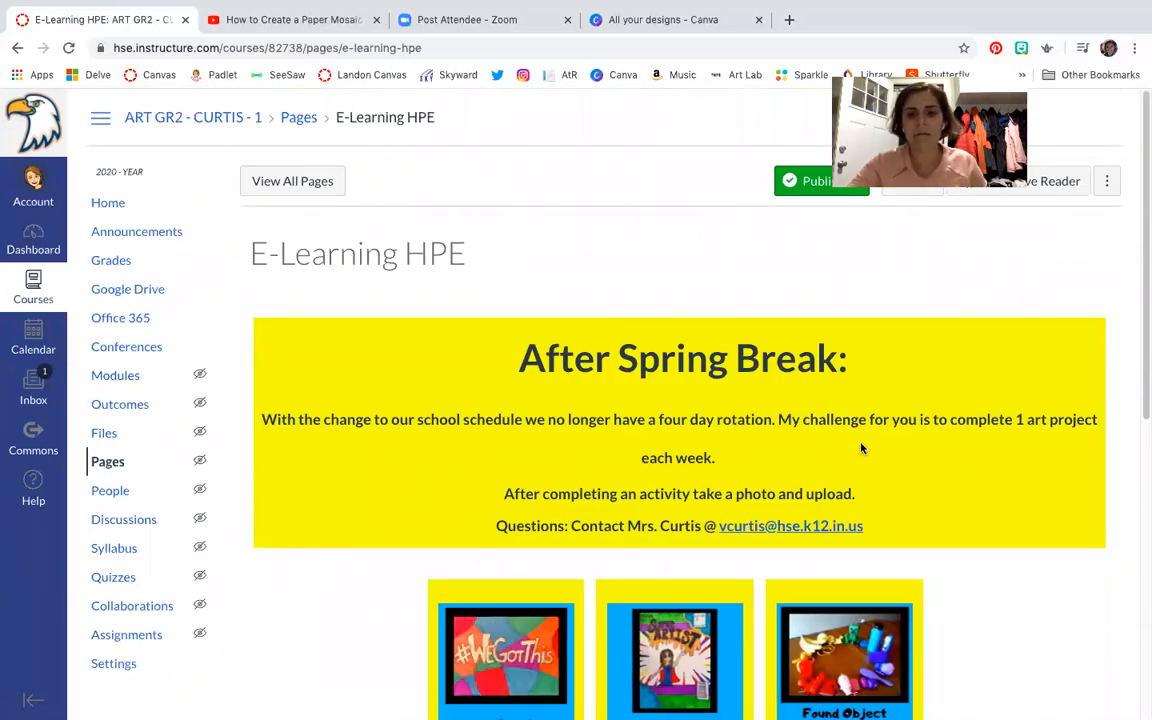
{"action": "scroll", "coordinate": [946, 520], "scroll_direction": "down", "scroll_amount": 6}
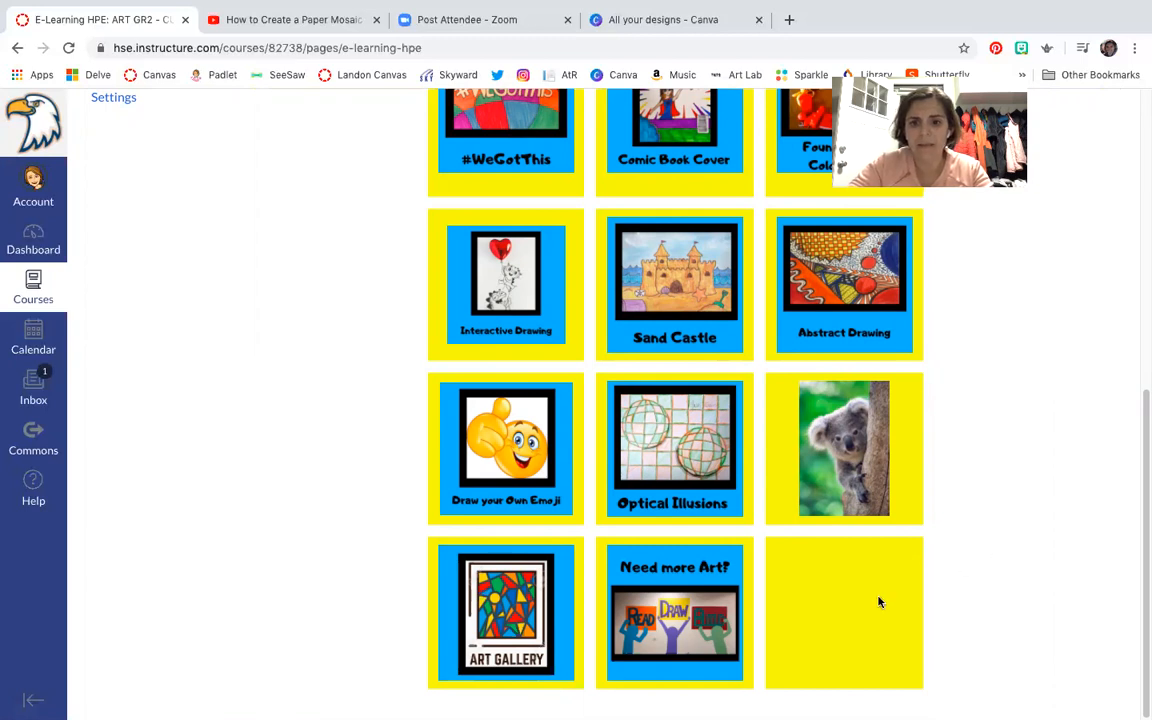
{"action": "scroll", "coordinate": [985, 524], "scroll_direction": "up", "scroll_amount": 5}
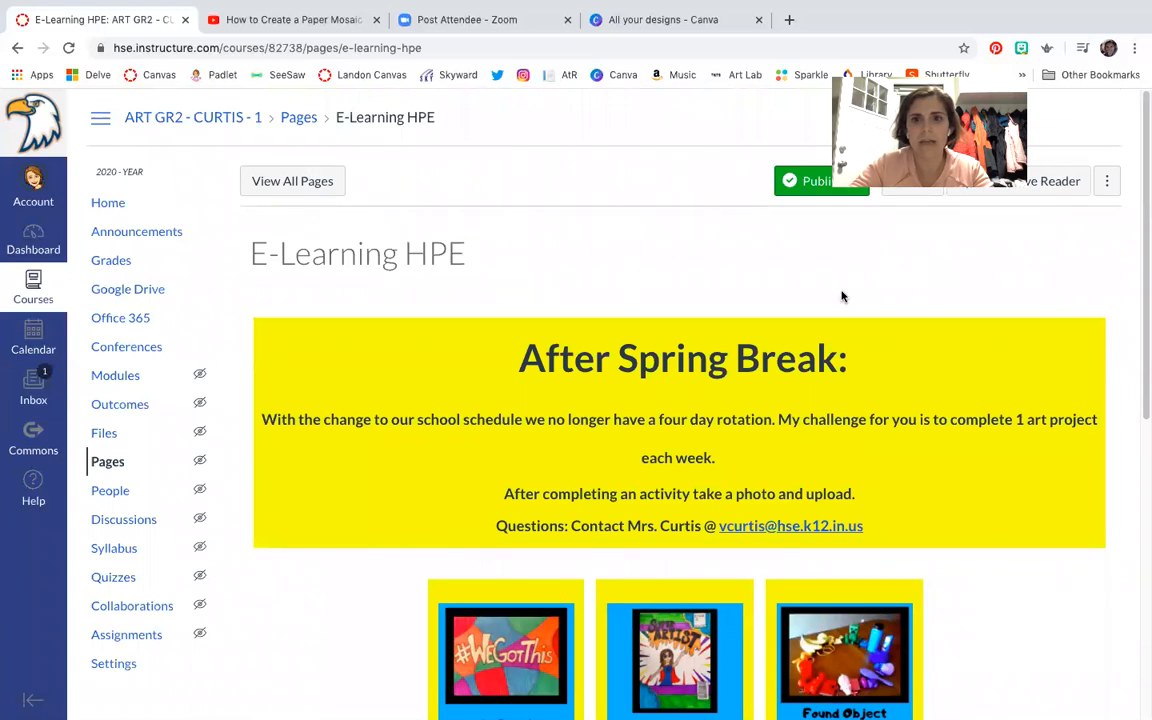
- Edit the E-Learning HPE page and upload "E-Learning Day (20).png" into the empty last cell with the alternative text "Paper Mosaics"
{"action": "left_click", "coordinate": [906, 182]}
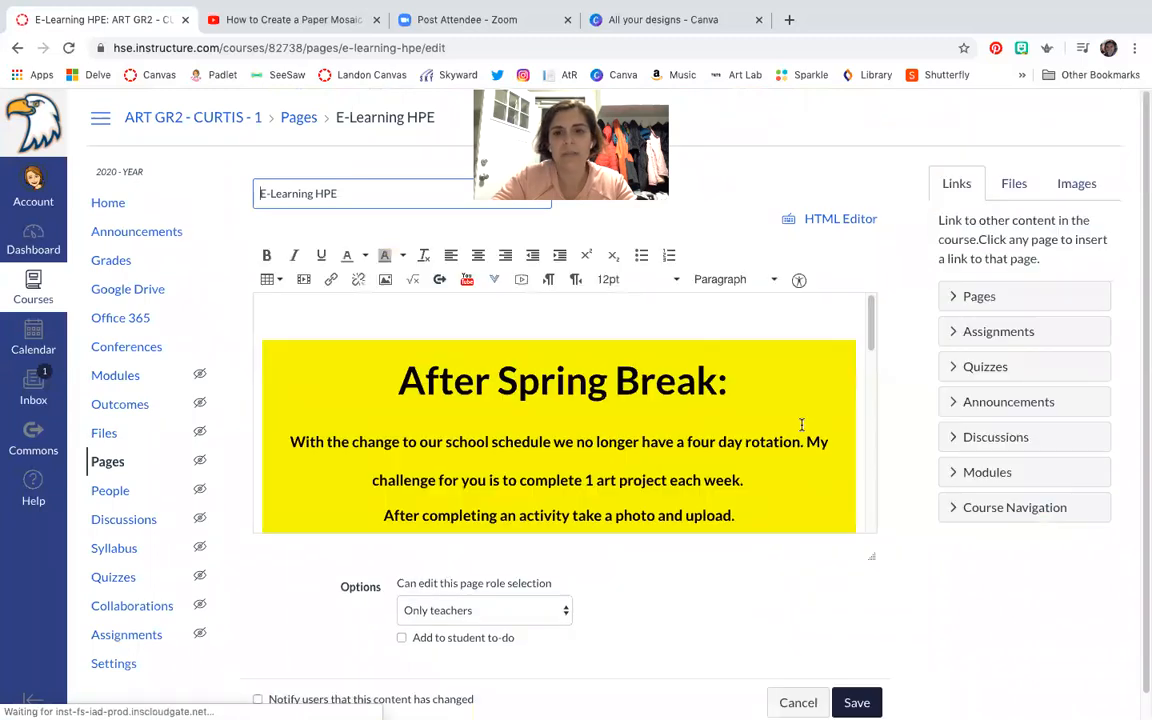
{"action": "scroll", "coordinate": [801, 425], "scroll_direction": "down", "scroll_amount": 10}
{"action": "left_click", "coordinate": [728, 450]}
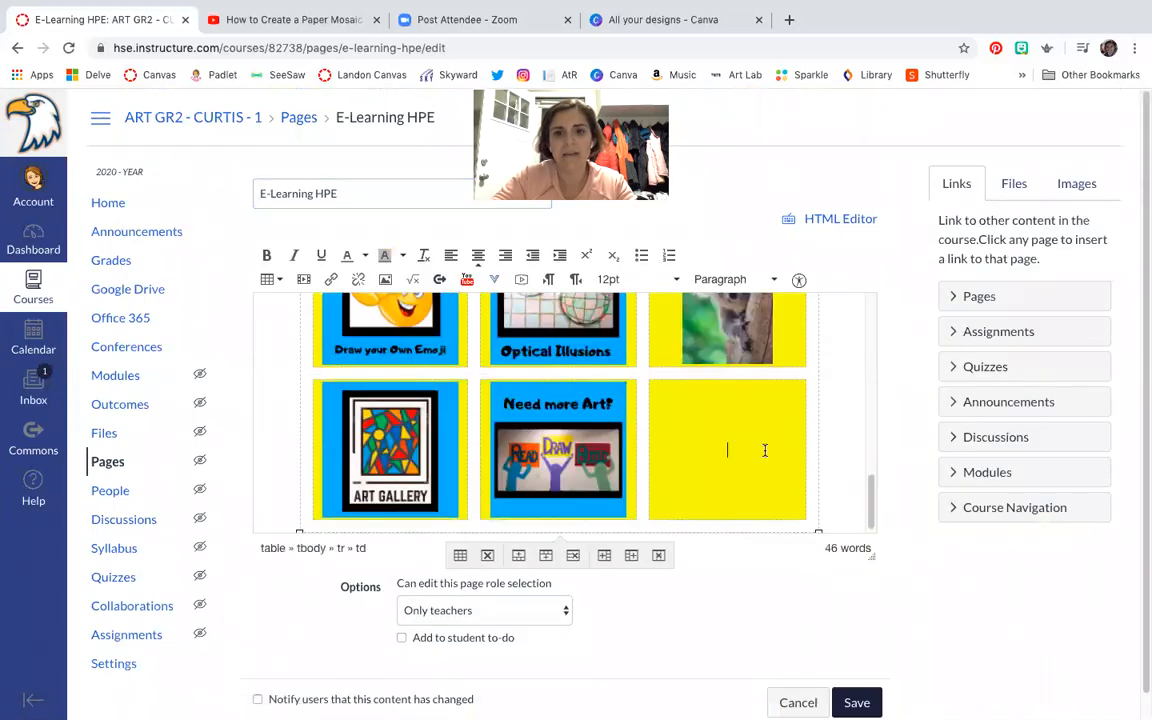
{"action": "left_click", "coordinate": [1078, 192]}
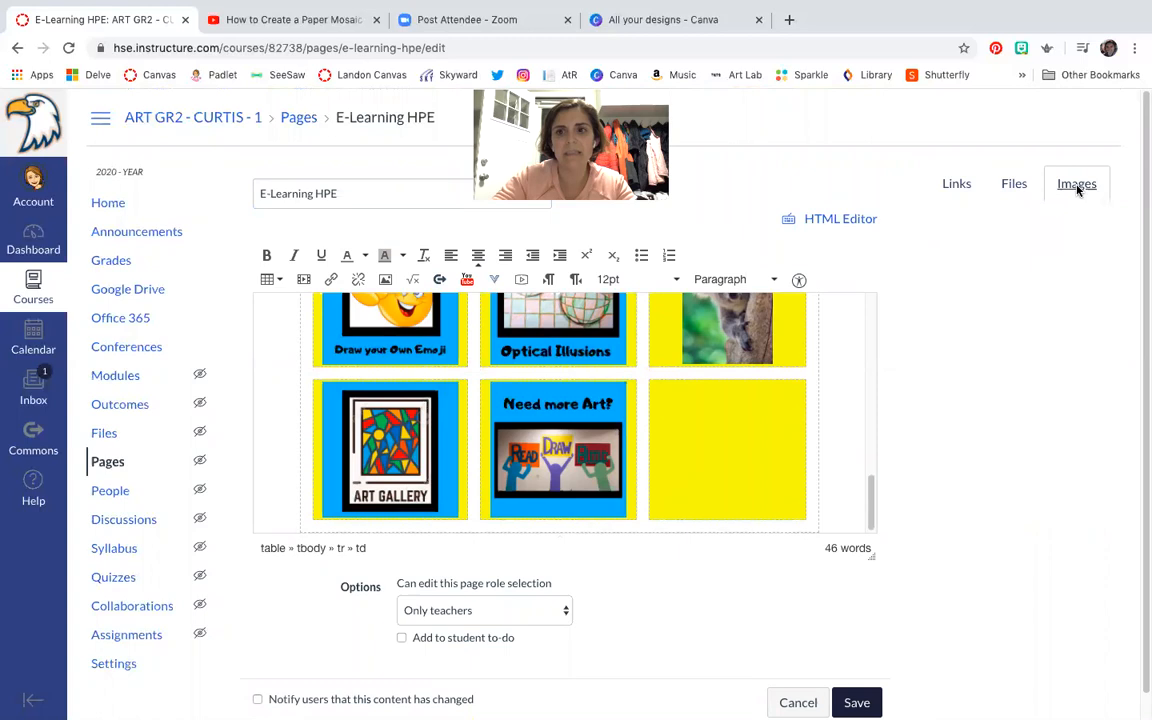
{"action": "left_click", "coordinate": [1043, 317]}
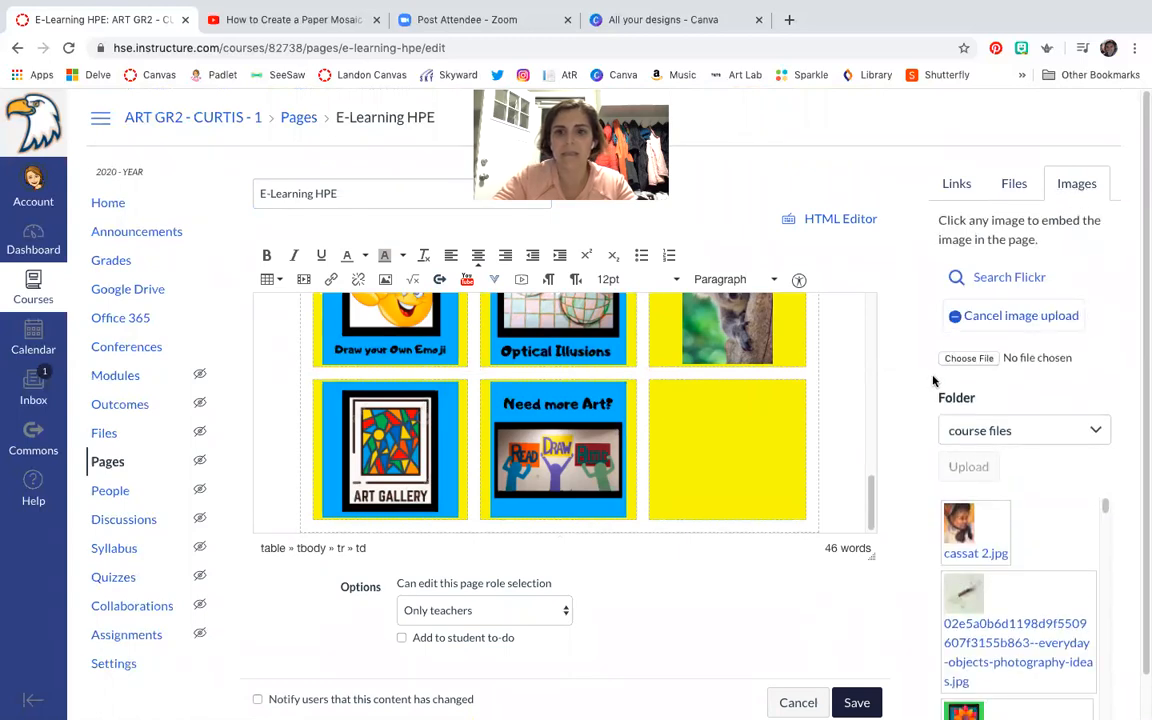
{"action": "left_click", "coordinate": [967, 358]}
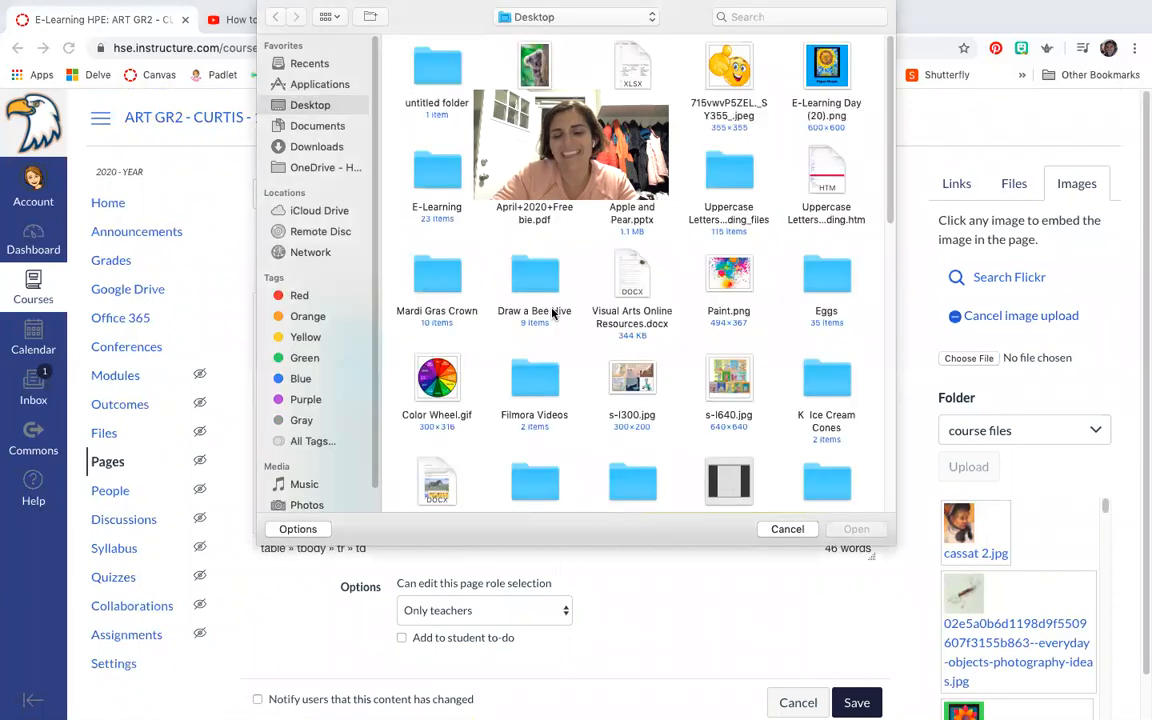
{"action": "left_click", "coordinate": [805, 88]}
{"action": "left_click", "coordinate": [856, 529]}
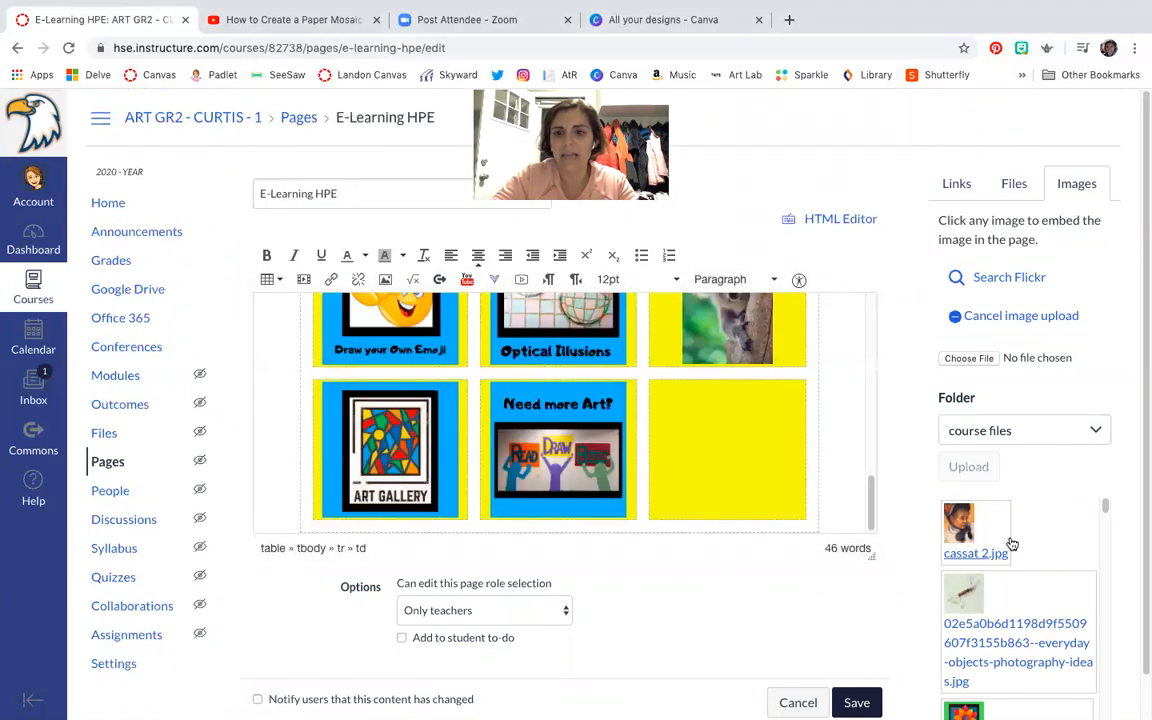
{"action": "type", "text": "Paper Mosaics"}
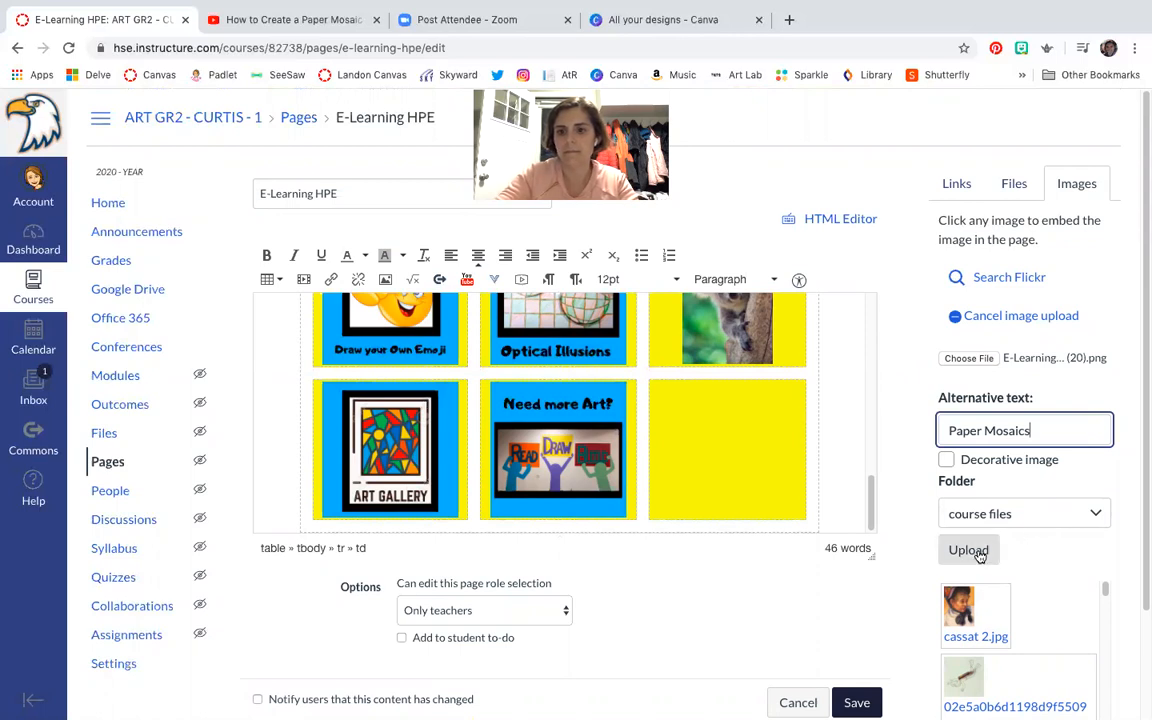
{"action": "left_click", "coordinate": [970, 551]}
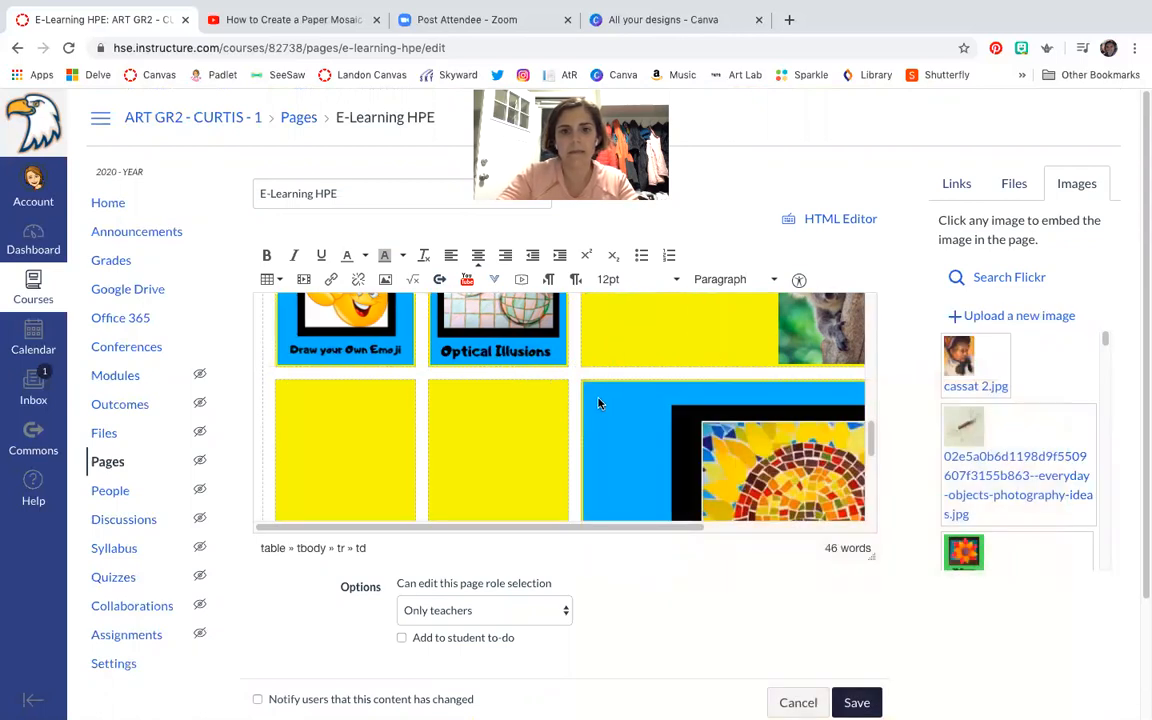
- Shrink the Paper Mosaic image to match the neighbouring picture buttons, save the page and check it in the grid
{"action": "left_click", "coordinate": [632, 420]}
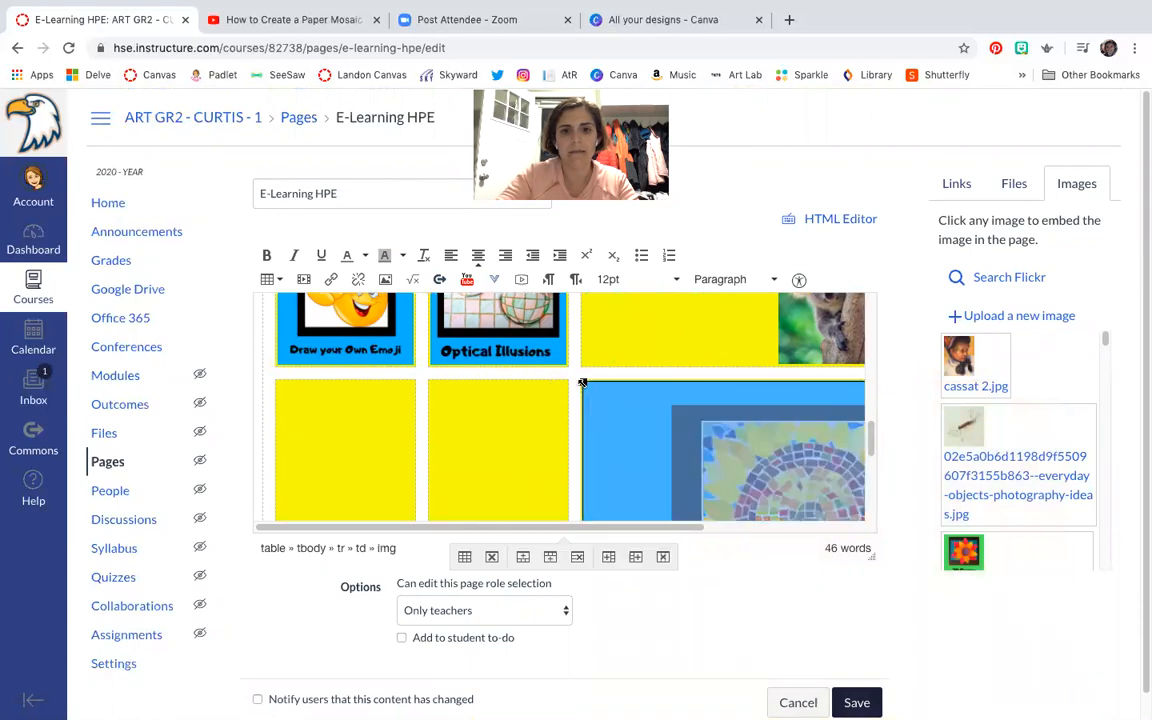
{"action": "left_click_drag", "start_coordinate": [717, 487], "coordinate": [685, 457]}
{"action": "left_click_drag", "start_coordinate": [596, 382], "coordinate": [690, 468]}
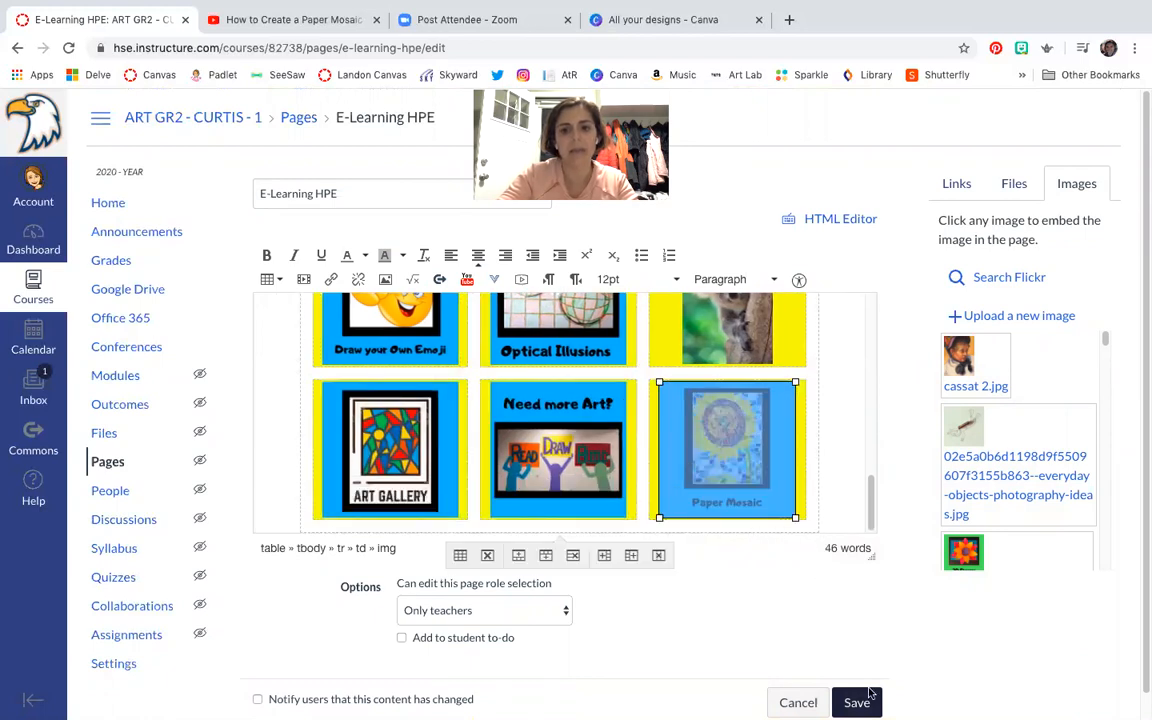
{"action": "left_click", "coordinate": [814, 482]}
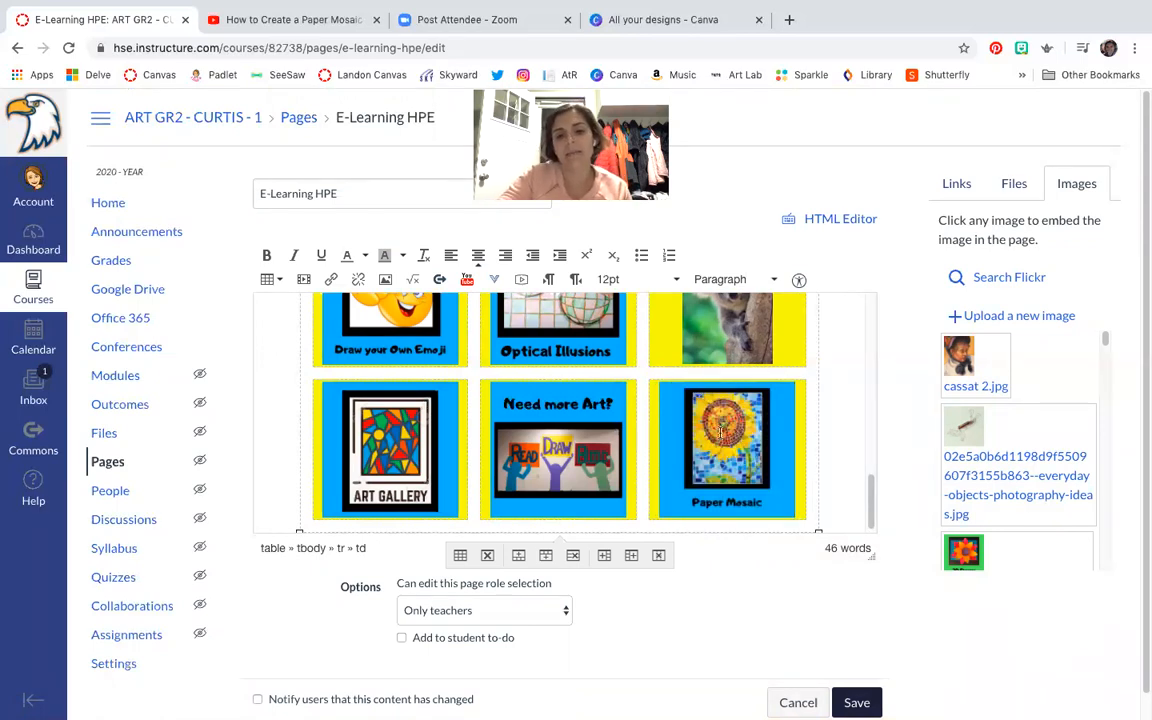
{"action": "left_click", "coordinate": [857, 703]}
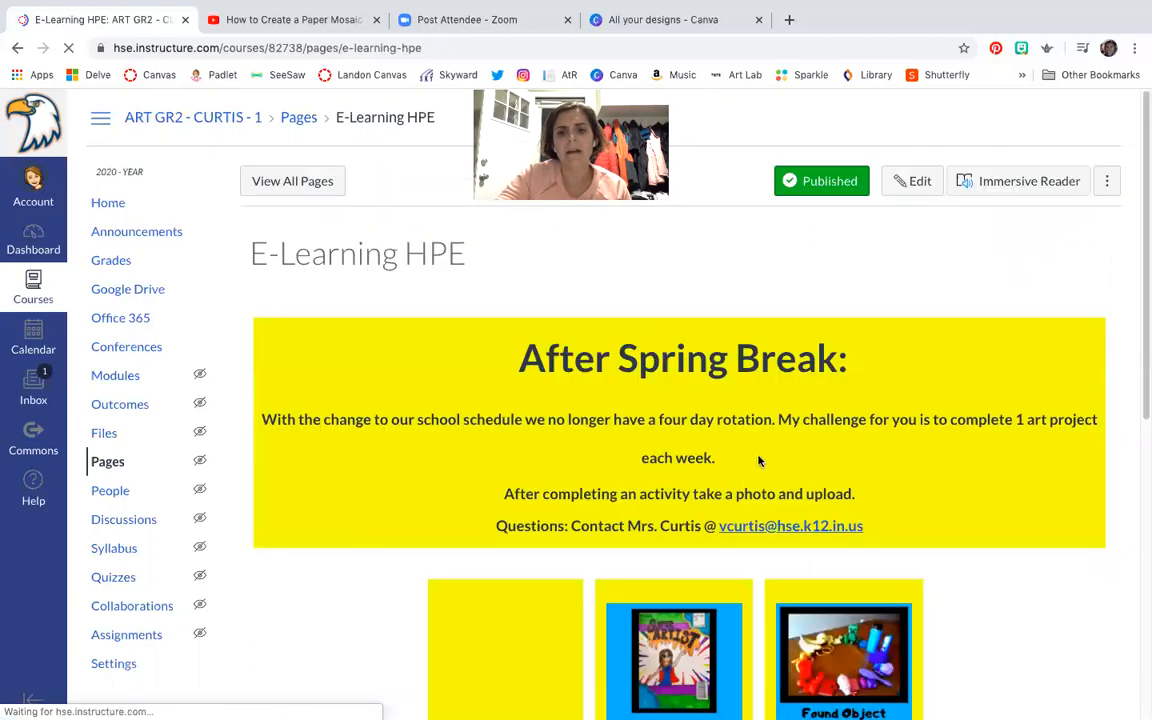
{"action": "scroll", "coordinate": [888, 527], "scroll_direction": "down", "scroll_amount": 6}
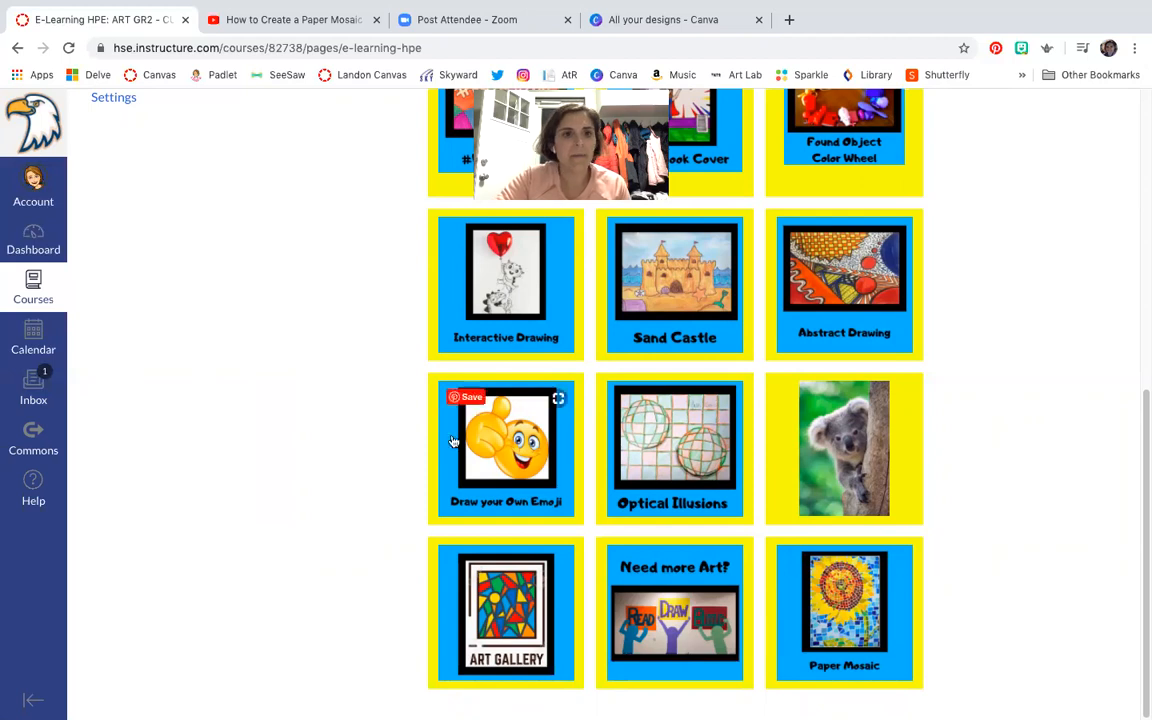
{"action": "scroll", "coordinate": [311, 447], "scroll_direction": "up", "scroll_amount": 5}
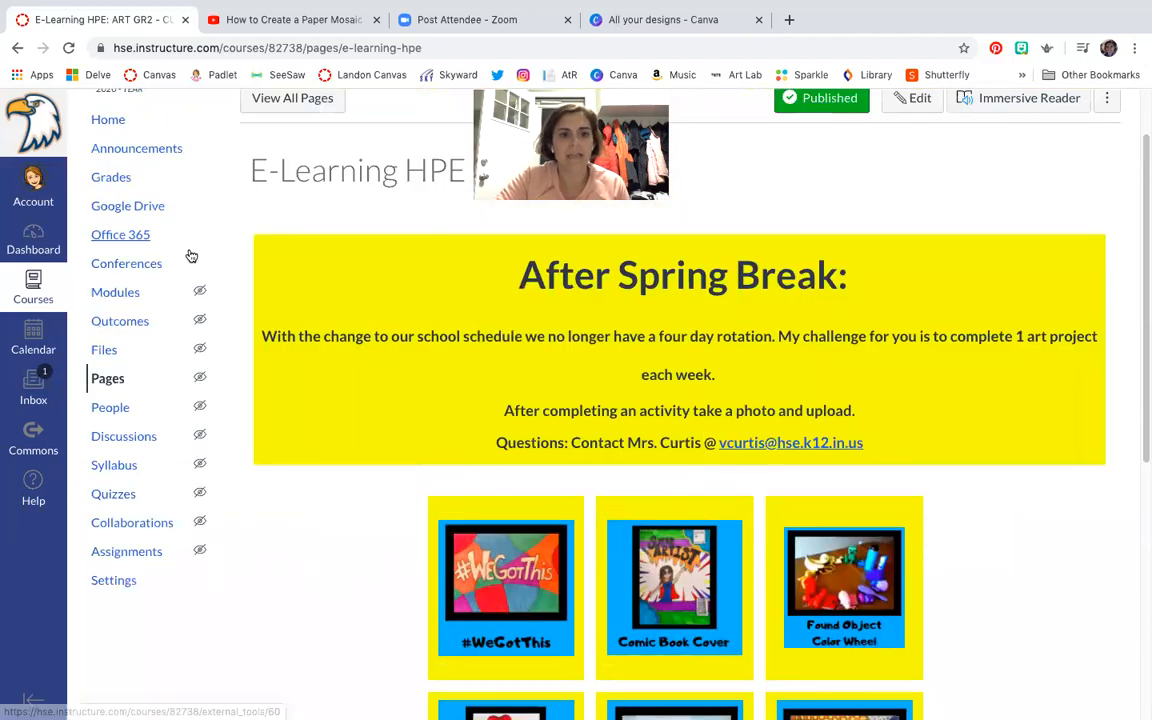
- Start a new assignment in the course and name it "Paper Mosaic Flowers"
{"action": "left_click", "coordinate": [125, 553]}
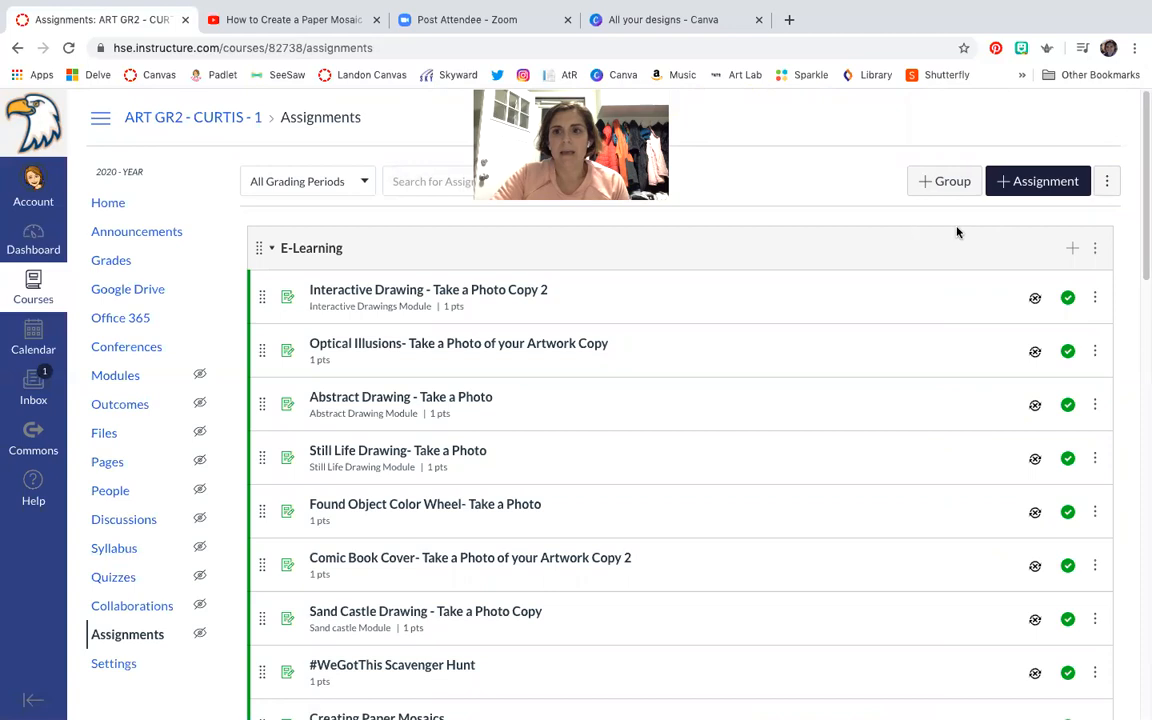
{"action": "left_click", "coordinate": [1023, 186]}
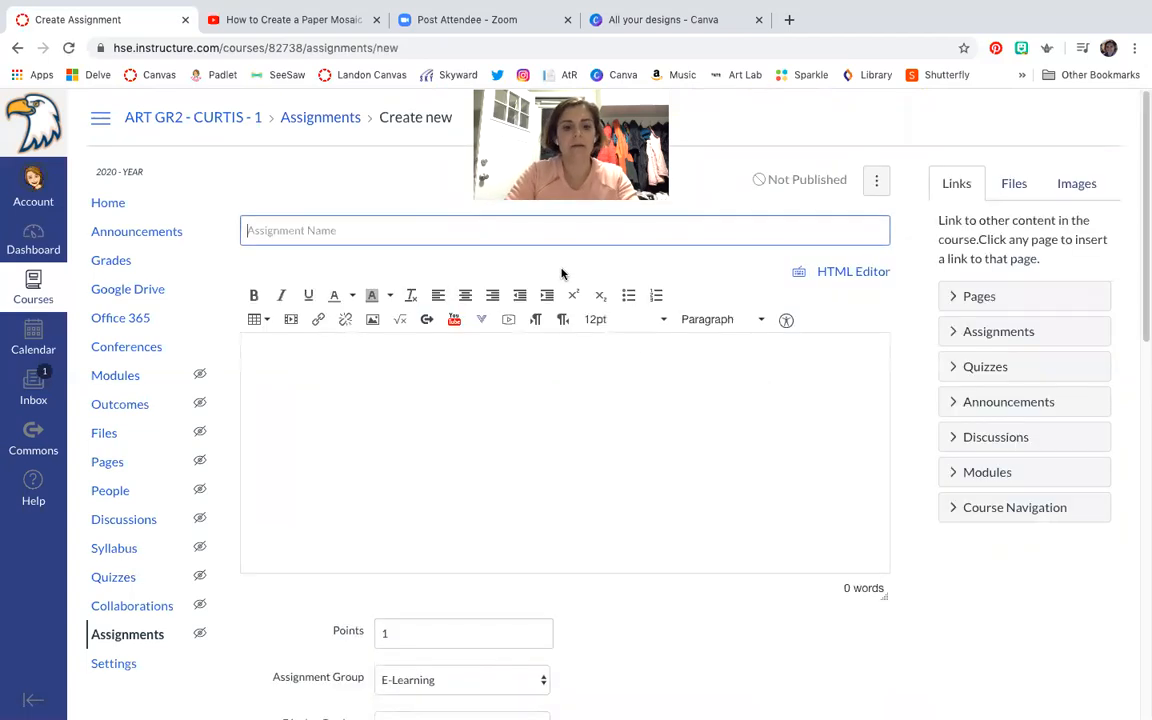
{"action": "type", "text": "Paper Mosaic"}
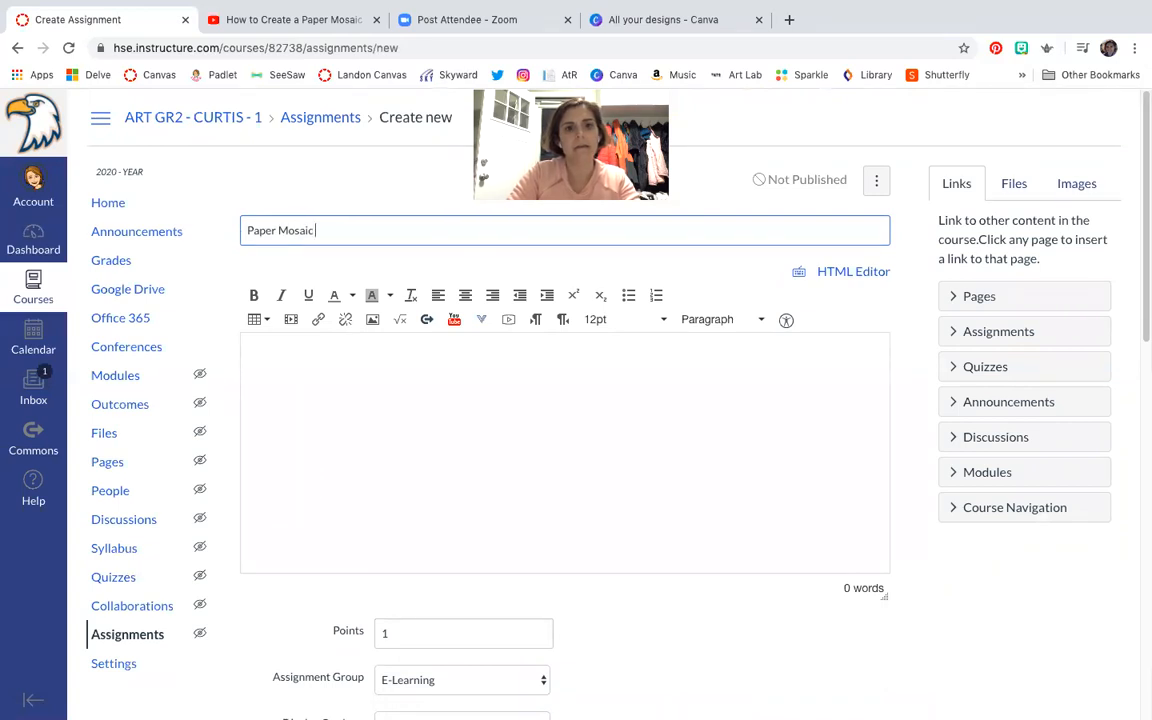
{"action": "type", "text": " Flowers"}
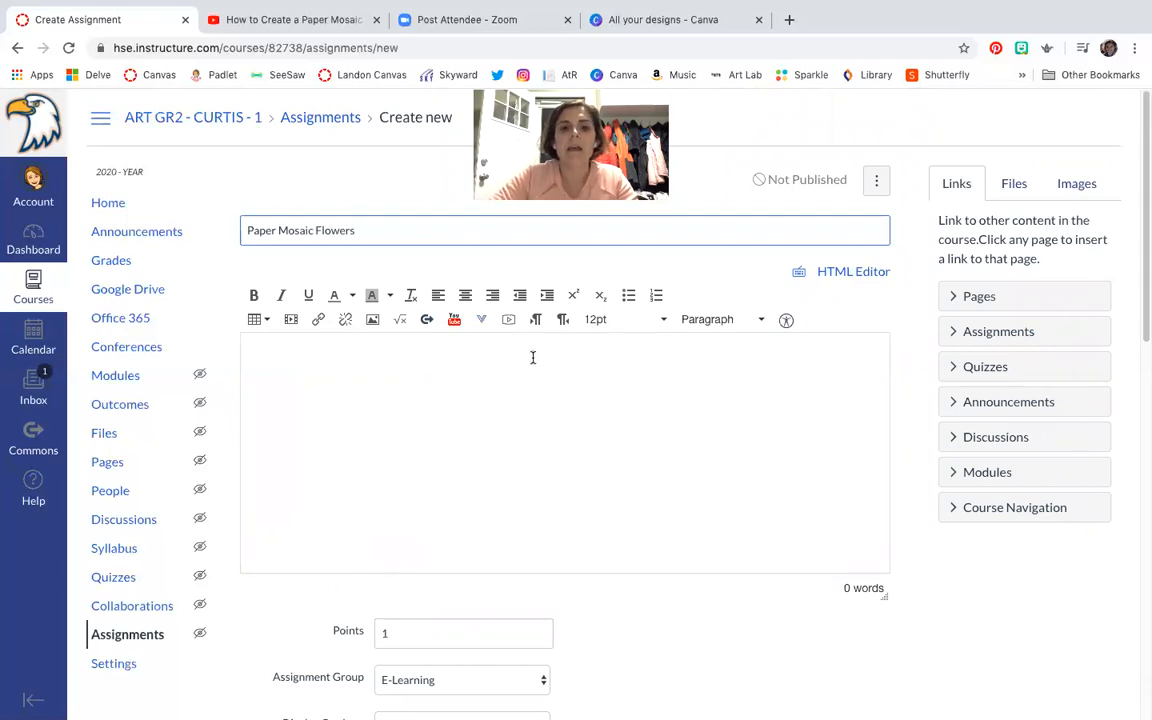
{"action": "left_click", "coordinate": [581, 364]}
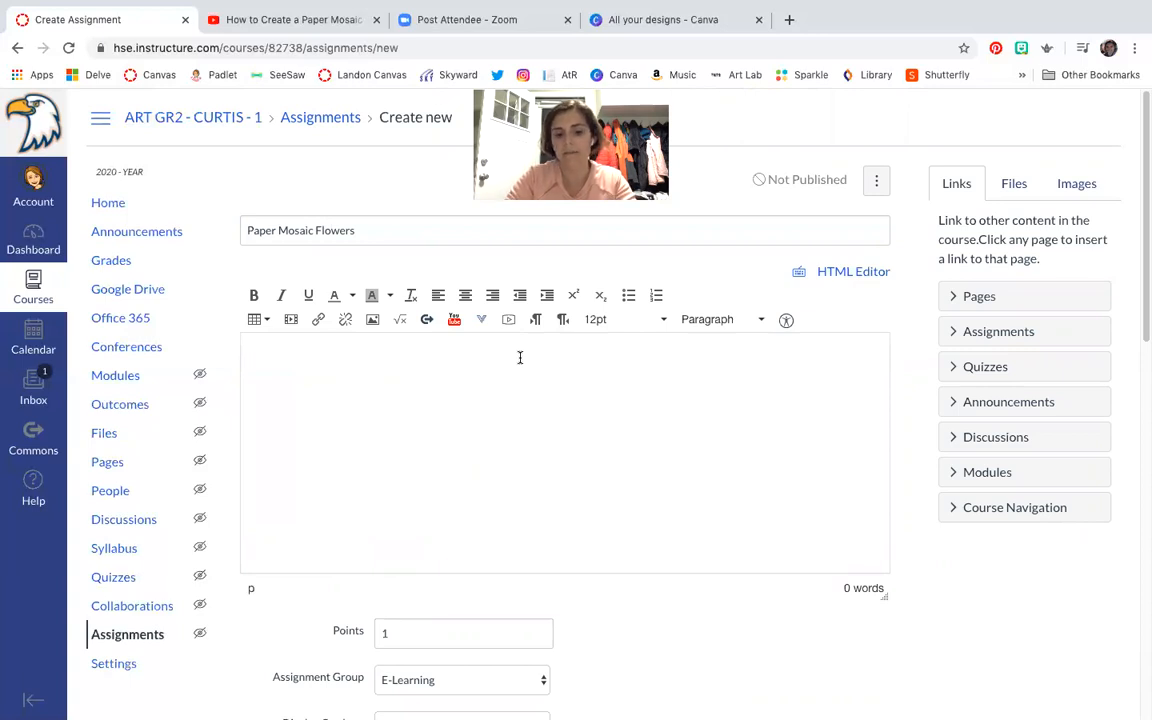
- Write the assignment description "Watch the video and then create your own paper mosaic."
{"action": "type", "text": "Watc"}
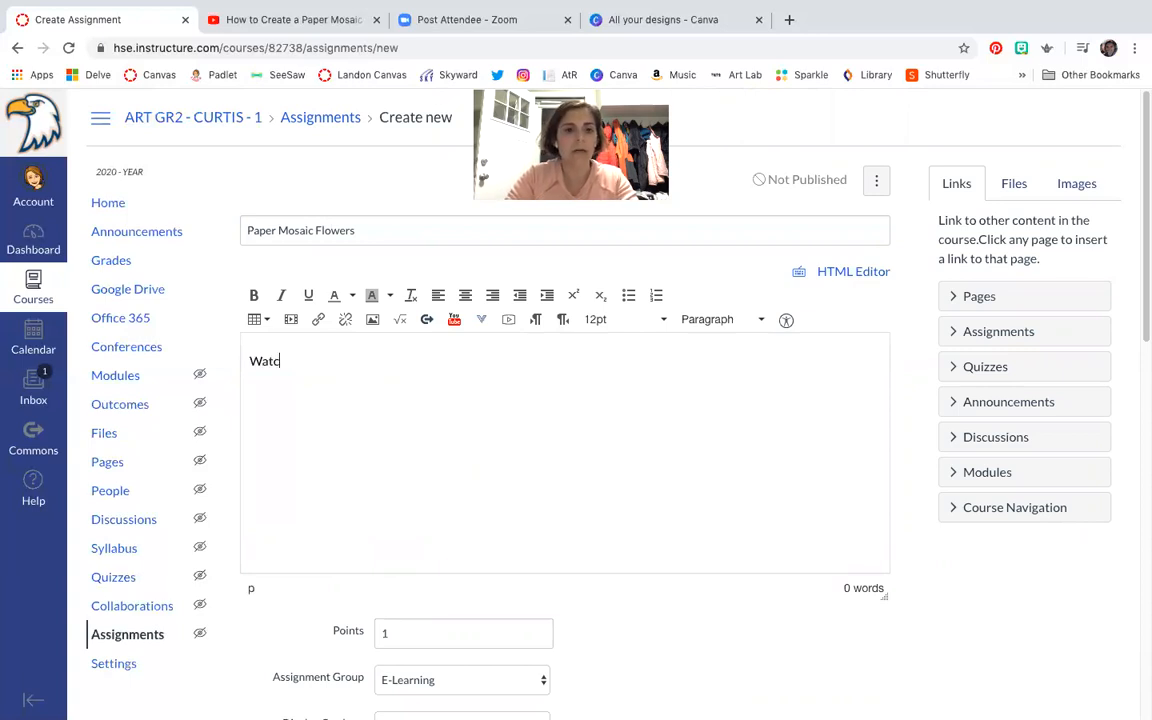
{"action": "type", "text": "h the video"}
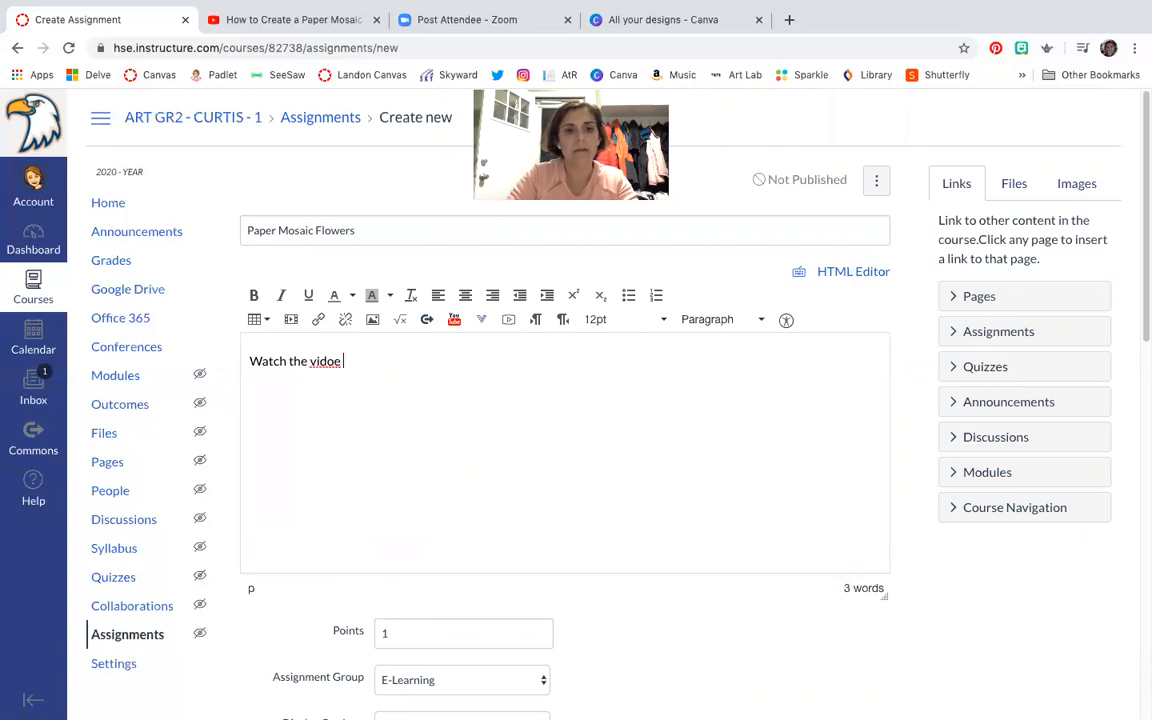
{"action": "type", "text": " and the"}
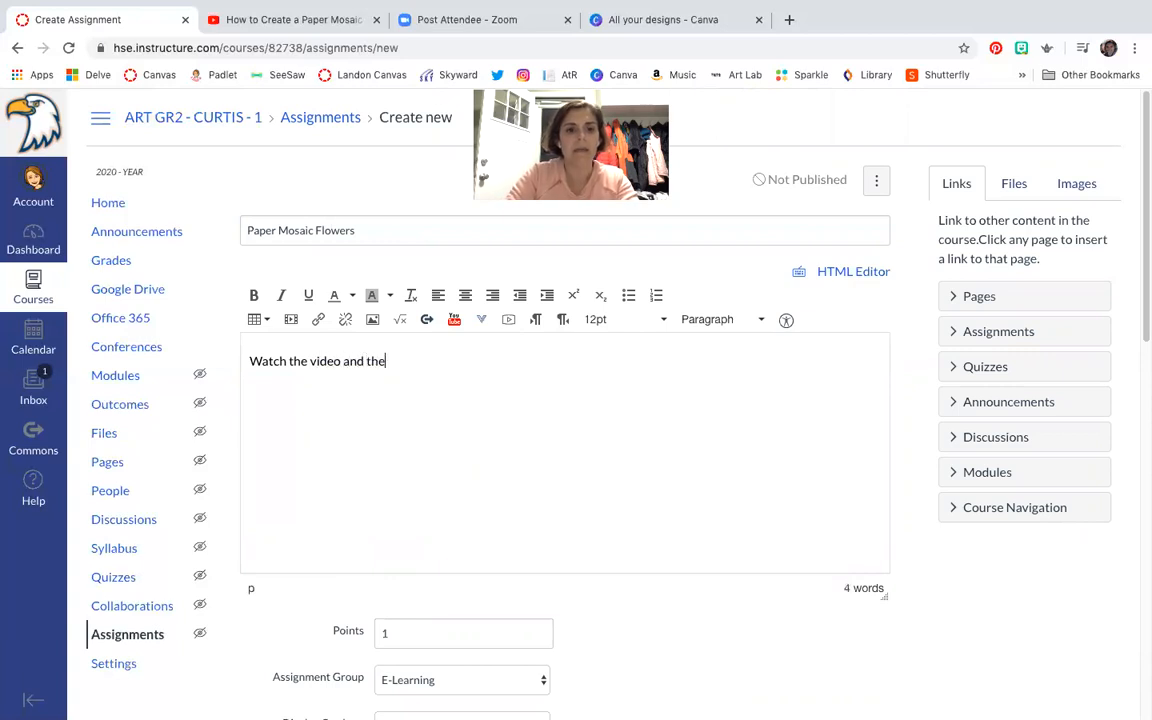
{"action": "type", "text": "n create"}
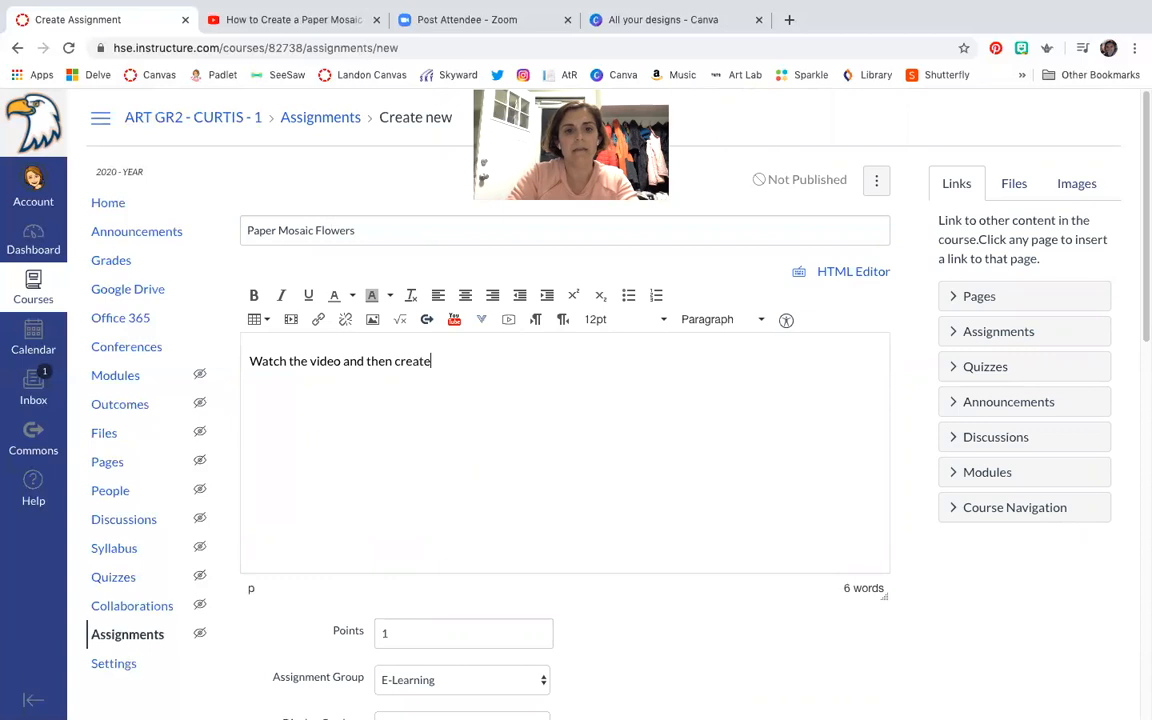
{"action": "type", "text": " your wo"}
{"action": "key", "text": "BackSpace"}
{"action": "key", "text": "BackSpace"}
{"action": "type", "text": "own paper "}
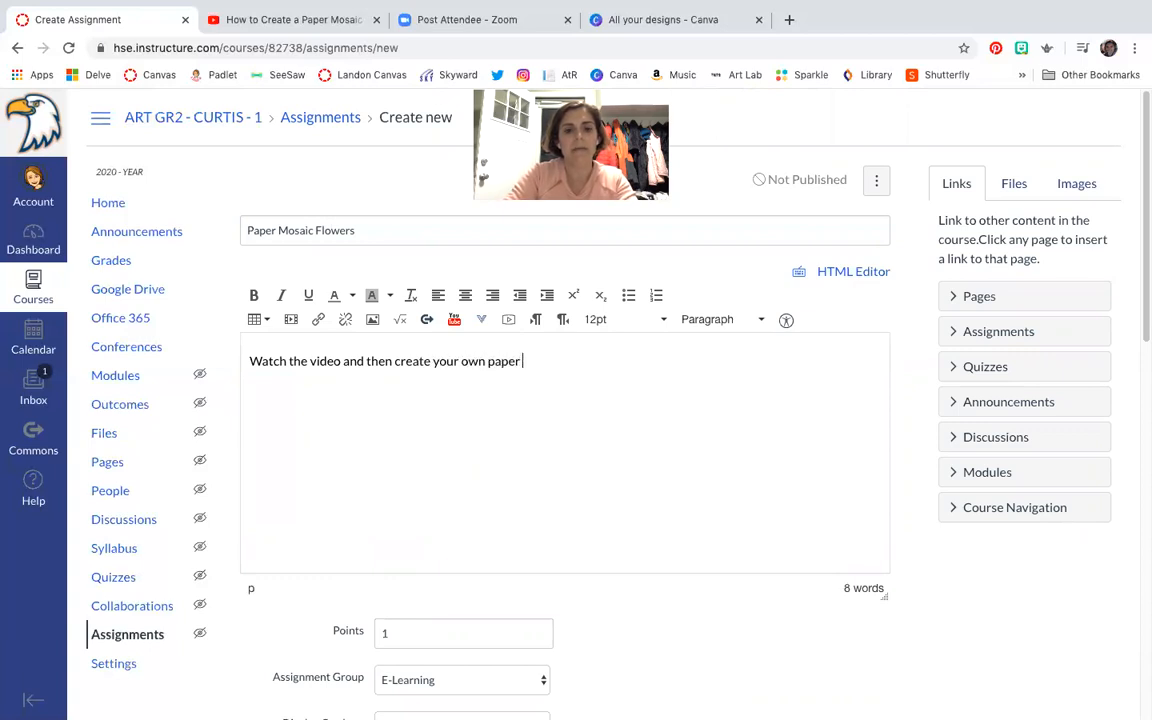
{"action": "type", "text": "mosaic."}
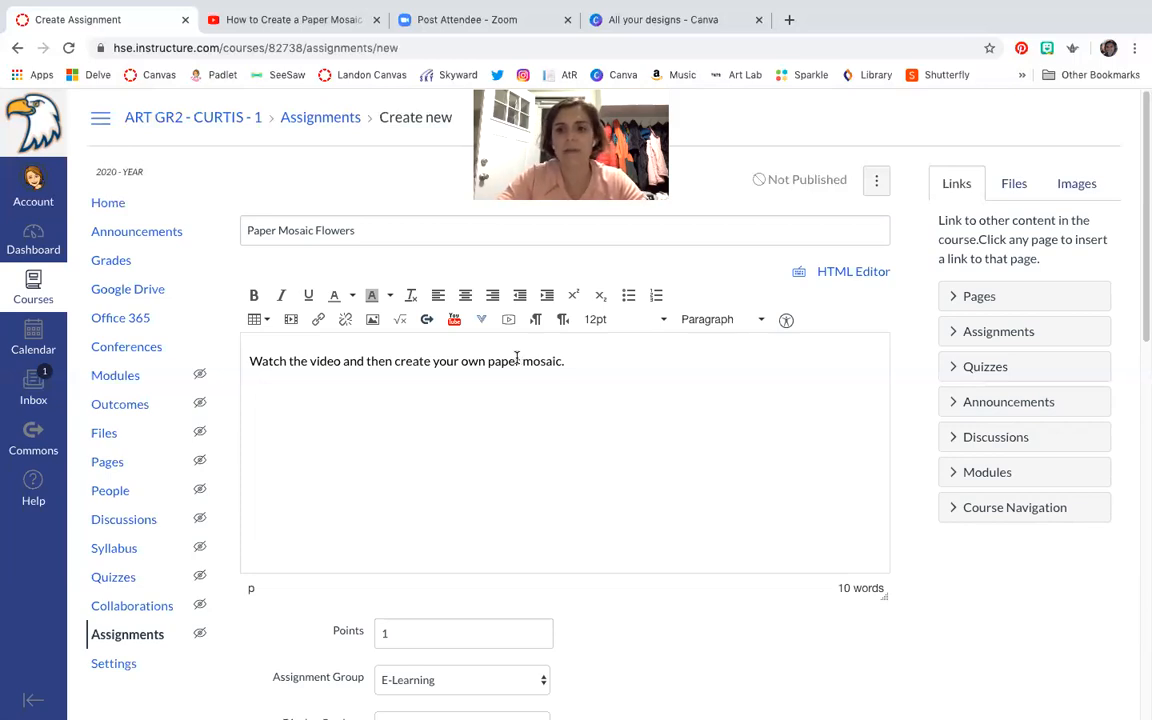
- Show the course files beside the assignment editor and open the form for uploading a new file
{"action": "mouse_move", "coordinate": [768, 6]}
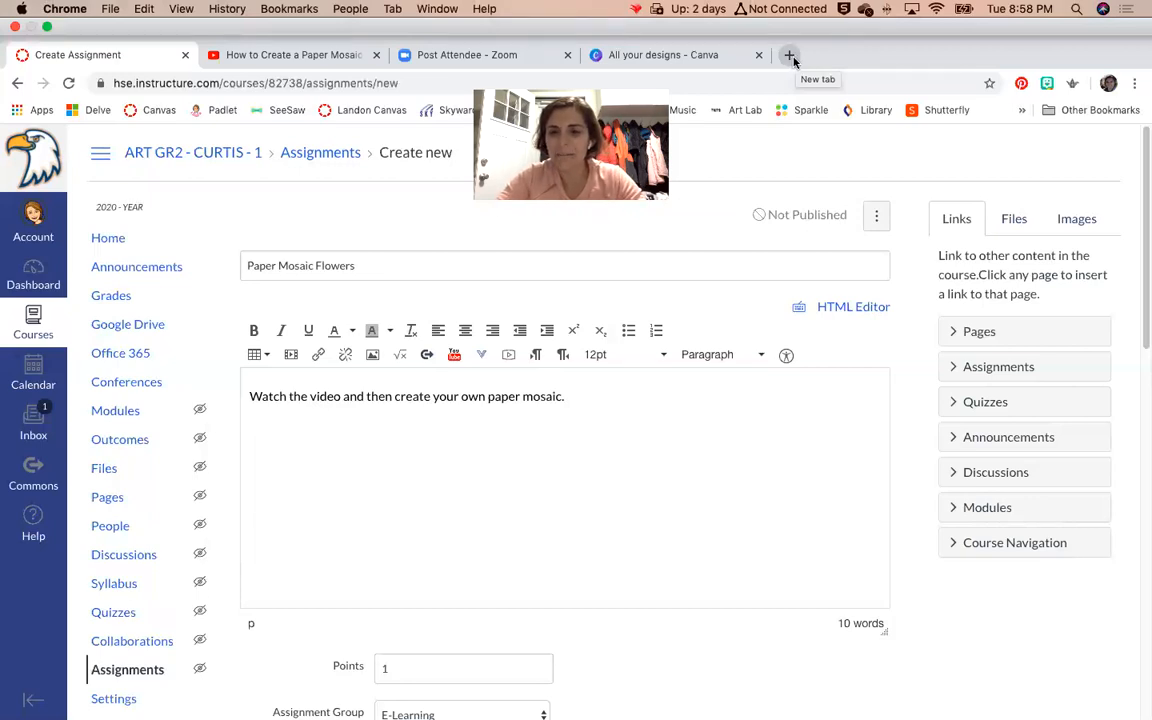
{"action": "left_click", "coordinate": [1014, 190]}
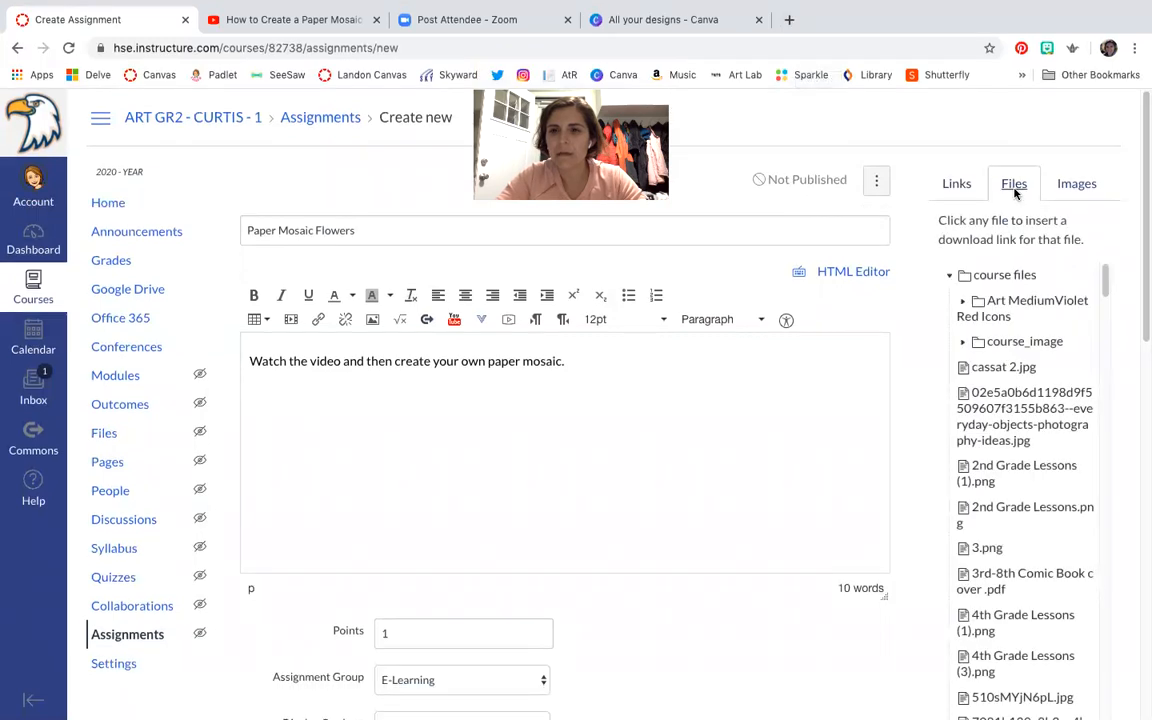
{"action": "scroll", "coordinate": [1118, 326], "scroll_direction": "down", "scroll_amount": 5}
{"action": "scroll", "coordinate": [1123, 339], "scroll_direction": "up", "scroll_amount": 1}
{"action": "left_click", "coordinate": [1021, 374]}
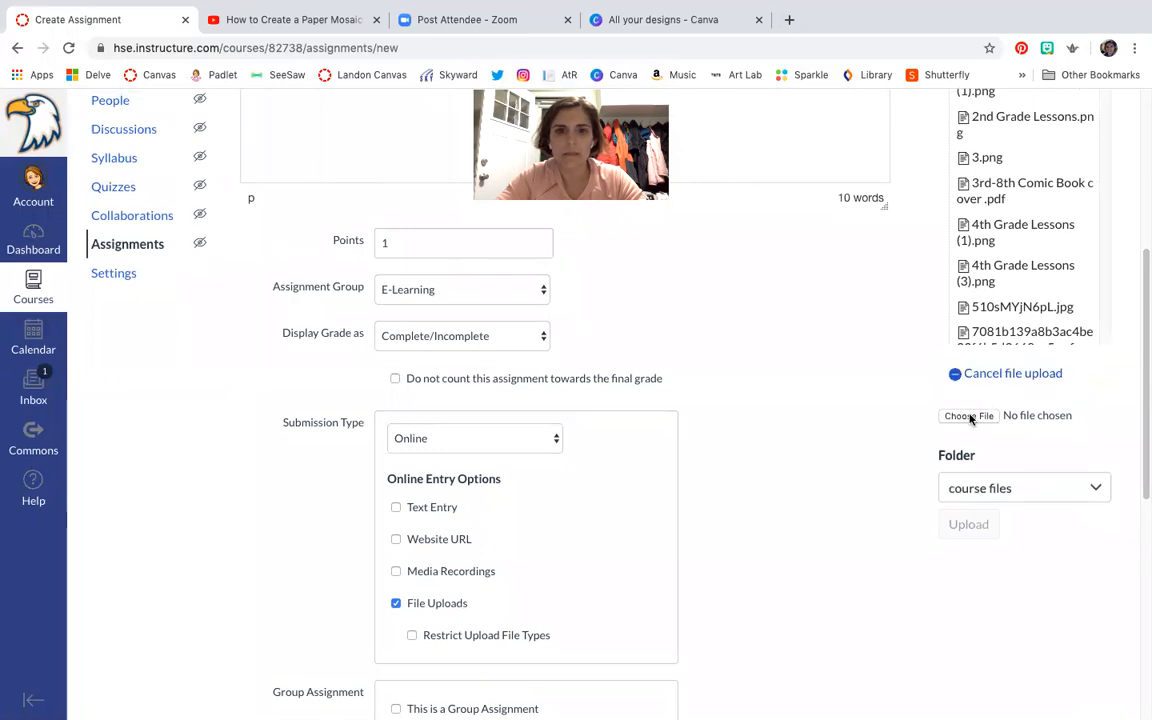
{"action": "left_click", "coordinate": [969, 416]}
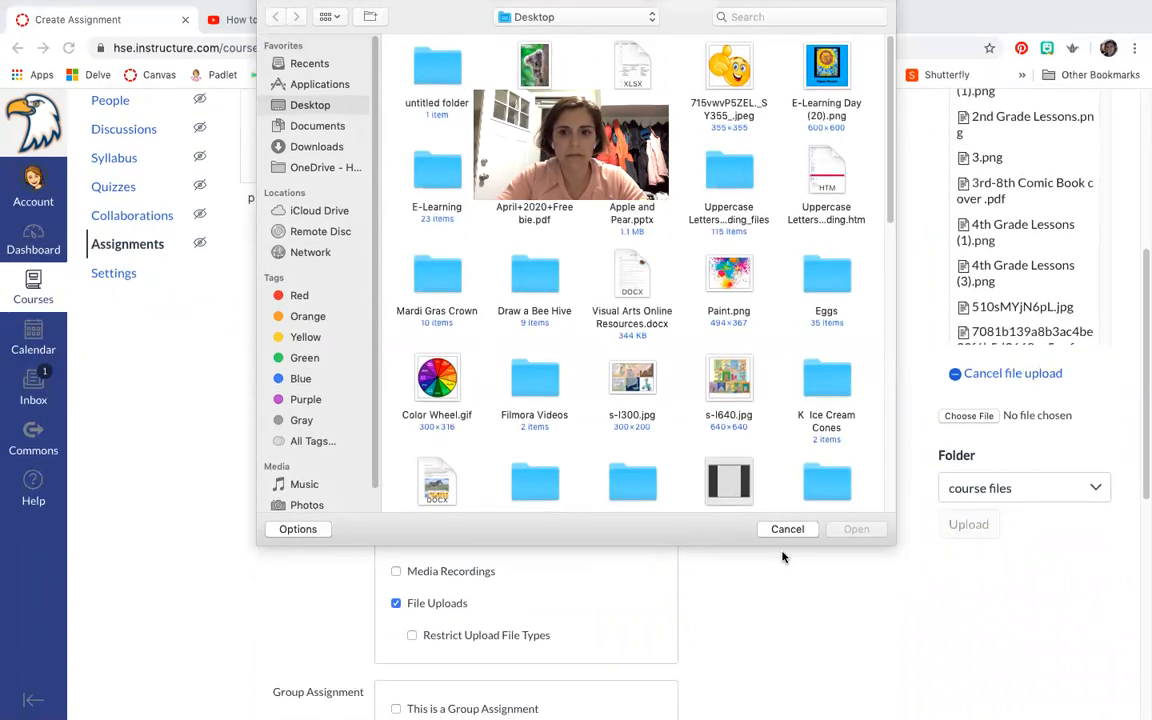
{"action": "left_click", "coordinate": [787, 562]}
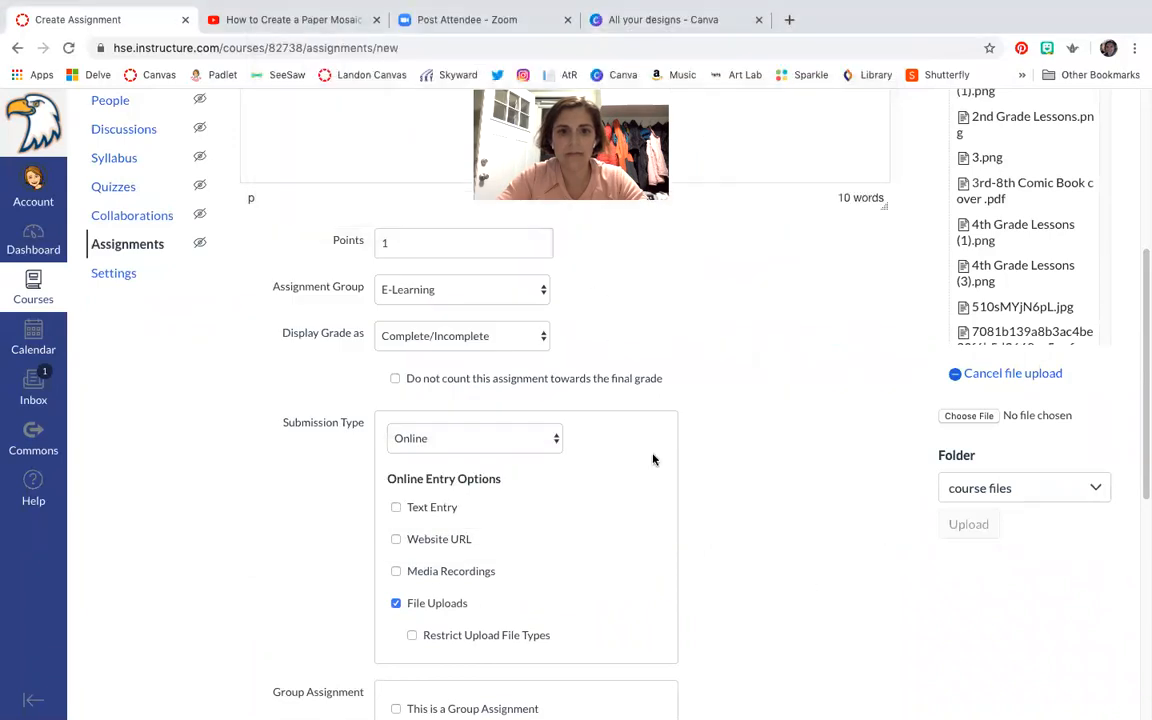
{"action": "scroll", "coordinate": [771, 424], "scroll_direction": "up", "scroll_amount": 5}
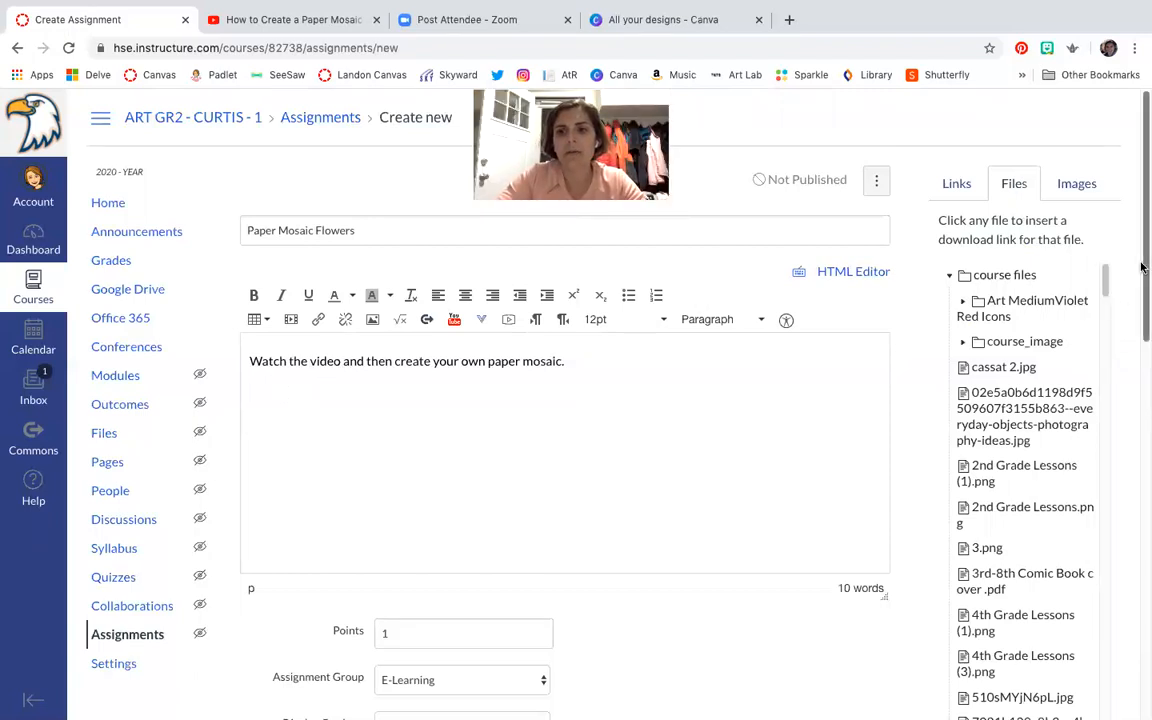
{"action": "left_click_drag", "start_coordinate": [1141, 272], "coordinate": [1141, 316]}
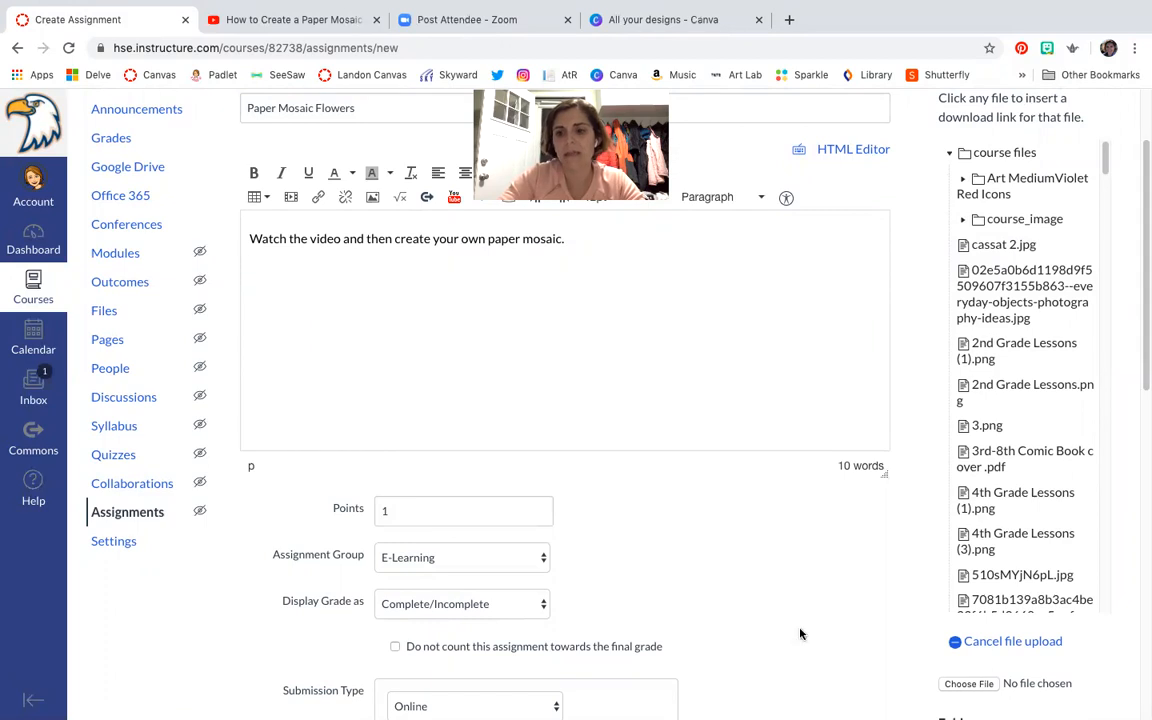
{"action": "scroll", "coordinate": [1105, 445], "scroll_direction": "down", "scroll_amount": 2}
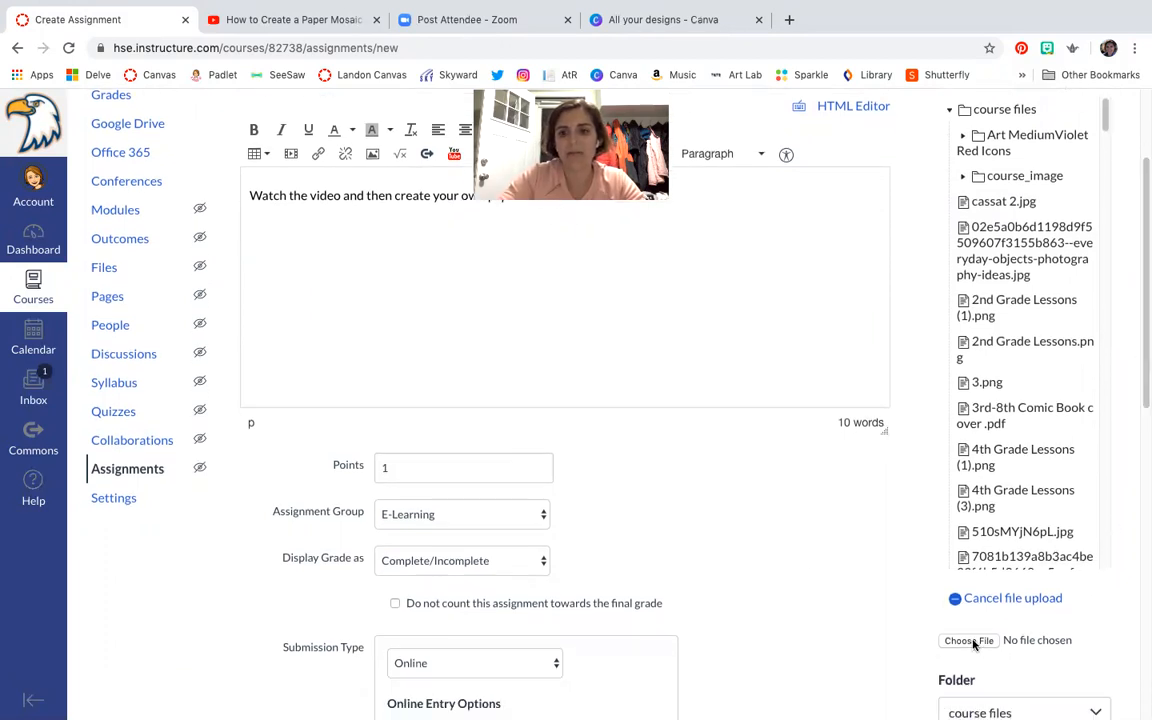
{"action": "scroll", "coordinate": [959, 203], "scroll_direction": "up", "scroll_amount": 3}
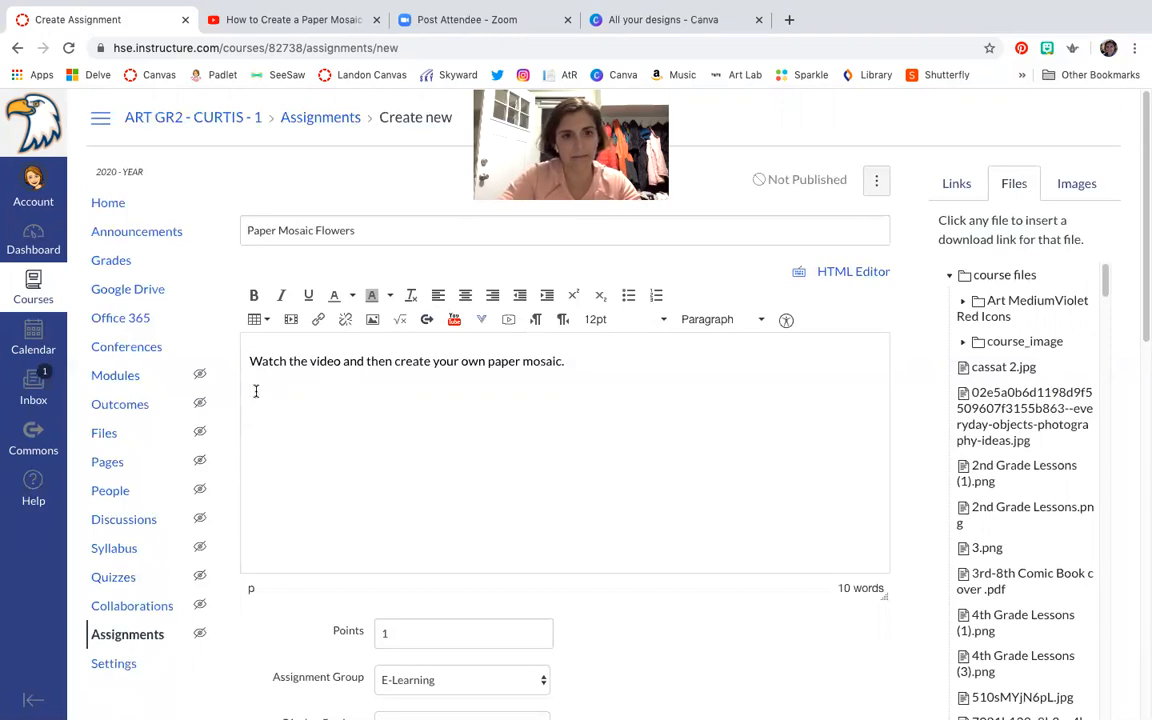
{"action": "left_click", "coordinate": [956, 183]}
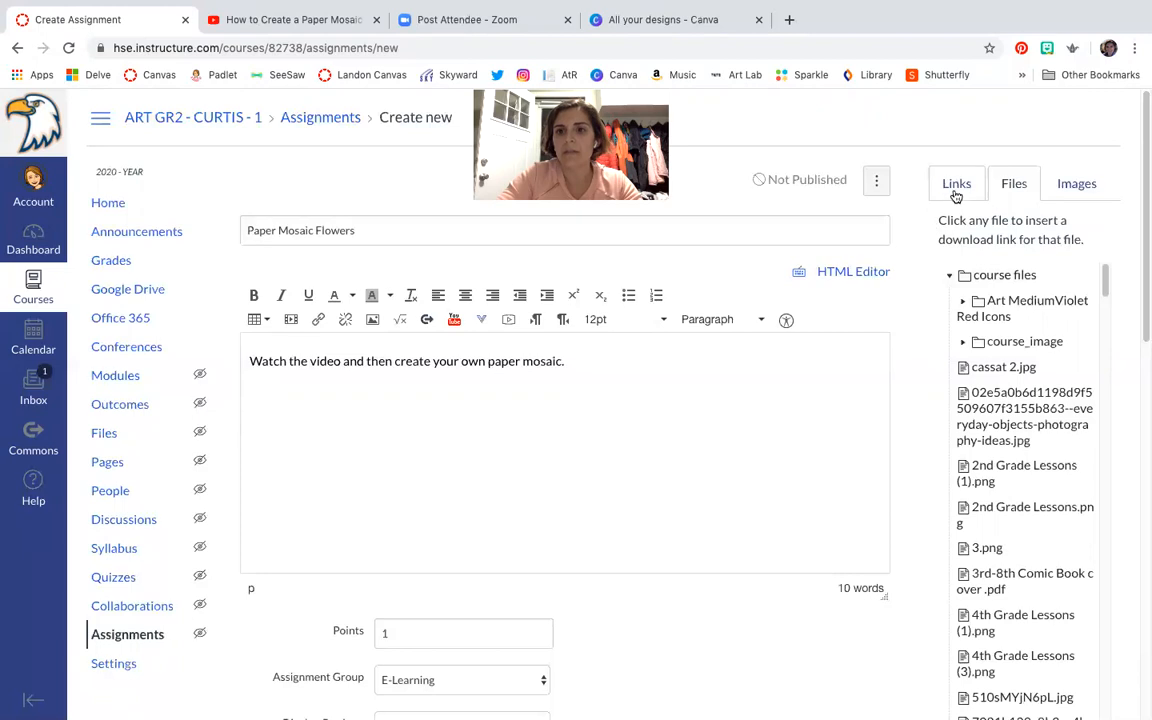
{"action": "left_click", "coordinate": [1016, 185]}
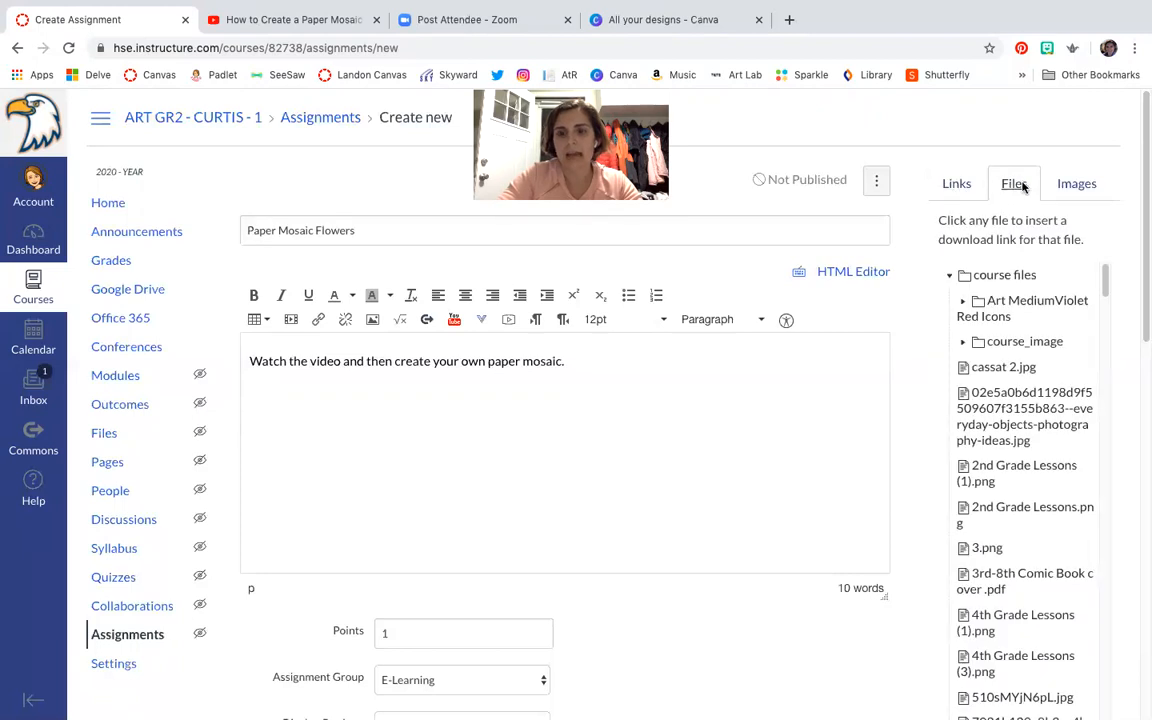
- Upload "Create a mixed up animal.docx" from the Desktop to the course files folder, inserting its link below the description sentence
{"action": "scroll", "coordinate": [1142, 292], "scroll_direction": "down", "scroll_amount": 3}
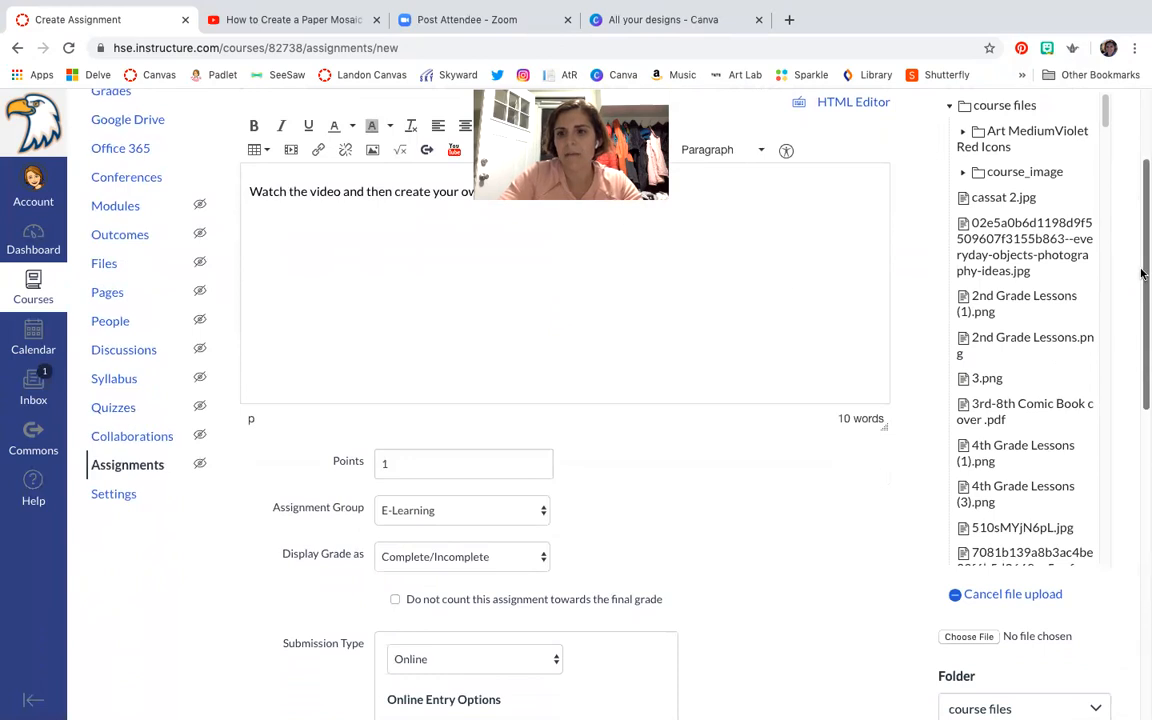
{"action": "scroll", "coordinate": [1069, 443], "scroll_direction": "down", "scroll_amount": 1}
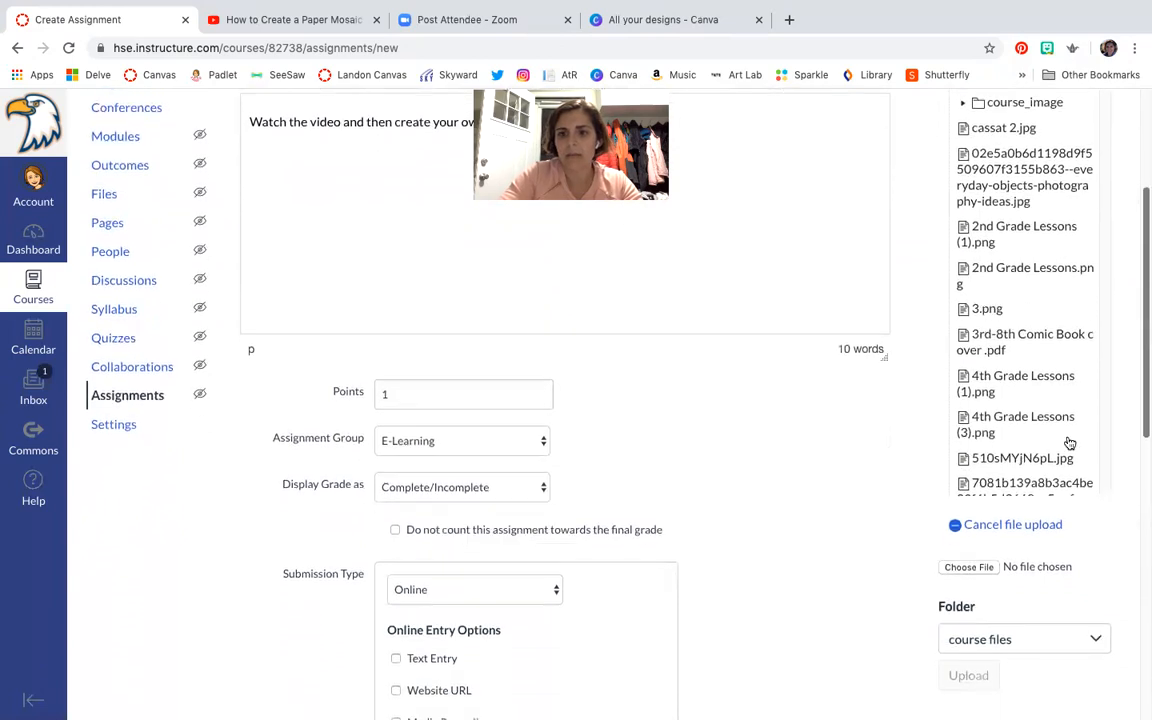
{"action": "left_click", "coordinate": [969, 567]}
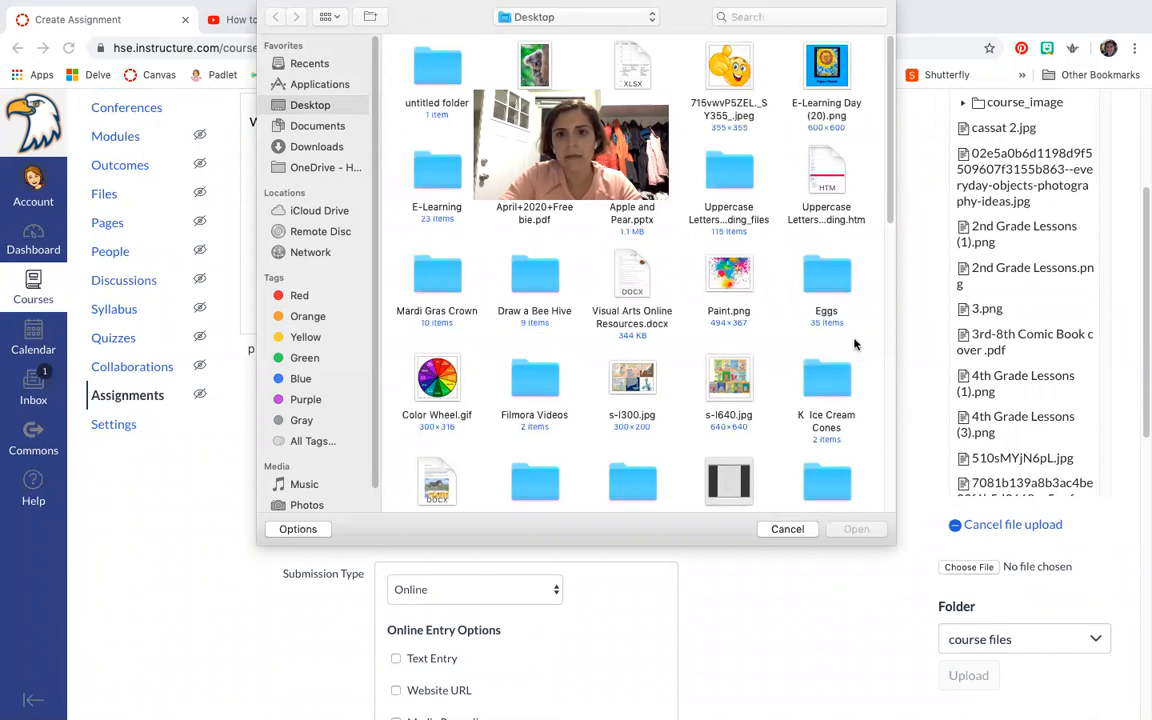
{"action": "scroll", "coordinate": [855, 344], "scroll_direction": "down", "scroll_amount": 2}
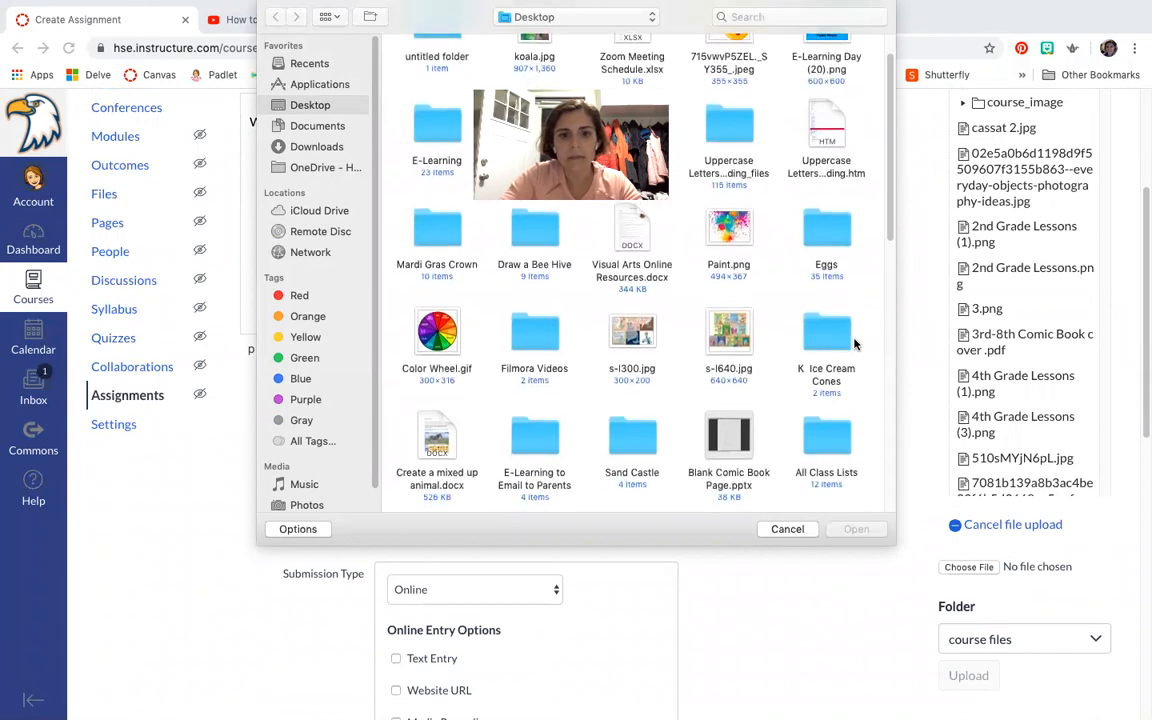
{"action": "left_click", "coordinate": [432, 437]}
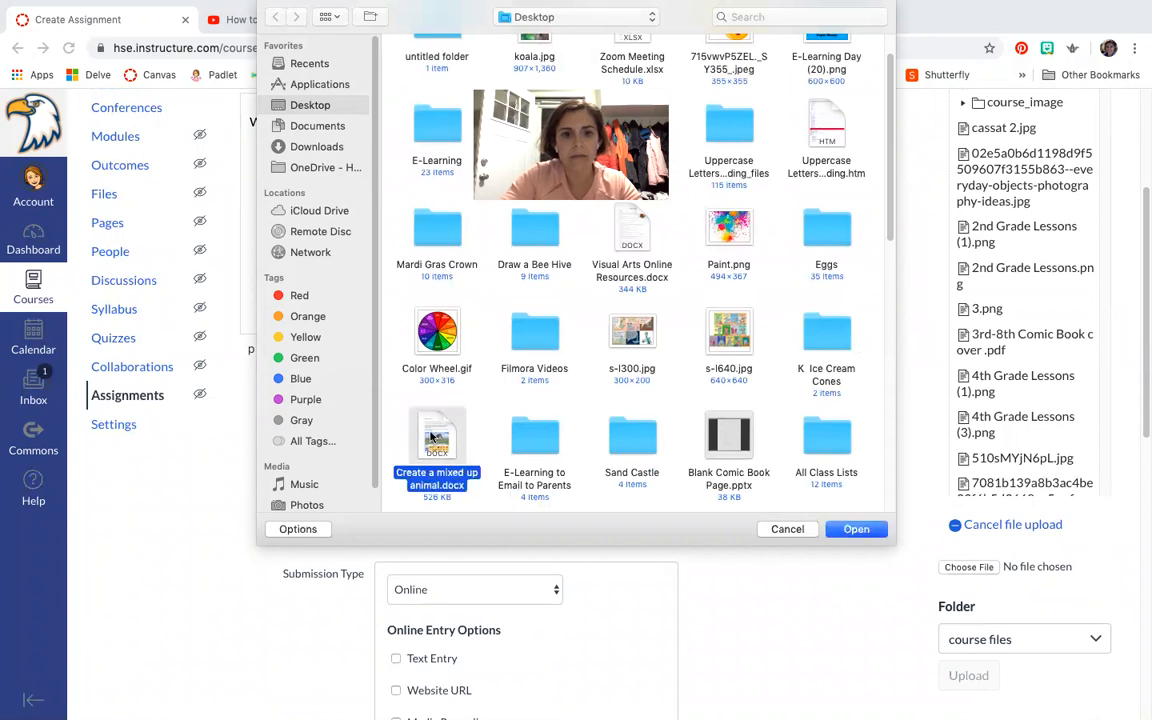
{"action": "left_click", "coordinate": [856, 529]}
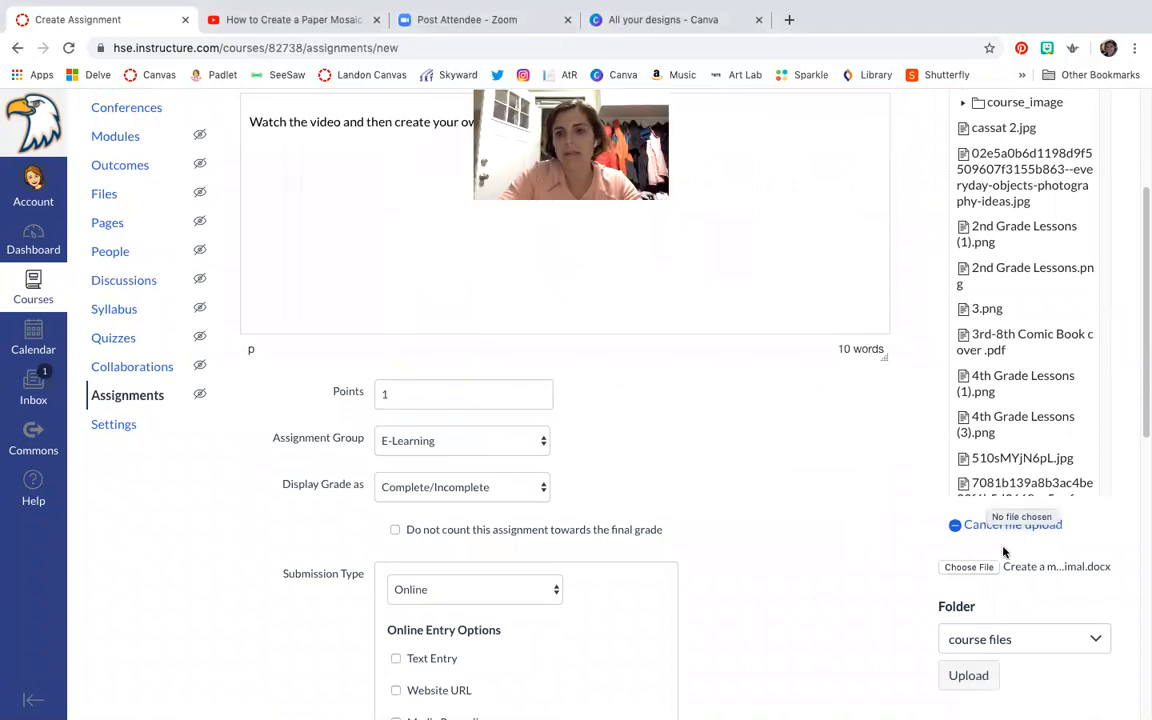
{"action": "scroll", "coordinate": [1130, 544], "scroll_direction": "down", "scroll_amount": 1}
{"action": "scroll", "coordinate": [1130, 544], "scroll_direction": "down", "scroll_amount": 3}
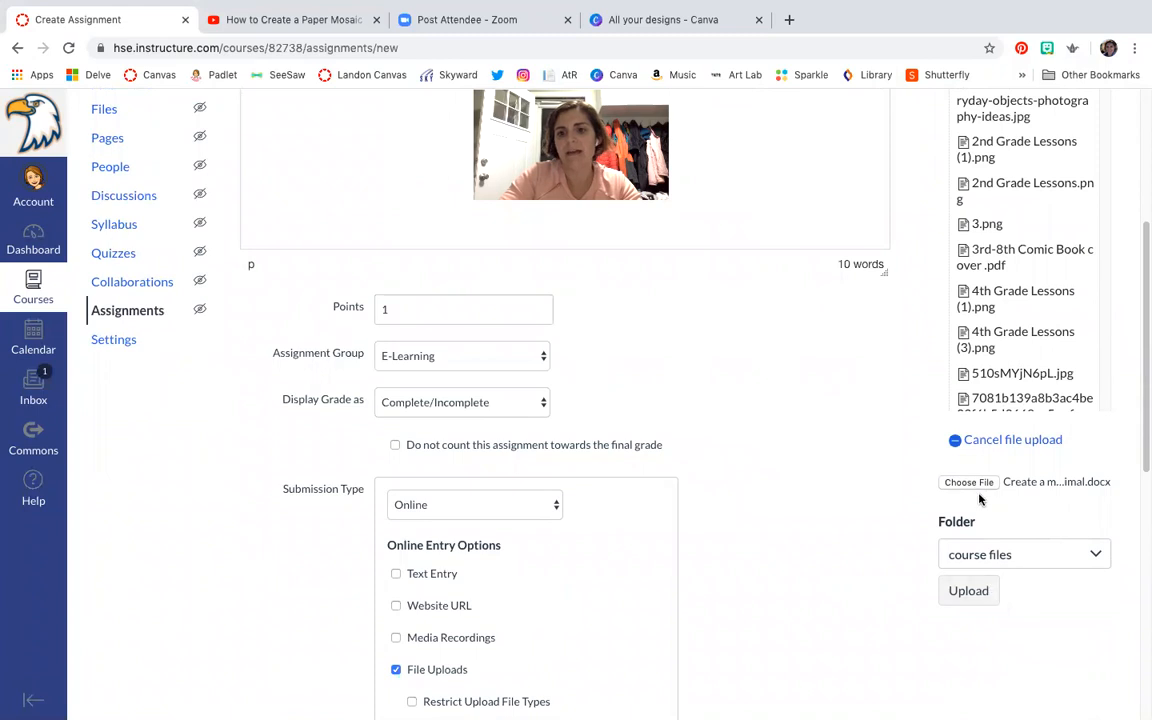
{"action": "left_click", "coordinate": [968, 591]}
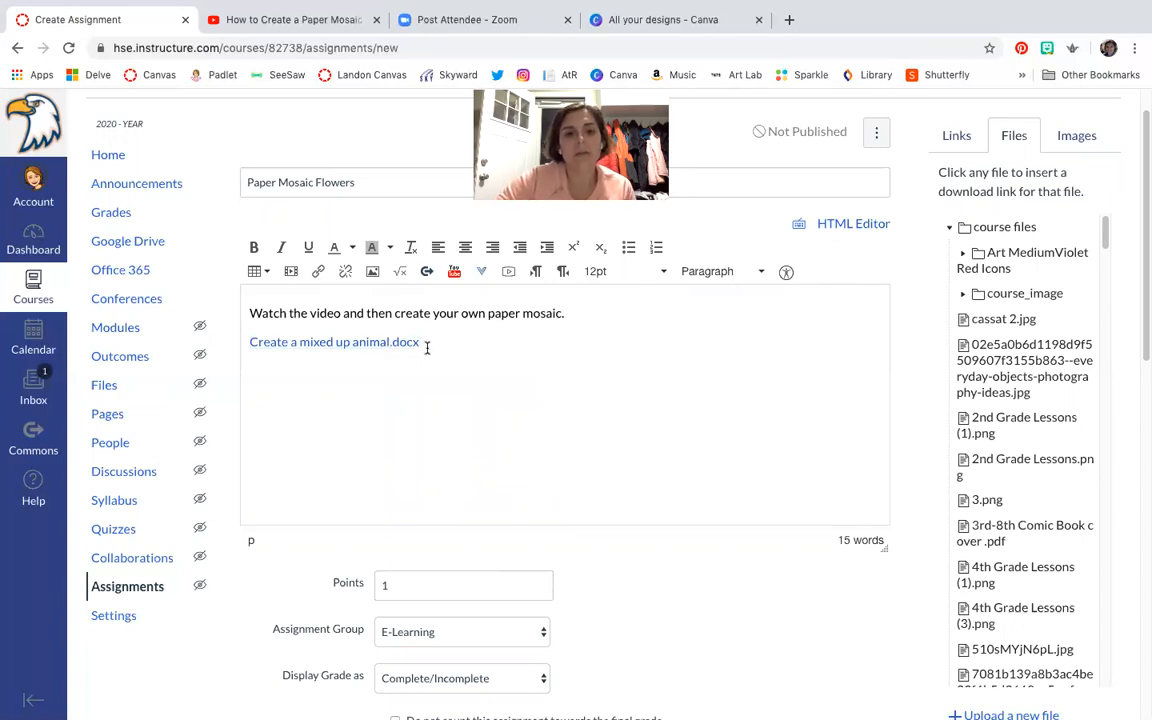
- Set the "Create a mixed up animal.docx" link to auto-open its inline preview and update the link
{"action": "left_click_drag", "start_coordinate": [427, 344], "coordinate": [246, 342]}
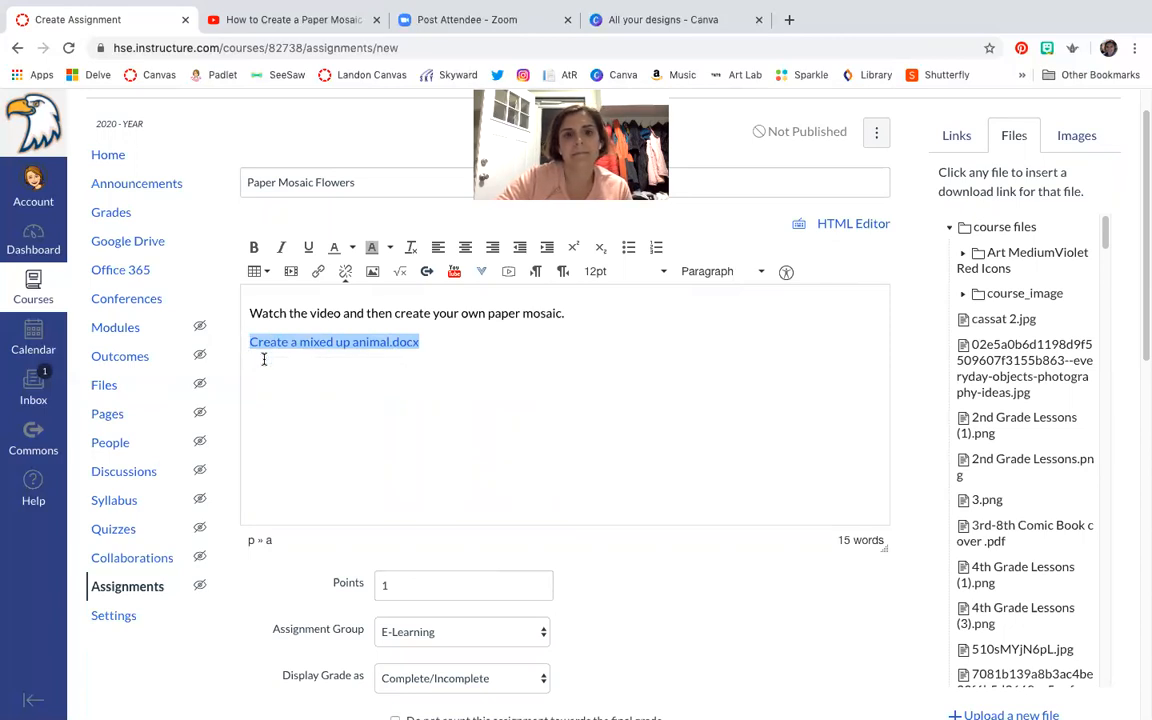
{"action": "left_click", "coordinate": [319, 275]}
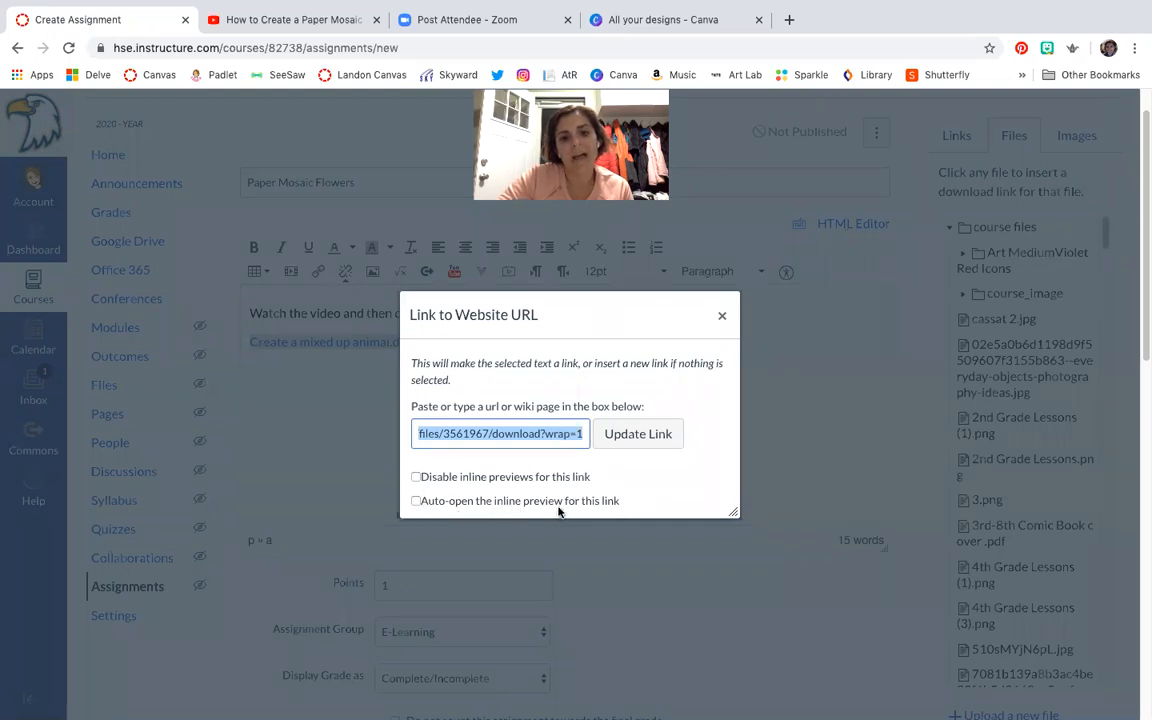
{"action": "left_click", "coordinate": [416, 501]}
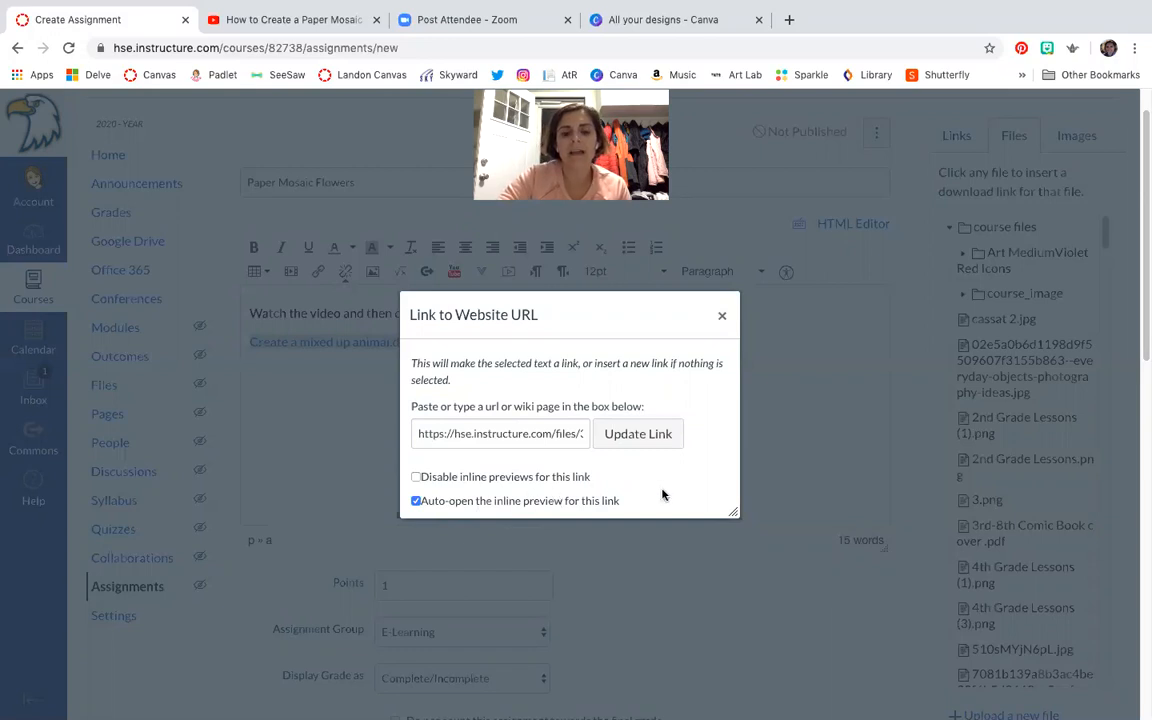
{"action": "left_click", "coordinate": [632, 435]}
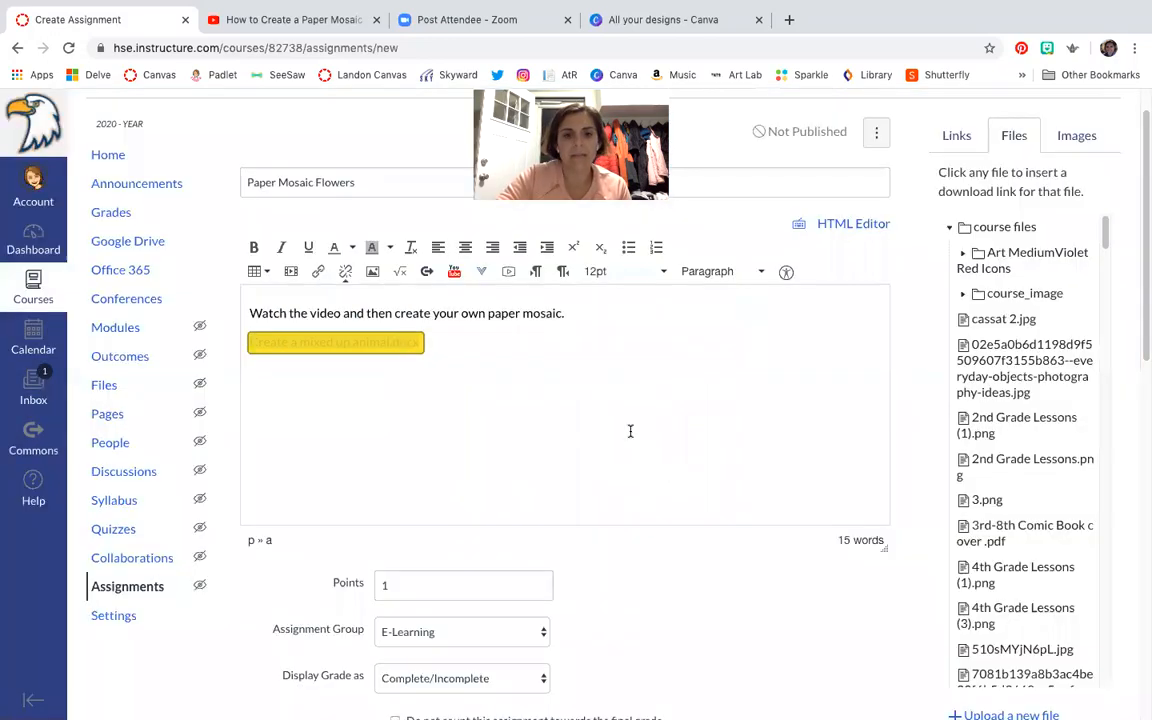
{"action": "left_click", "coordinate": [470, 364]}
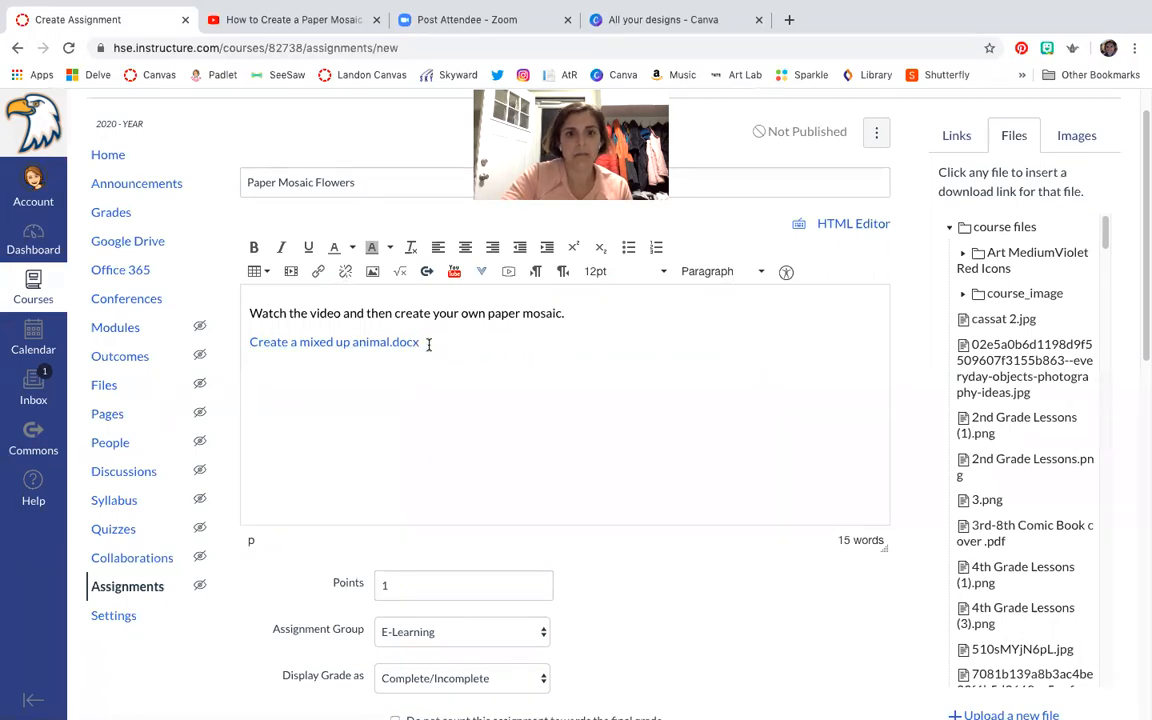
{"action": "left_click_drag", "start_coordinate": [442, 345], "coordinate": [245, 332]}
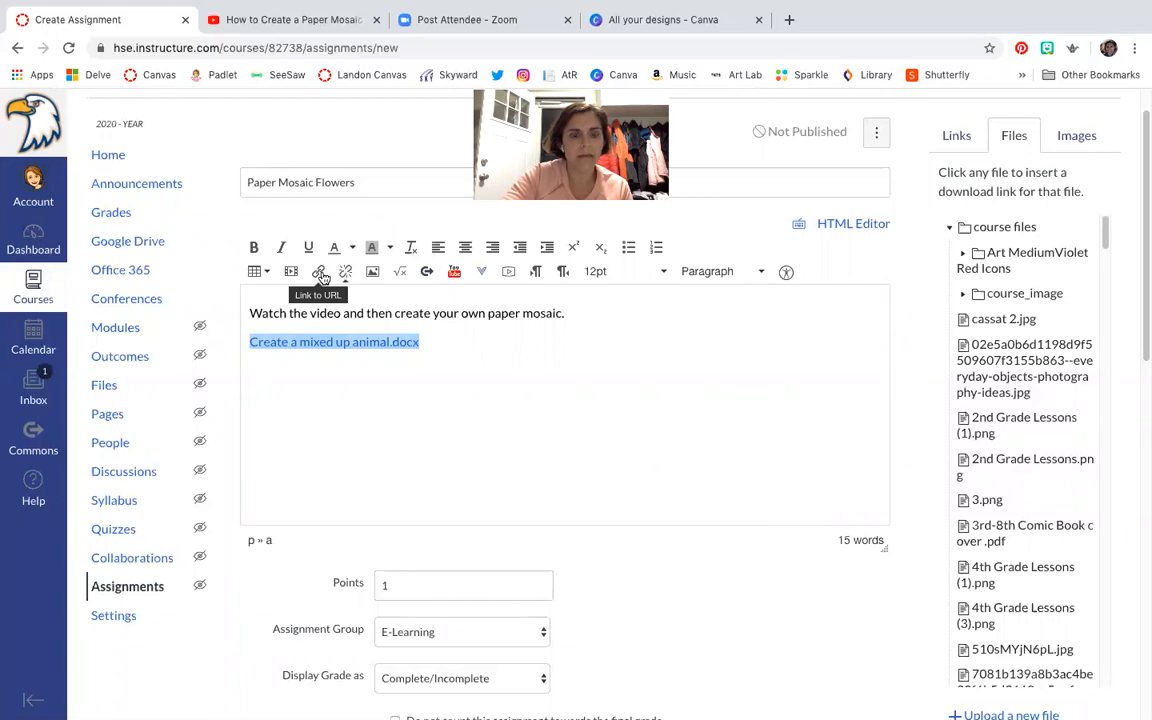
- Add the line "don't forget to upload your picture" below the document link in the assignment description
{"action": "left_click", "coordinate": [406, 378]}
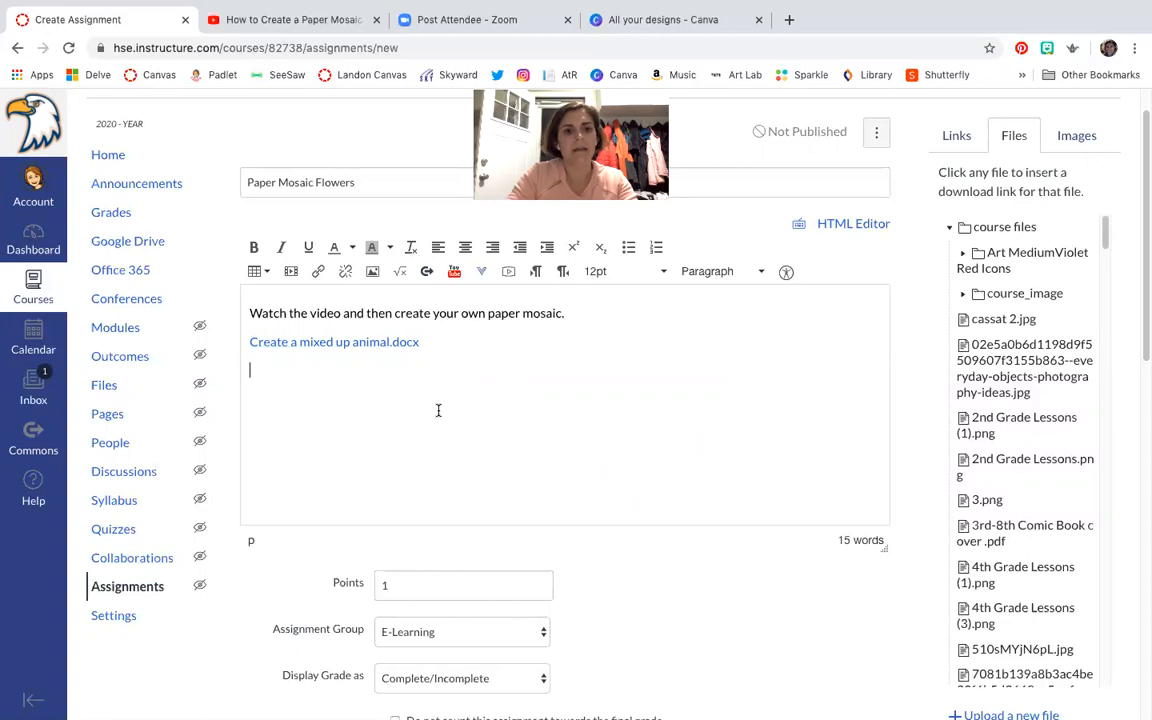
{"action": "type", "text": "don't fo"}
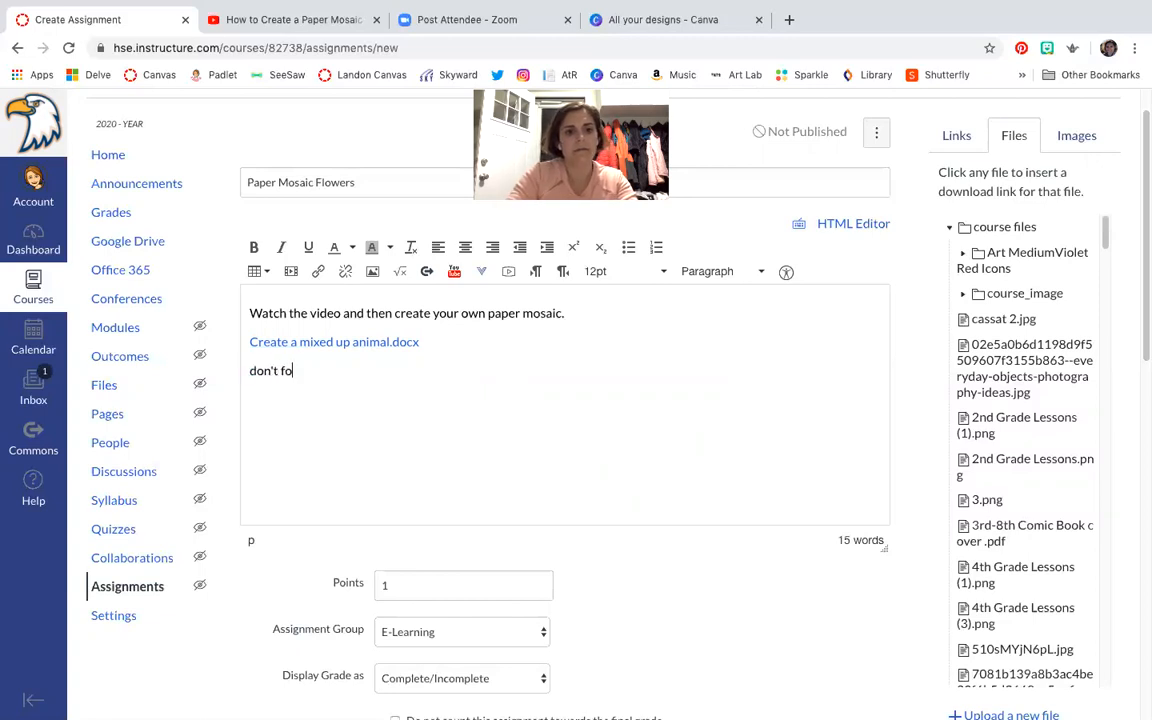
{"action": "type", "text": "er"}
{"action": "type", "text": "et to u"}
{"action": "type", "text": "plaod"}
{"action": "key", "text": "BackSpace"}
{"action": "key", "text": "BackSpace"}
{"action": "key", "text": "BackSpace"}
{"action": "type", "text": "oaad y"}
{"action": "key", "text": "BackSpace"}
{"action": "key", "text": "BackSpace"}
{"action": "key", "text": "BackSpace"}
{"action": "key", "text": "BackSpace"}
{"action": "type", "text": "d yoru"}
{"action": "type", "text": "u"}
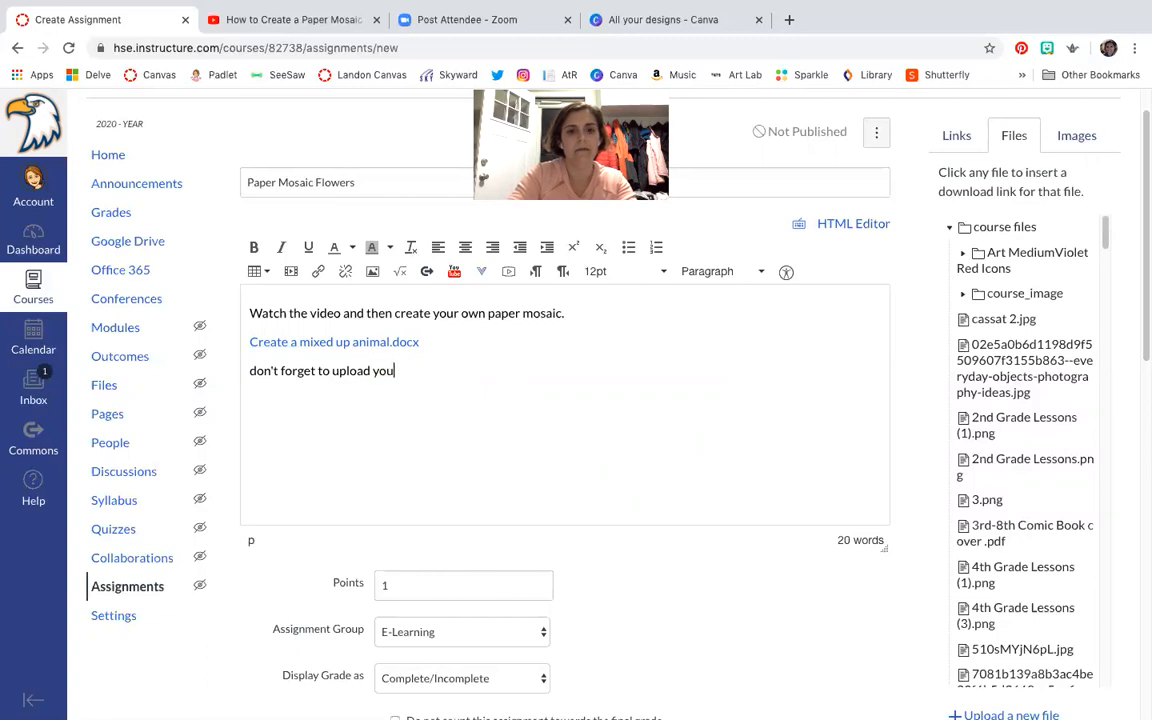
{"action": "type", "text": "r picture"}
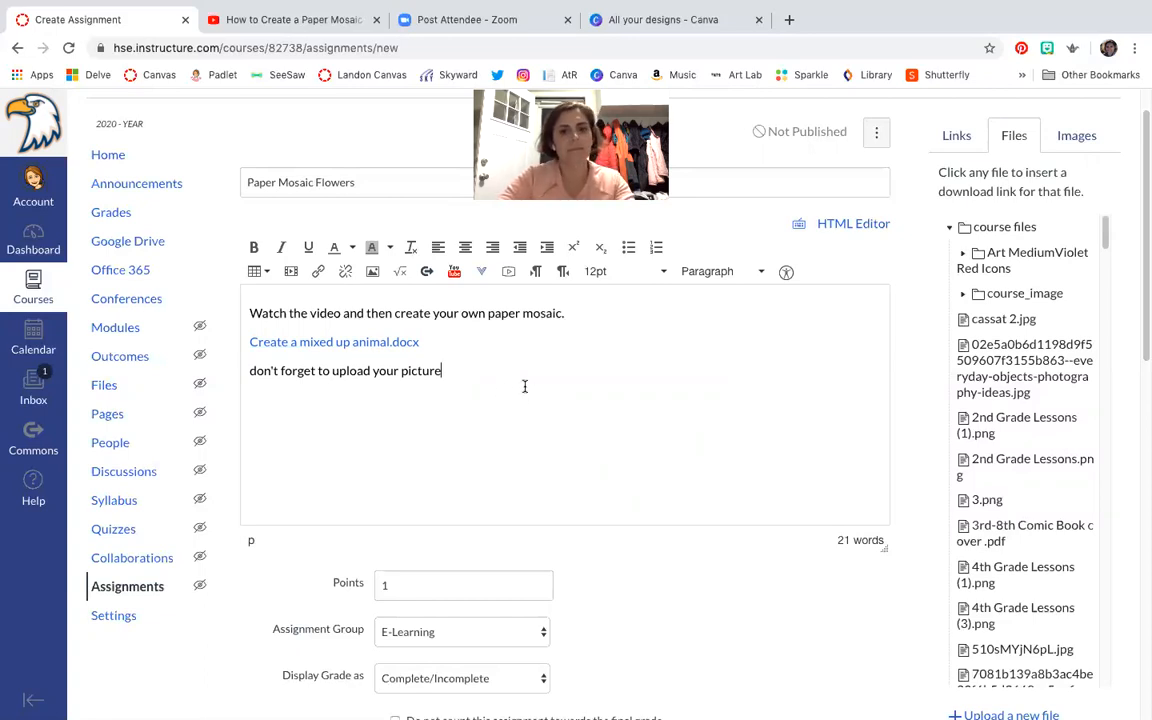
- Start a new line in the description, try searching the embedded YouTube tool for "paper flower mosaic", and close the tool
{"action": "key", "text": "Return"}
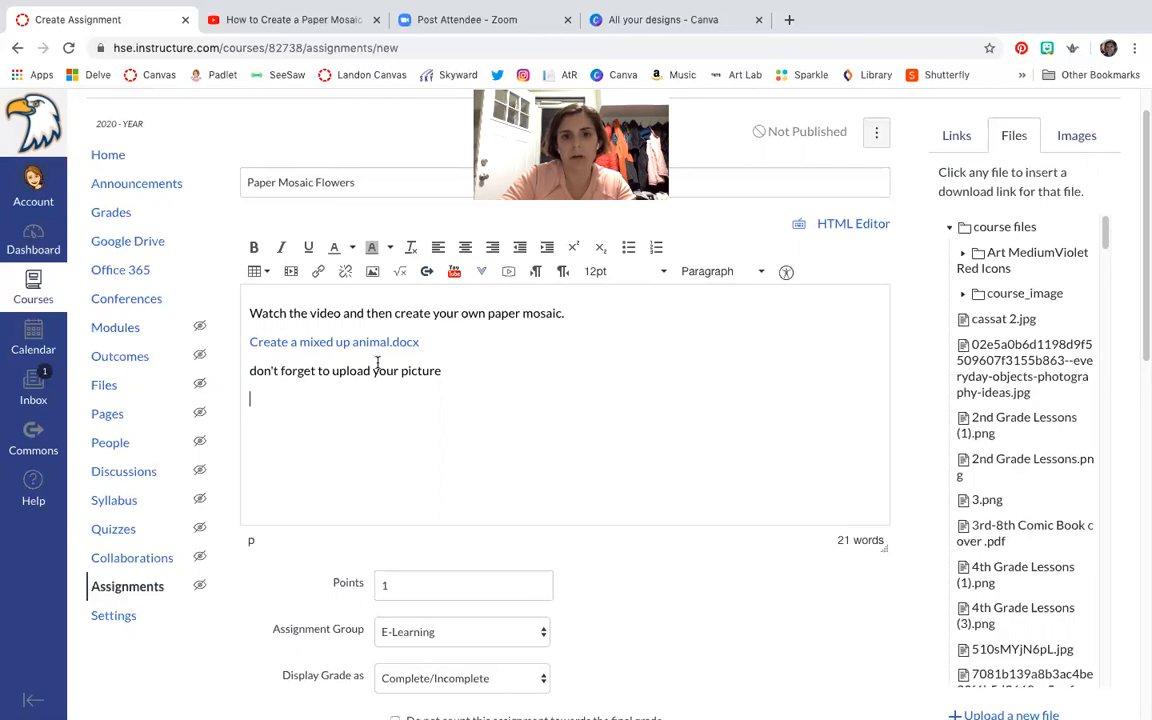
{"action": "left_click", "coordinate": [454, 271]}
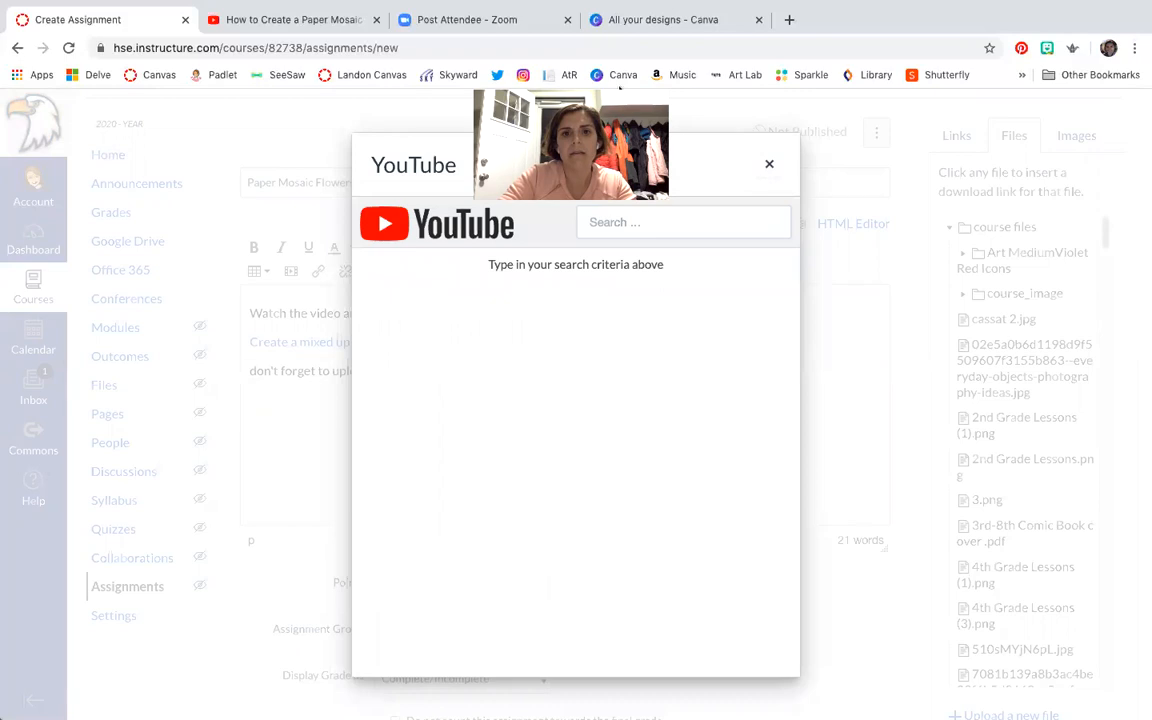
{"action": "left_click", "coordinate": [634, 225]}
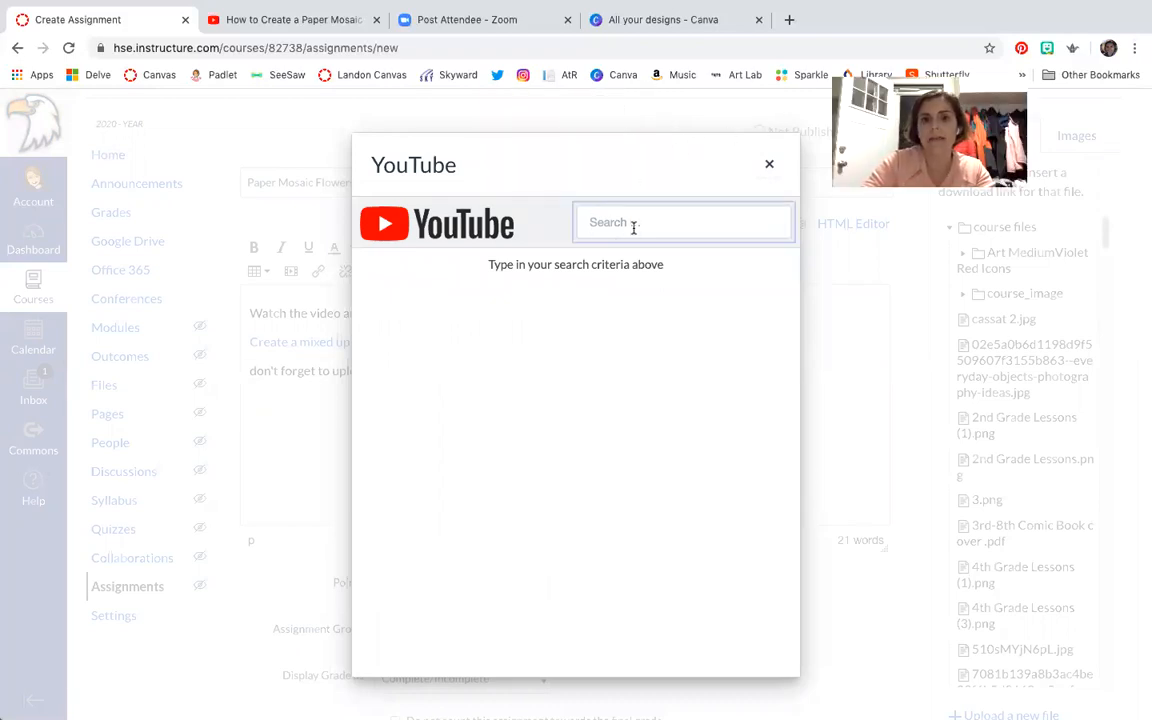
{"action": "type", "text": "paper flower mosaic"}
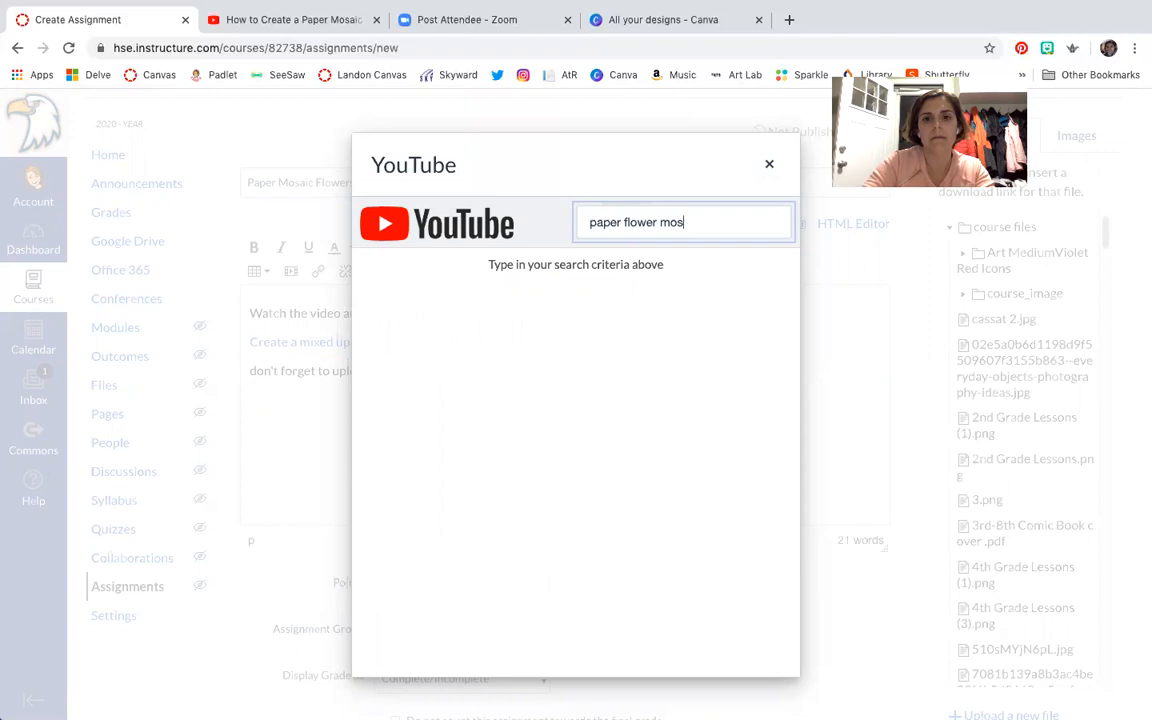
{"action": "key", "text": "Return"}
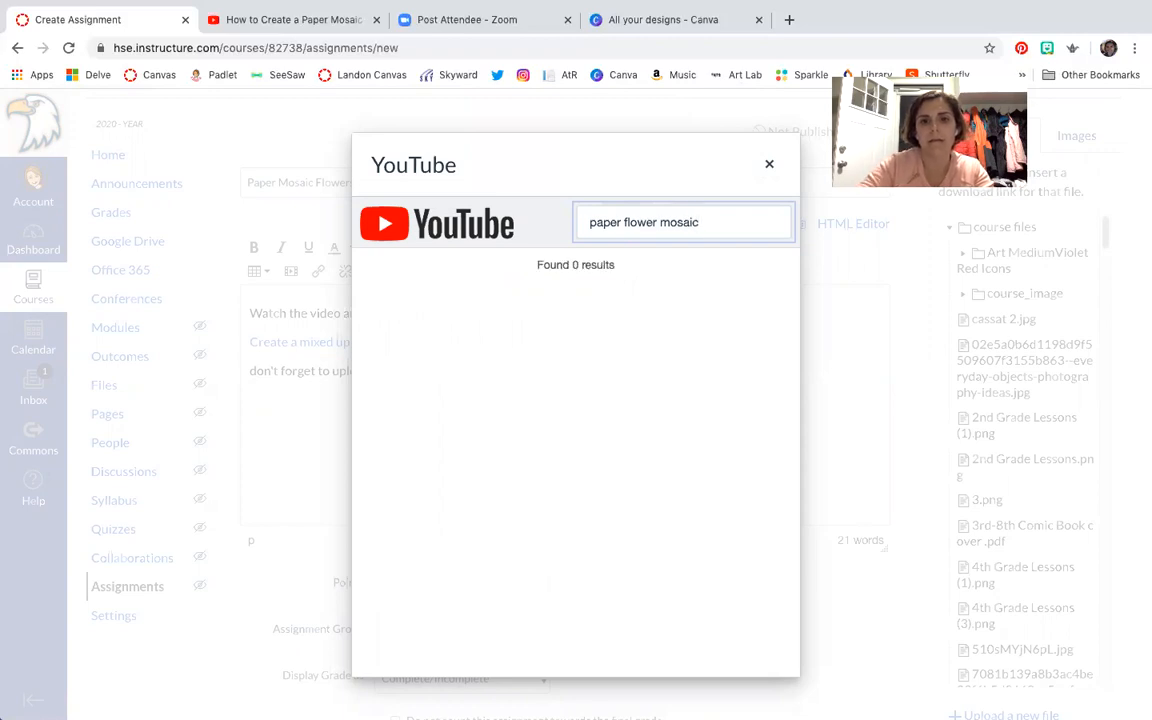
{"action": "left_click_drag", "start_coordinate": [727, 224], "coordinate": [563, 229]}
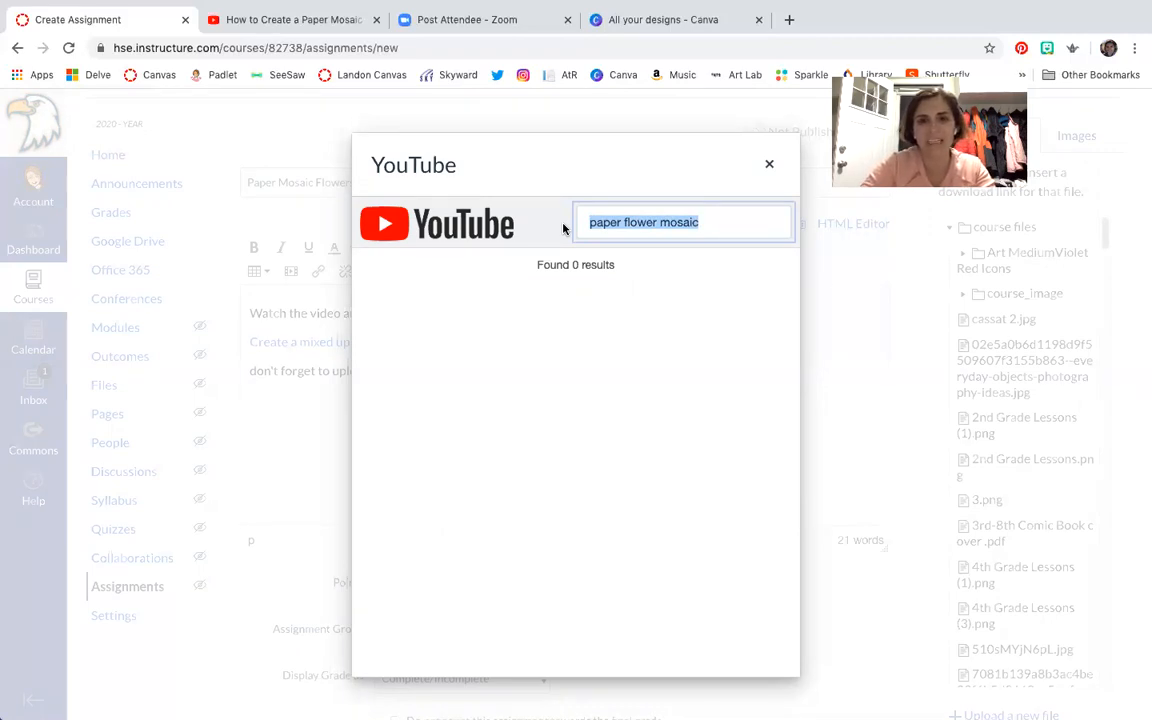
{"action": "left_click", "coordinate": [725, 222]}
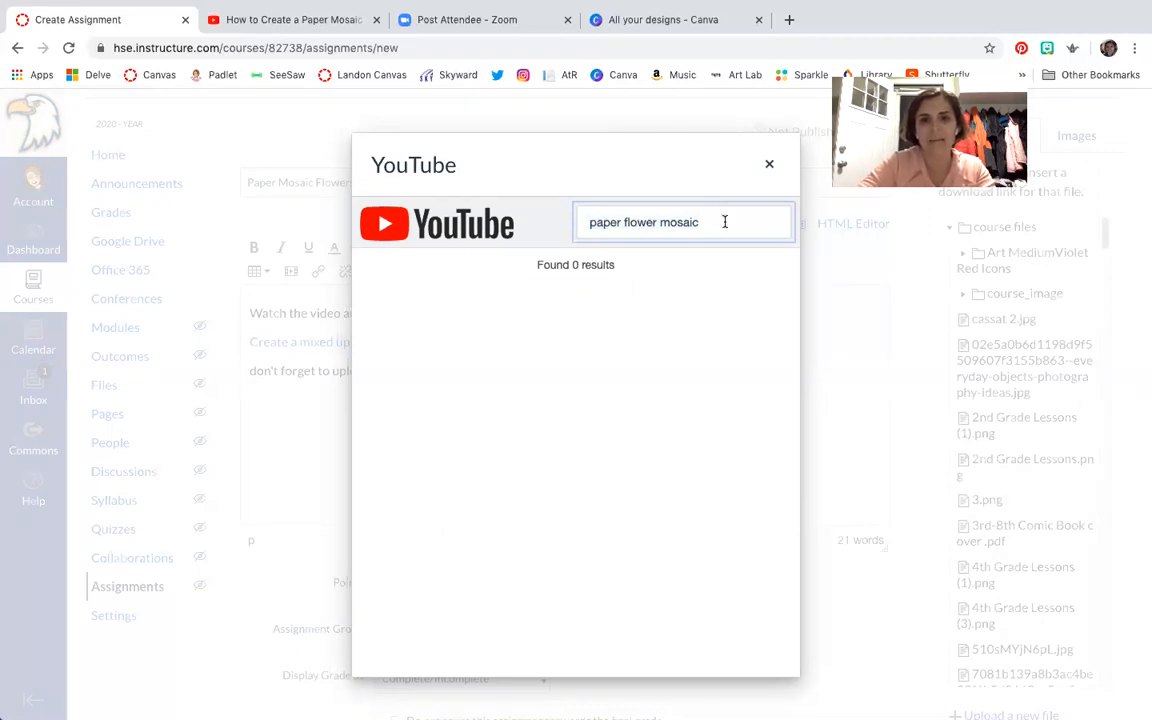
{"action": "left_click", "coordinate": [767, 165]}
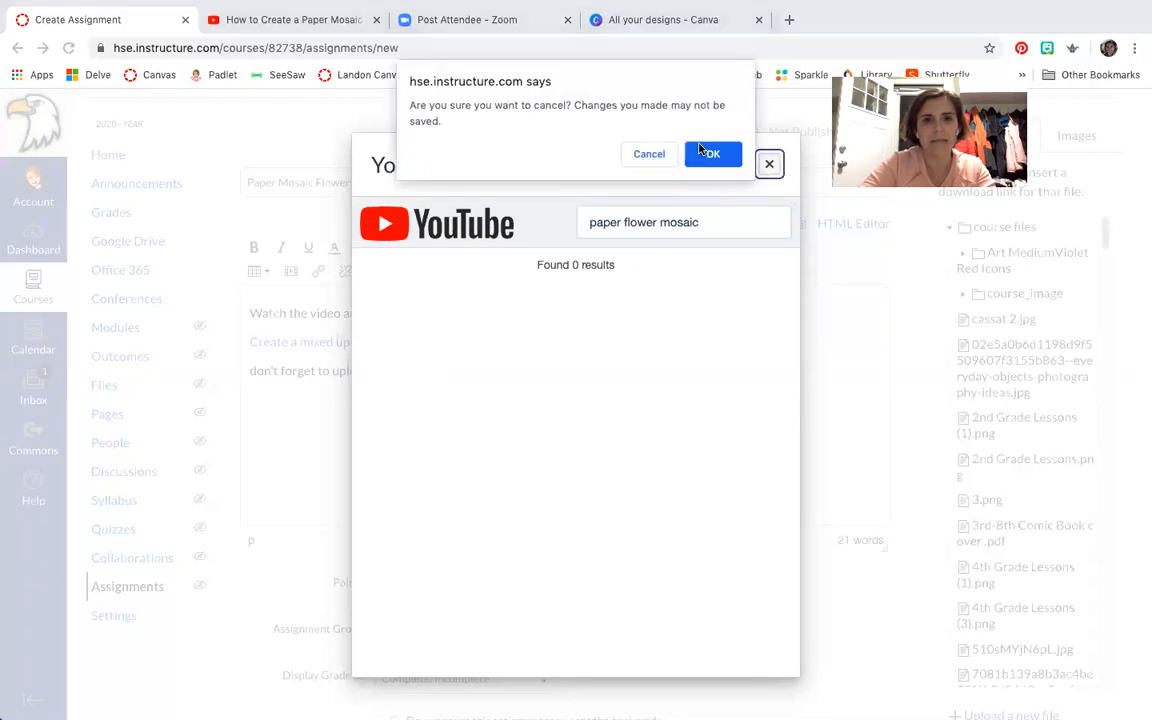
{"action": "left_click", "coordinate": [652, 156]}
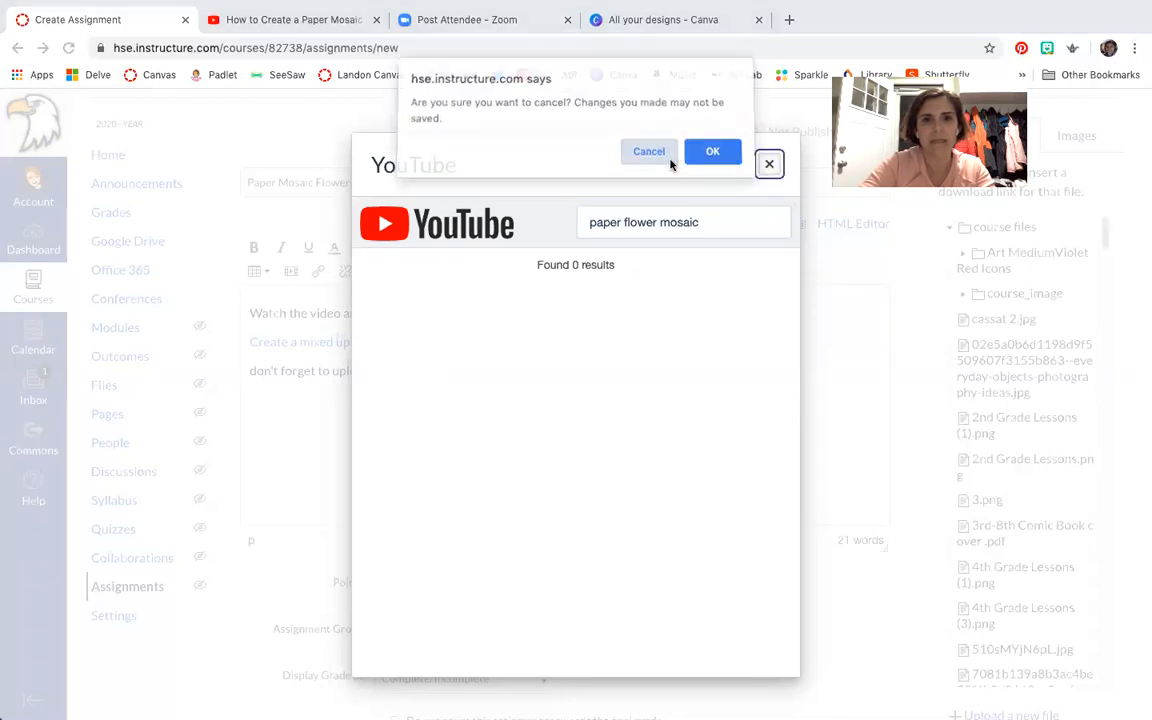
{"action": "left_click", "coordinate": [762, 168]}
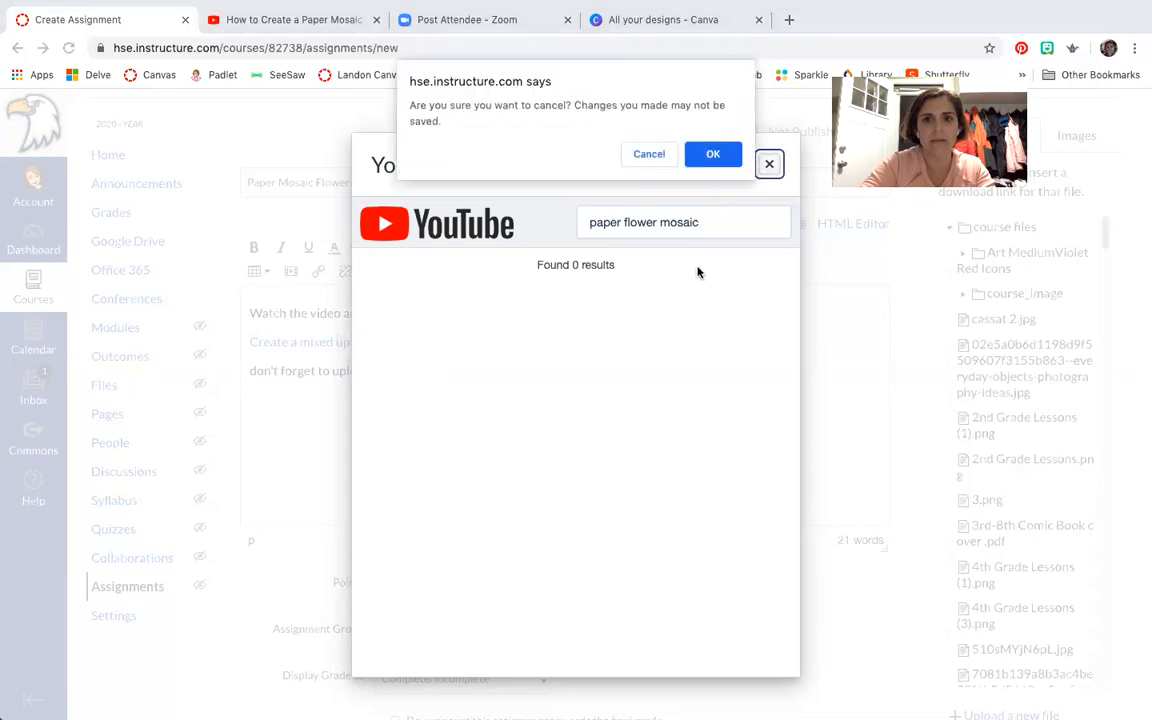
{"action": "left_click", "coordinate": [711, 156]}
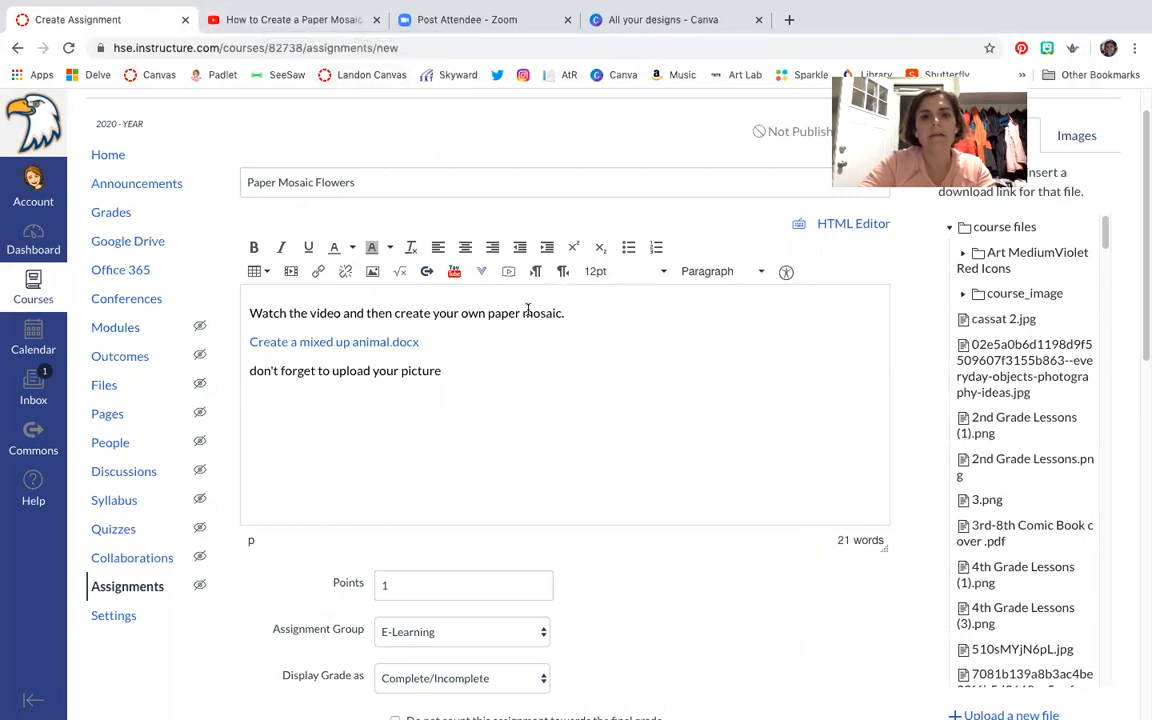
- Try a broader search for "flower" in the embedded YouTube tool and close it without inserting a video
{"action": "left_click", "coordinate": [456, 274]}
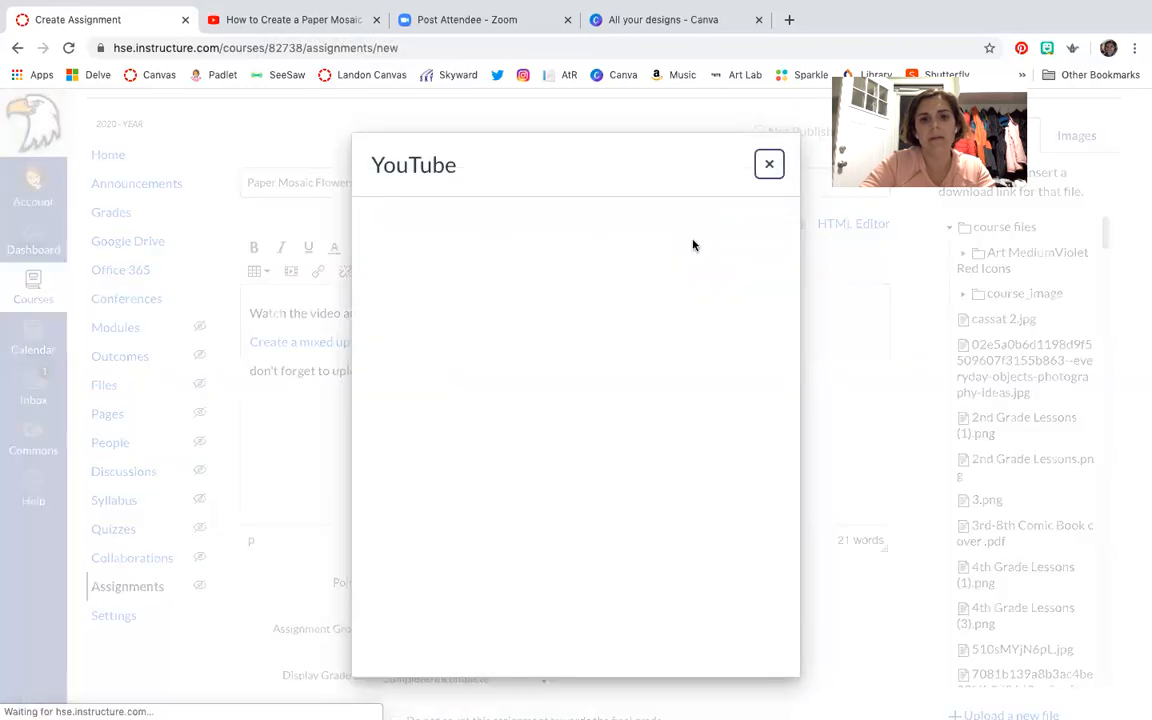
{"action": "left_click", "coordinate": [657, 222]}
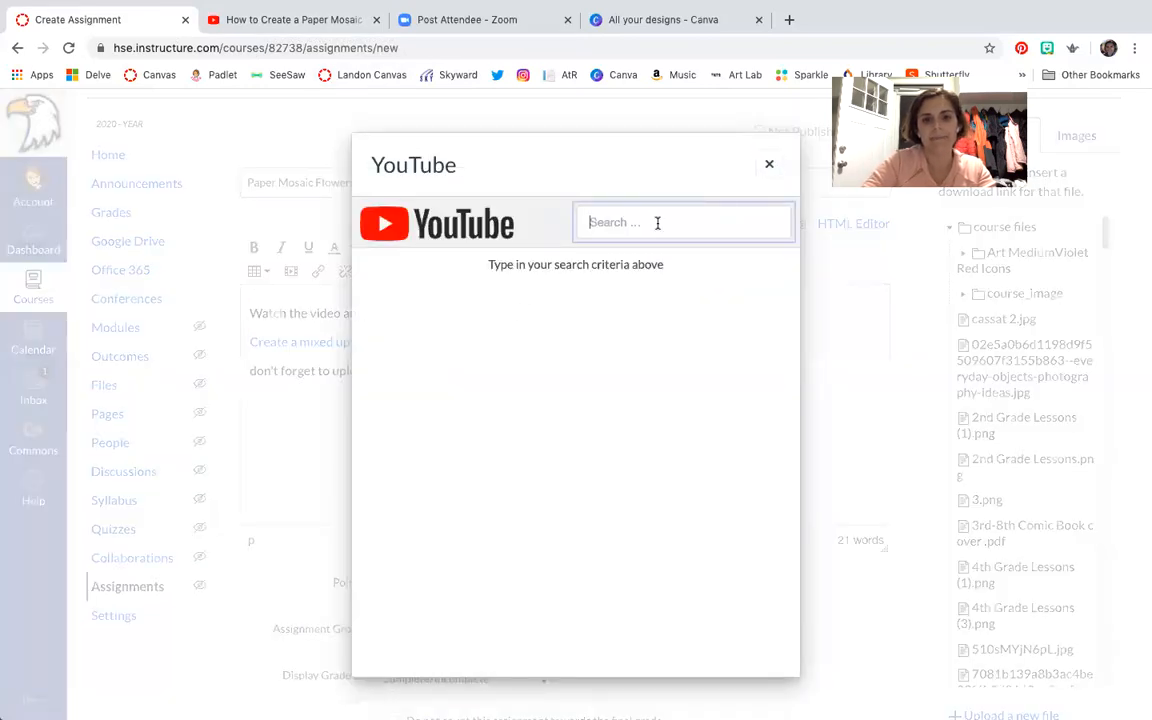
{"action": "type", "text": "flower"}
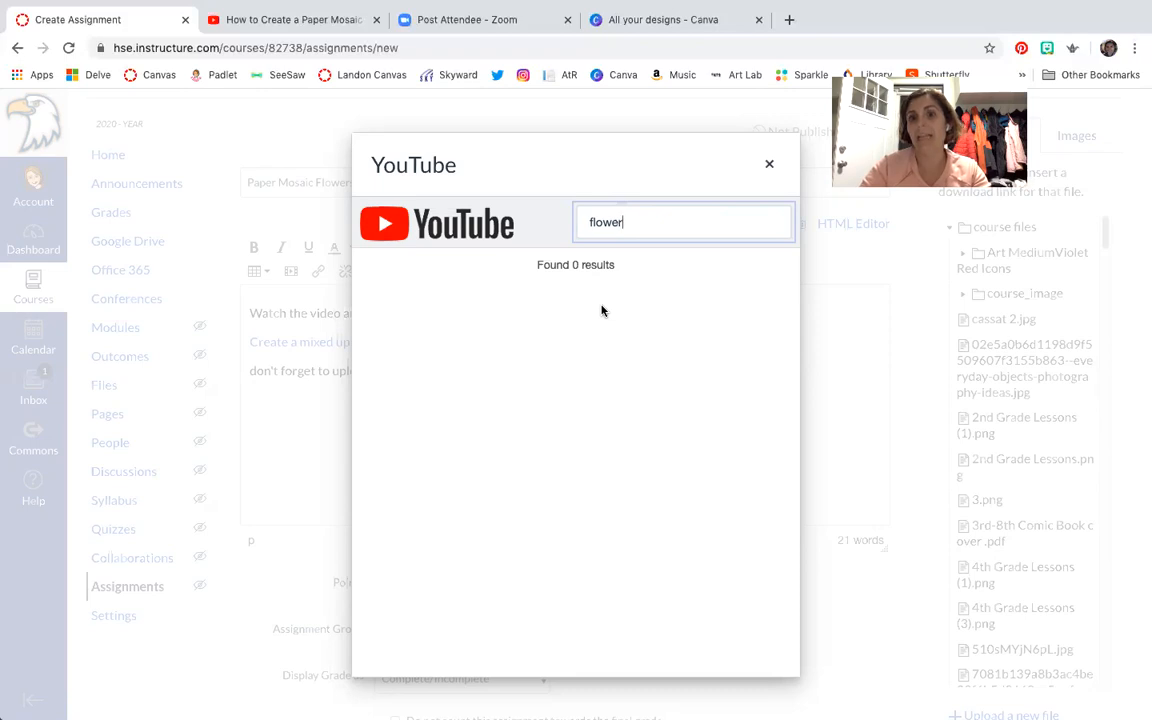
{"action": "left_click", "coordinate": [771, 168]}
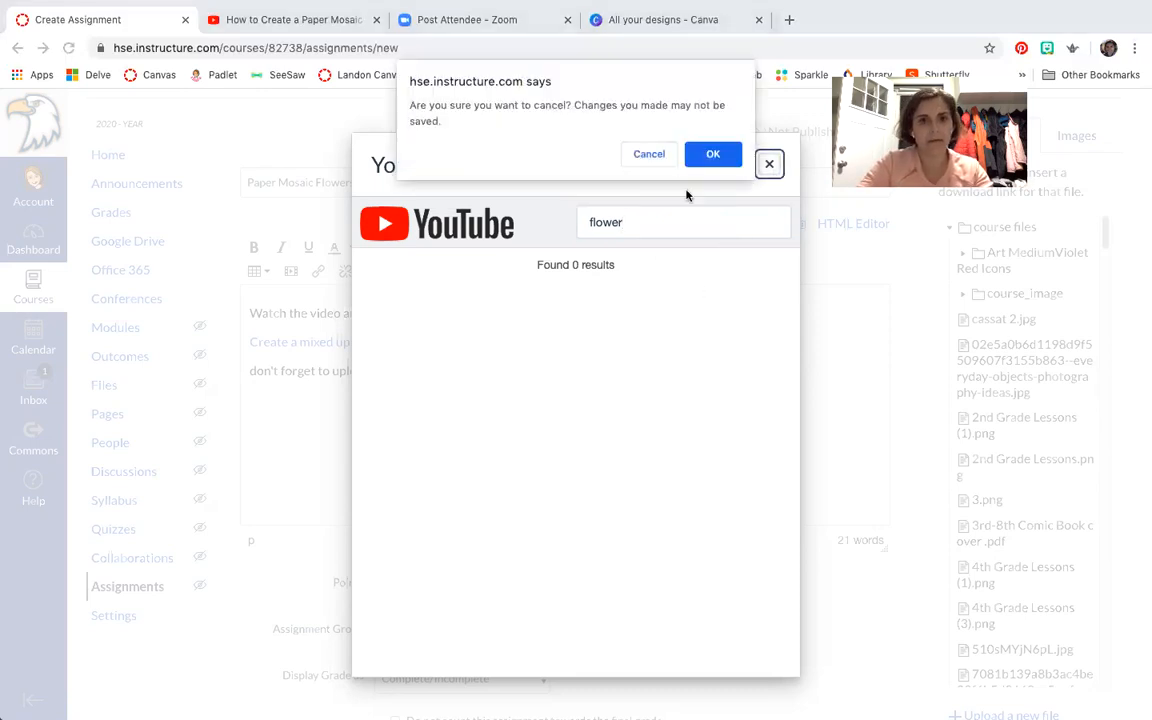
{"action": "left_click", "coordinate": [726, 155]}
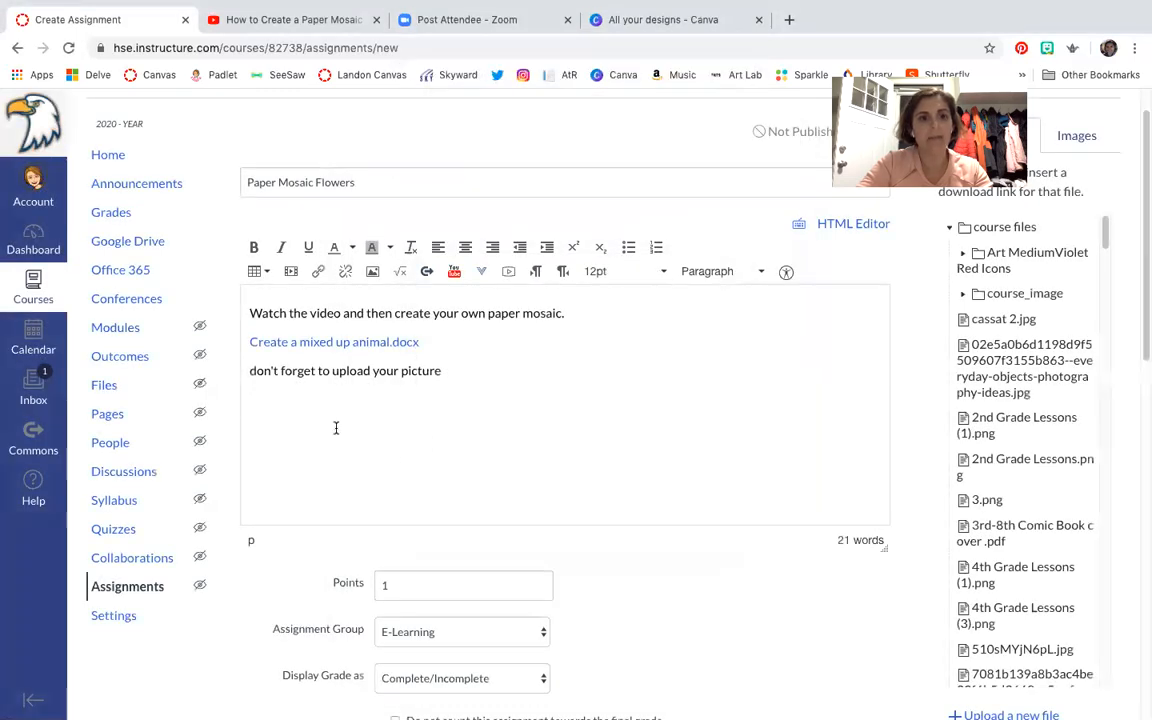
- Switch to YouTube and copy the share link of the "How to Create a Paper Mosaic" video
{"action": "left_click", "coordinate": [283, 28]}
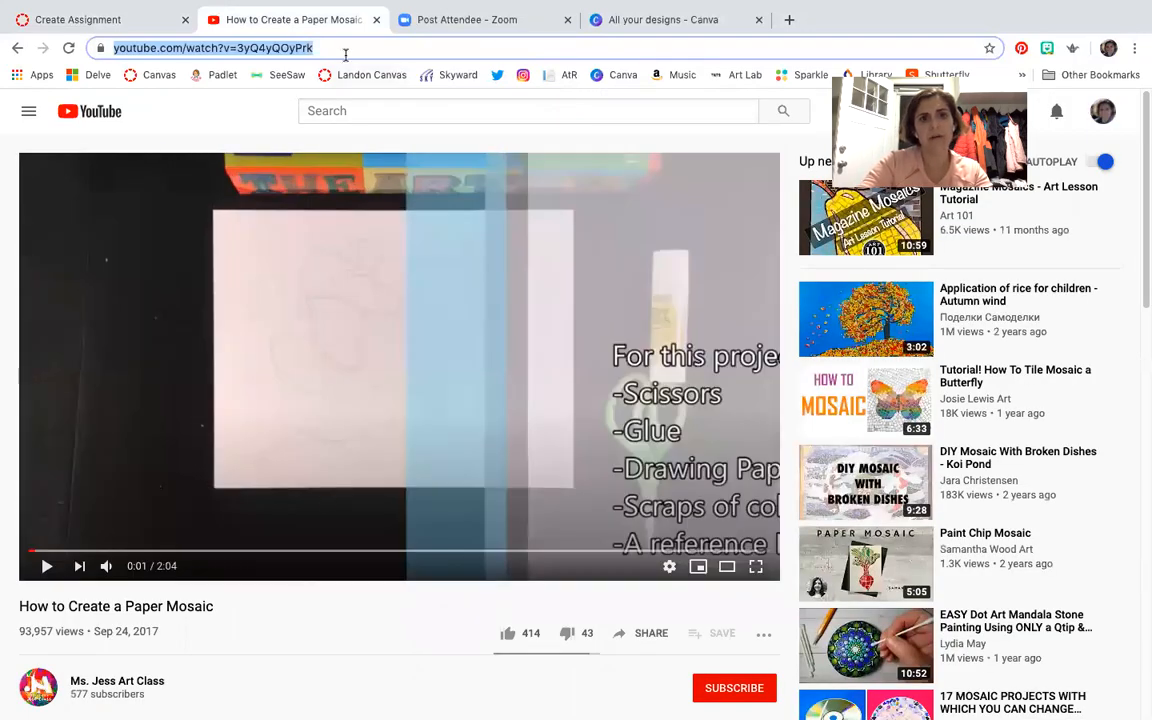
{"action": "left_click", "coordinate": [348, 50]}
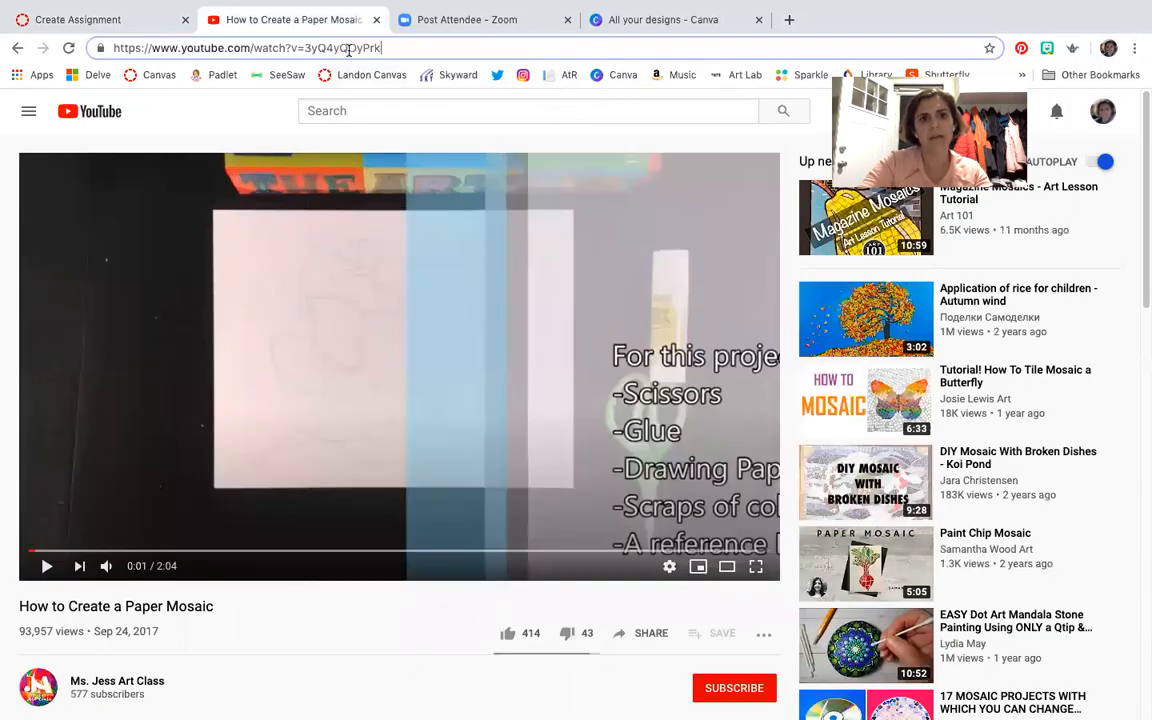
{"action": "double_click", "coordinate": [409, 48]}
{"action": "left_click", "coordinate": [624, 633]}
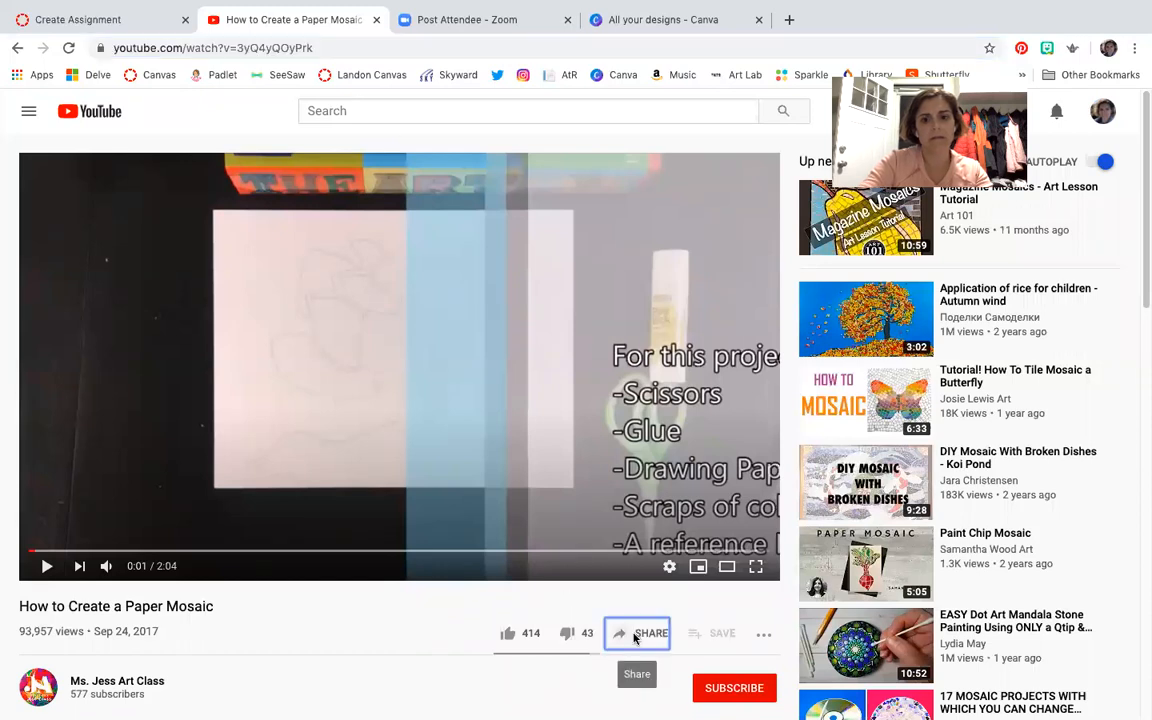
{"action": "left_click", "coordinate": [730, 434]}
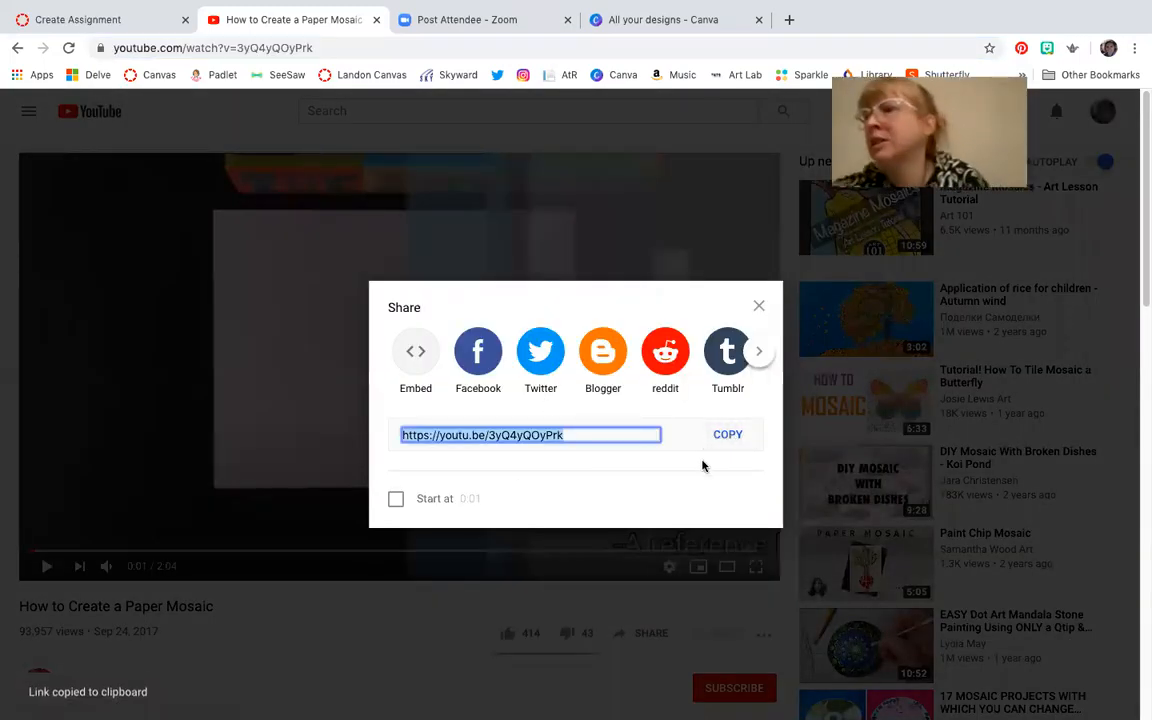
{"action": "left_click", "coordinate": [758, 305]}
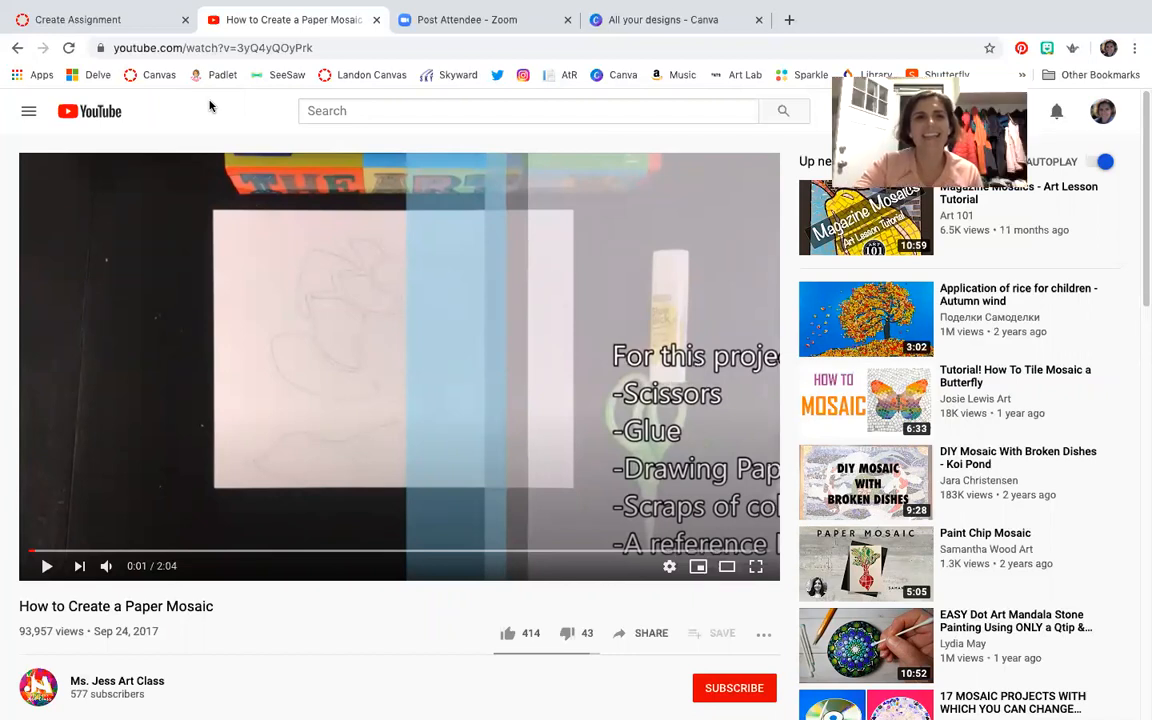
{"action": "left_click", "coordinate": [651, 635]}
{"action": "left_click", "coordinate": [728, 438]}
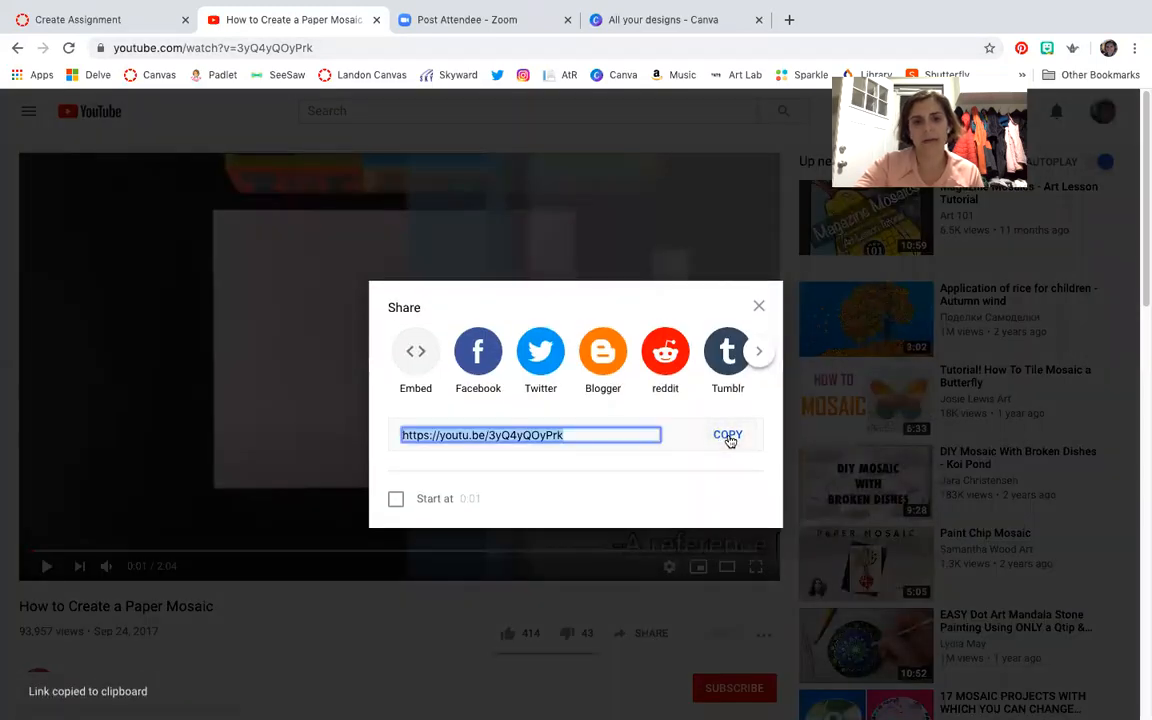
{"action": "left_click", "coordinate": [759, 305]}
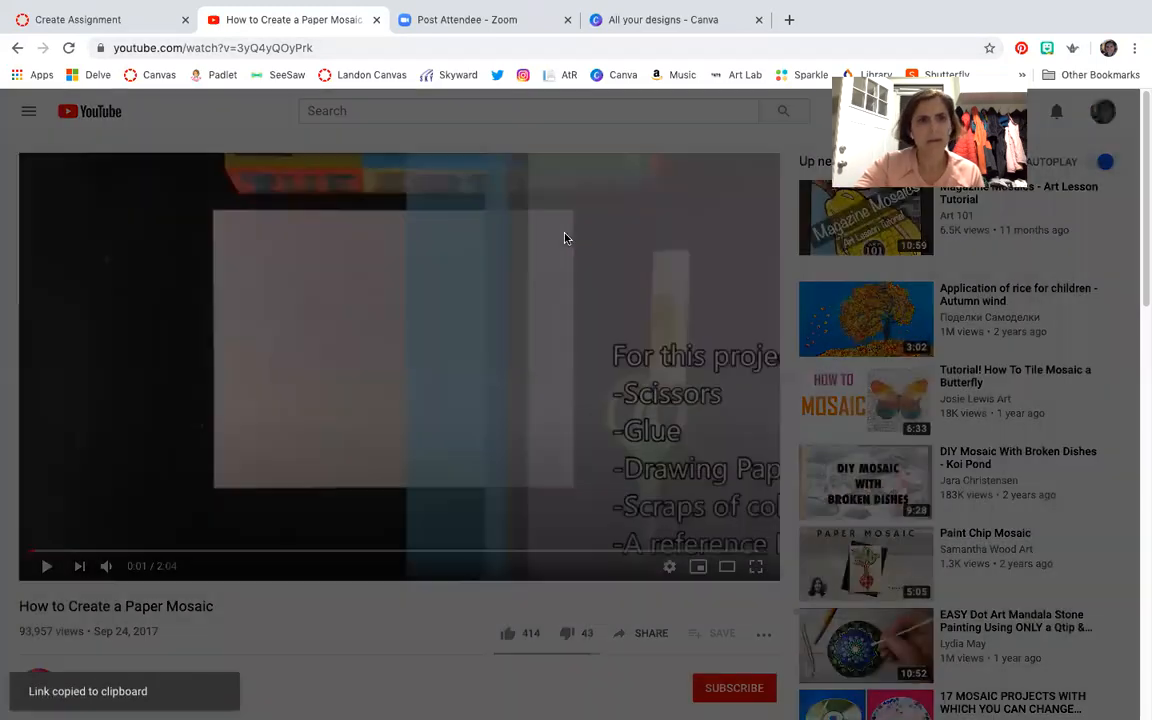
{"action": "left_click", "coordinate": [143, 31]}
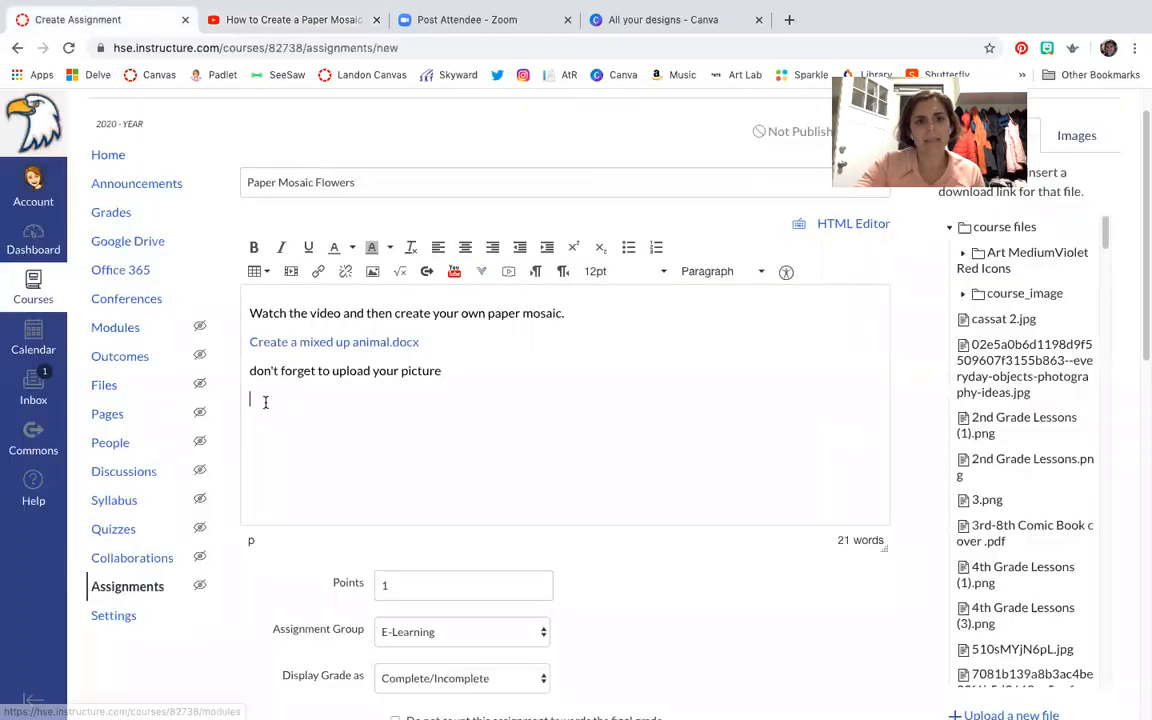
{"action": "left_click", "coordinate": [318, 272]}
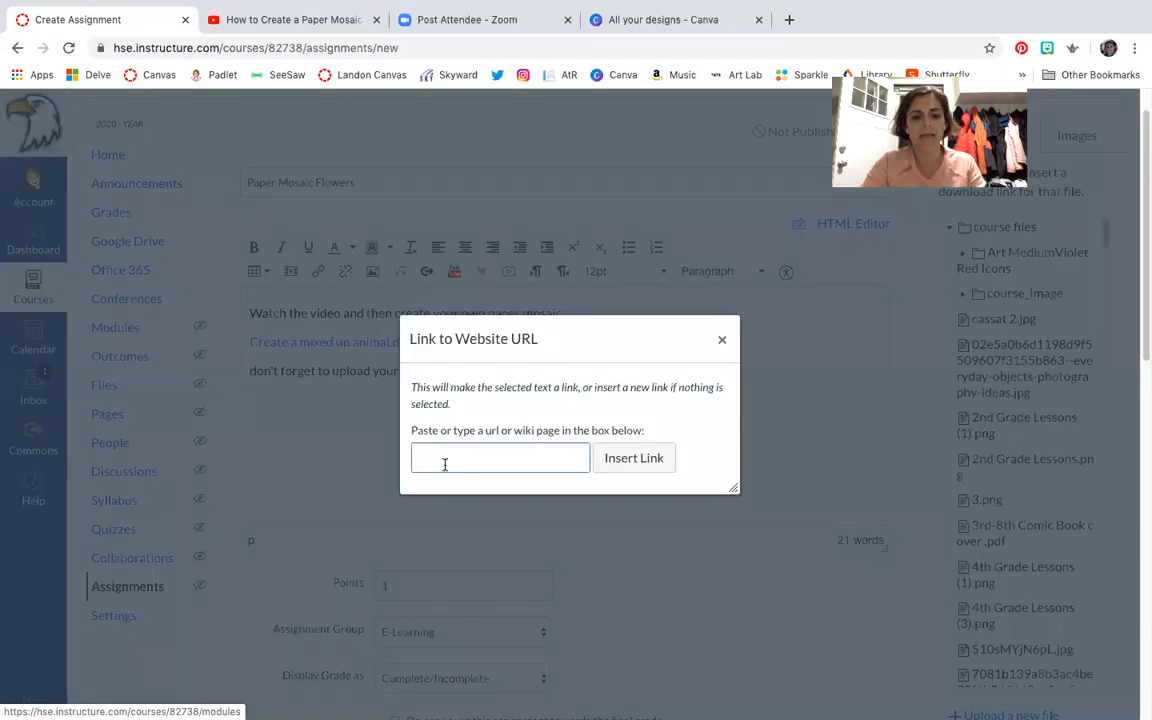
{"action": "key", "text": "super+v"}
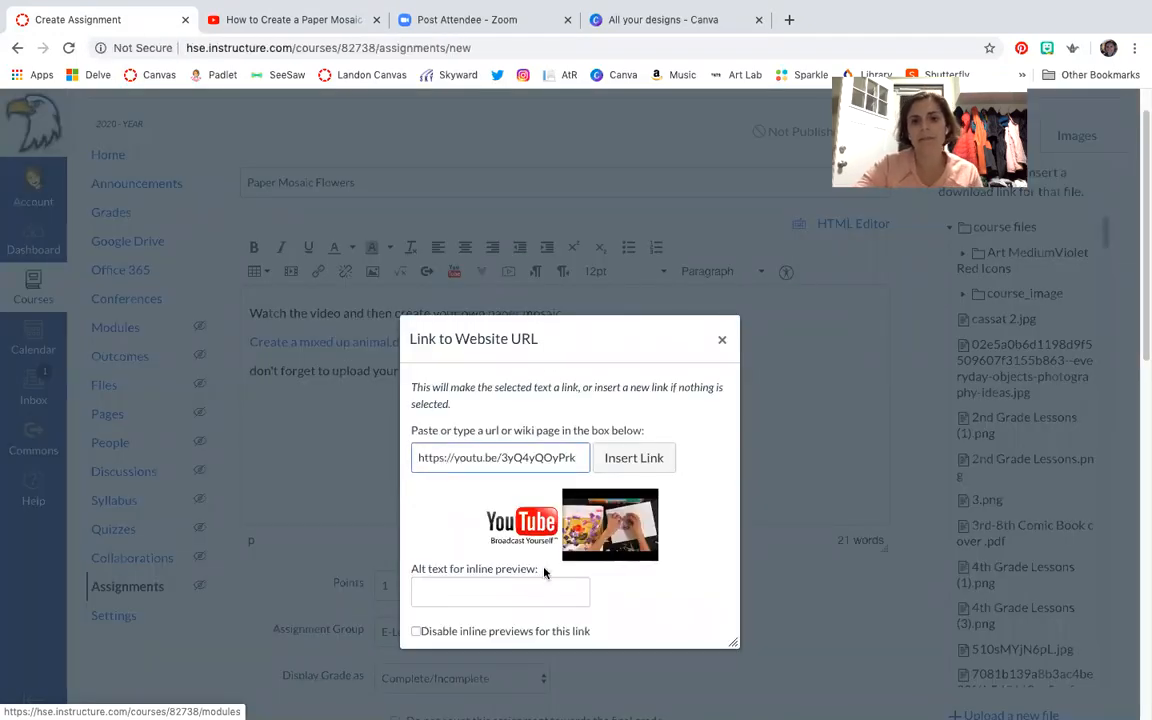
{"action": "left_click", "coordinate": [633, 458]}
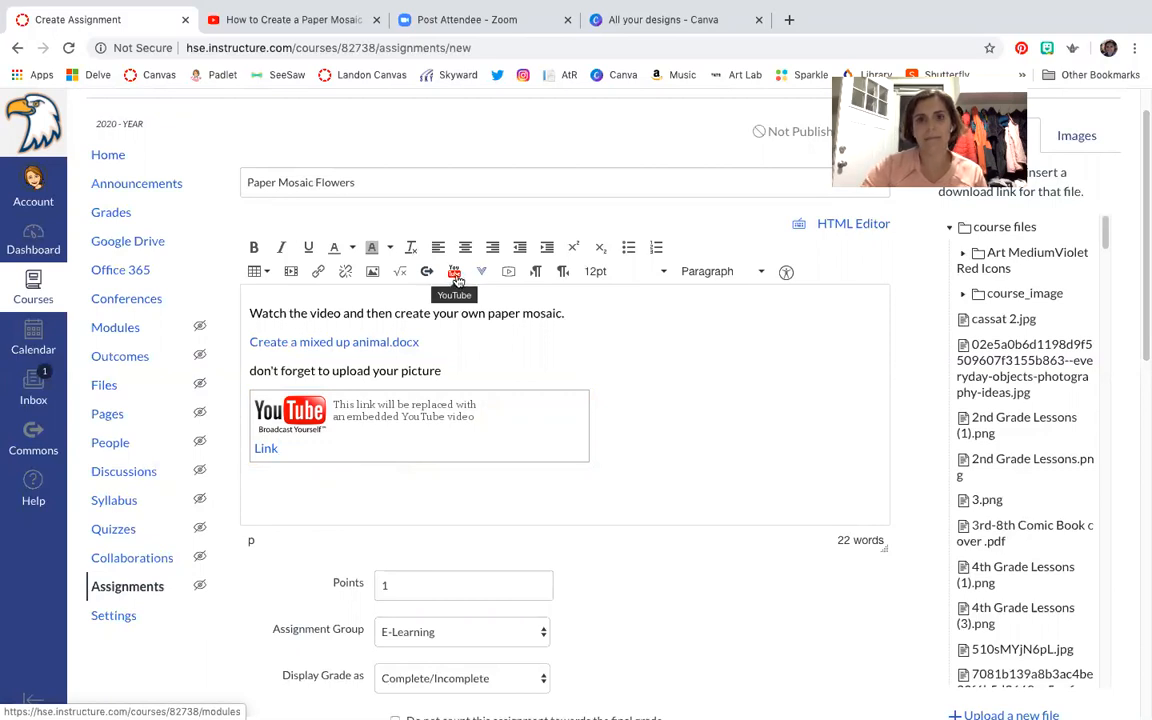
- Review the assignment's points field and the available grade display options, choosing Complete/Incomplete
{"action": "scroll", "coordinate": [632, 420], "scroll_direction": "down", "scroll_amount": 3}
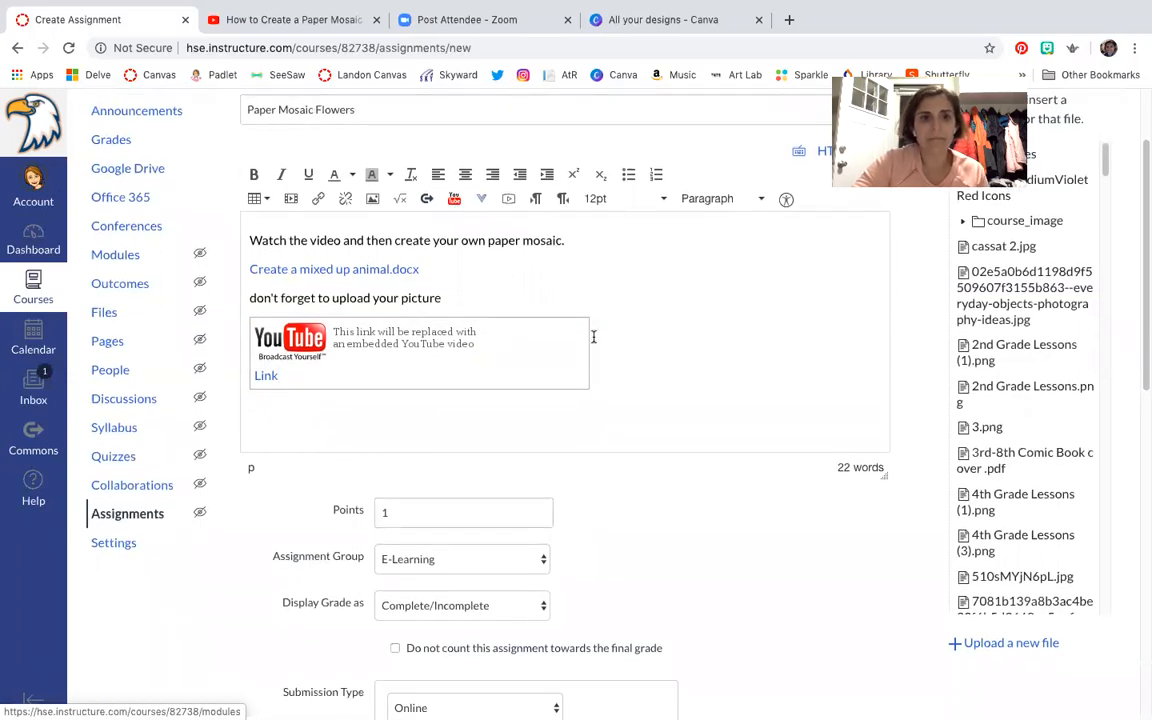
{"action": "scroll", "coordinate": [517, 327], "scroll_direction": "up", "scroll_amount": 2}
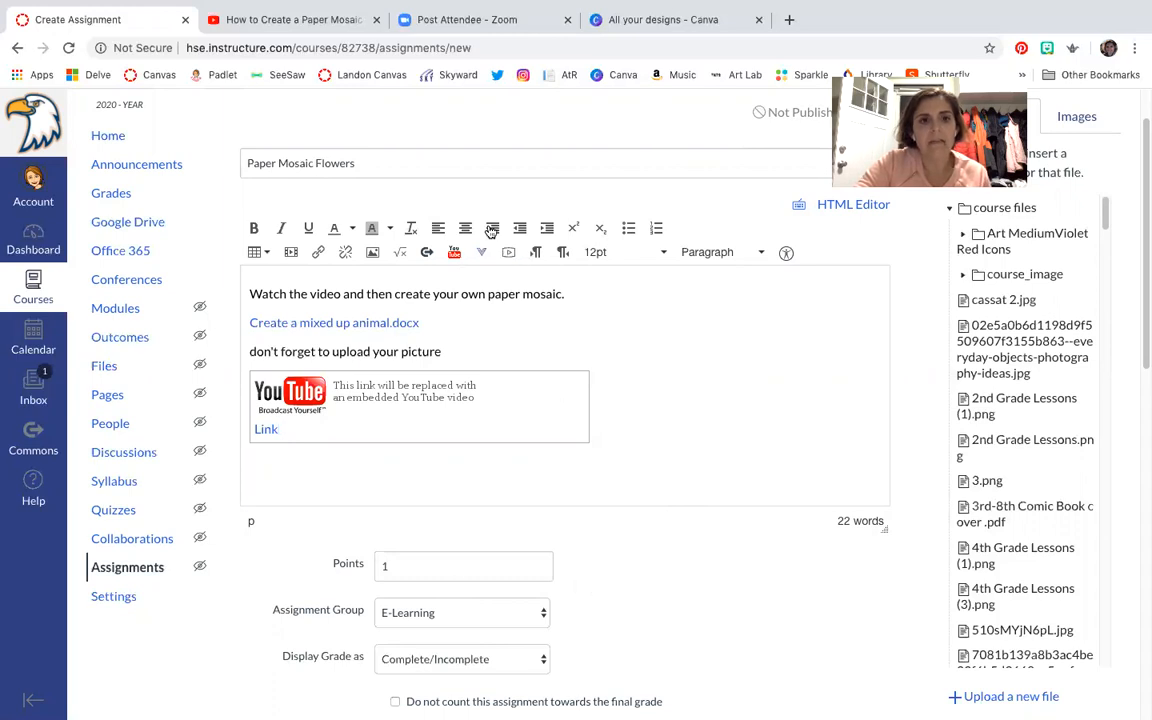
{"action": "scroll", "coordinate": [576, 527], "scroll_direction": "down", "scroll_amount": 1}
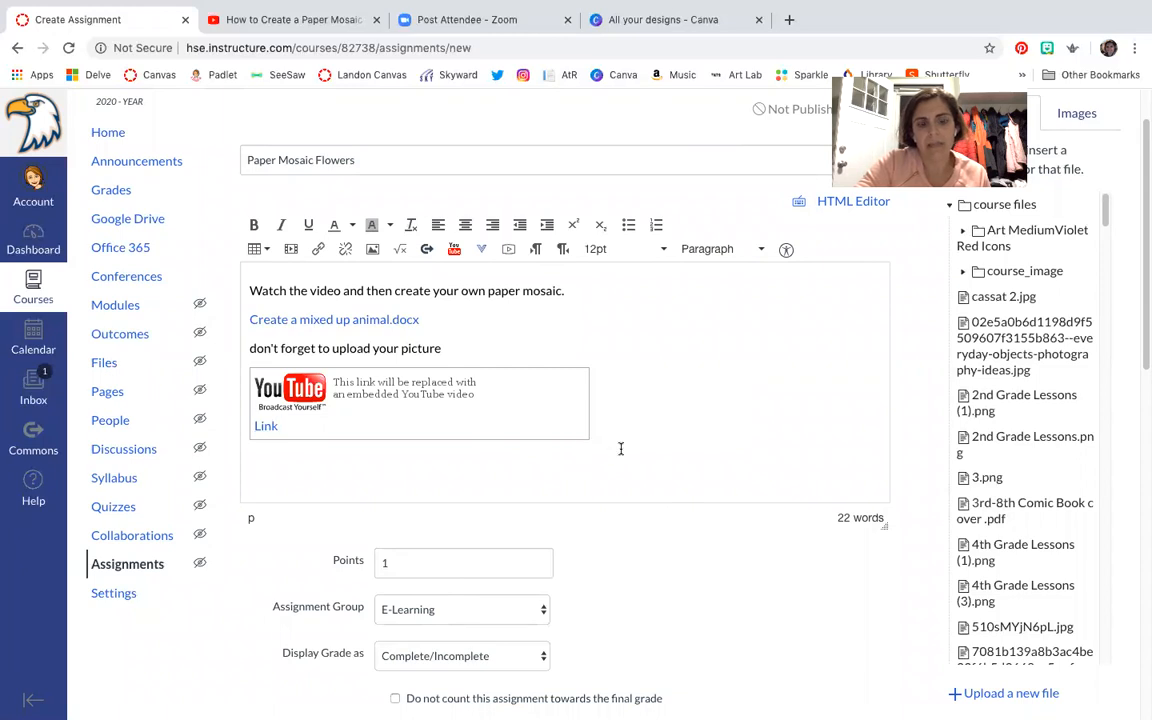
{"action": "scroll", "coordinate": [620, 449], "scroll_direction": "down", "scroll_amount": 5}
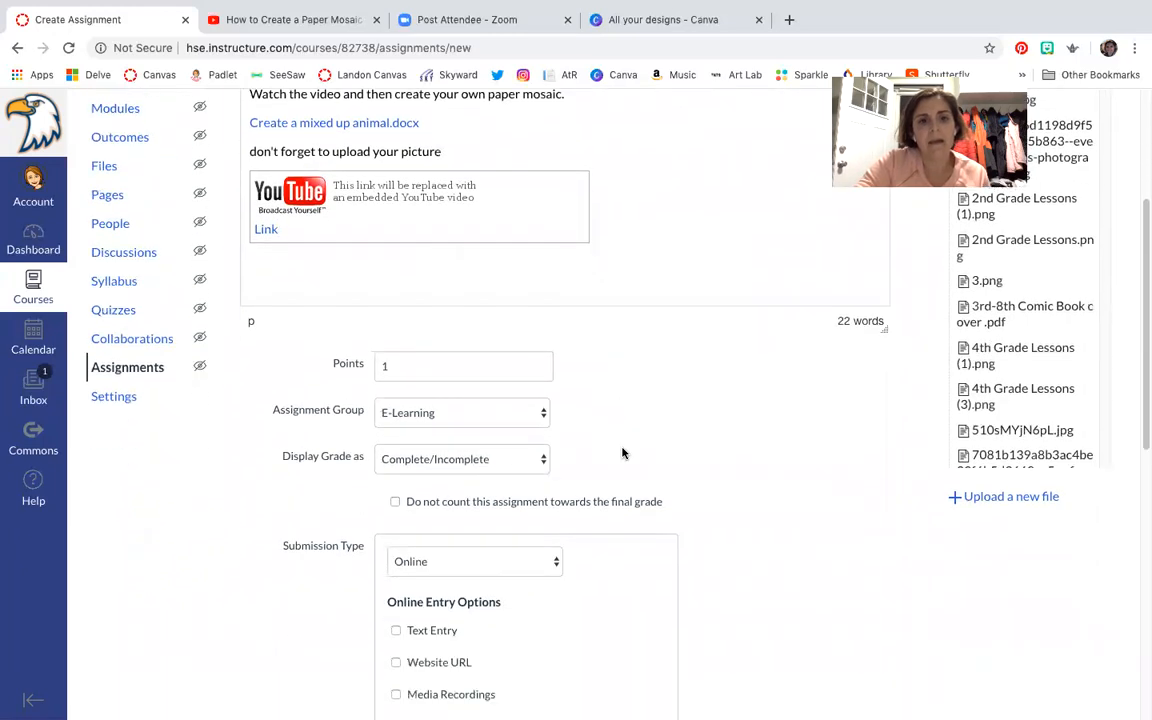
{"action": "left_click", "coordinate": [425, 367]}
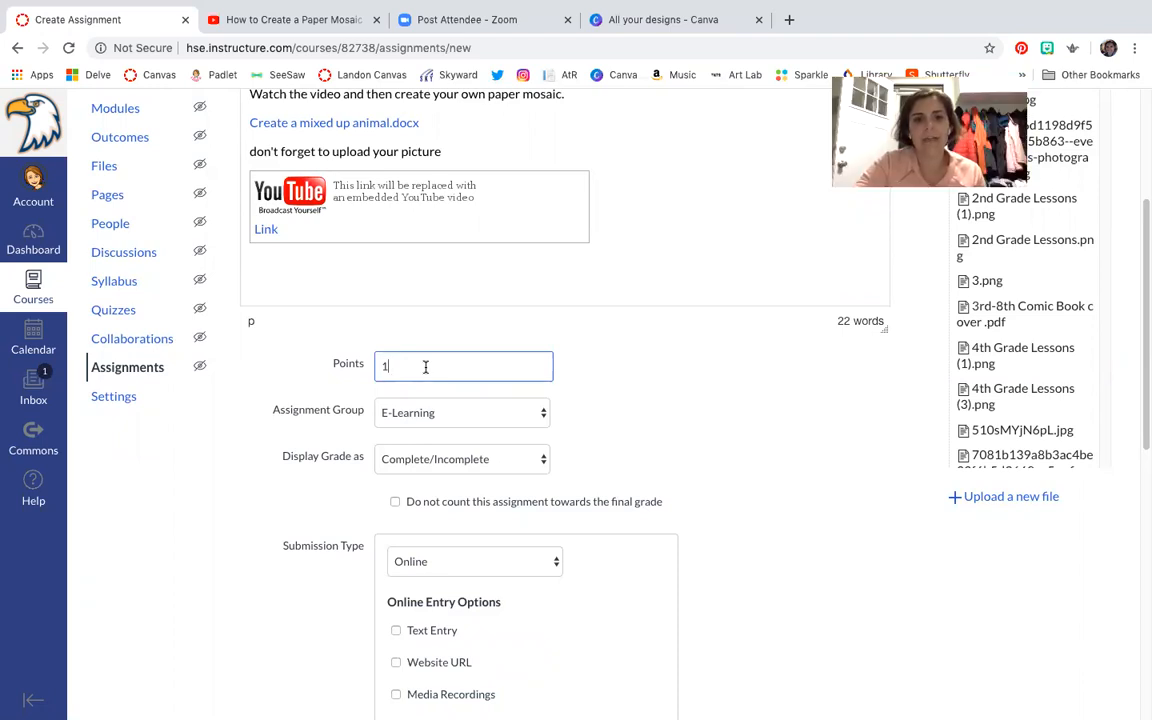
{"action": "scroll", "coordinate": [580, 385], "scroll_direction": "down", "scroll_amount": 1}
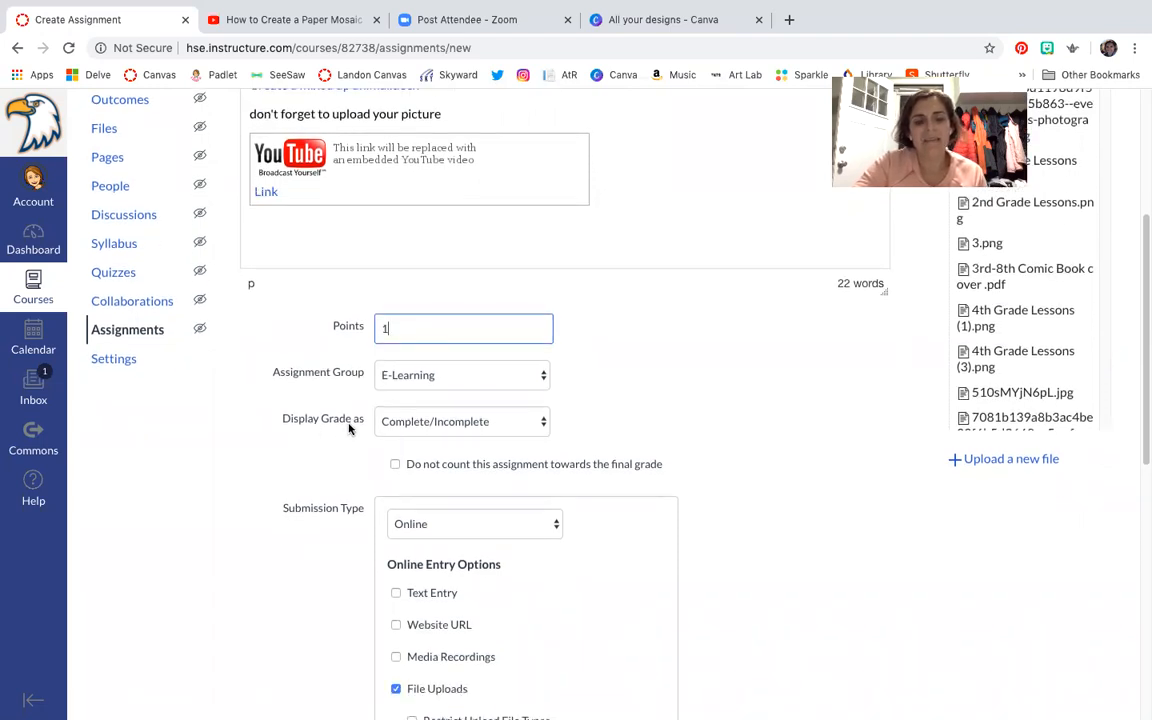
{"action": "left_click", "coordinate": [540, 424]}
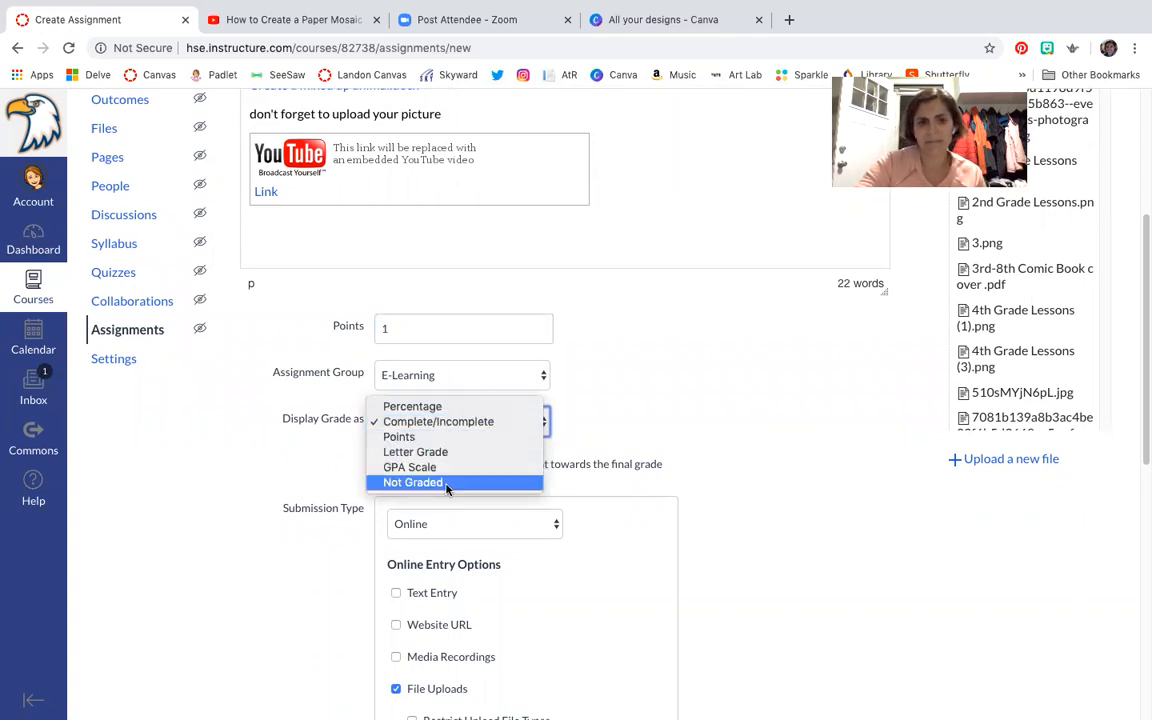
{"action": "left_click", "coordinate": [480, 426]}
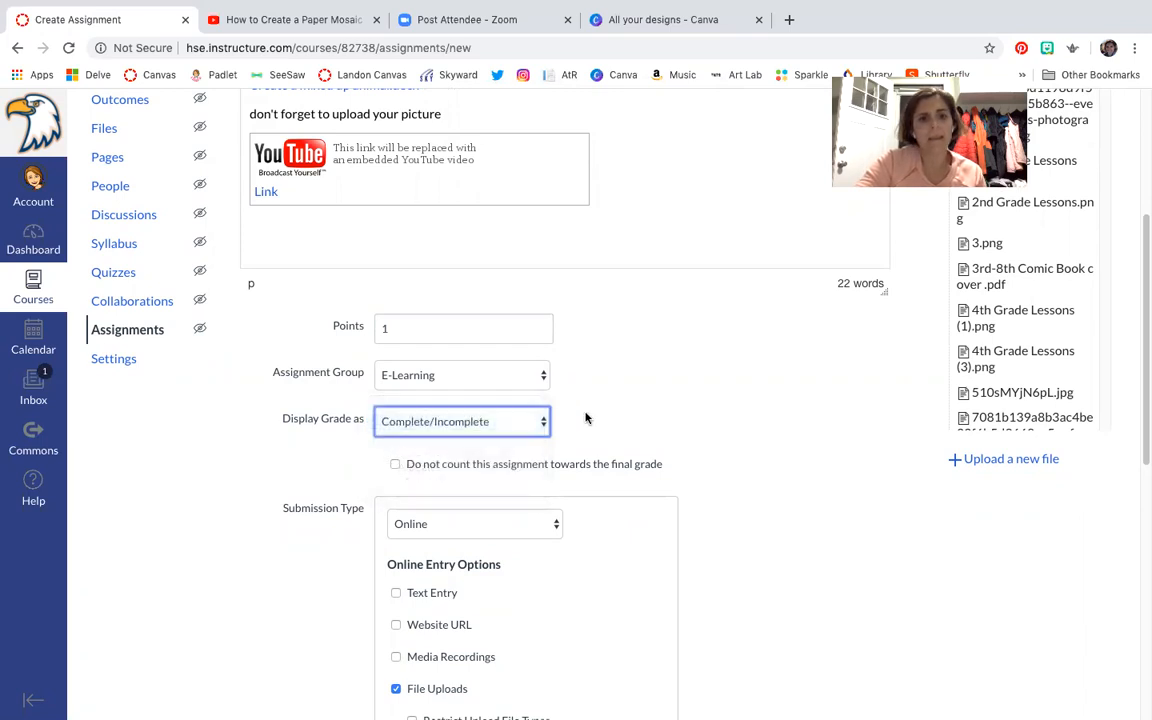
- Try No Submission as the assignment's submission type, and switch it back to Online with File Uploads
{"action": "scroll", "coordinate": [668, 421], "scroll_direction": "down", "scroll_amount": 1}
{"action": "scroll", "coordinate": [668, 421], "scroll_direction": "down", "scroll_amount": 3}
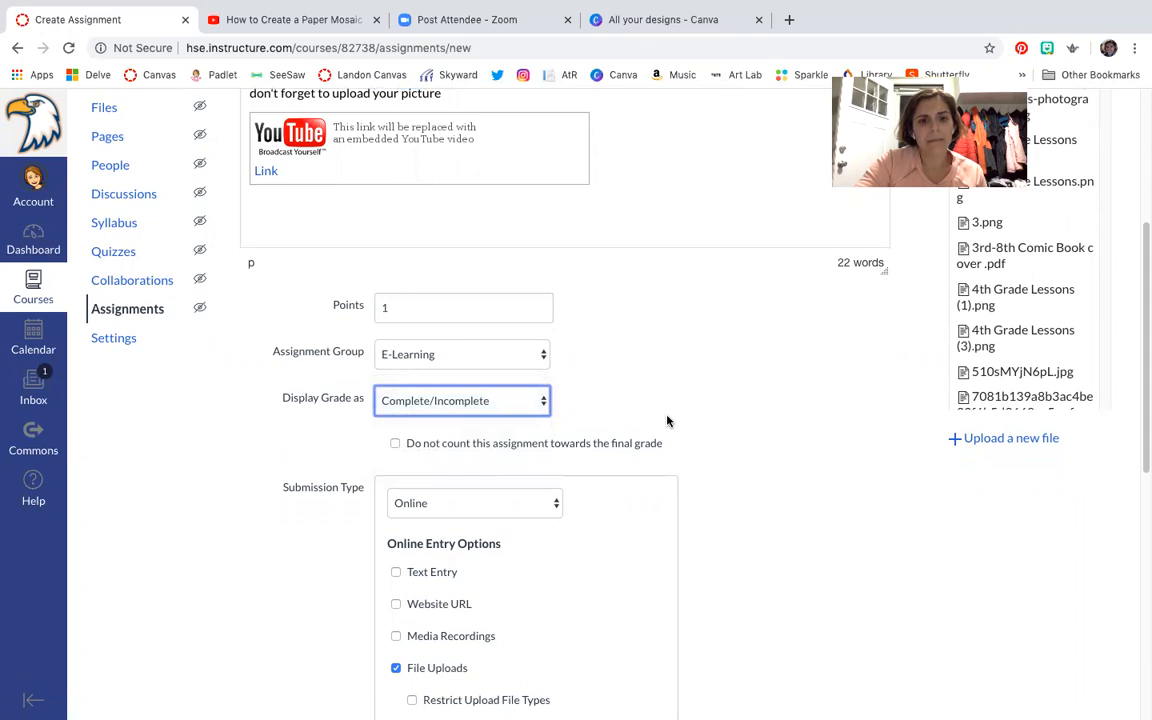
{"action": "left_click", "coordinate": [554, 412]}
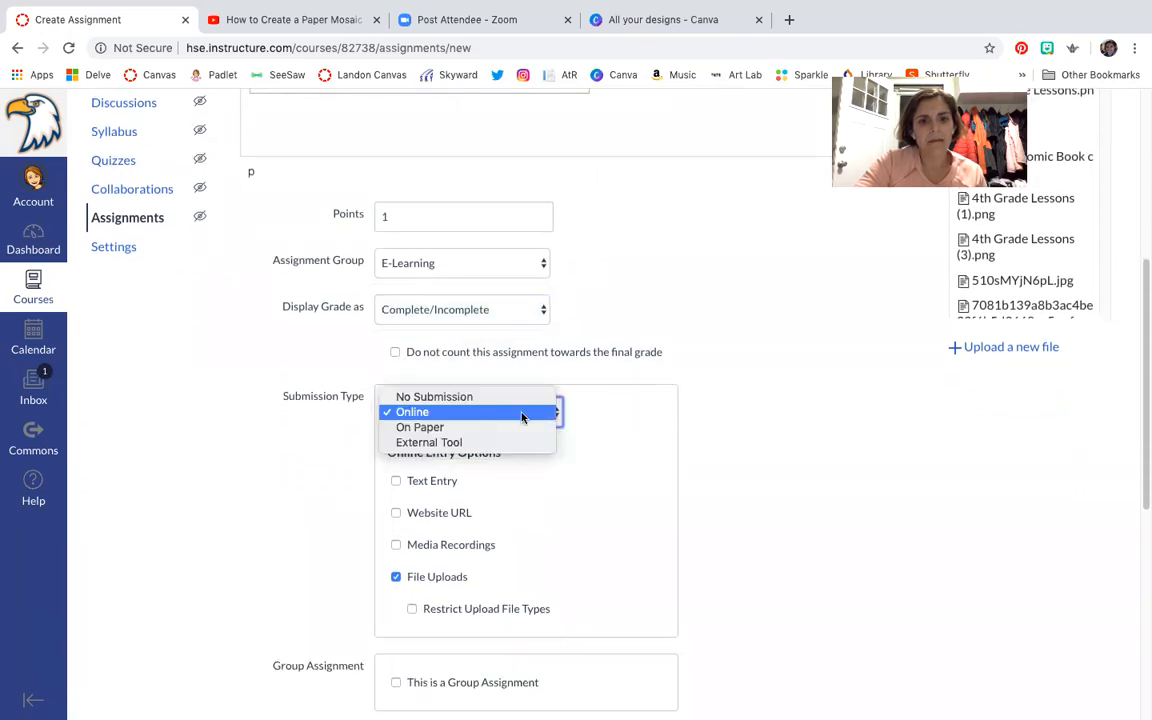
{"action": "left_click", "coordinate": [460, 397]}
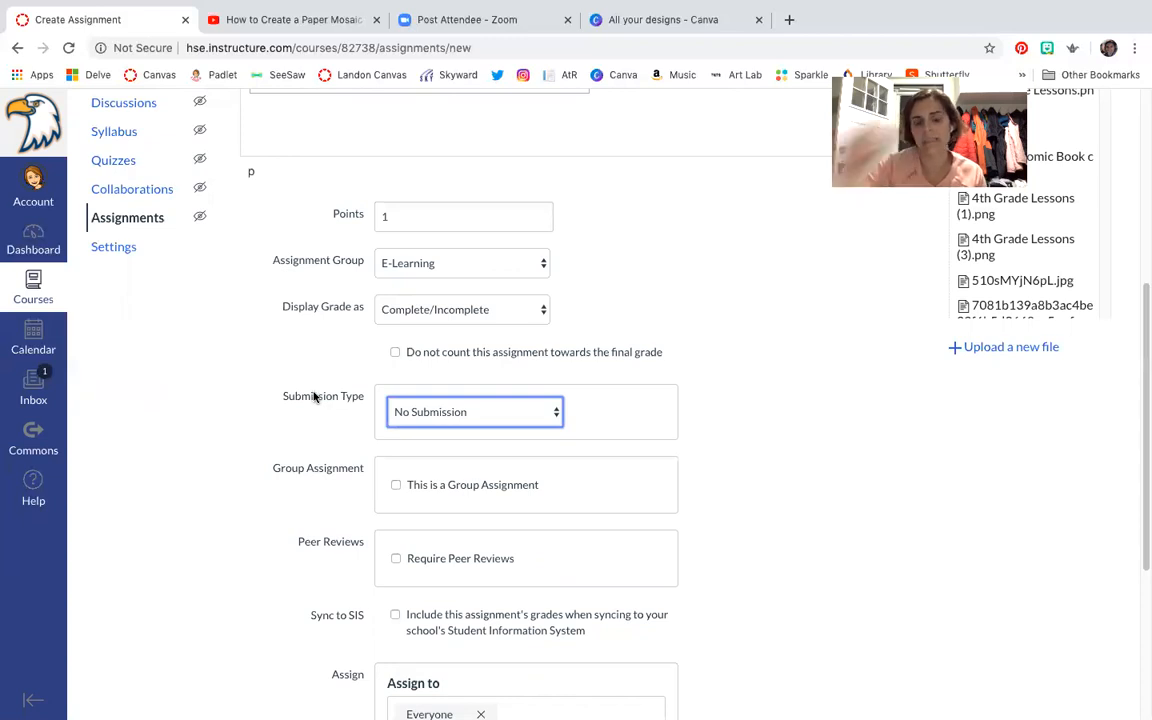
{"action": "left_click", "coordinate": [553, 411]}
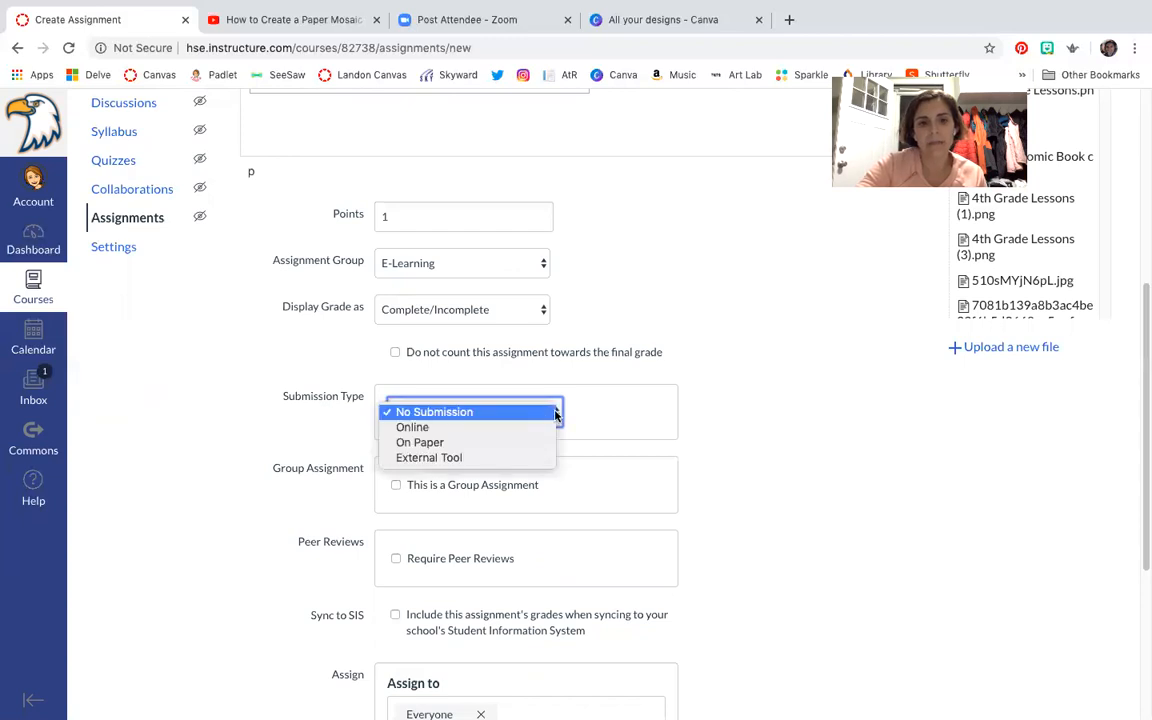
{"action": "left_click", "coordinate": [420, 428]}
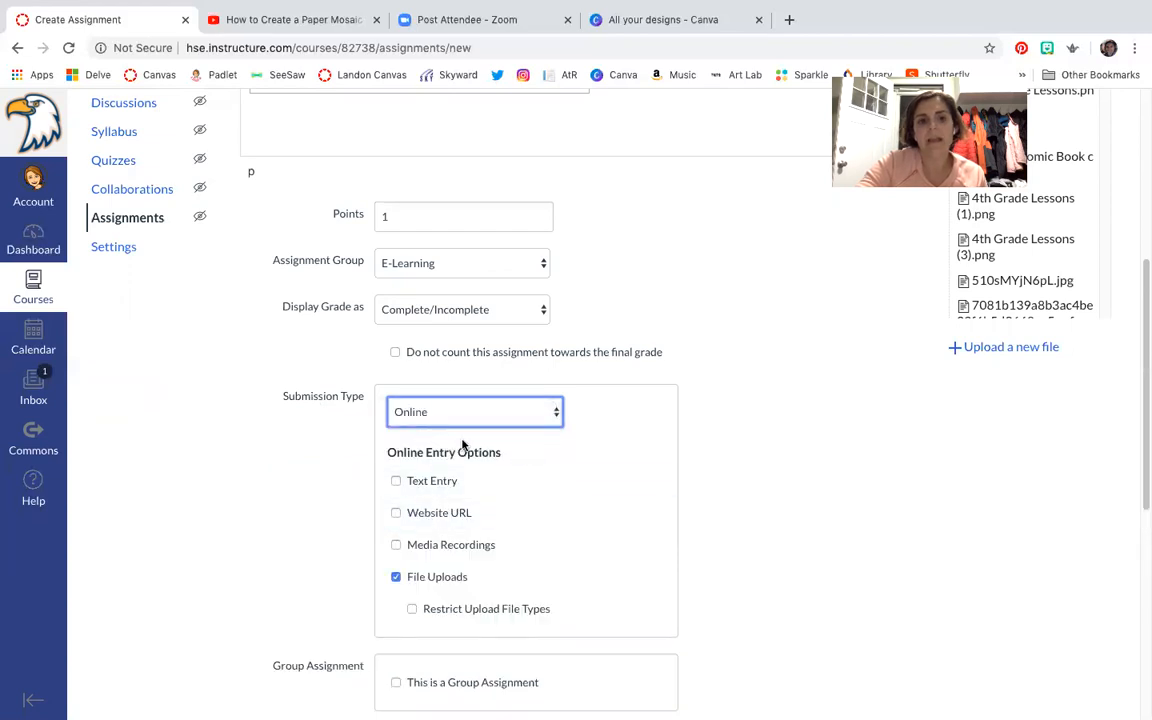
- Review the group, peer review, SIS sync and Assign settings, and save and publish the assignment for Everyone
{"action": "scroll", "coordinate": [500, 470], "scroll_direction": "down", "scroll_amount": 1}
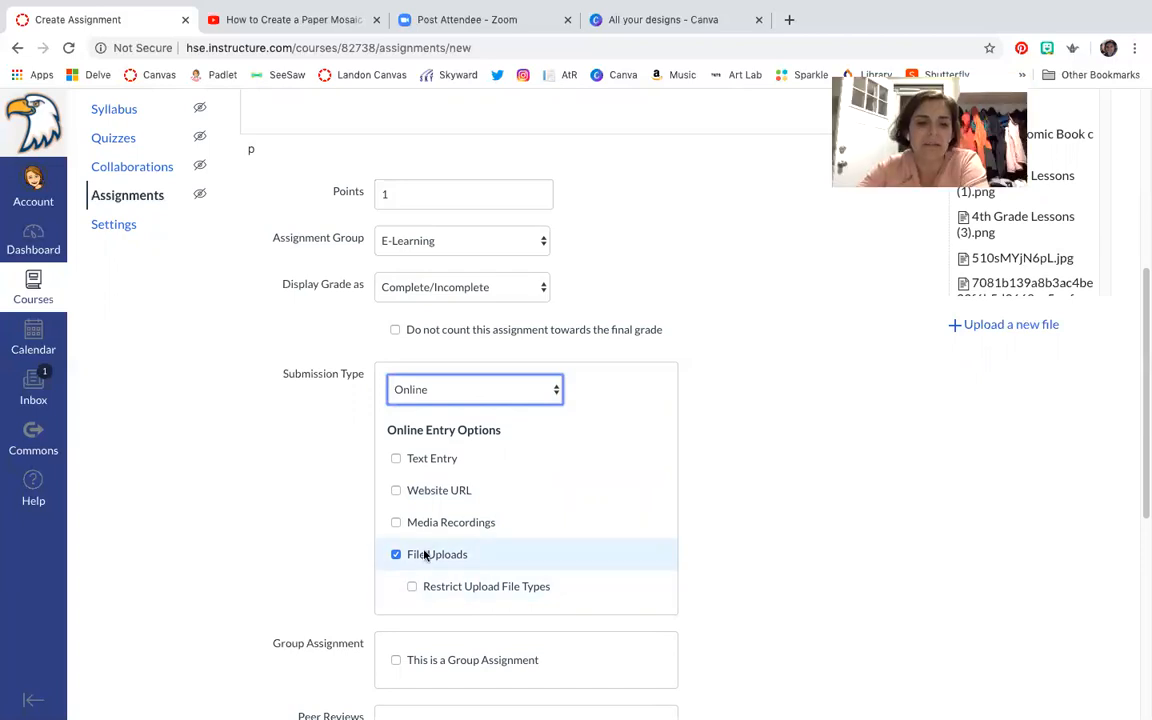
{"action": "scroll", "coordinate": [352, 562], "scroll_direction": "down", "scroll_amount": 1}
{"action": "scroll", "coordinate": [350, 562], "scroll_direction": "down", "scroll_amount": 4}
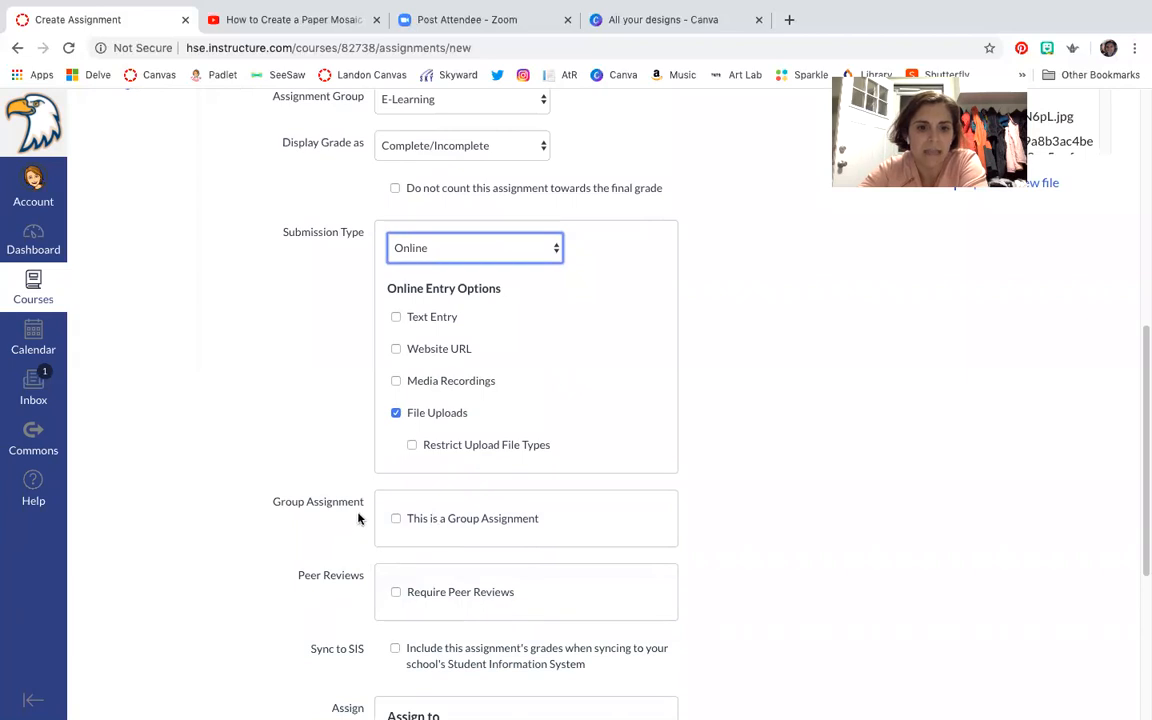
{"action": "scroll", "coordinate": [337, 527], "scroll_direction": "down", "scroll_amount": 2}
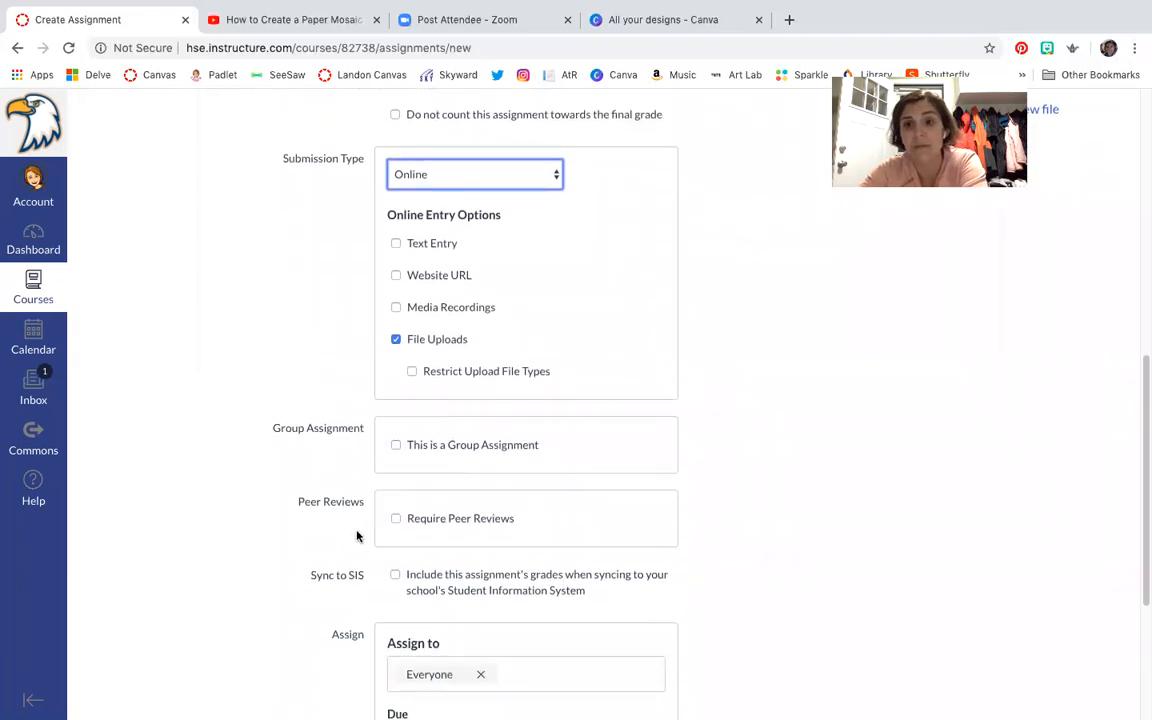
{"action": "scroll", "coordinate": [357, 533], "scroll_direction": "down", "scroll_amount": 2}
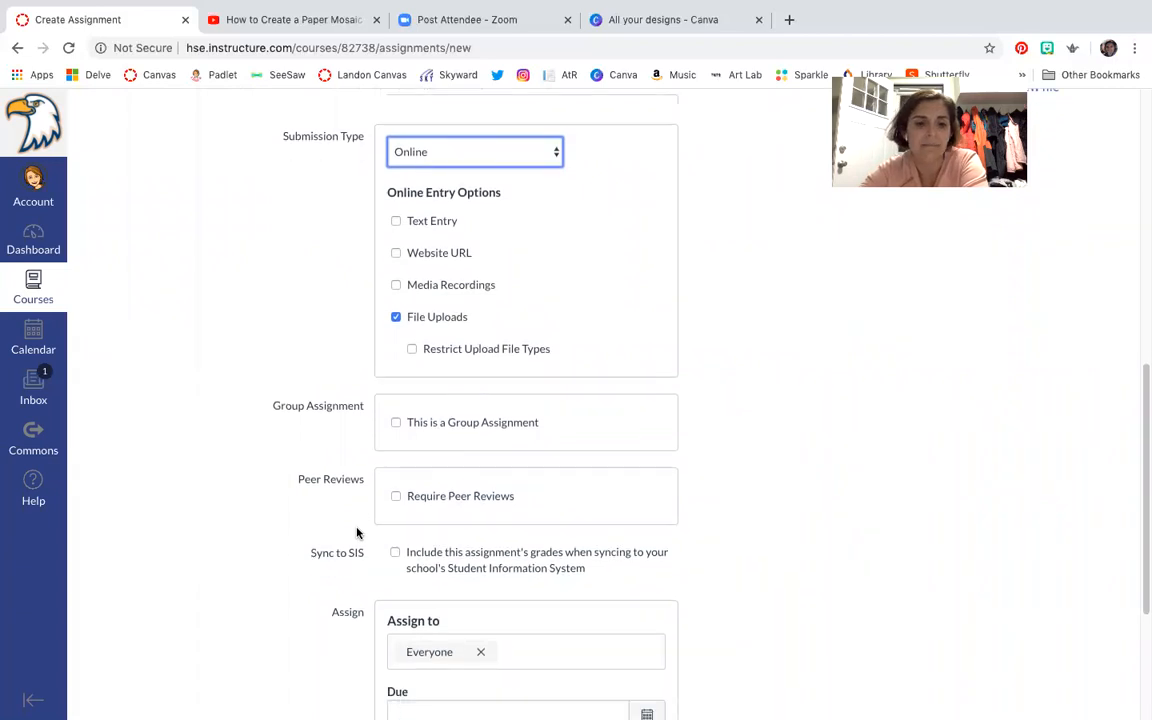
{"action": "scroll", "coordinate": [330, 537], "scroll_direction": "down", "scroll_amount": 4}
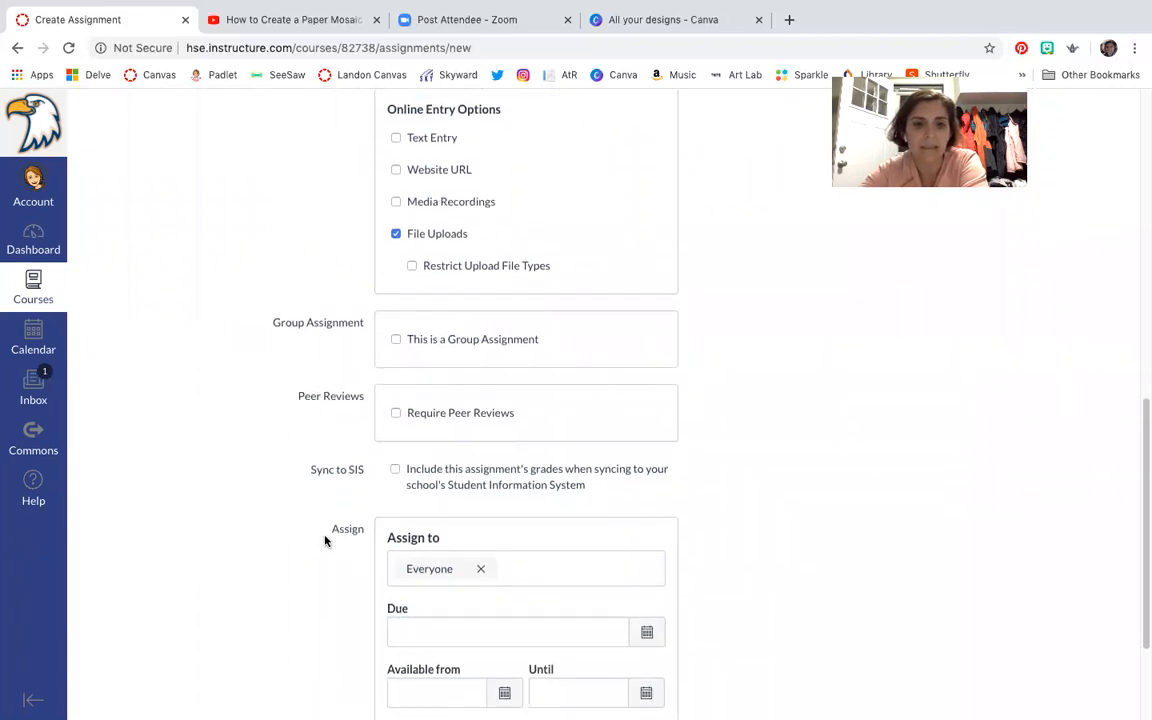
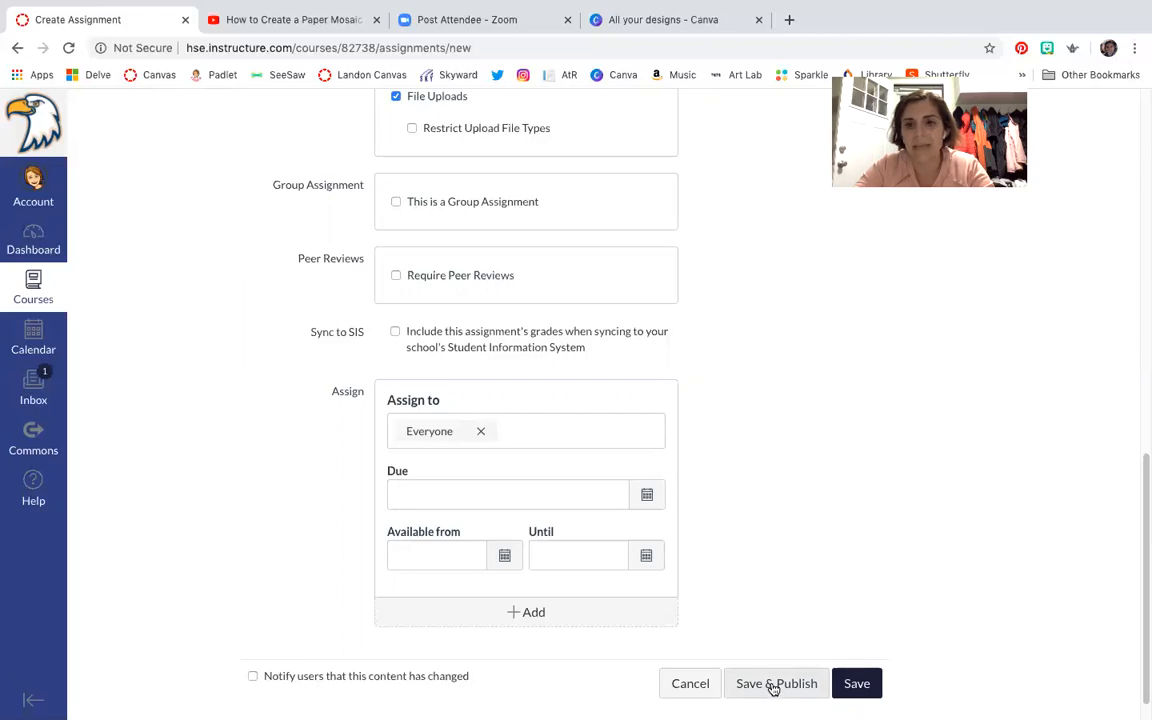
{"action": "left_click", "coordinate": [773, 686]}
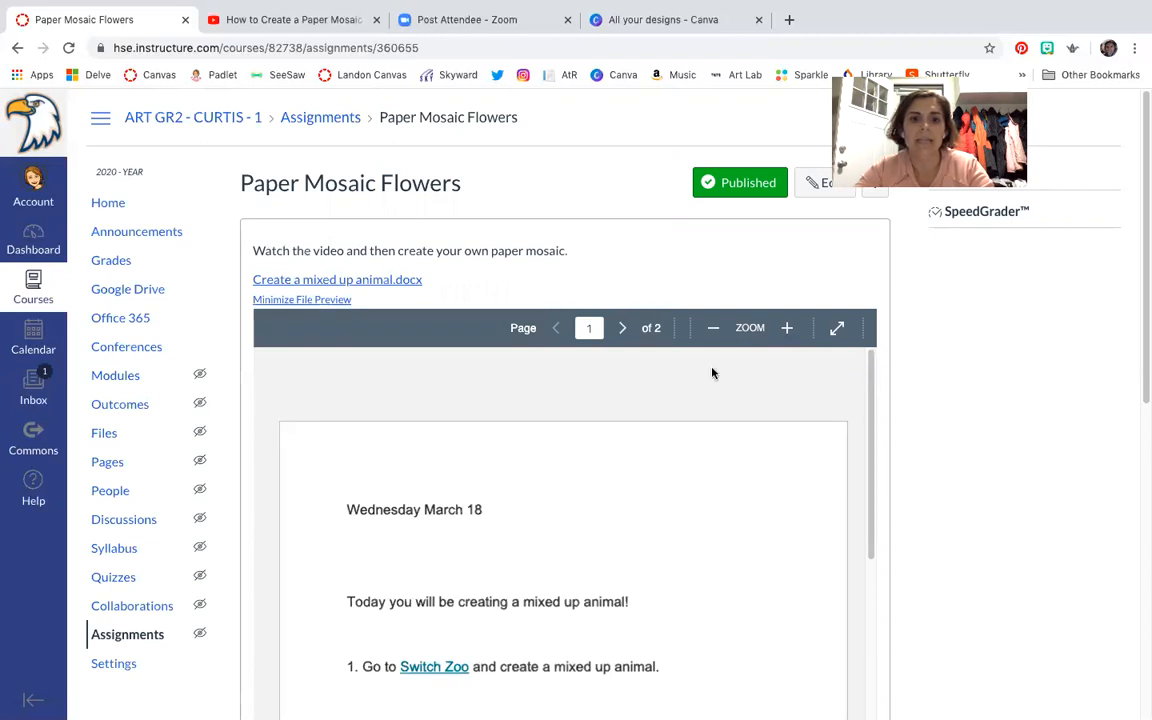
- Examine the published Paper Mosaic Flowers assignment, including both pages of the document preview and the video link beneath it
{"action": "scroll", "coordinate": [830, 478], "scroll_direction": "down", "scroll_amount": 3}
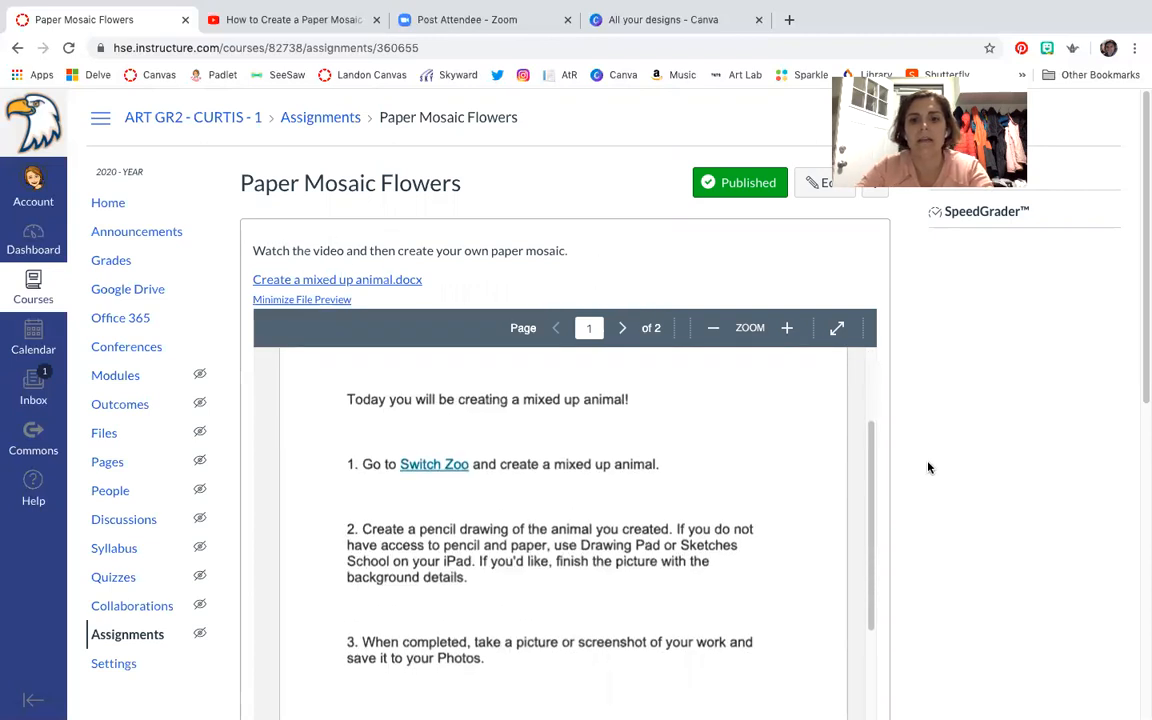
{"action": "scroll", "coordinate": [928, 465], "scroll_direction": "down", "scroll_amount": 2}
{"action": "scroll", "coordinate": [715, 437], "scroll_direction": "down", "scroll_amount": 3}
{"action": "scroll", "coordinate": [709, 458], "scroll_direction": "up", "scroll_amount": 5}
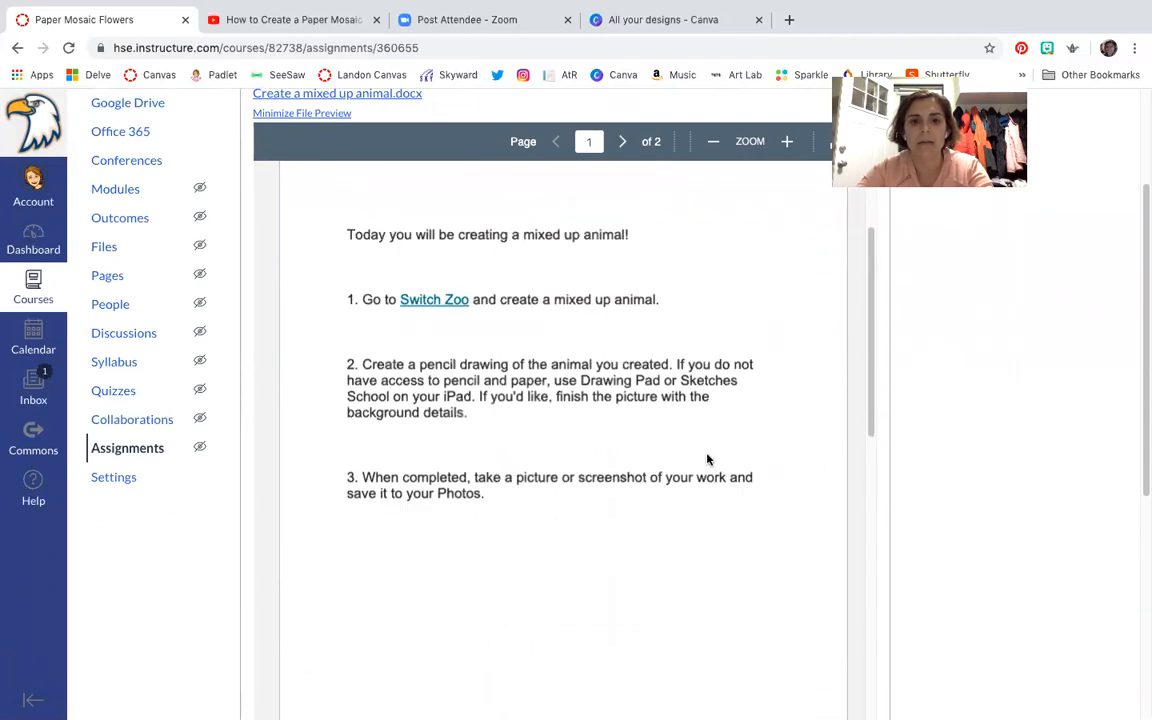
{"action": "scroll", "coordinate": [709, 458], "scroll_direction": "down", "scroll_amount": 6}
{"action": "scroll", "coordinate": [709, 461], "scroll_direction": "down", "scroll_amount": 5}
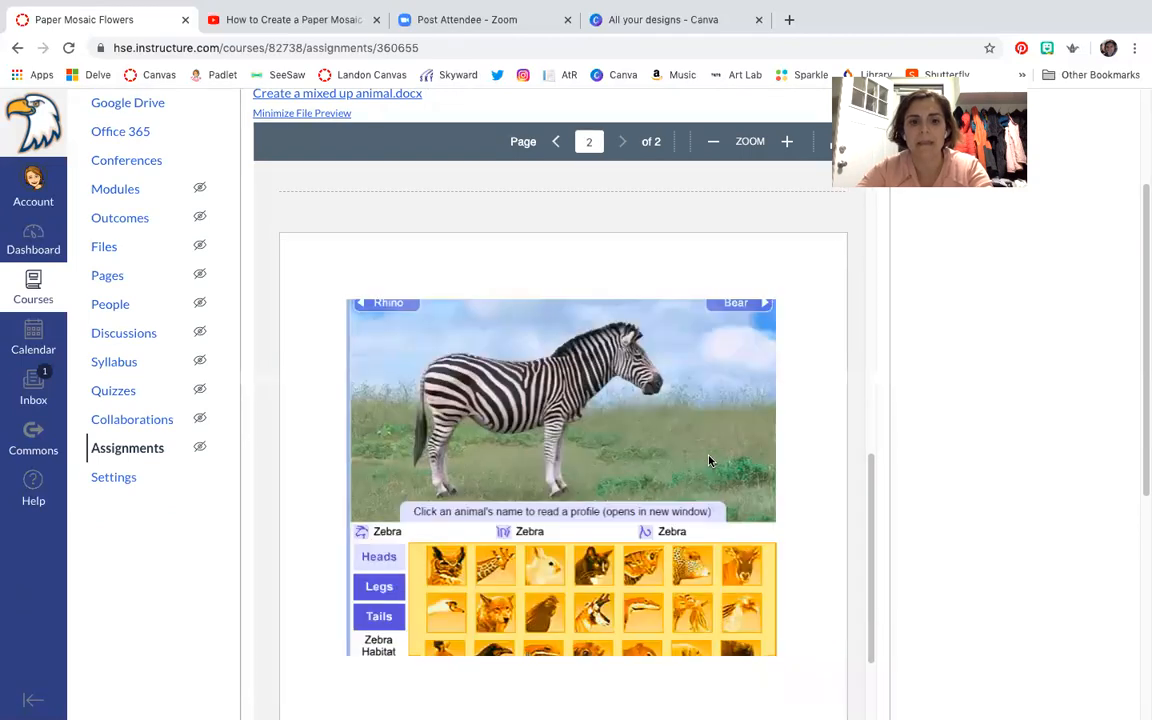
{"action": "scroll", "coordinate": [908, 442], "scroll_direction": "down", "scroll_amount": 4}
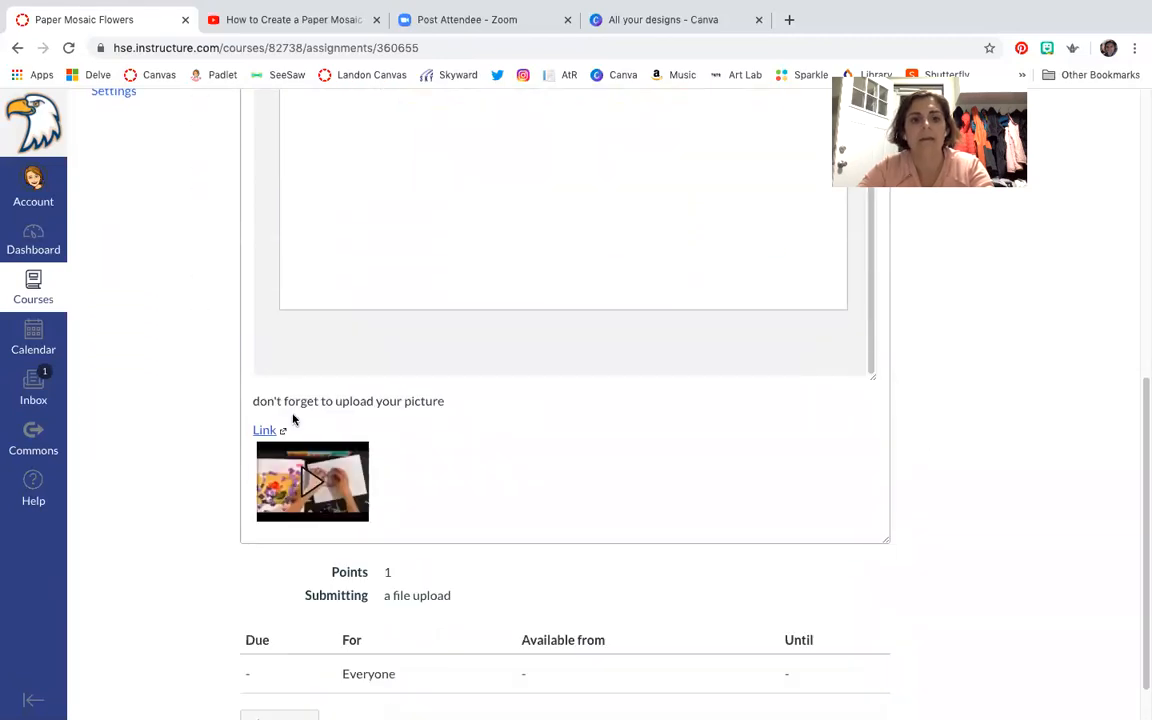
{"action": "scroll", "coordinate": [453, 449], "scroll_direction": "down", "scroll_amount": 1}
{"action": "scroll", "coordinate": [453, 449], "scroll_direction": "down", "scroll_amount": 1}
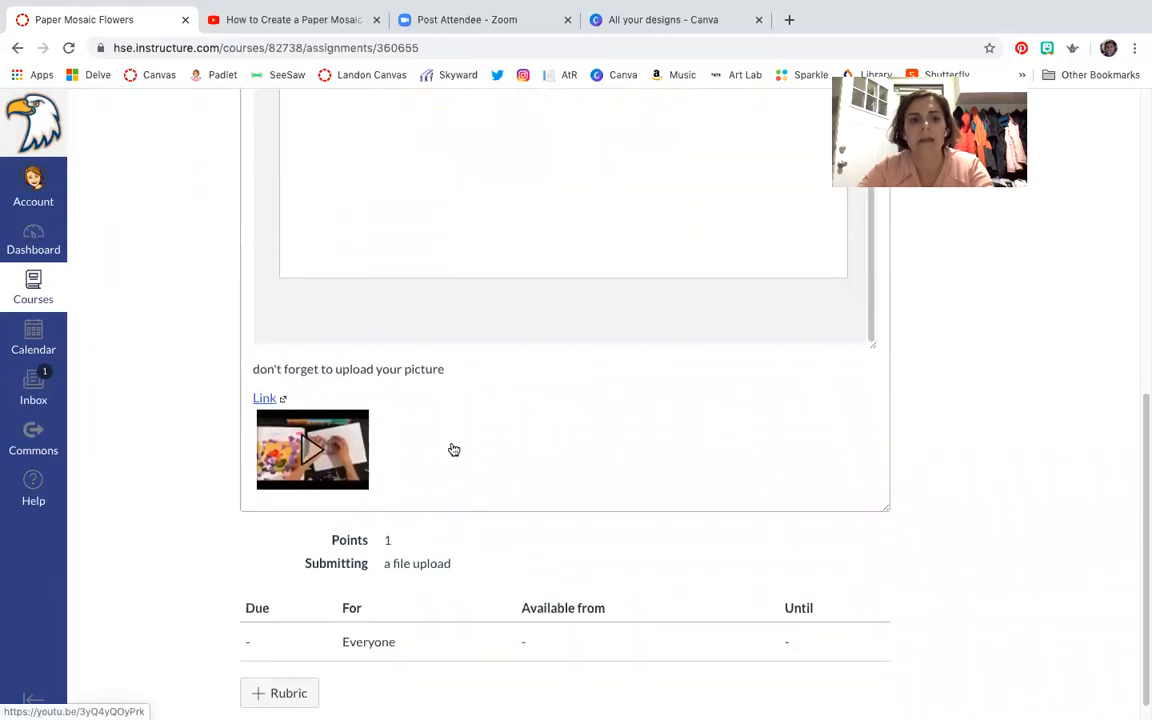
- Test the assignment's YouTube video link, close the video it opens, and return to the Canvas assignment
{"action": "left_click", "coordinate": [272, 398]}
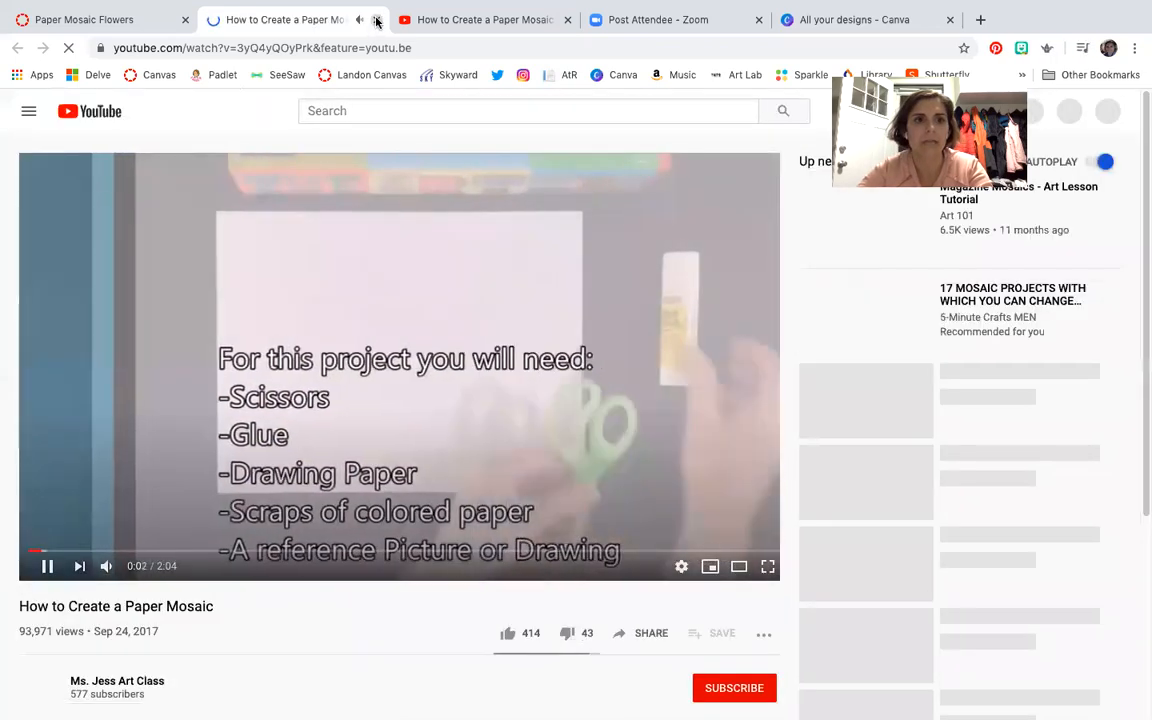
{"action": "left_click", "coordinate": [376, 20]}
{"action": "left_click", "coordinate": [267, 28]}
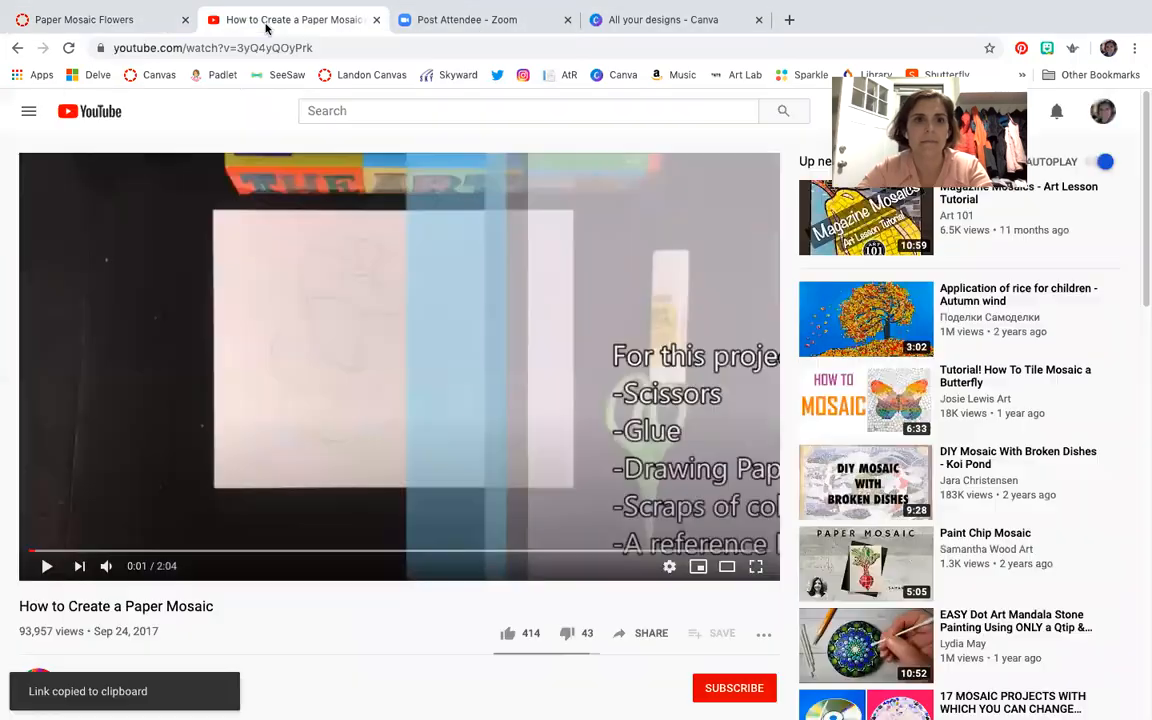
{"action": "left_click", "coordinate": [125, 30]}
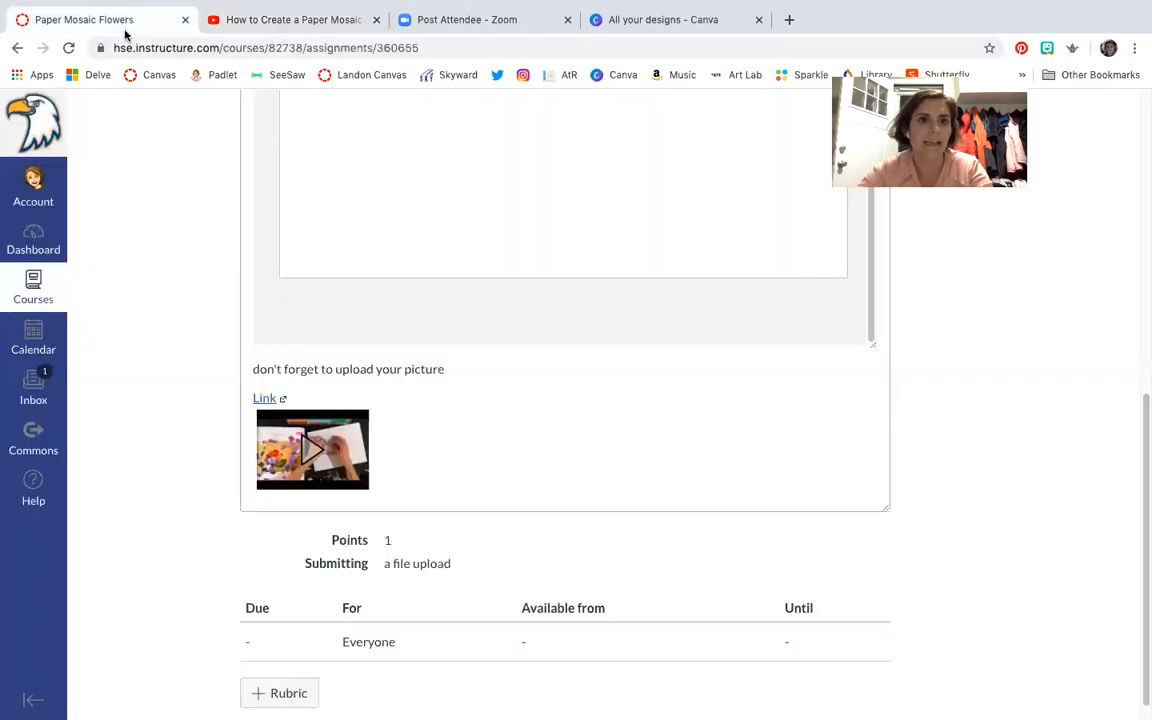
- Look over the published assignment again, from the video thumbnail and submission details to the embedded document preview
{"action": "scroll", "coordinate": [690, 445], "scroll_direction": "down", "scroll_amount": 1}
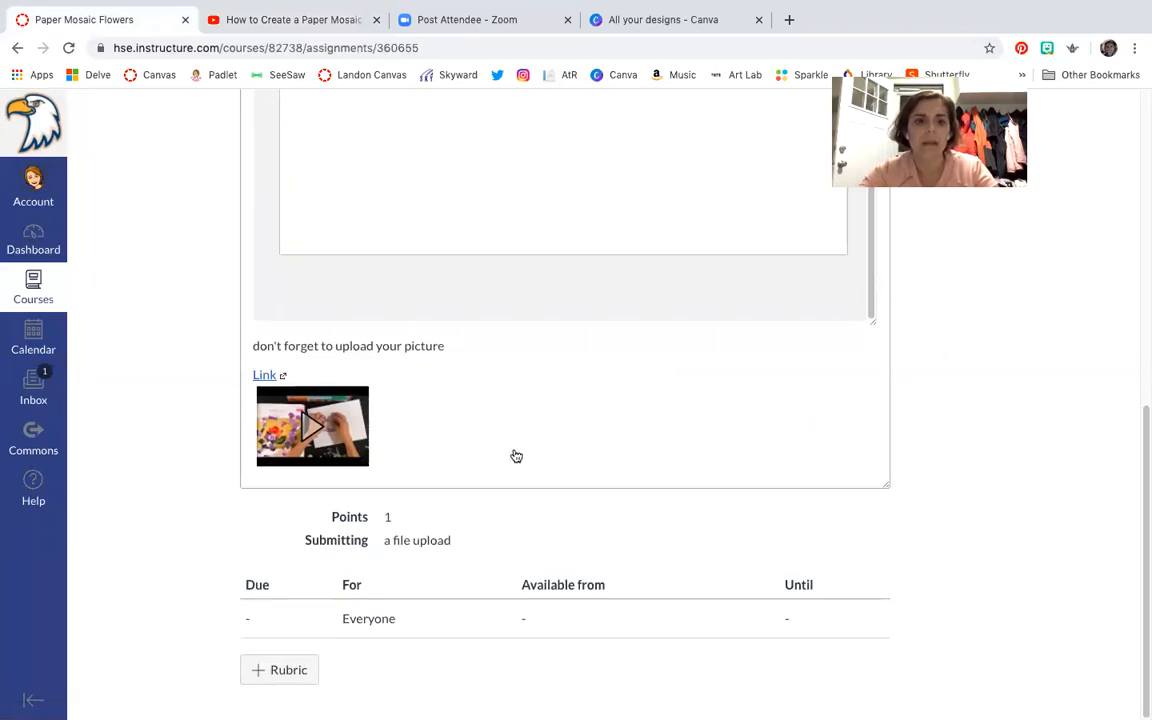
{"action": "scroll", "coordinate": [511, 456], "scroll_direction": "up", "scroll_amount": 1}
{"action": "scroll", "coordinate": [511, 456], "scroll_direction": "up", "scroll_amount": 10}
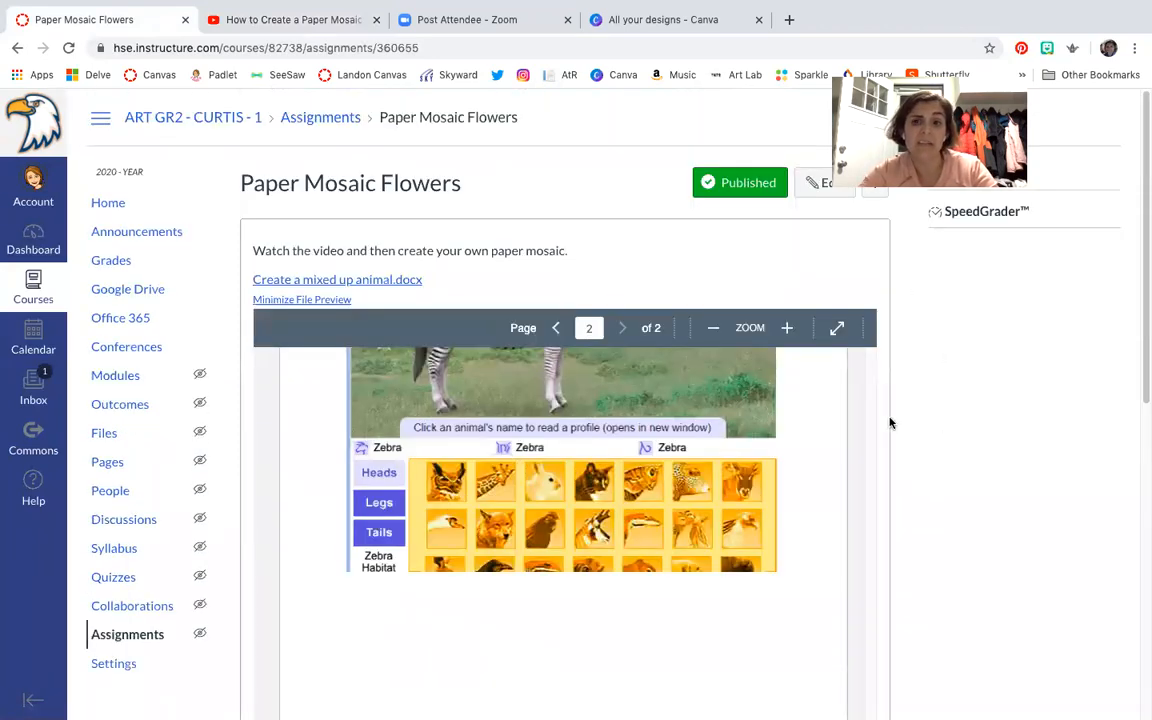
{"action": "scroll", "coordinate": [945, 437], "scroll_direction": "down", "scroll_amount": 10}
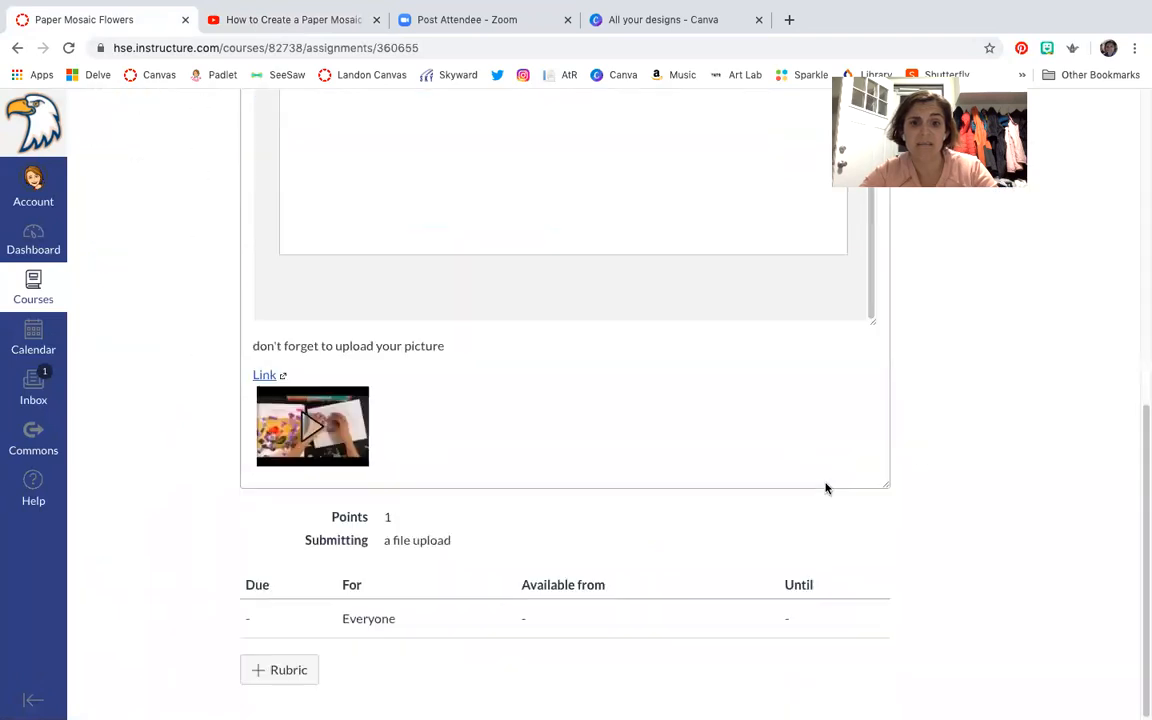
{"action": "scroll", "coordinate": [939, 535], "scroll_direction": "up", "scroll_amount": 10}
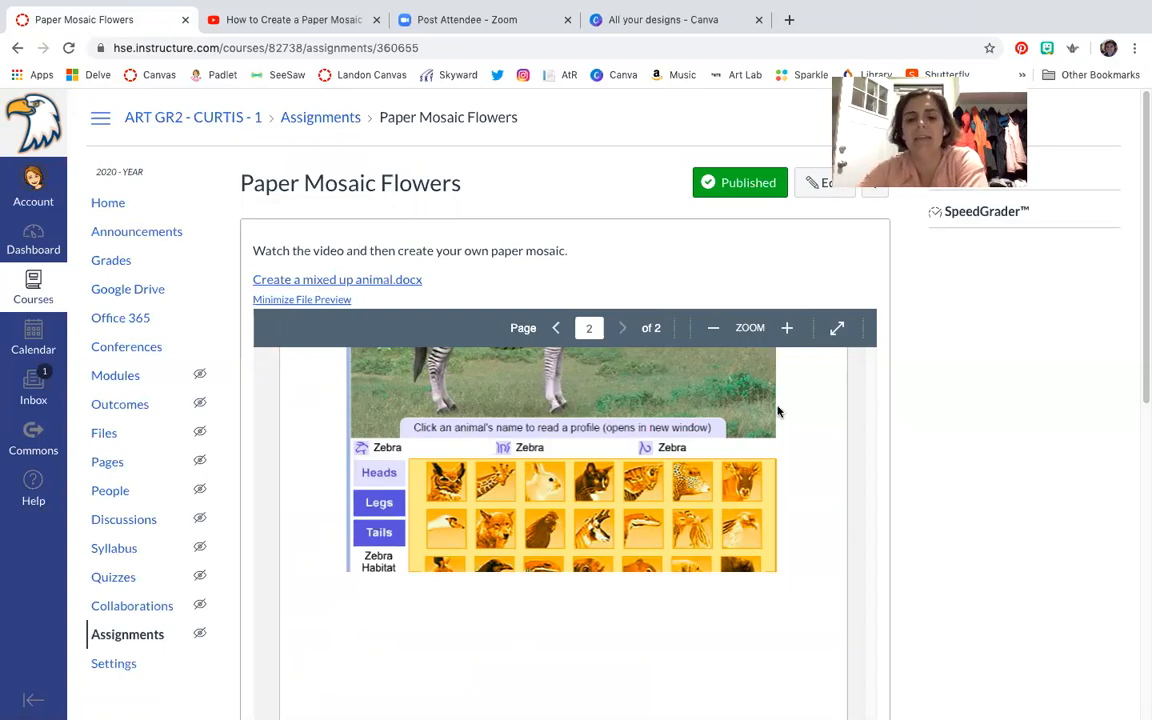
{"action": "scroll", "coordinate": [770, 563], "scroll_direction": "up", "scroll_amount": 10}
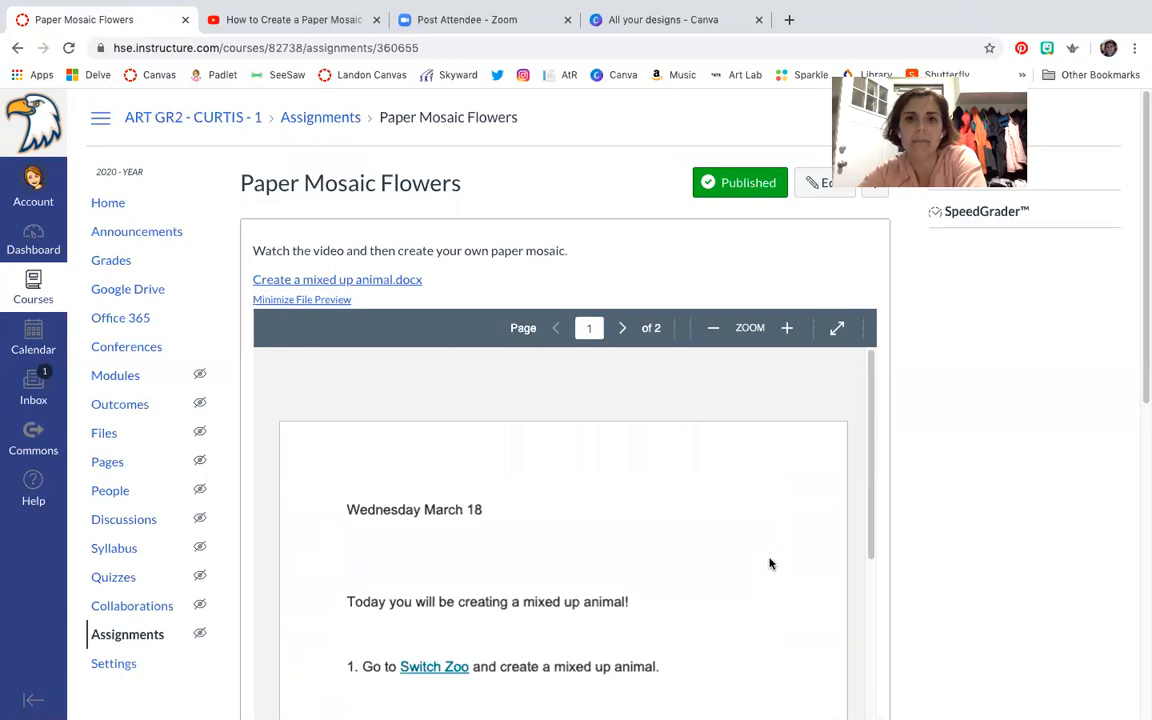
{"action": "scroll", "coordinate": [770, 563], "scroll_direction": "down", "scroll_amount": 10}
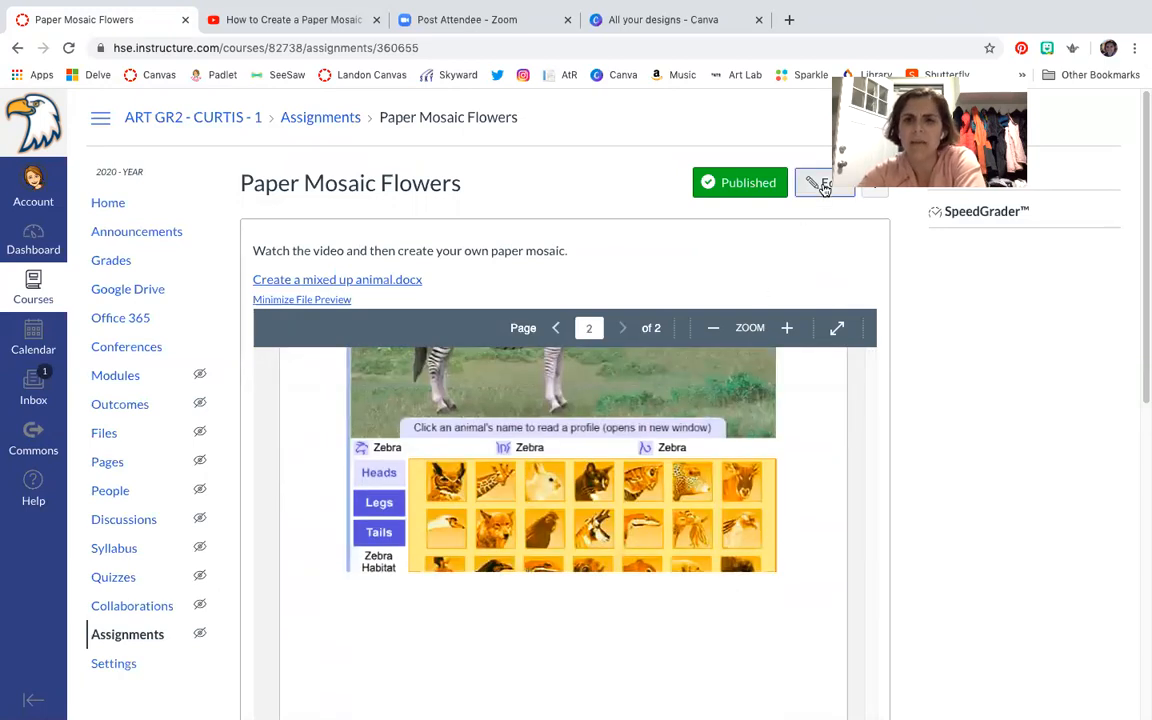
- Open the assignment for editing and check the inline preview options of the "Create a mixed up animal.docx" link, keeping auto-open enabled
{"action": "left_click", "coordinate": [823, 190]}
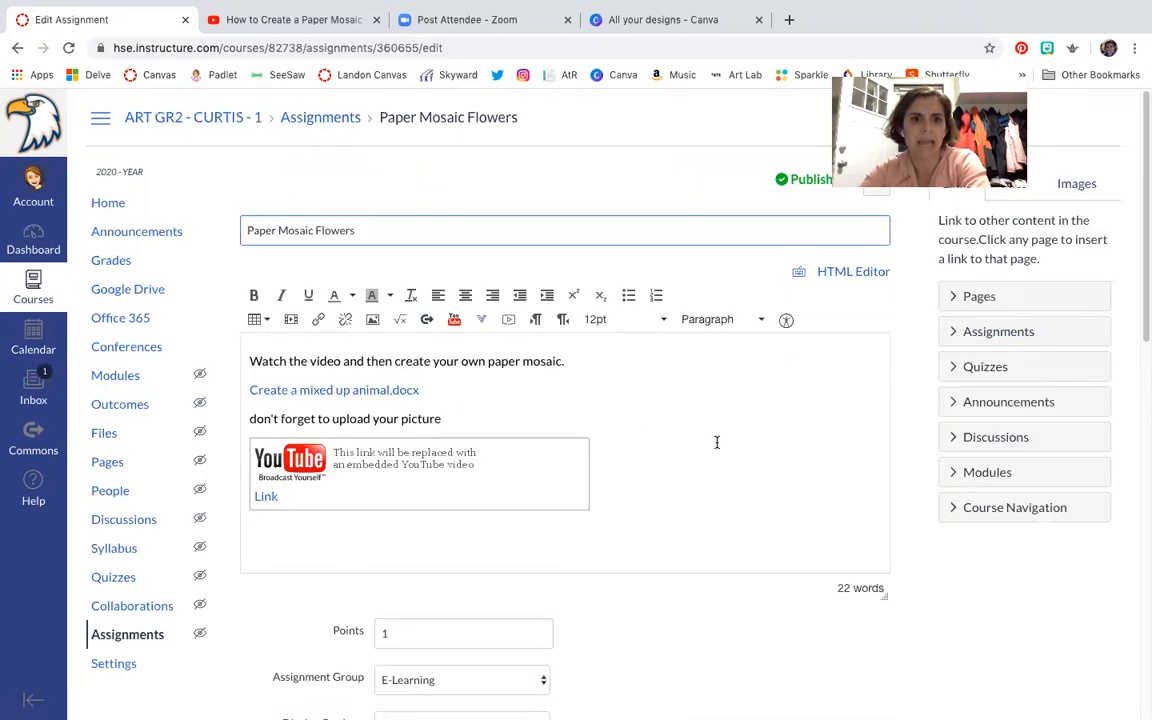
{"action": "scroll", "coordinate": [617, 450], "scroll_direction": "down", "scroll_amount": 2}
{"action": "scroll", "coordinate": [590, 430], "scroll_direction": "up", "scroll_amount": 2}
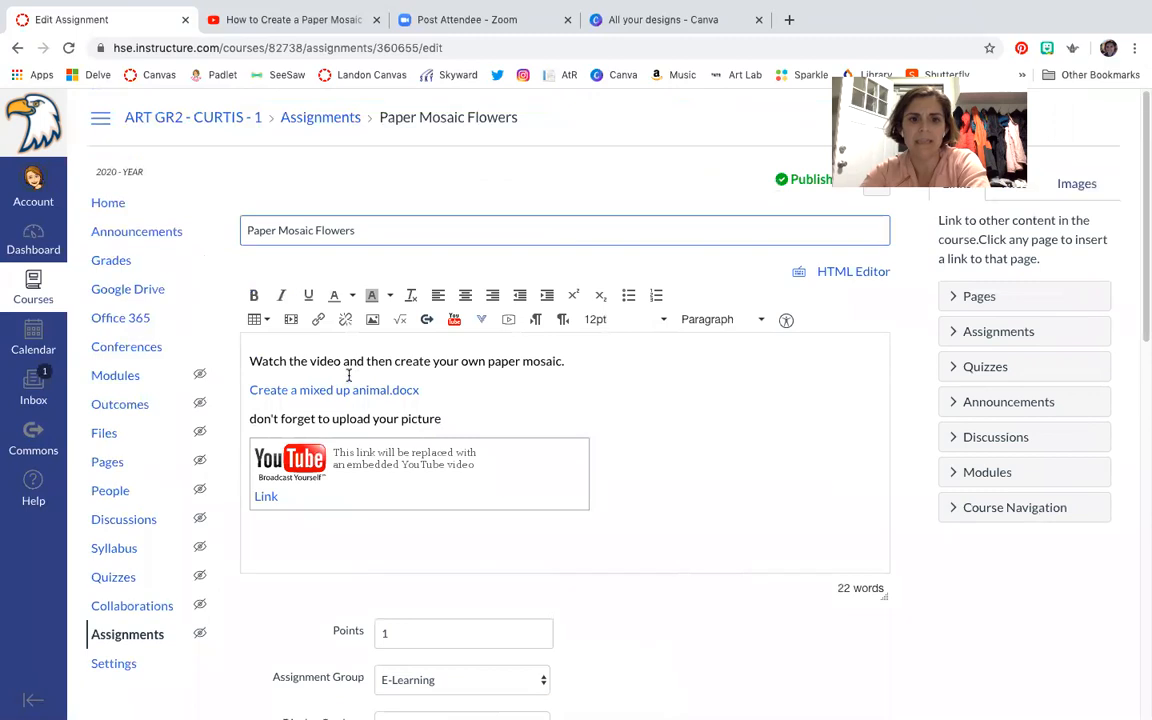
{"action": "left_click", "coordinate": [406, 396]}
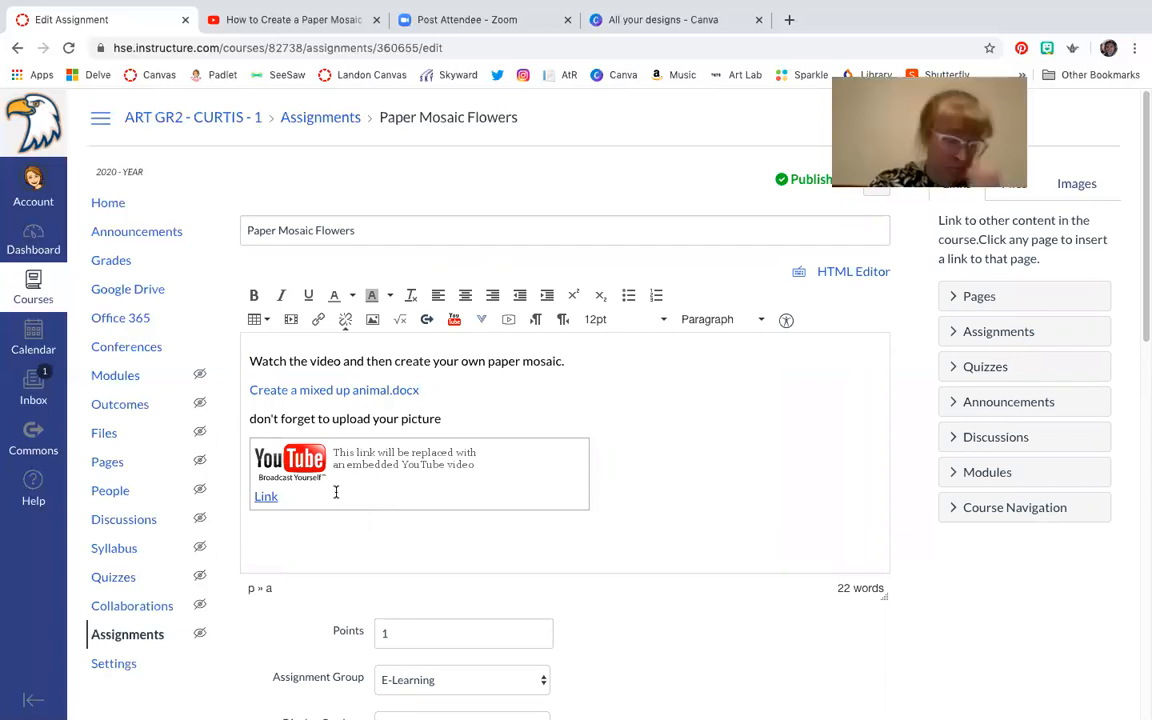
{"action": "left_click_drag", "start_coordinate": [420, 389], "coordinate": [250, 390]}
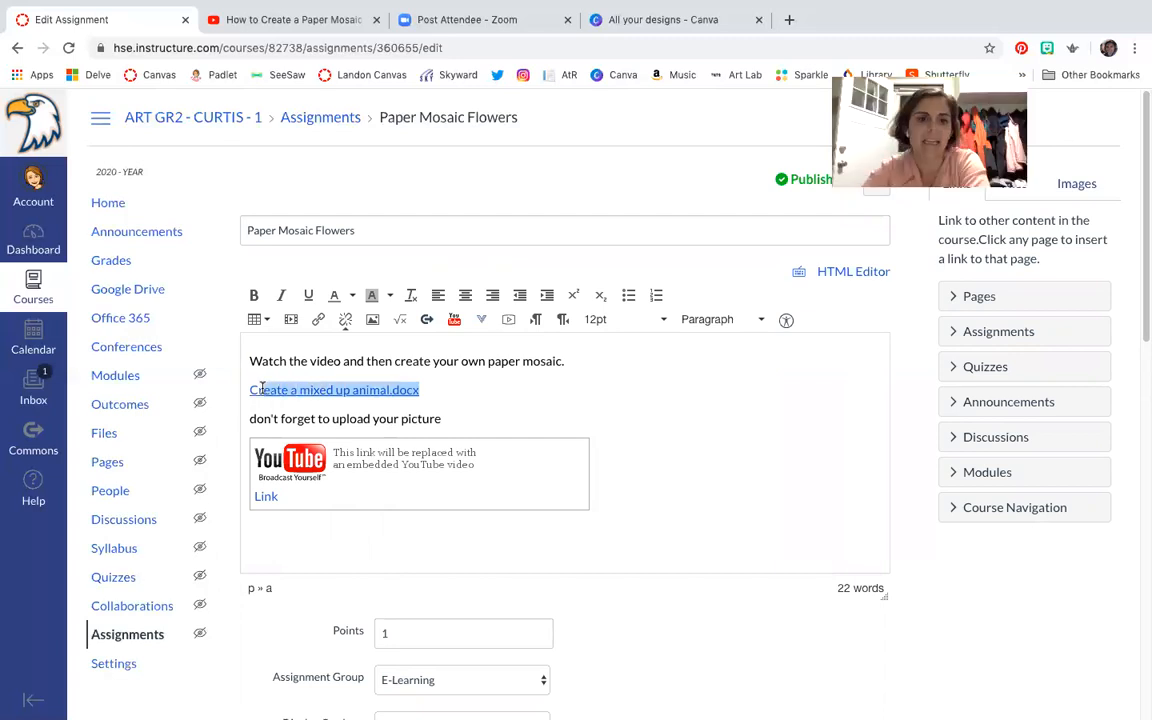
{"action": "left_click", "coordinate": [318, 321]}
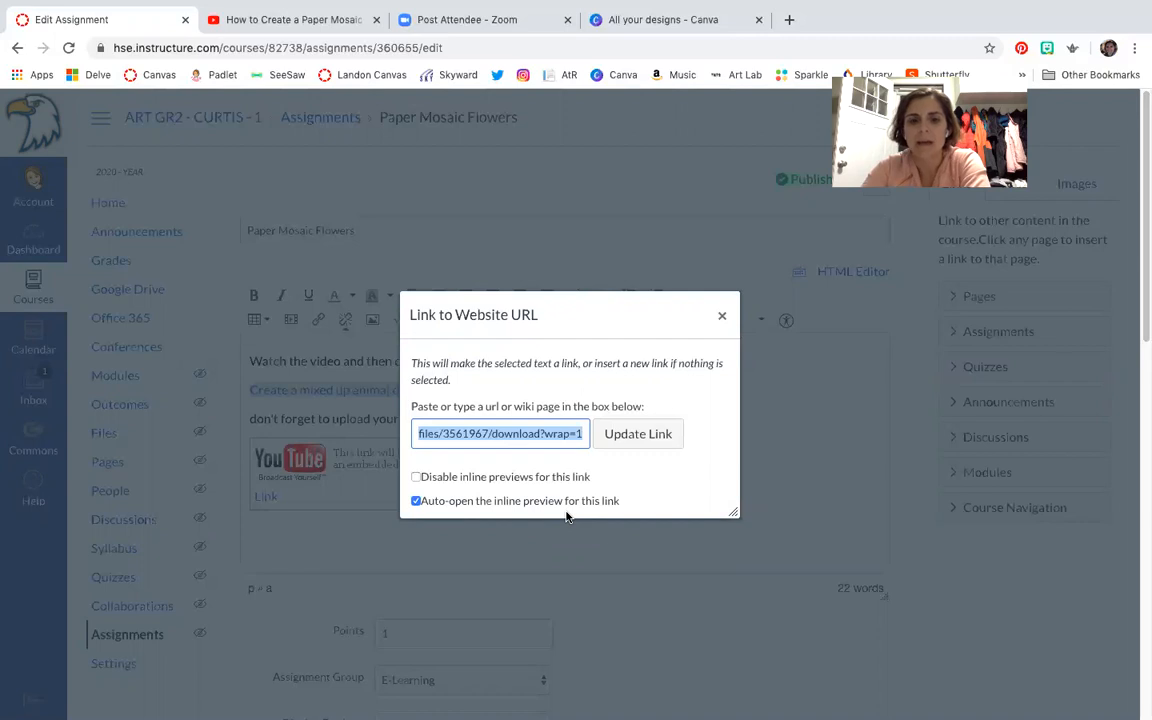
{"action": "left_click", "coordinate": [621, 434]}
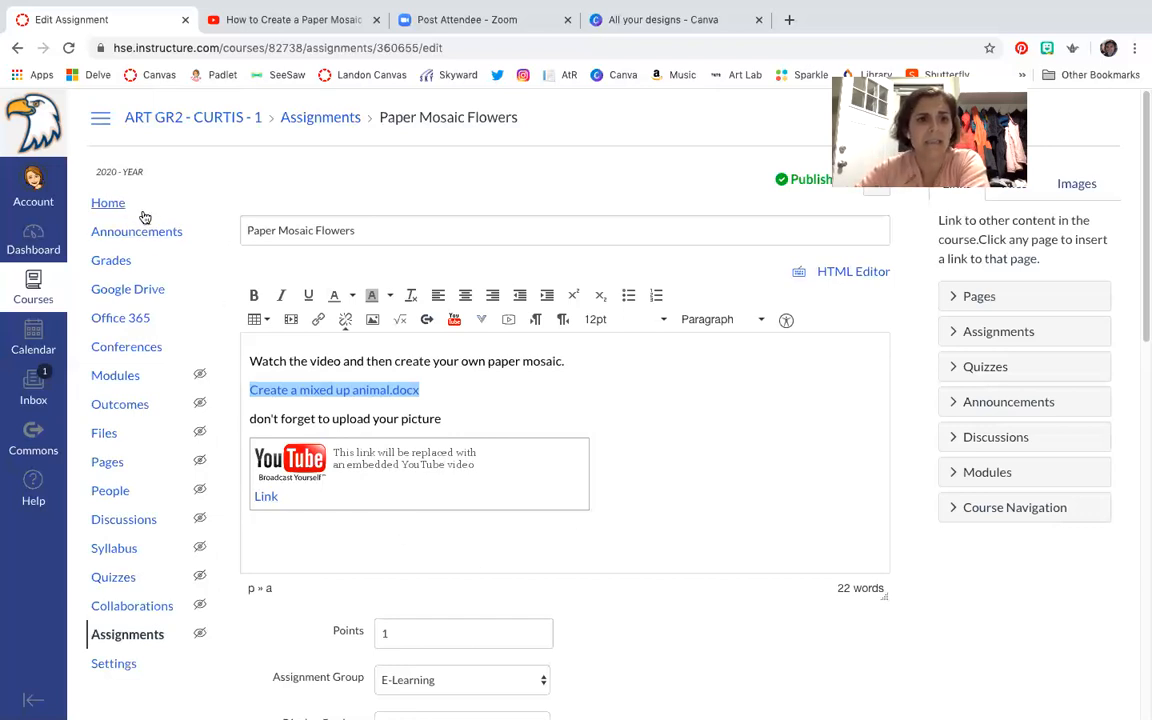
- Return to the course's assignment list and locate Paper Mosaic Flowers in the E-Learning group
{"action": "left_click", "coordinate": [115, 634]}
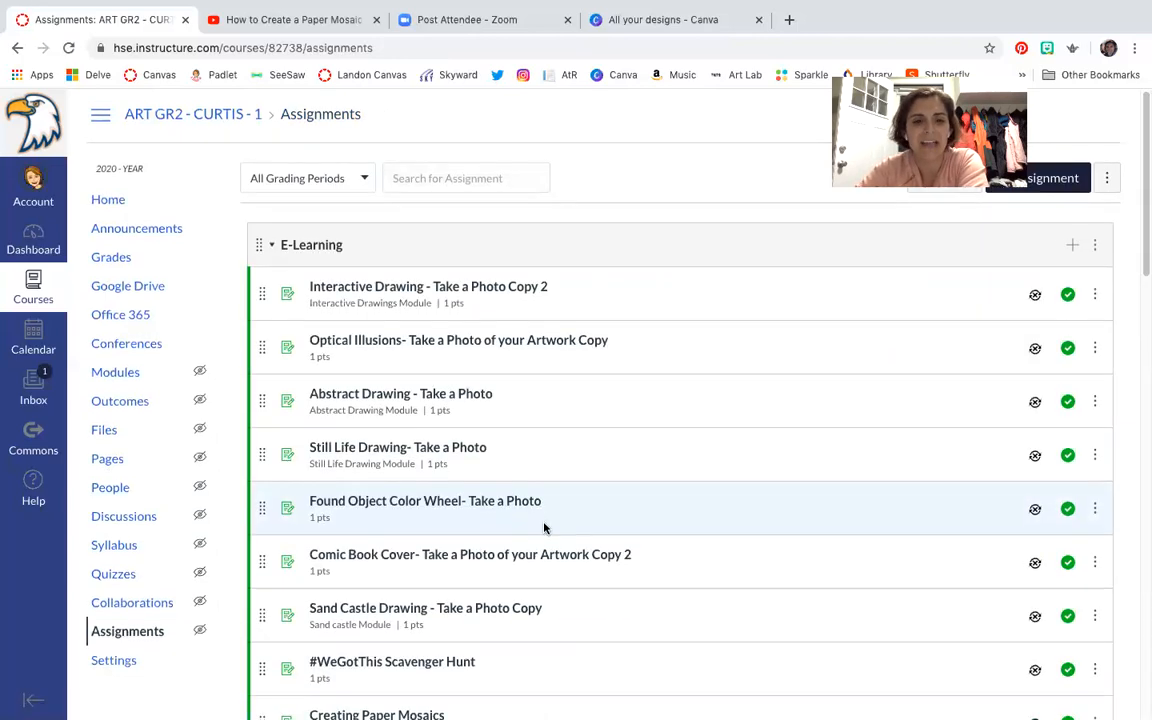
{"action": "scroll", "coordinate": [544, 526], "scroll_direction": "down", "scroll_amount": 3}
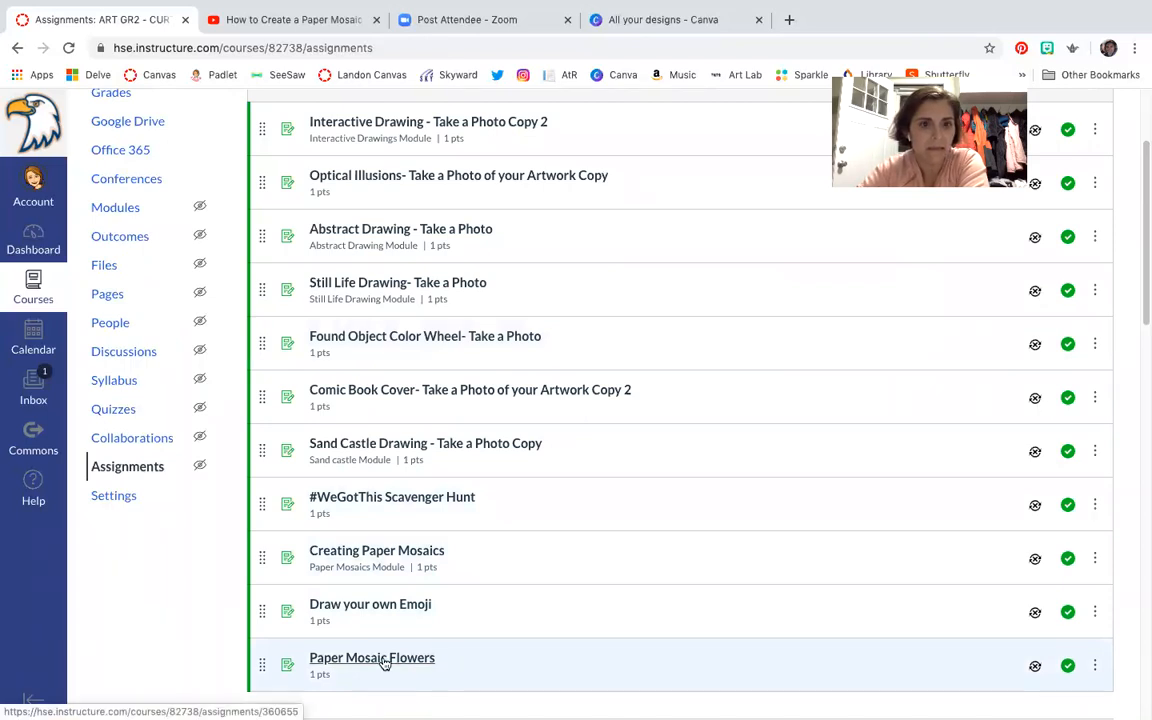
{"action": "scroll", "coordinate": [483, 607], "scroll_direction": "down", "scroll_amount": 2}
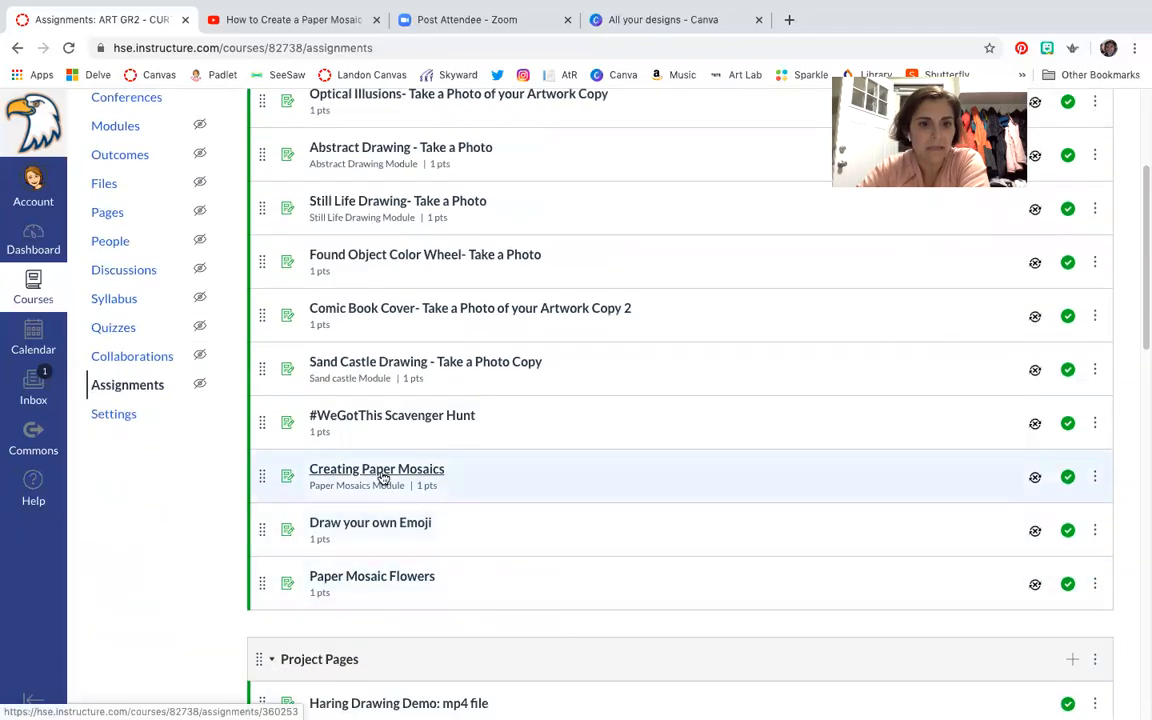
- Open the Creating Paper Mosaics assignment and look over its instructions, embedded video, and photo upload steps
{"action": "left_click", "coordinate": [383, 479]}
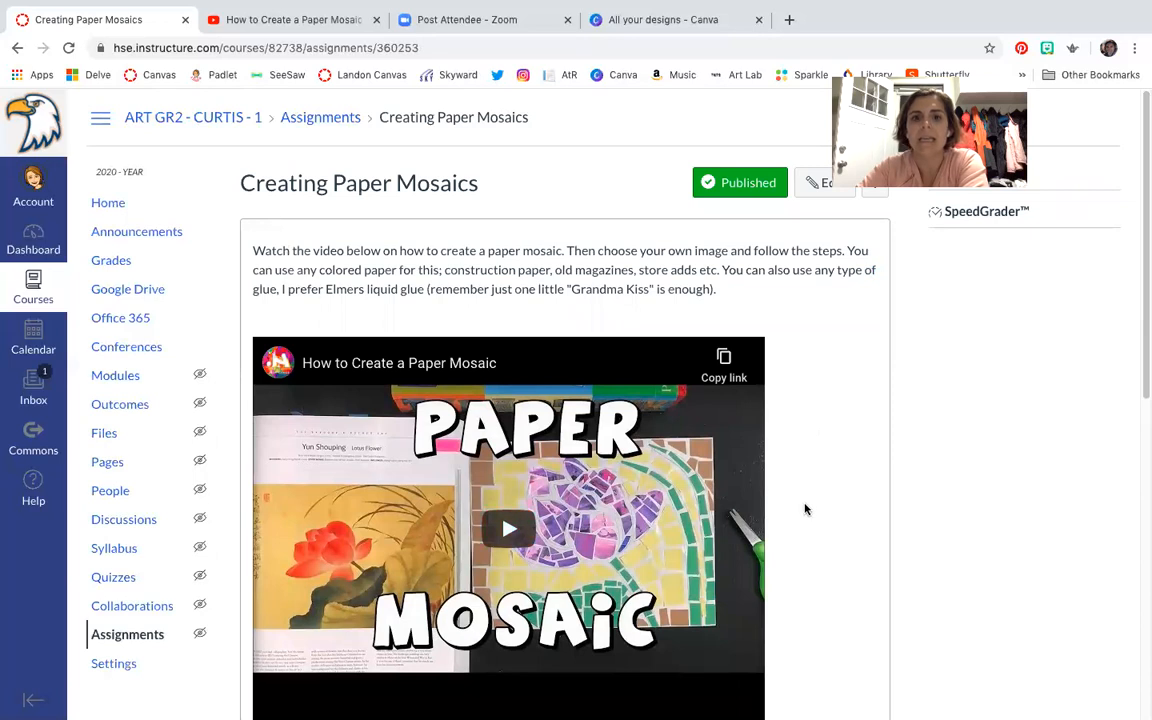
{"action": "scroll", "coordinate": [805, 509], "scroll_direction": "down", "scroll_amount": 1}
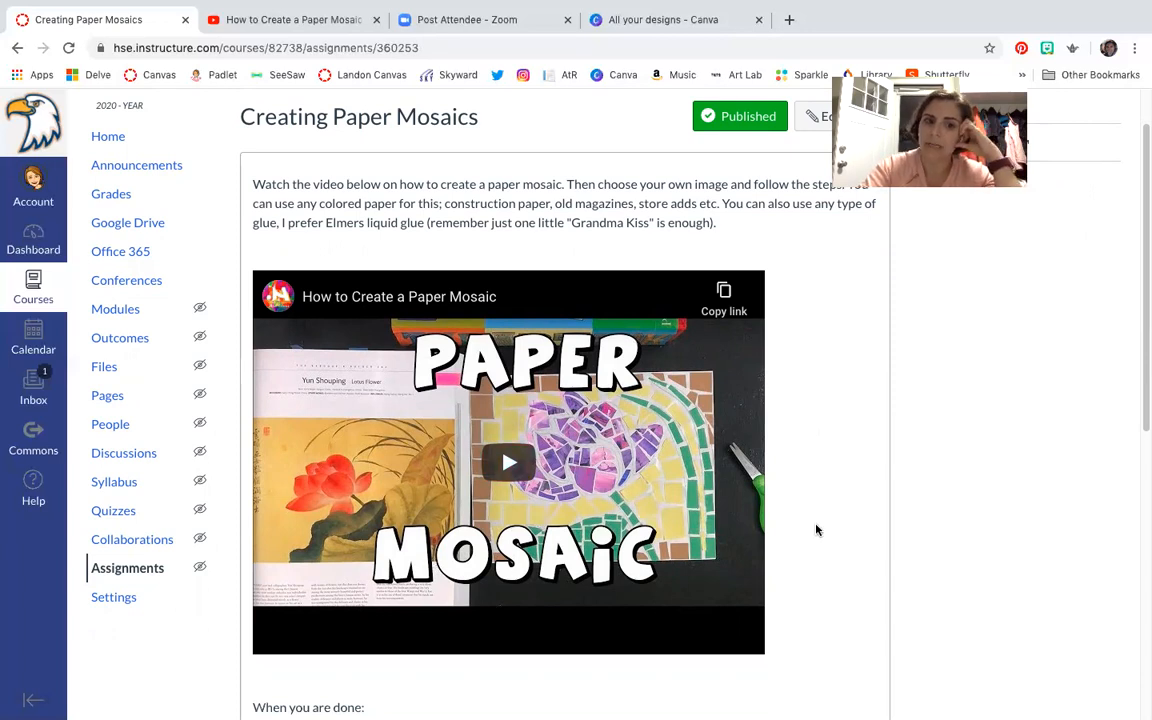
{"action": "scroll", "coordinate": [816, 530], "scroll_direction": "down", "scroll_amount": 3}
{"action": "scroll", "coordinate": [803, 525], "scroll_direction": "up", "scroll_amount": 2}
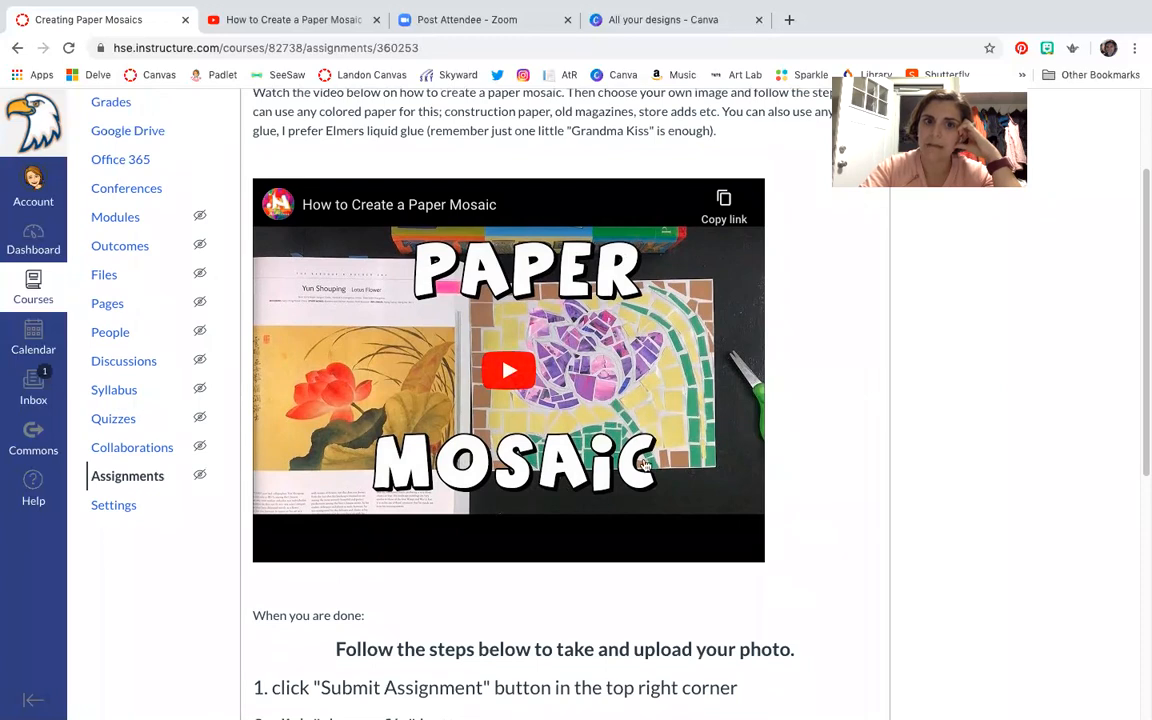
{"action": "scroll", "coordinate": [710, 473], "scroll_direction": "up", "scroll_amount": 4}
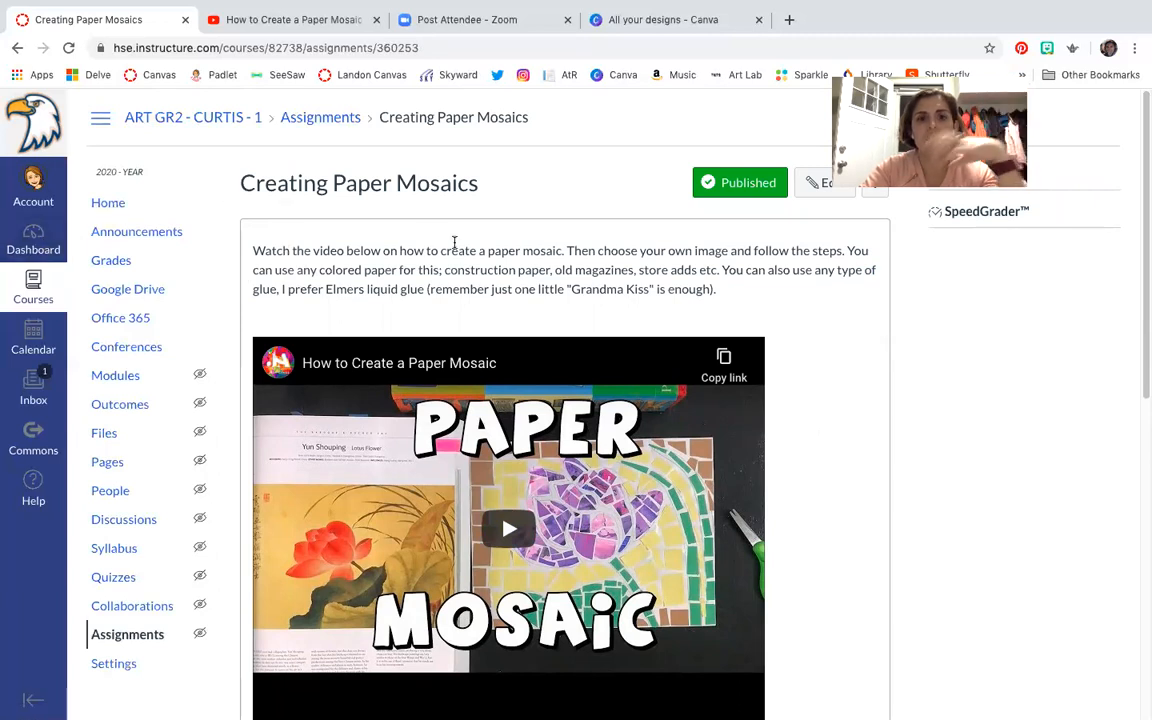
- Go through the course home page to the E-Learning HPE page and look over its grid of picture buttons
{"action": "left_click", "coordinate": [145, 120]}
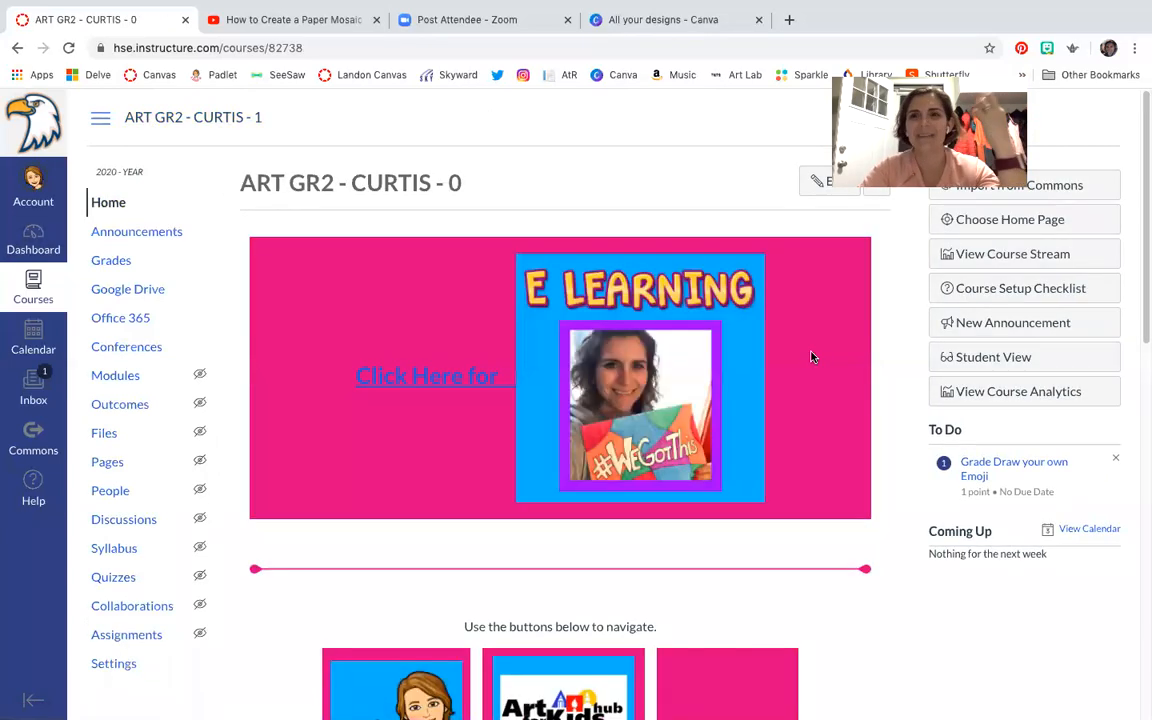
{"action": "left_click", "coordinate": [770, 499]}
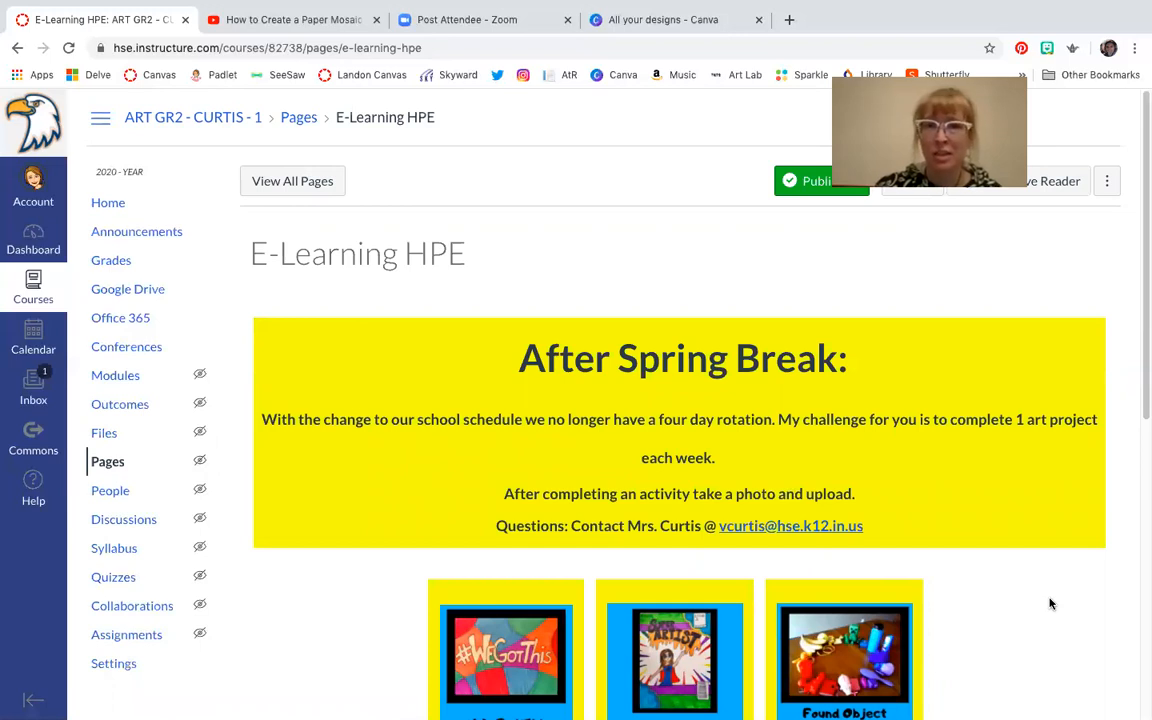
{"action": "scroll", "coordinate": [1050, 603], "scroll_direction": "down", "scroll_amount": 5}
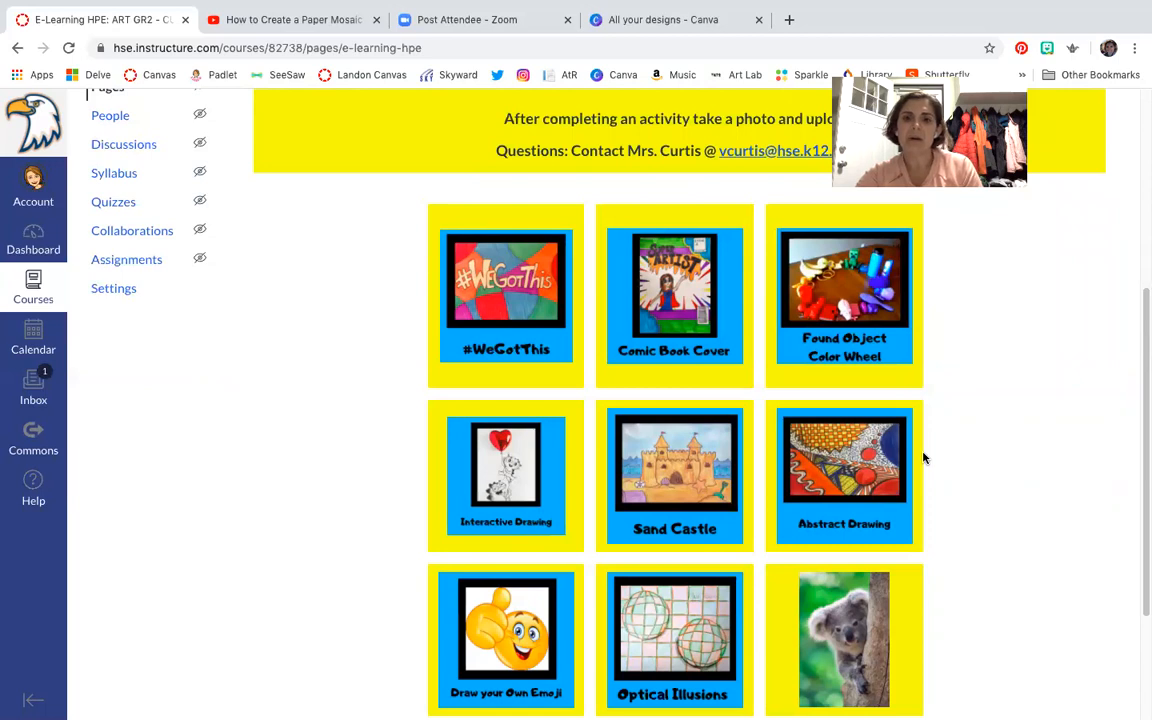
{"action": "scroll", "coordinate": [923, 457], "scroll_direction": "down", "scroll_amount": 3}
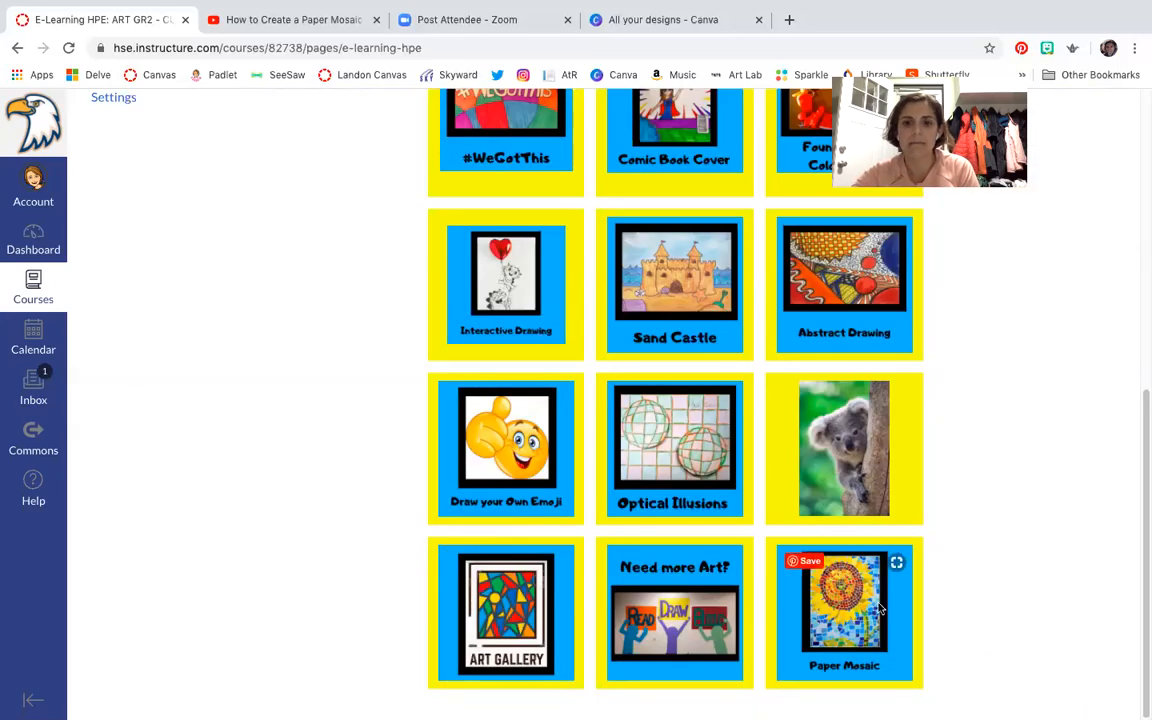
{"action": "scroll", "coordinate": [987, 555], "scroll_direction": "up", "scroll_amount": 6}
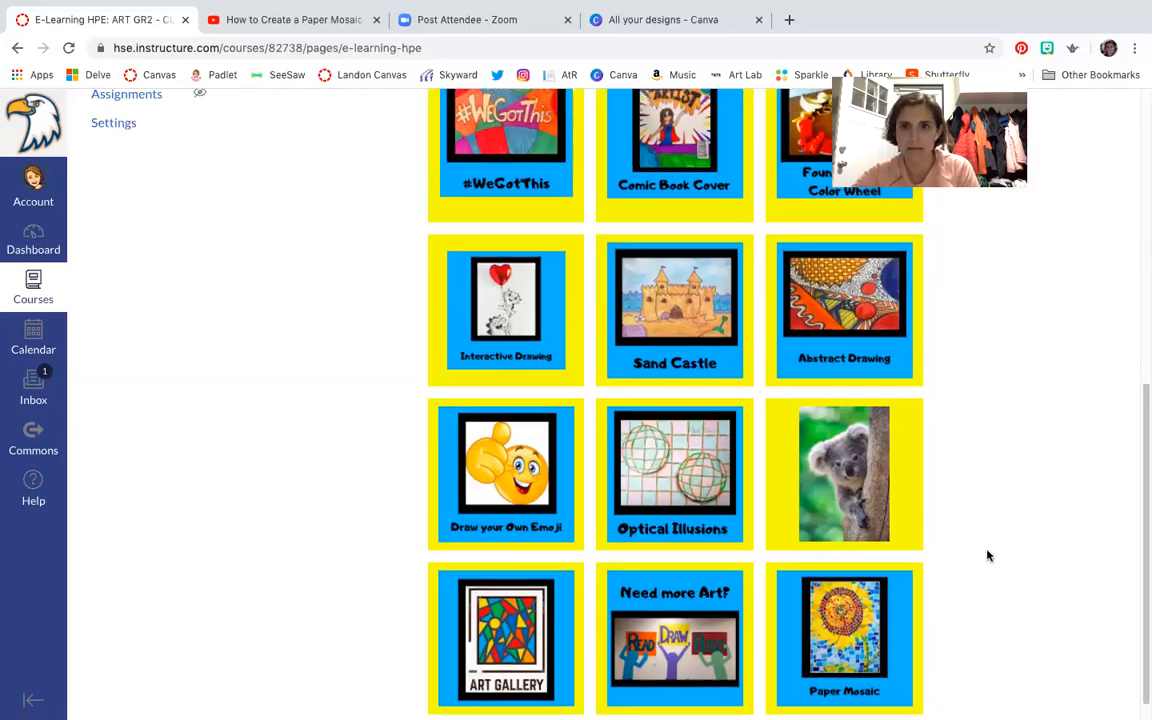
- Edit the E-Learning HPE page to link the Paper Mosaic picture to the Creating Paper Mosaics assignment, and save the page
{"action": "left_click_drag", "start_coordinate": [953, 95], "coordinate": [748, 95]}
{"action": "left_click", "coordinate": [911, 183]}
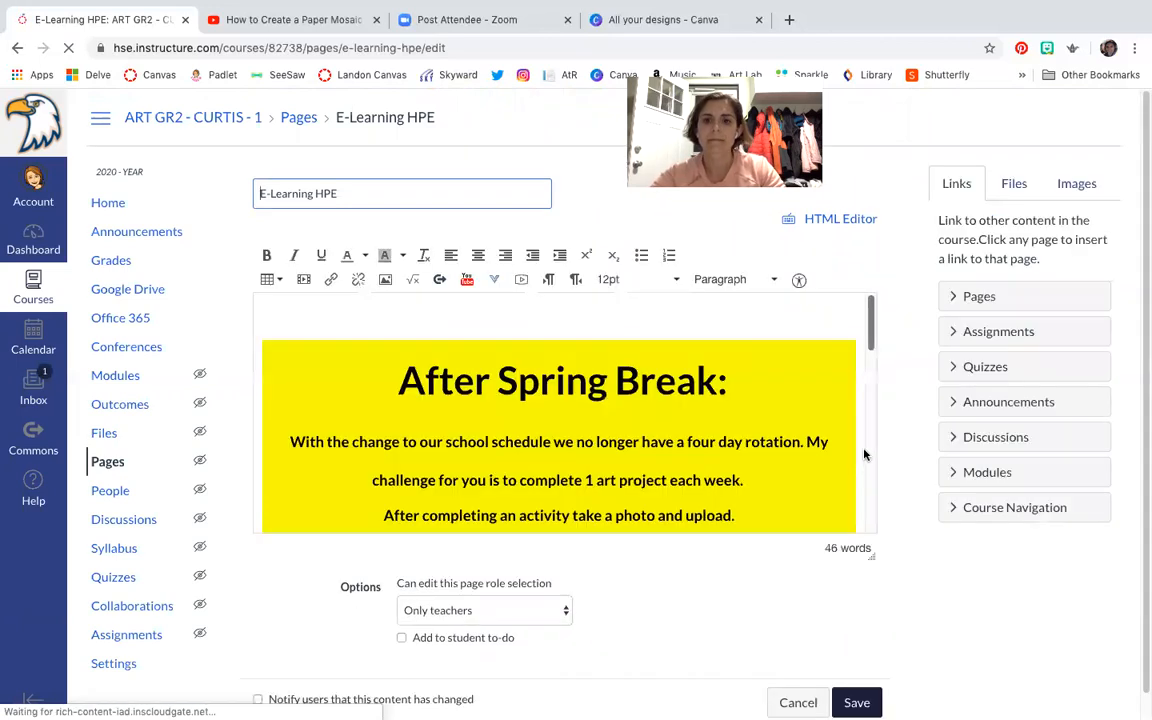
{"action": "scroll", "coordinate": [823, 426], "scroll_direction": "down", "scroll_amount": 10}
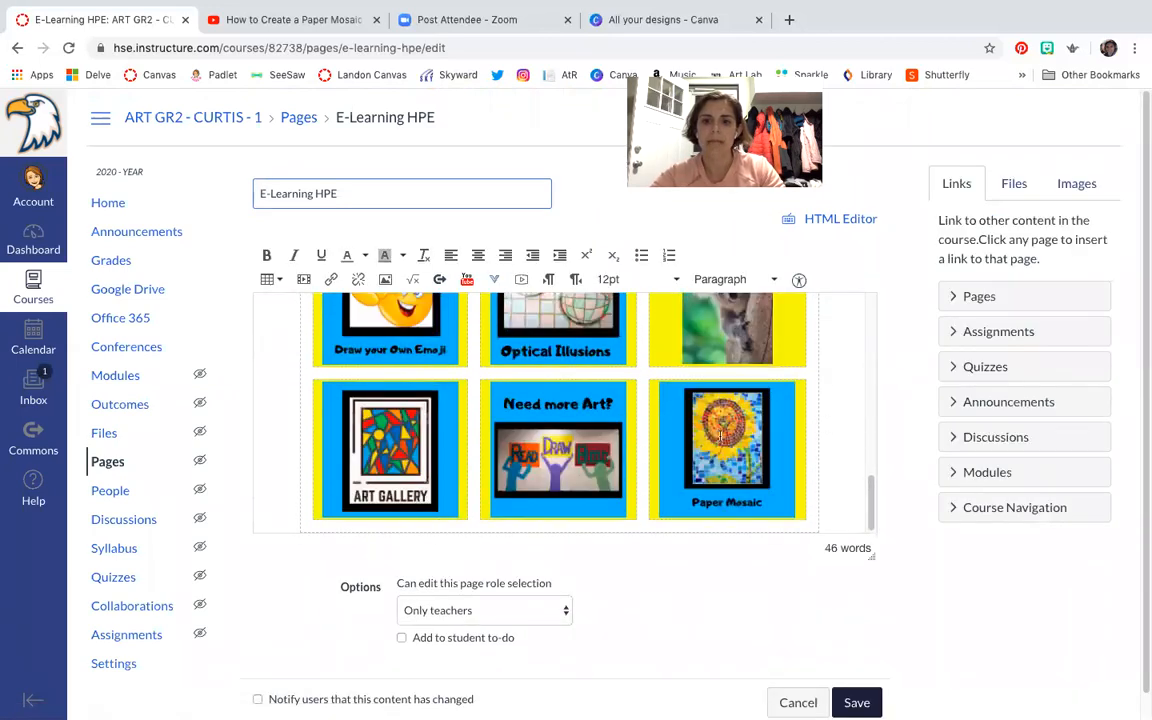
{"action": "left_click", "coordinate": [672, 437]}
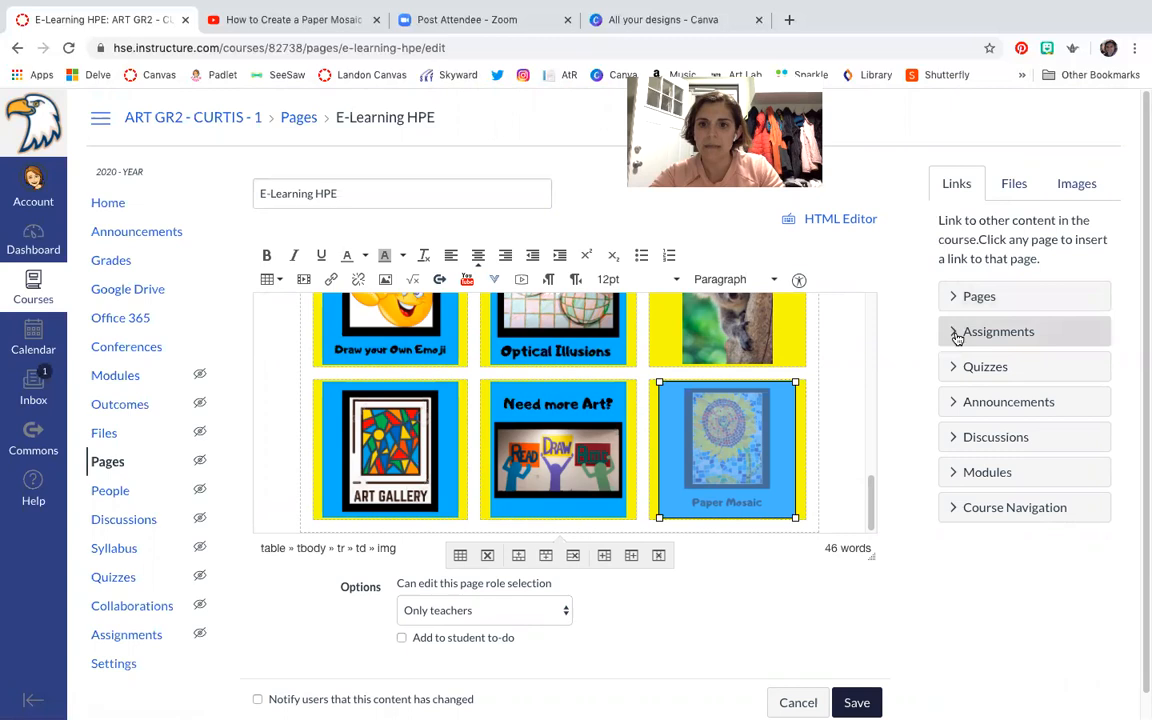
{"action": "left_click", "coordinate": [952, 337]}
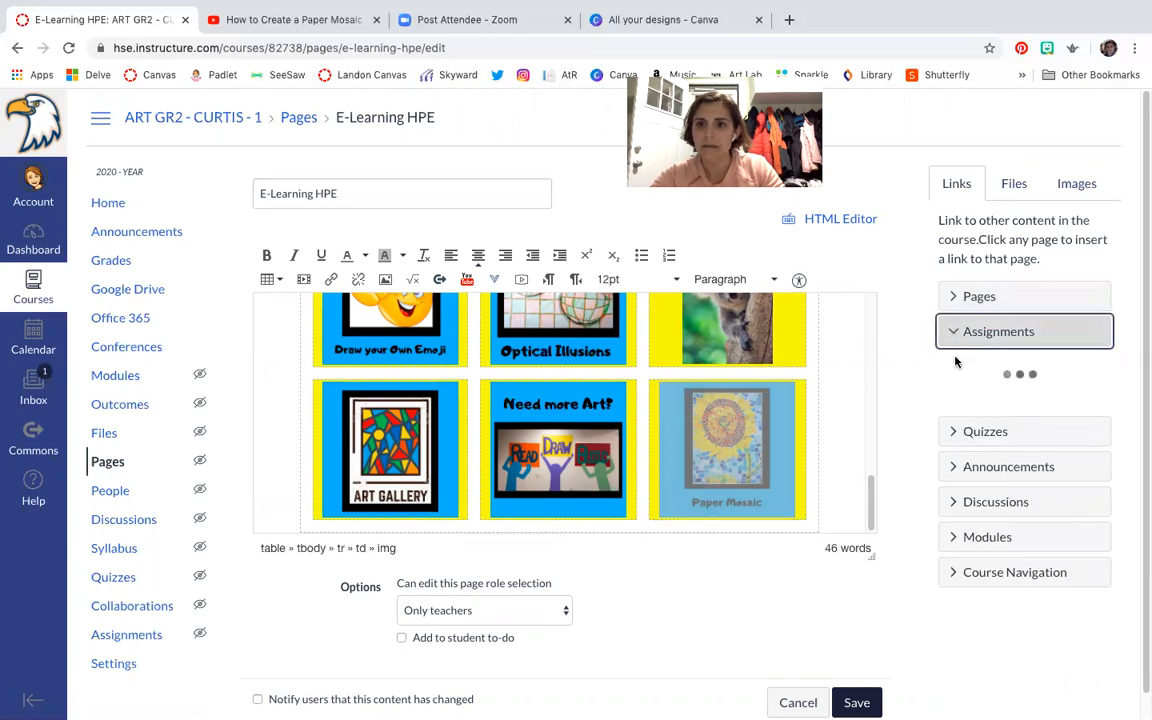
{"action": "scroll", "coordinate": [1016, 485], "scroll_direction": "down", "scroll_amount": 3}
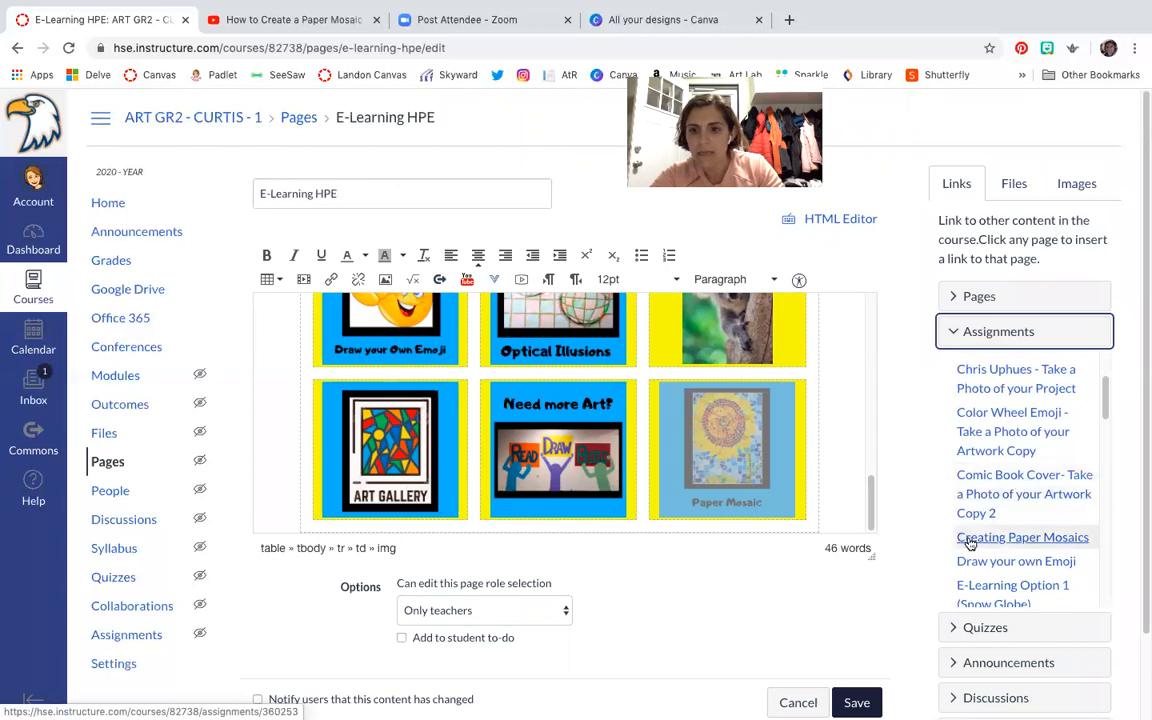
{"action": "left_click", "coordinate": [985, 538]}
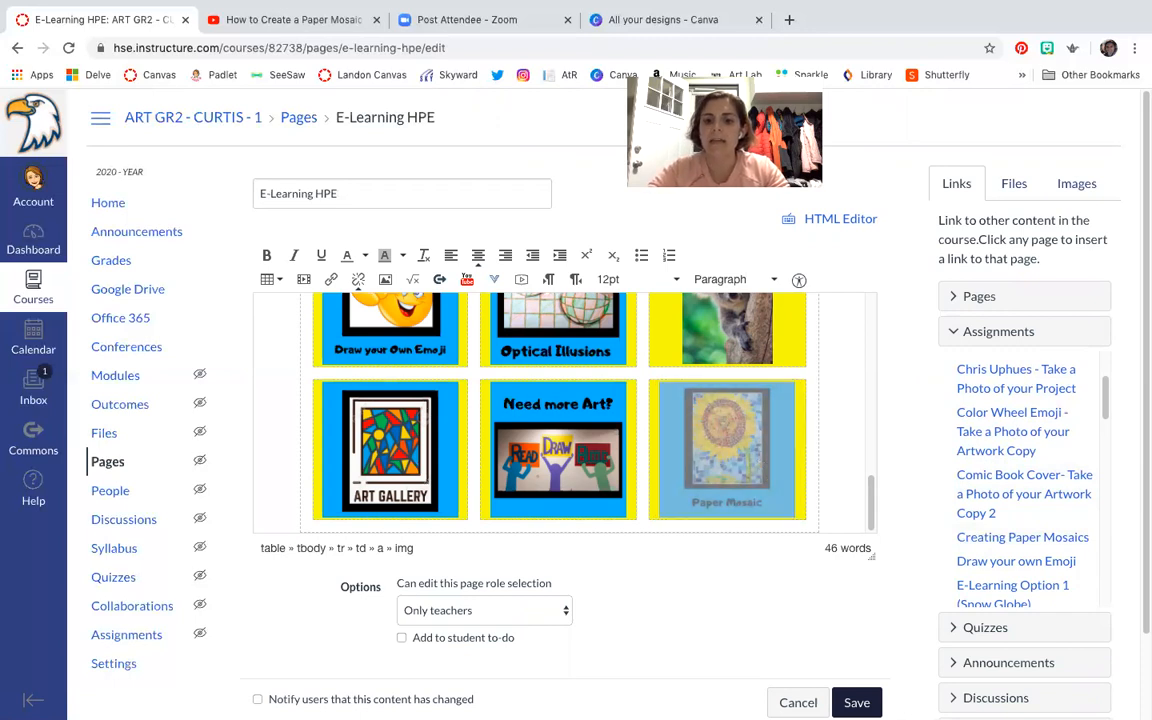
{"action": "left_click", "coordinate": [845, 701]}
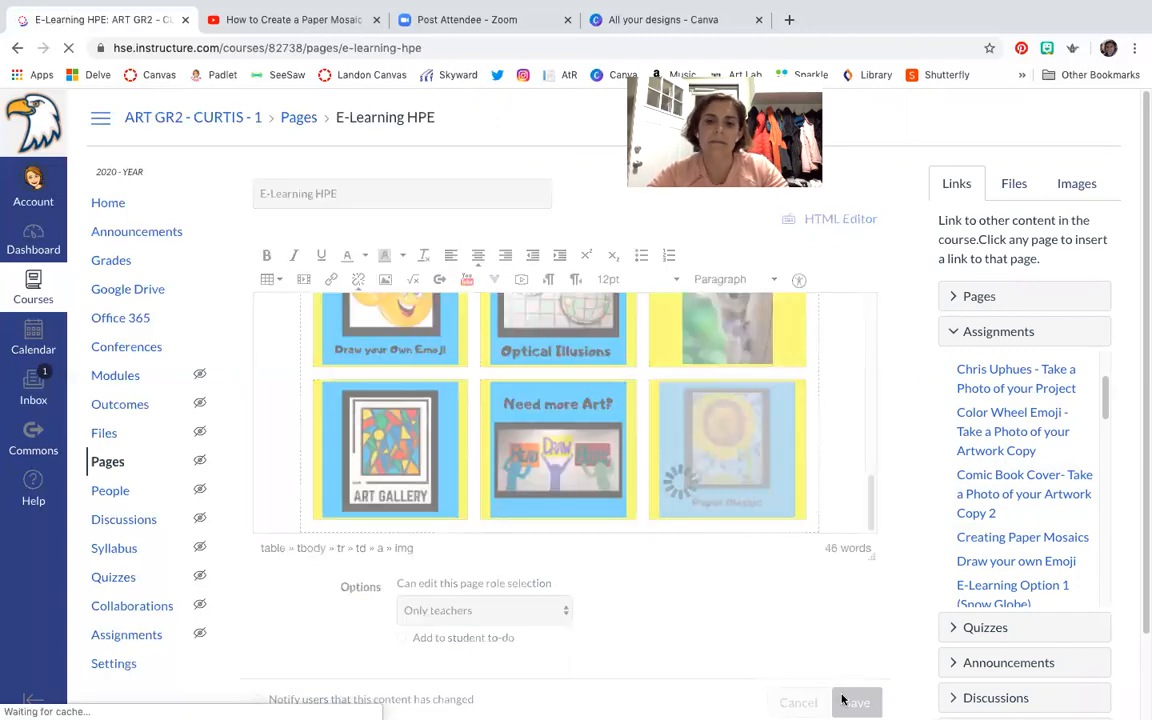
- Test the Paper Mosaic picture button and look through the assignment it opens, including the photo upload steps
{"action": "scroll", "coordinate": [952, 610], "scroll_direction": "down", "scroll_amount": 5}
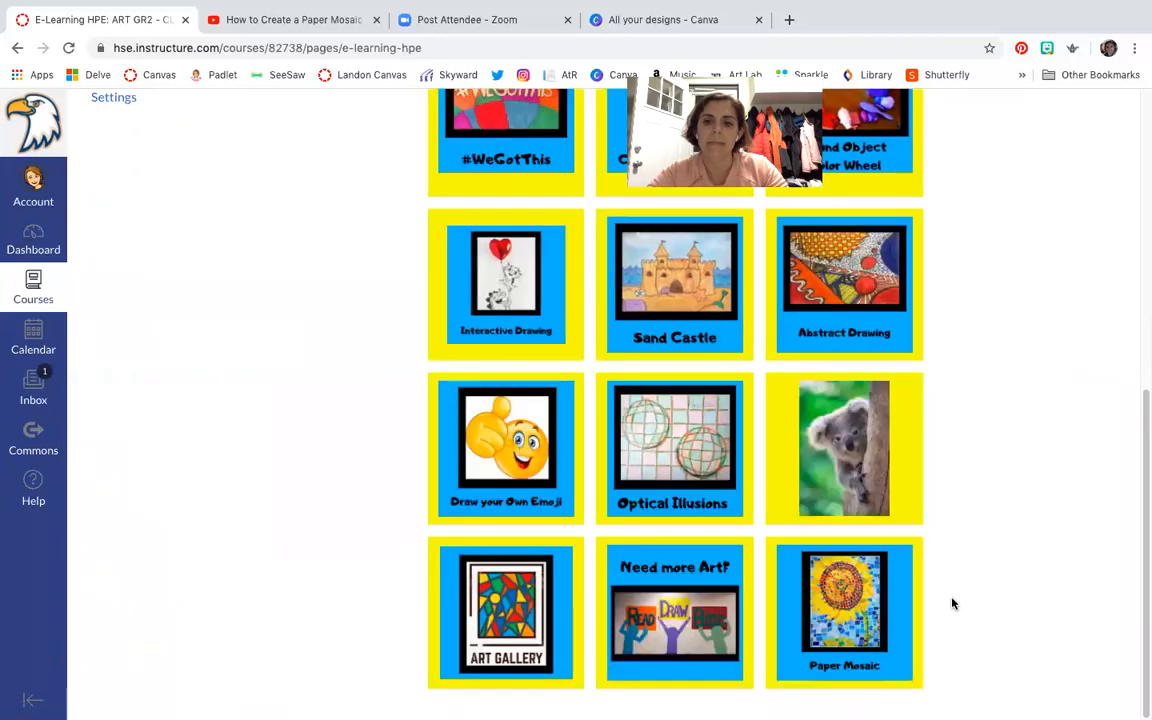
{"action": "left_click", "coordinate": [840, 614]}
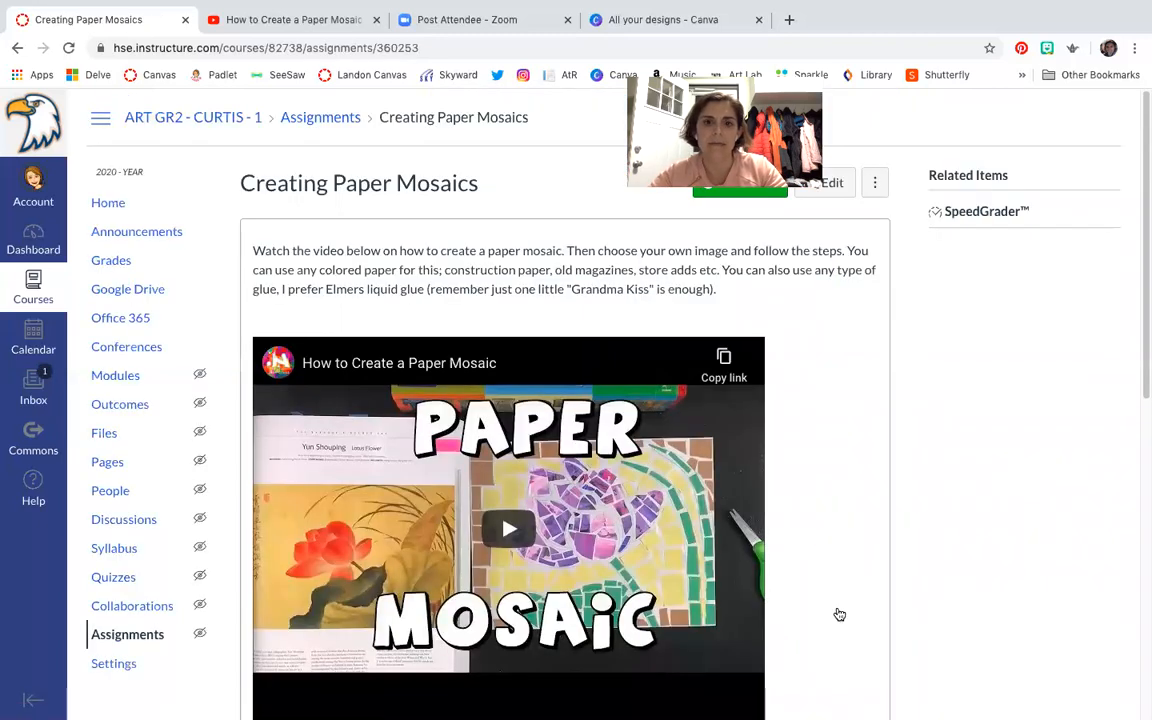
{"action": "scroll", "coordinate": [802, 545], "scroll_direction": "down", "scroll_amount": 2}
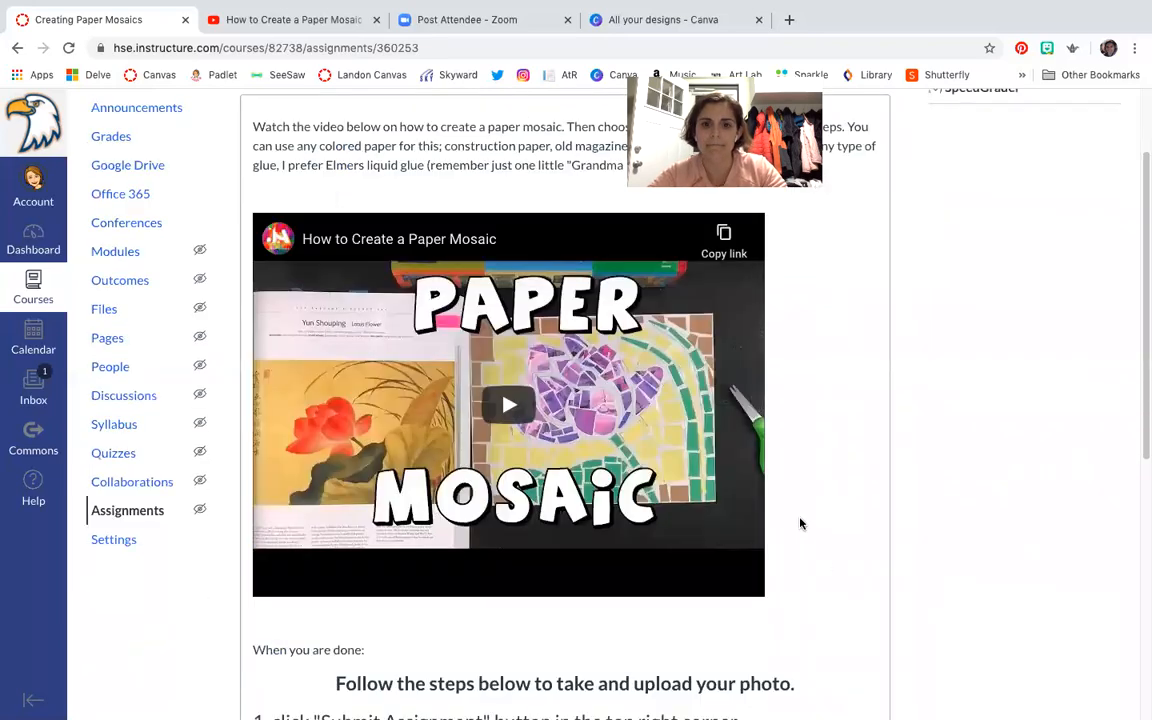
{"action": "scroll", "coordinate": [800, 523], "scroll_direction": "down", "scroll_amount": 4}
{"action": "scroll", "coordinate": [800, 523], "scroll_direction": "up", "scroll_amount": 1}
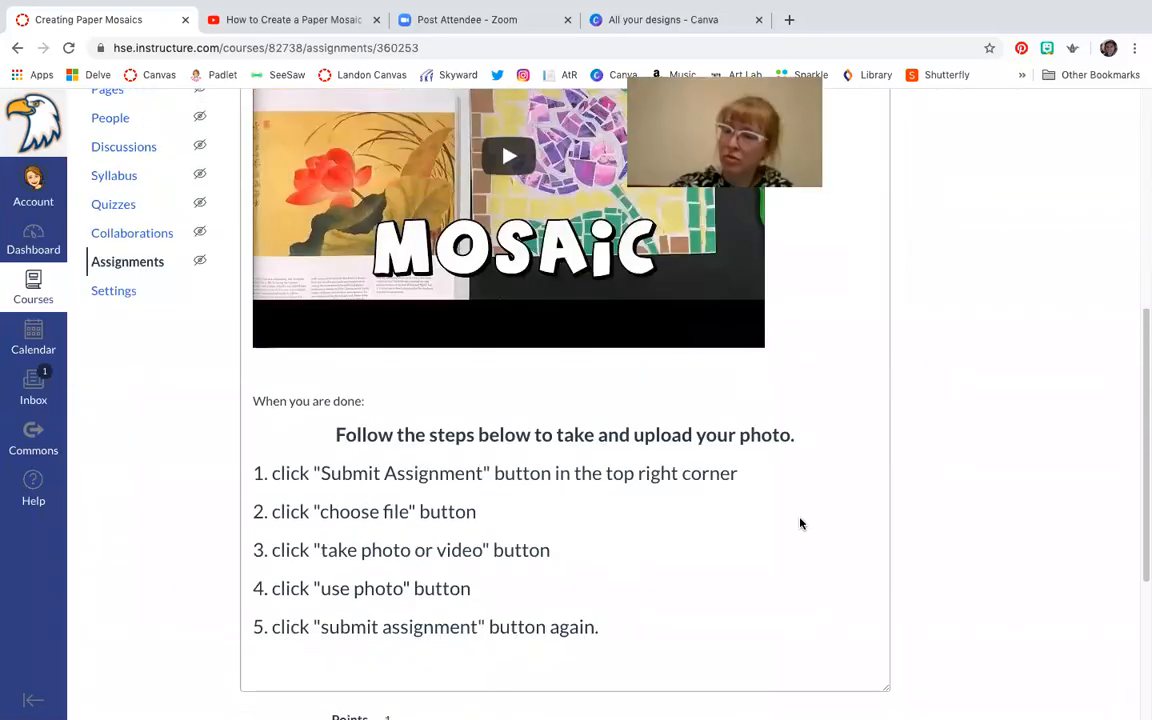
{"action": "scroll", "coordinate": [800, 523], "scroll_direction": "up", "scroll_amount": 5}
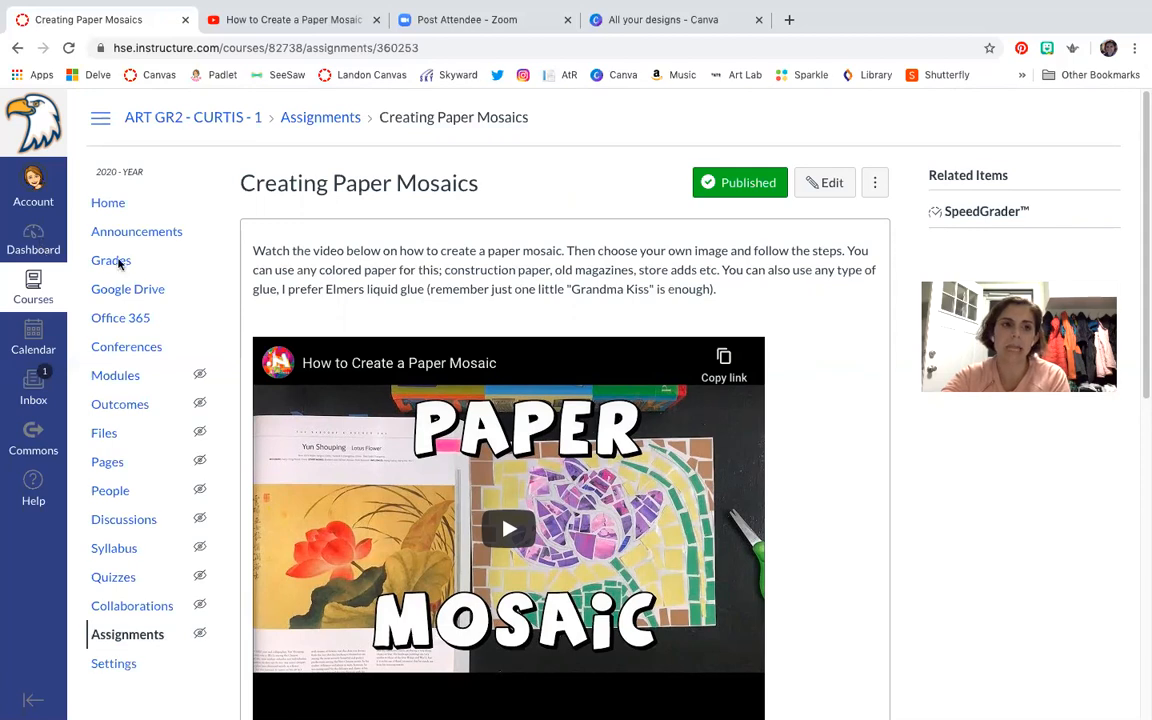
- Start a new blank page from the course's list of all pages, and cancel it without saving
{"action": "left_click", "coordinate": [108, 463]}
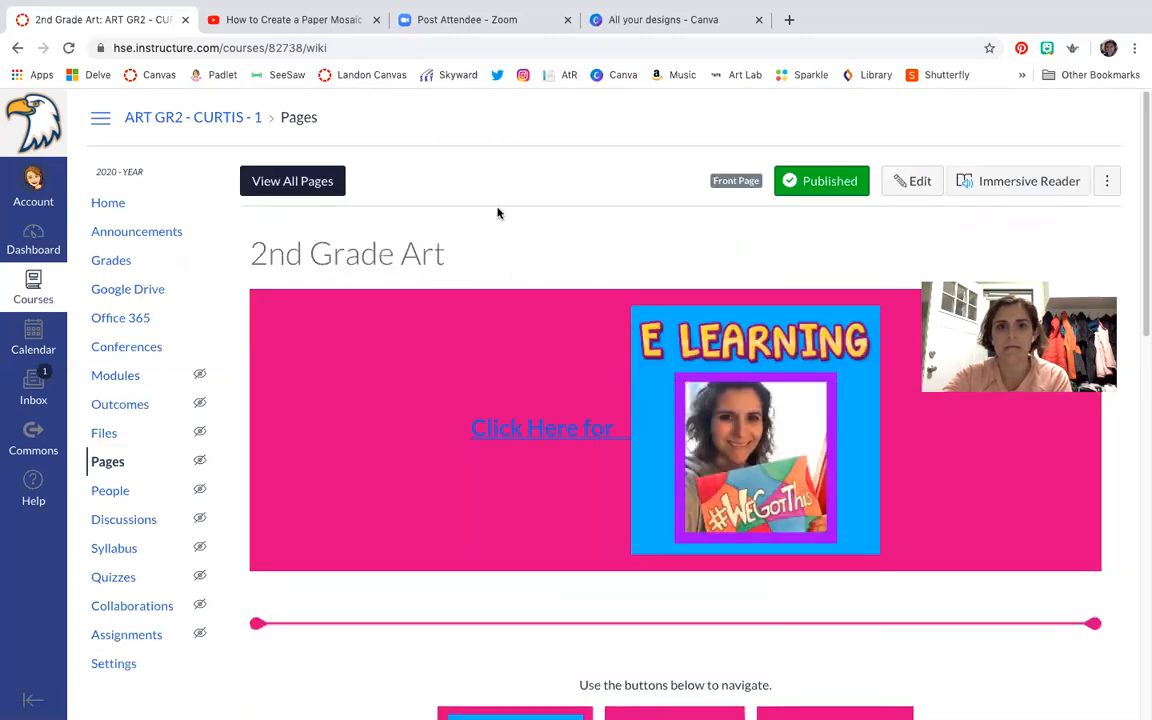
{"action": "left_click", "coordinate": [292, 181]}
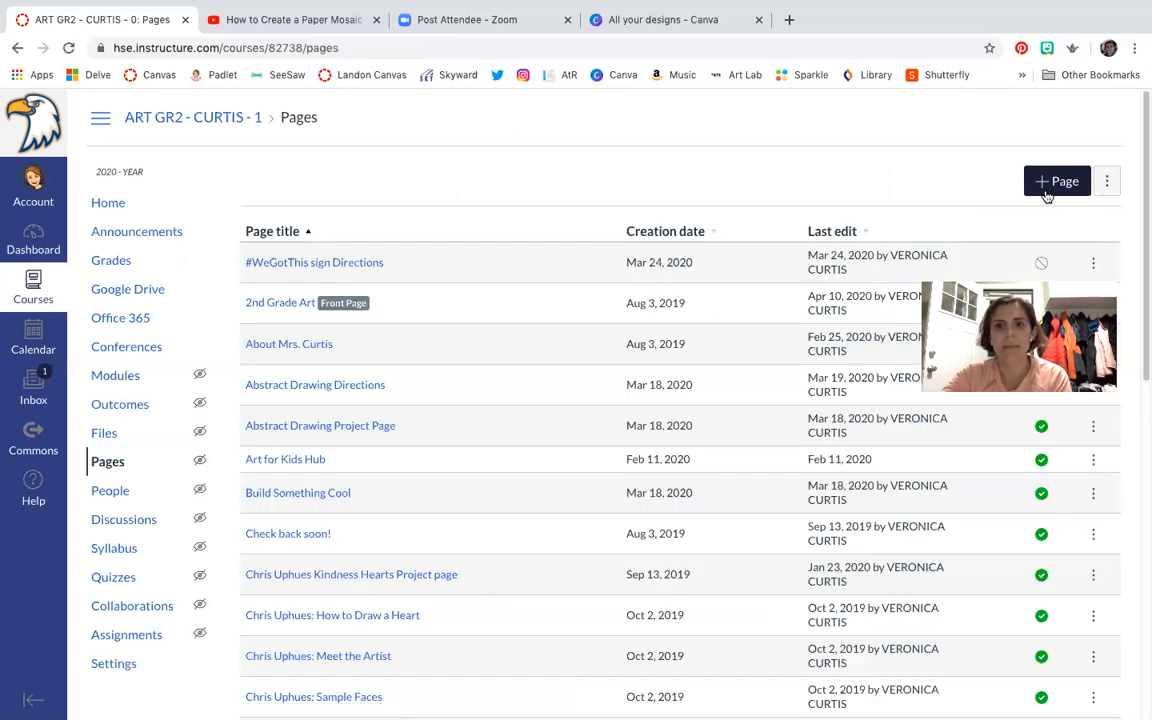
{"action": "left_click", "coordinate": [1047, 186]}
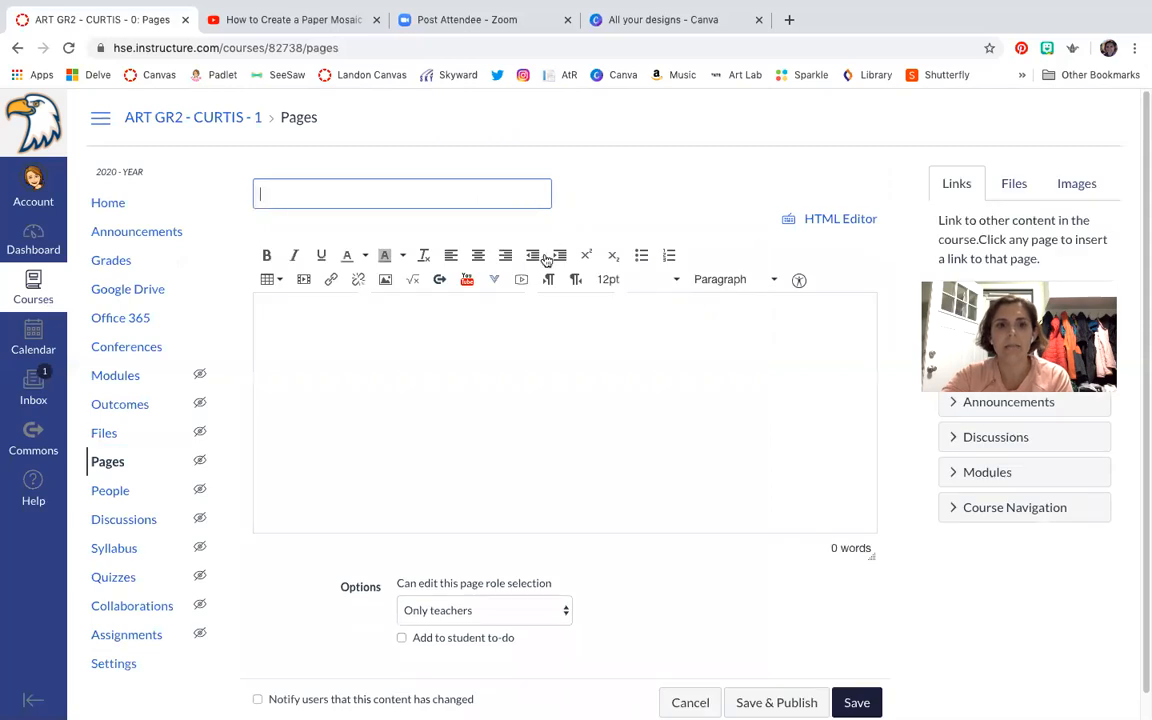
{"action": "scroll", "coordinate": [517, 332], "scroll_direction": "down", "scroll_amount": 1}
{"action": "left_click", "coordinate": [515, 322]}
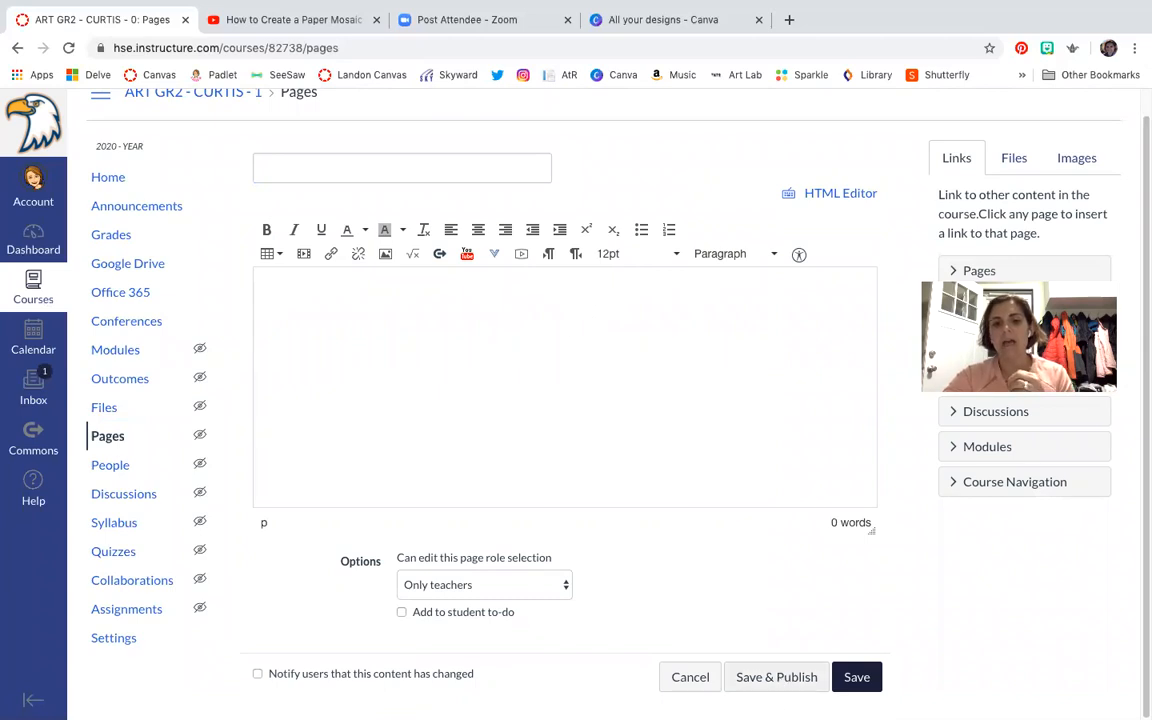
{"action": "left_click", "coordinate": [689, 676]}
{"action": "left_click", "coordinate": [714, 155]}
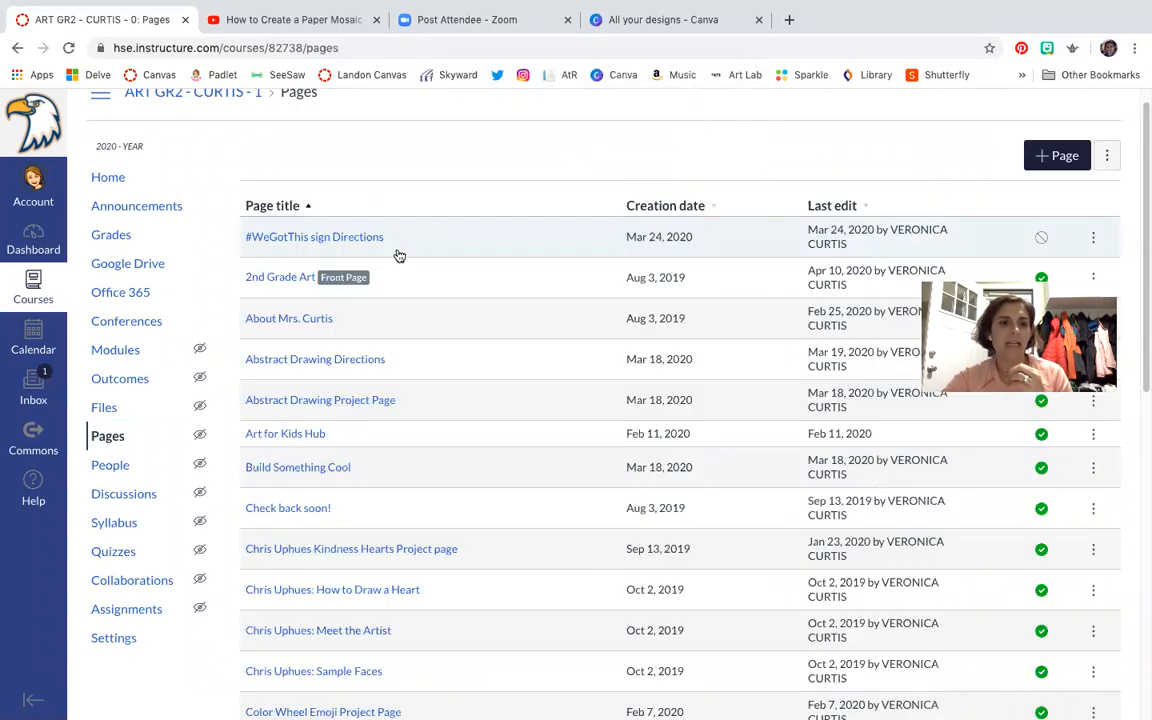
- Open Art Page Template for Sharing from the shared resources in Commons and examine its teacher message banner and blank button grid
{"action": "left_click", "coordinate": [33, 440]}
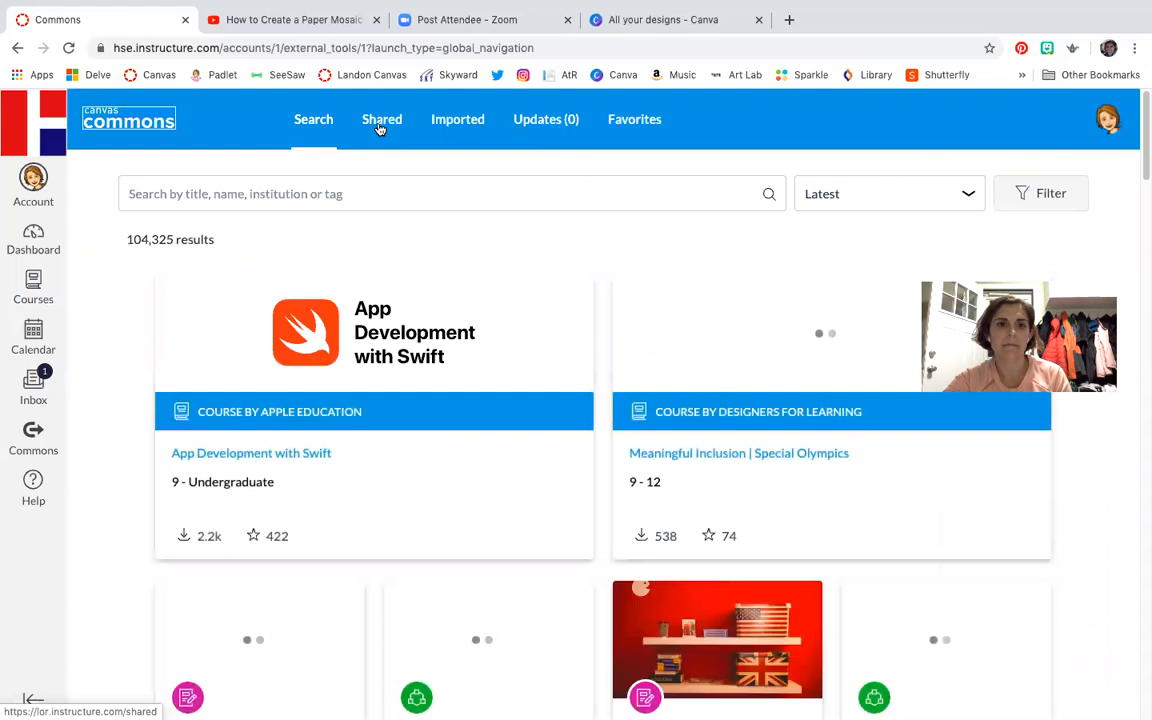
{"action": "left_click", "coordinate": [380, 124]}
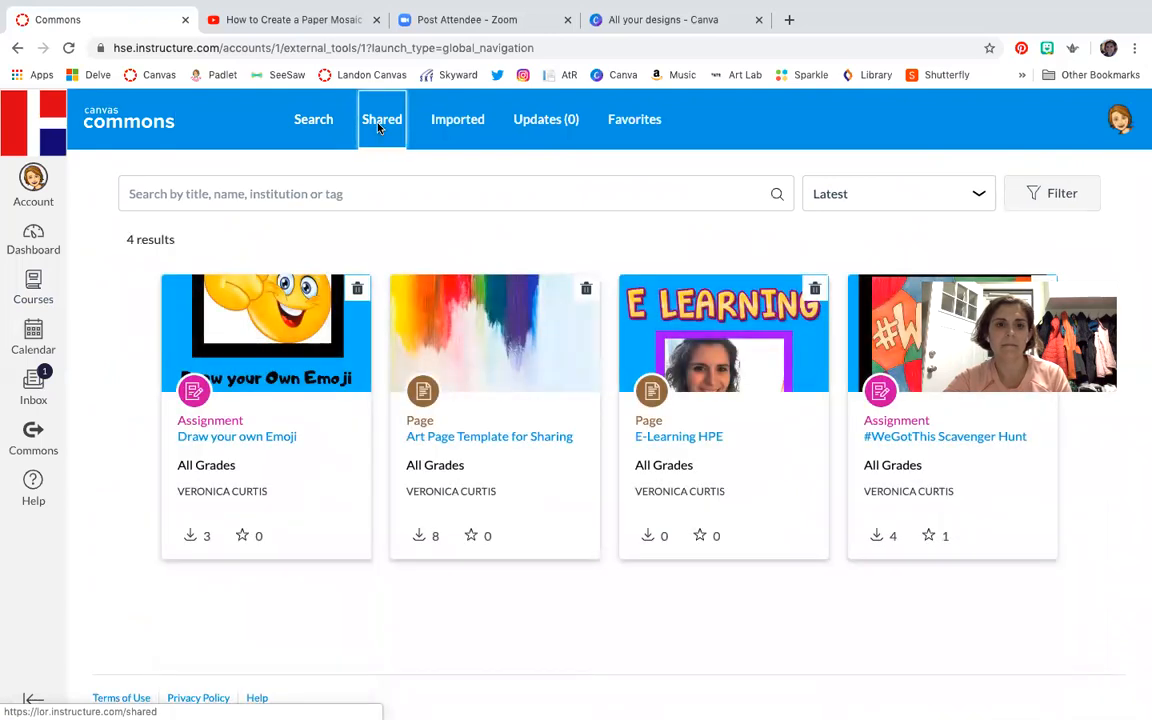
{"action": "left_click", "coordinate": [523, 438]}
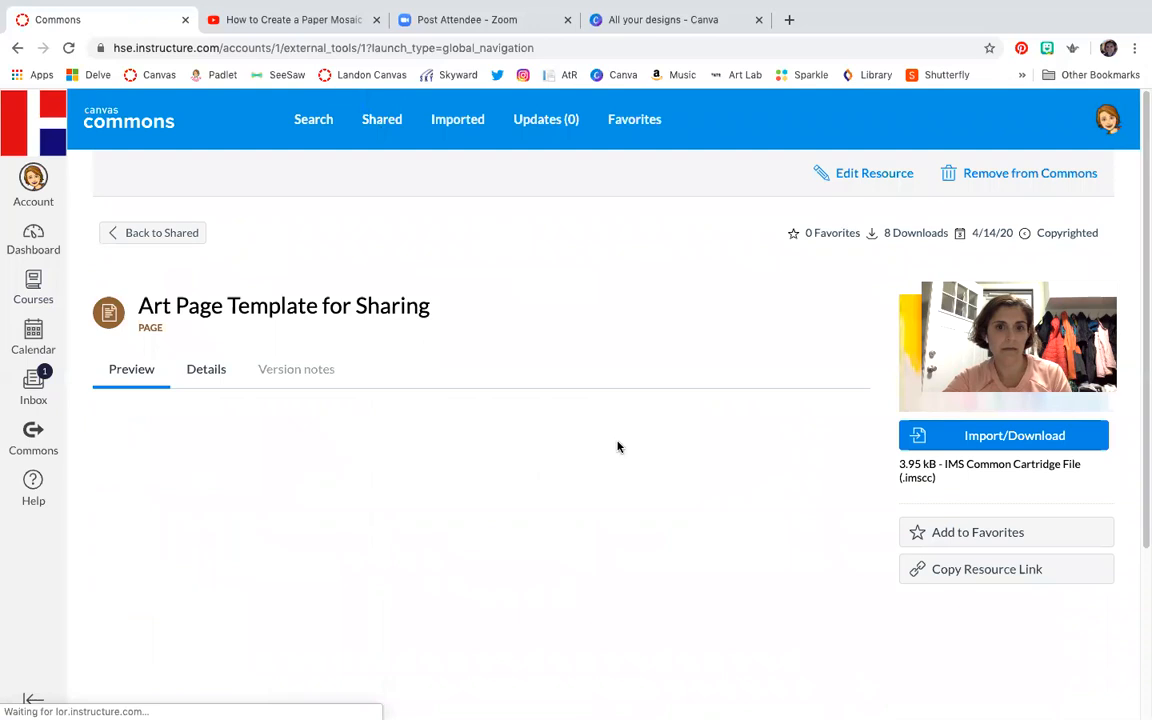
{"action": "scroll", "coordinate": [617, 445], "scroll_direction": "down", "scroll_amount": 3}
{"action": "scroll", "coordinate": [617, 445], "scroll_direction": "down", "scroll_amount": 2}
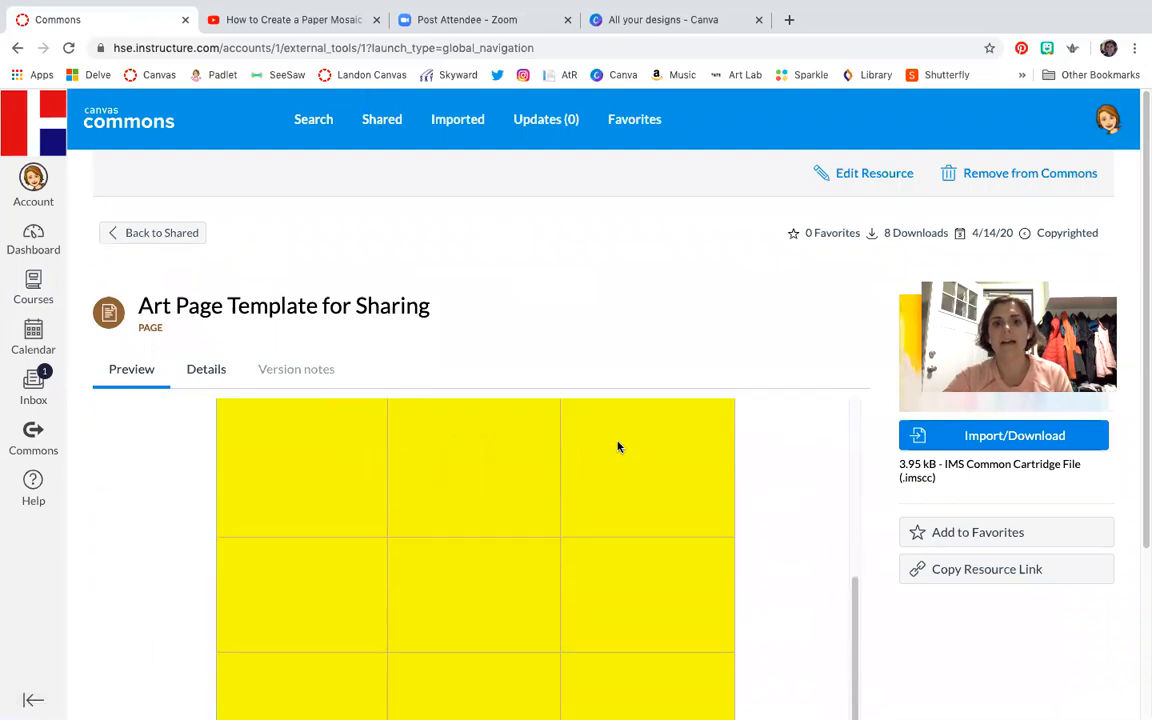
{"action": "scroll", "coordinate": [669, 509], "scroll_direction": "down", "scroll_amount": 5}
{"action": "scroll", "coordinate": [669, 512], "scroll_direction": "up", "scroll_amount": 5}
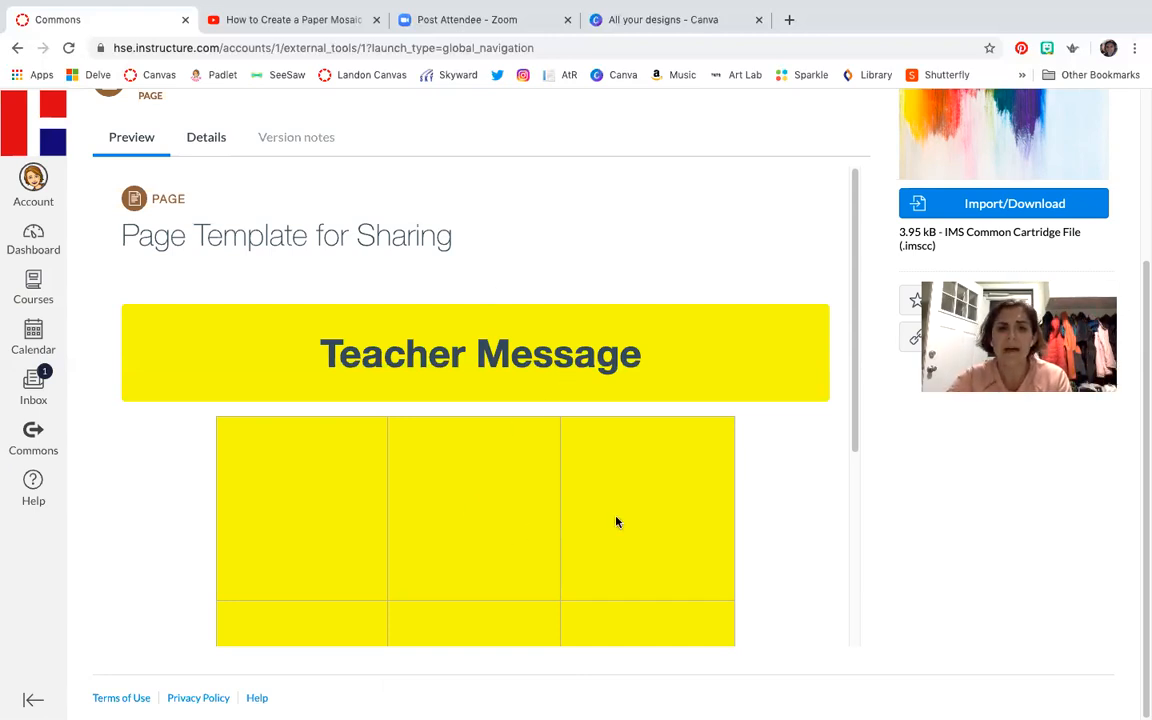
{"action": "scroll", "coordinate": [692, 460], "scroll_direction": "down", "scroll_amount": 5}
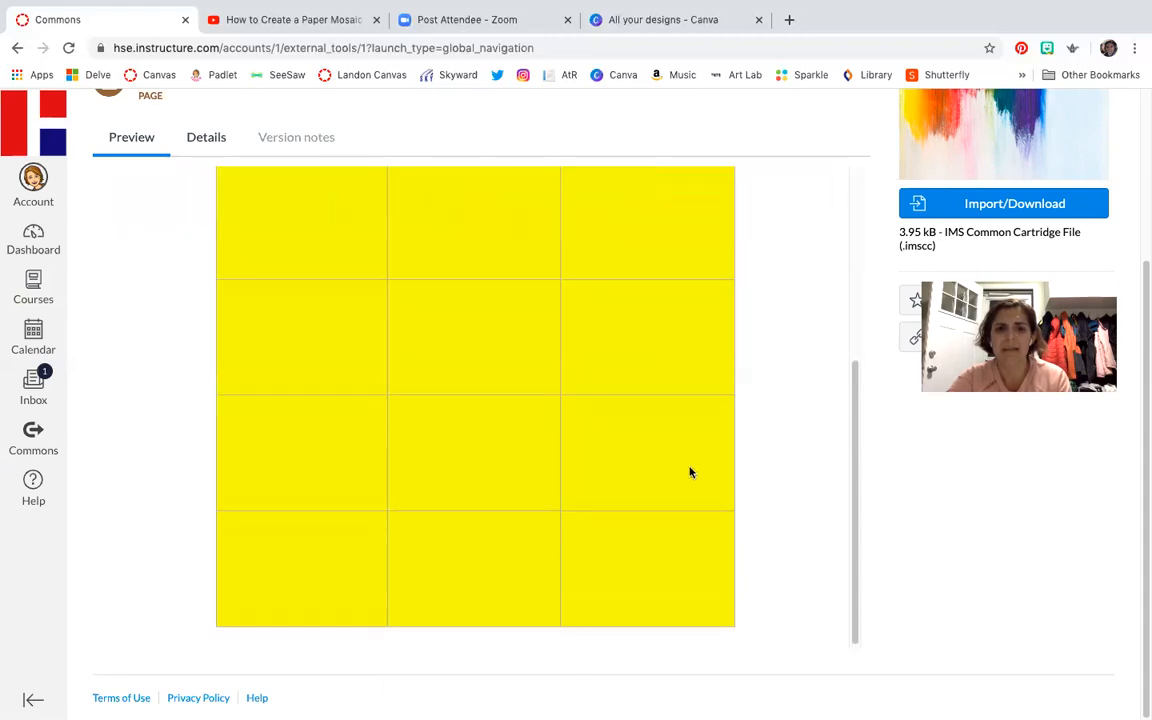
{"action": "scroll", "coordinate": [689, 472], "scroll_direction": "up", "scroll_amount": 3}
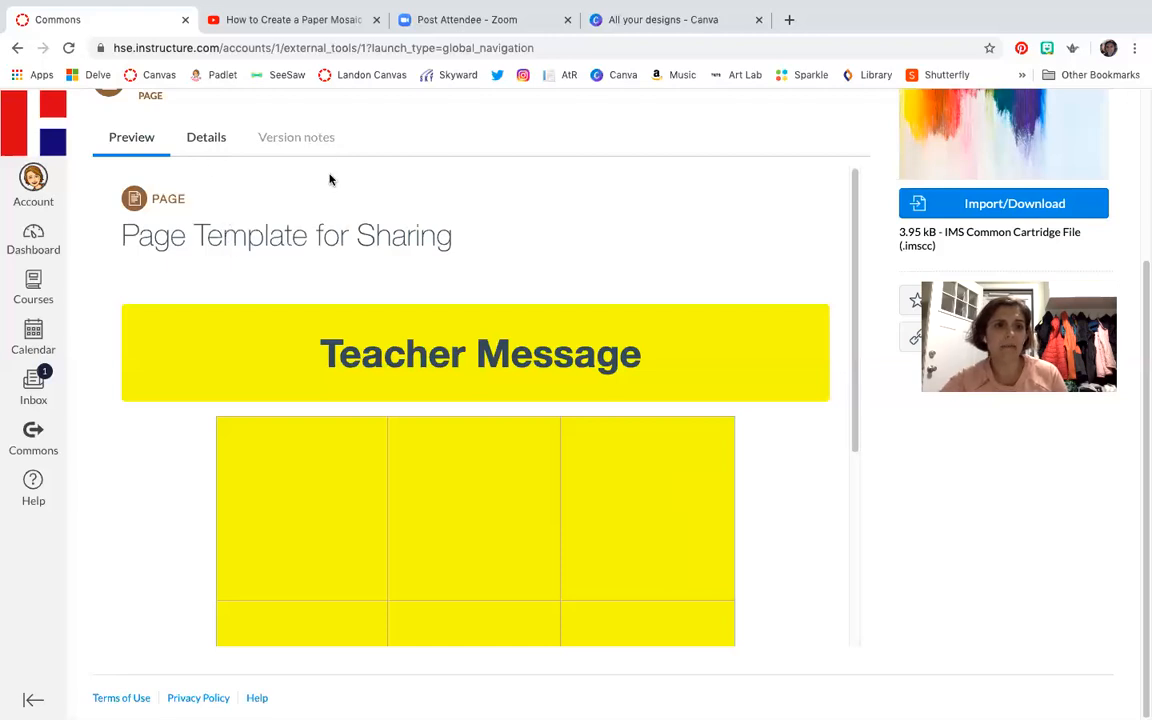
- Return to the shared Commons resources and open the preview of the E-Learning HPE page
{"action": "scroll", "coordinate": [340, 195], "scroll_direction": "up", "scroll_amount": 3}
{"action": "left_click", "coordinate": [385, 119]}
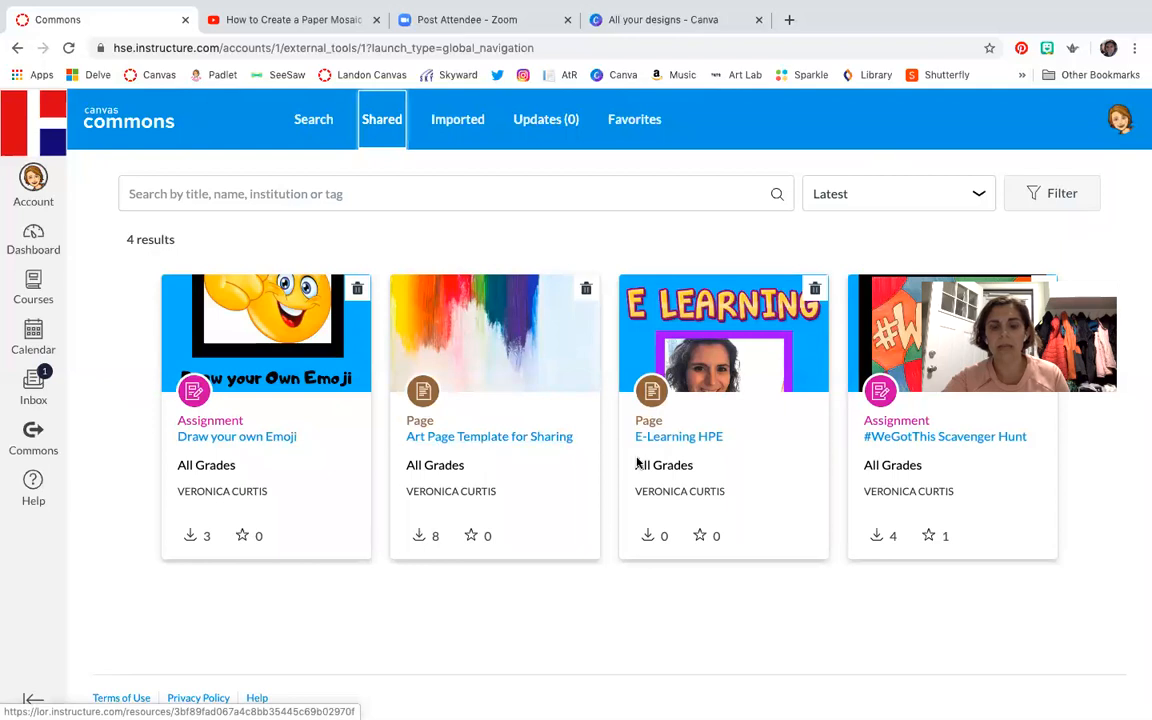
{"action": "left_click", "coordinate": [696, 439]}
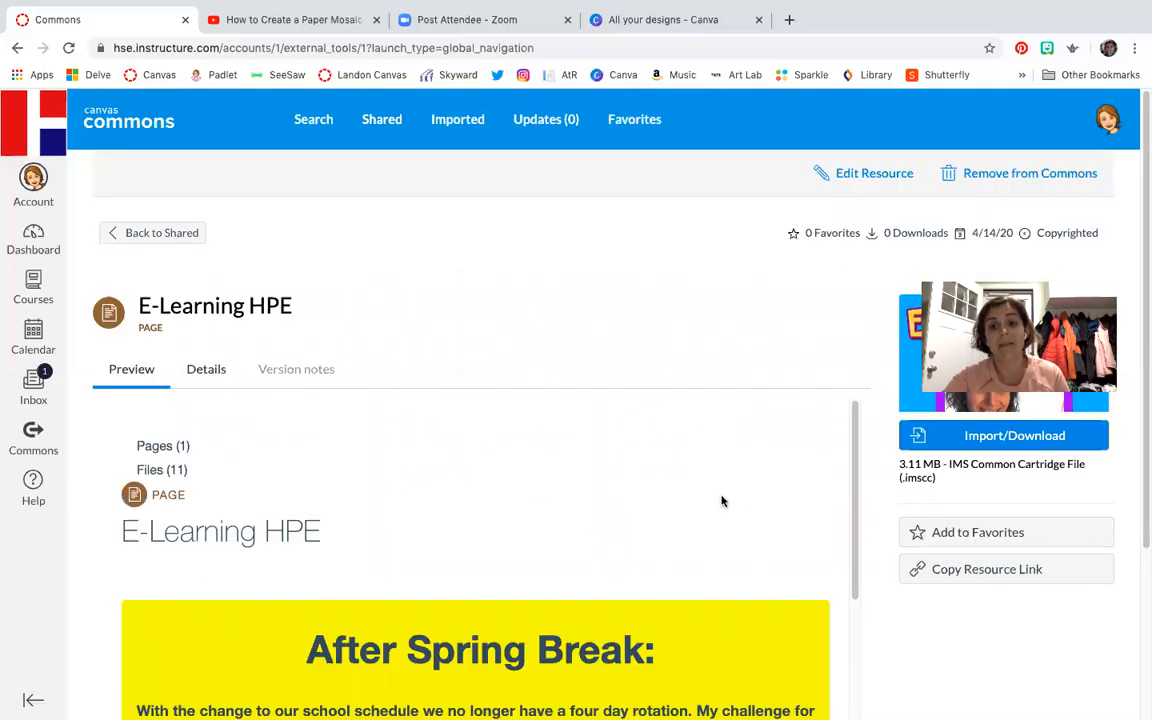
- Examine the E-Learning HPE page preview, from the After Spring Break message through the grid of art project picture buttons
{"action": "scroll", "coordinate": [700, 460], "scroll_direction": "down", "scroll_amount": 10}
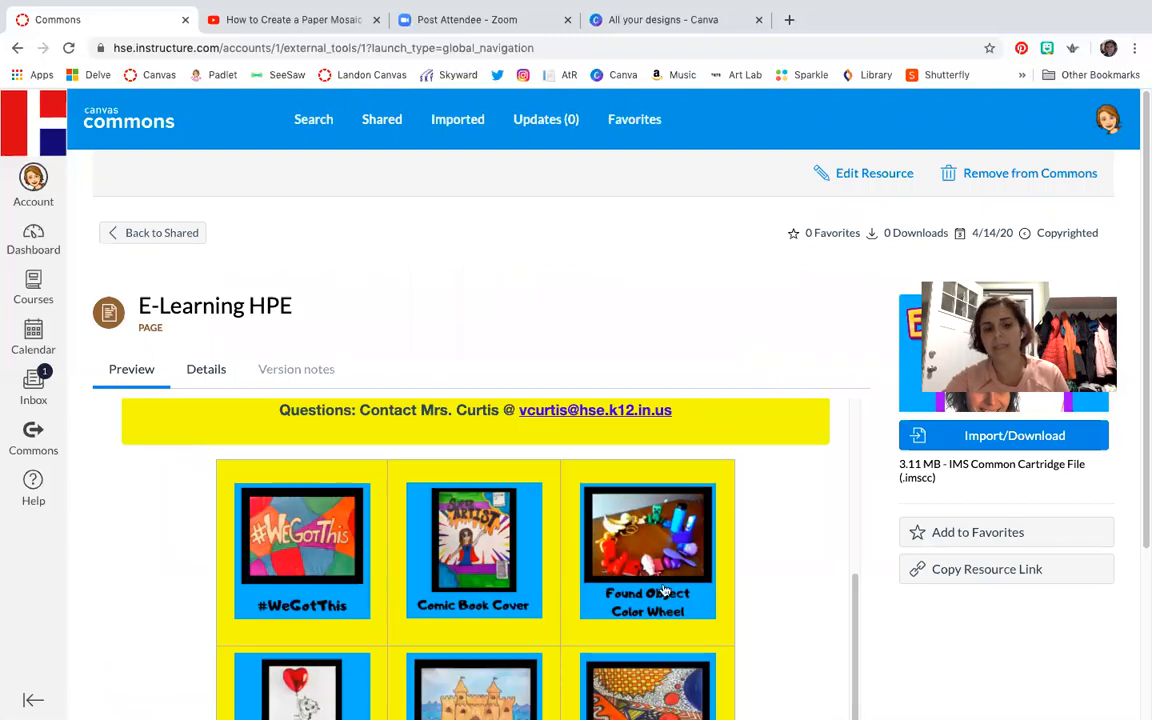
{"action": "scroll", "coordinate": [729, 594], "scroll_direction": "up", "scroll_amount": 3}
{"action": "scroll", "coordinate": [728, 594], "scroll_direction": "down", "scroll_amount": 3}
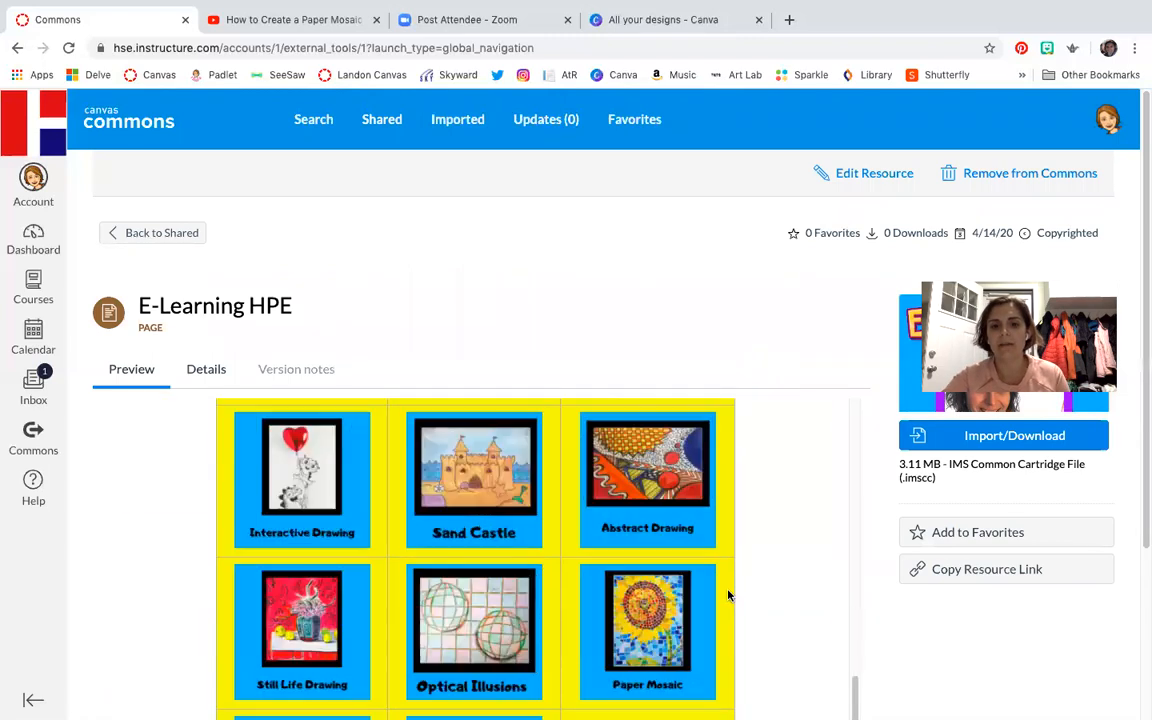
{"action": "scroll", "coordinate": [728, 603], "scroll_direction": "up", "scroll_amount": 10}
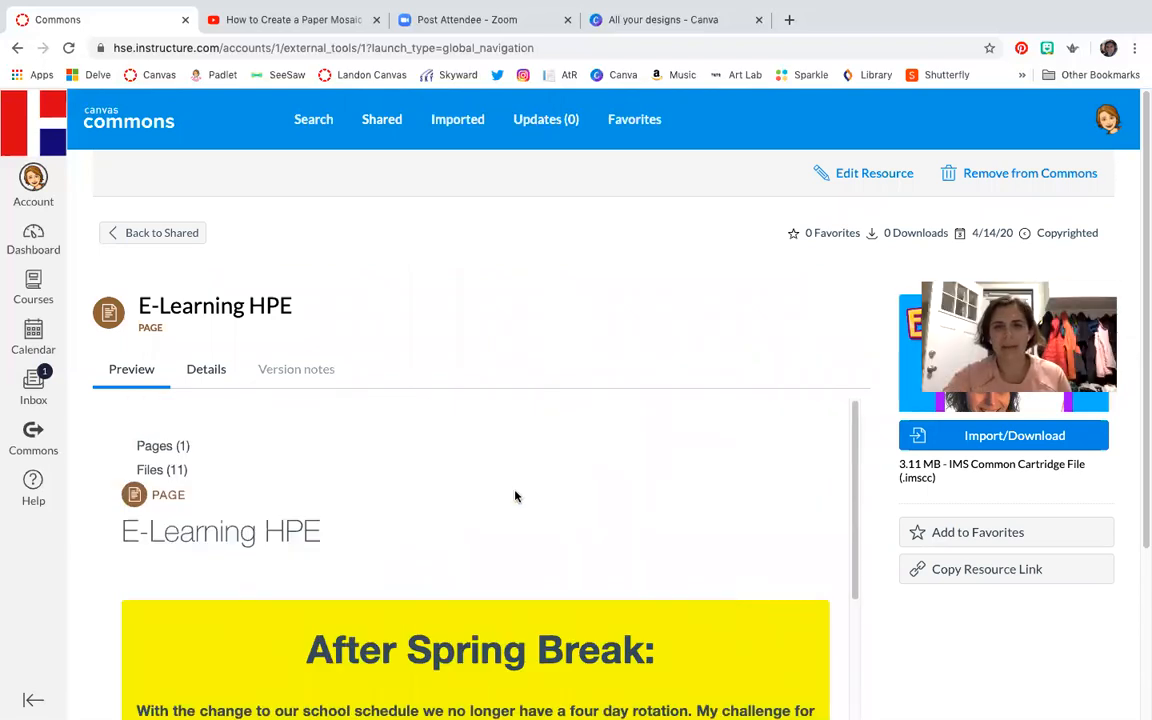
{"action": "scroll", "coordinate": [515, 496], "scroll_direction": "down", "scroll_amount": 3}
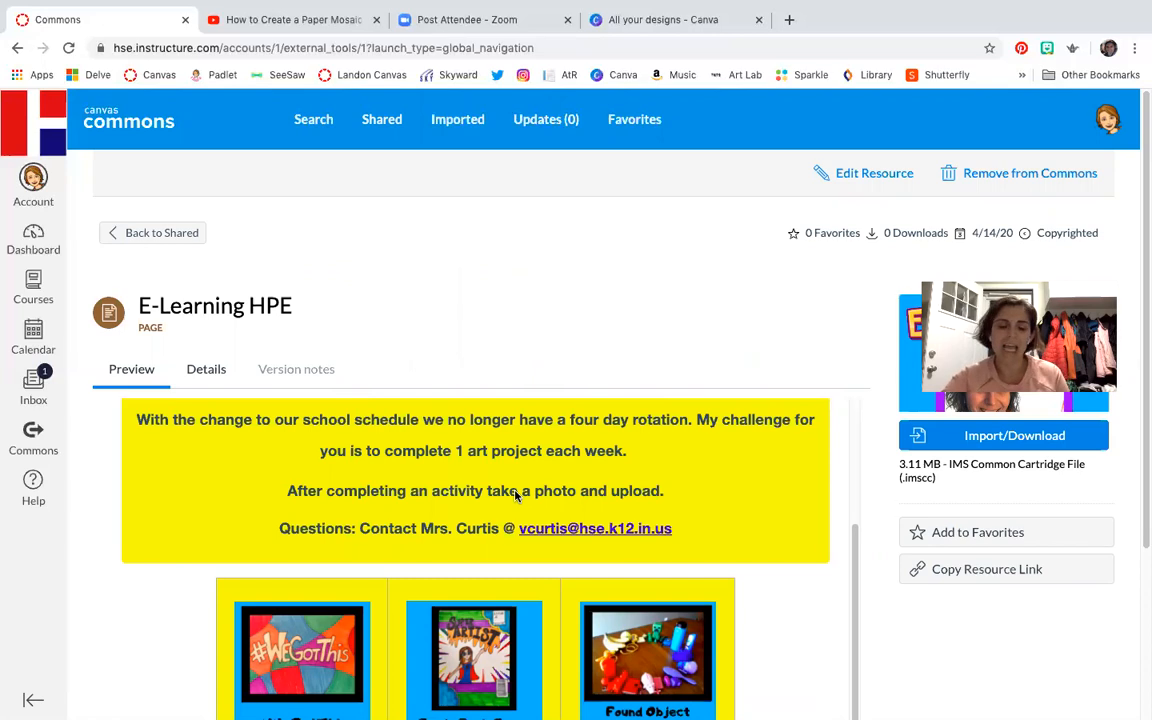
{"action": "scroll", "coordinate": [396, 560], "scroll_direction": "down", "scroll_amount": 1}
{"action": "scroll", "coordinate": [396, 560], "scroll_direction": "down", "scroll_amount": 2}
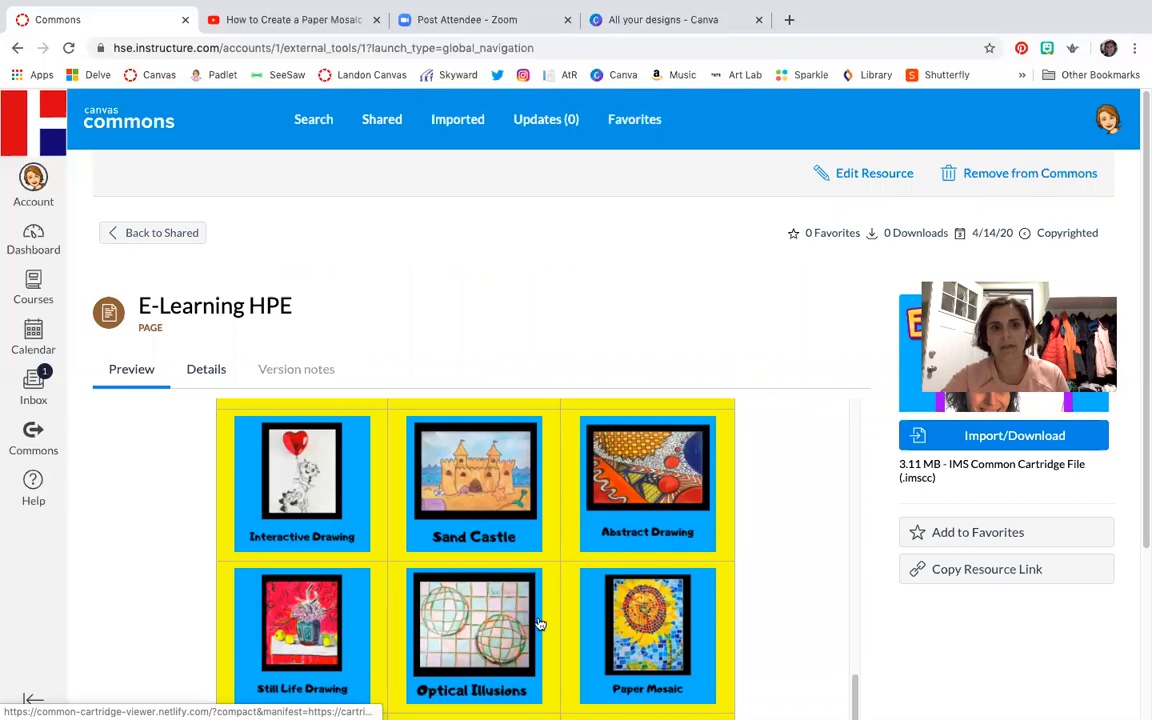
{"action": "scroll", "coordinate": [470, 560], "scroll_direction": "up", "scroll_amount": 5}
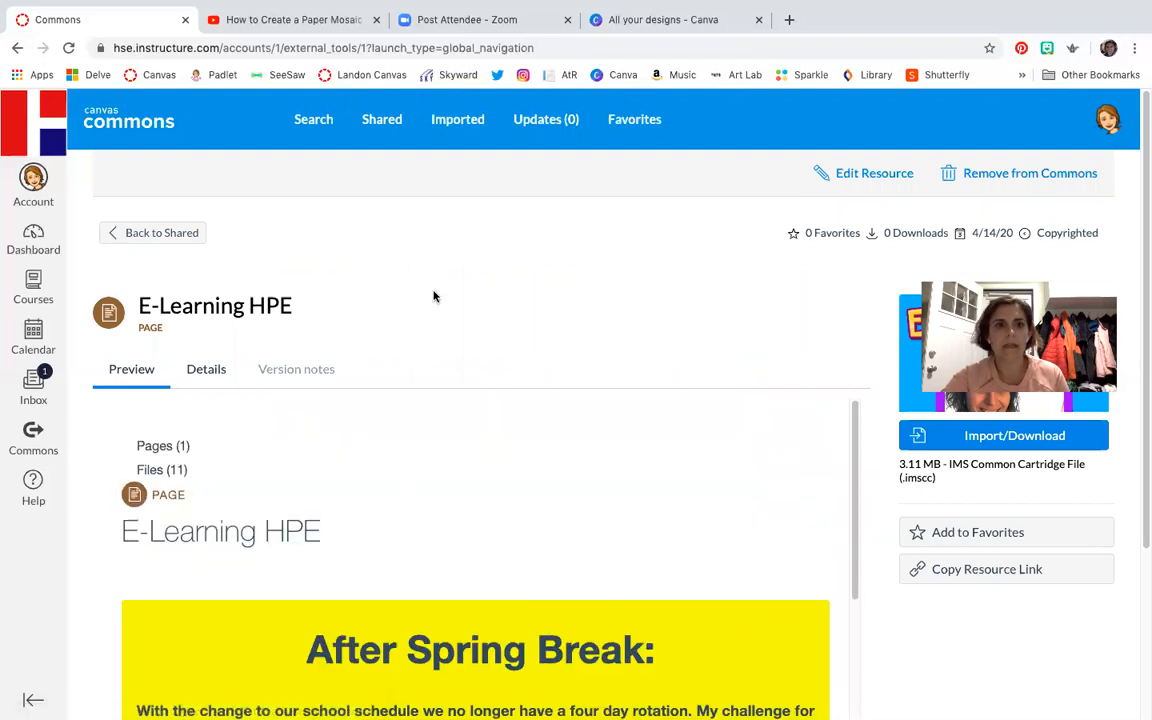
- Return to the shared Commons resources and go back to the Canvas dashboard with the course cards
{"action": "left_click", "coordinate": [373, 121]}
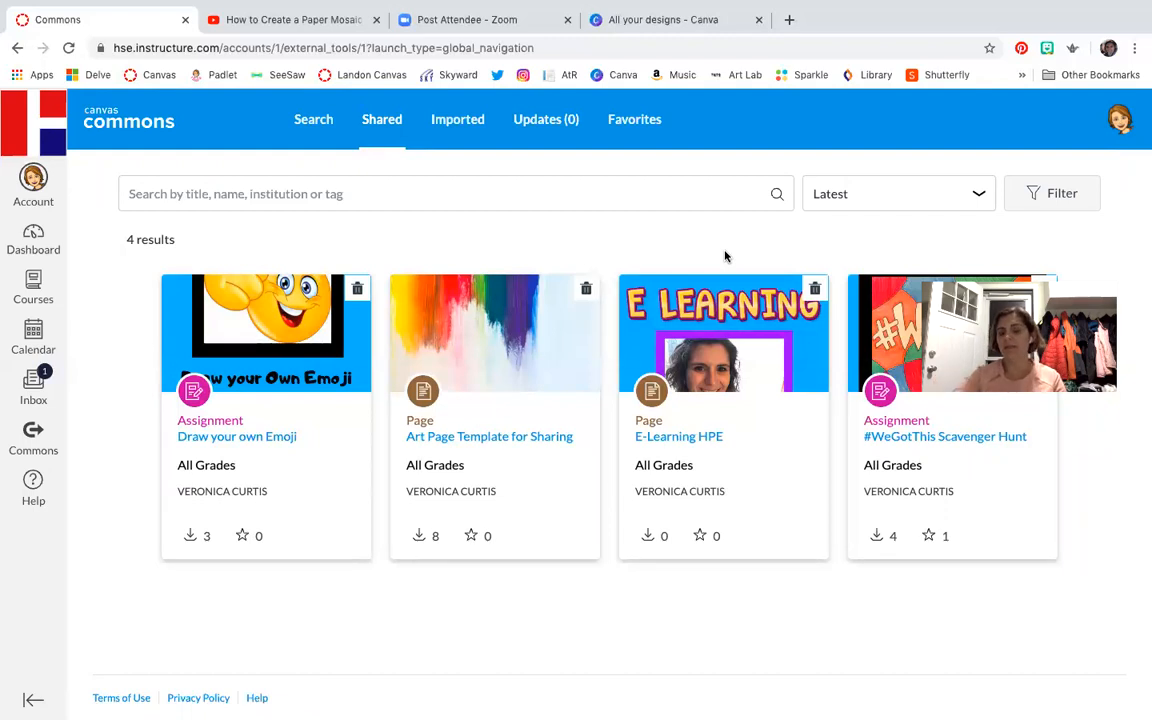
{"action": "left_click", "coordinate": [40, 241]}
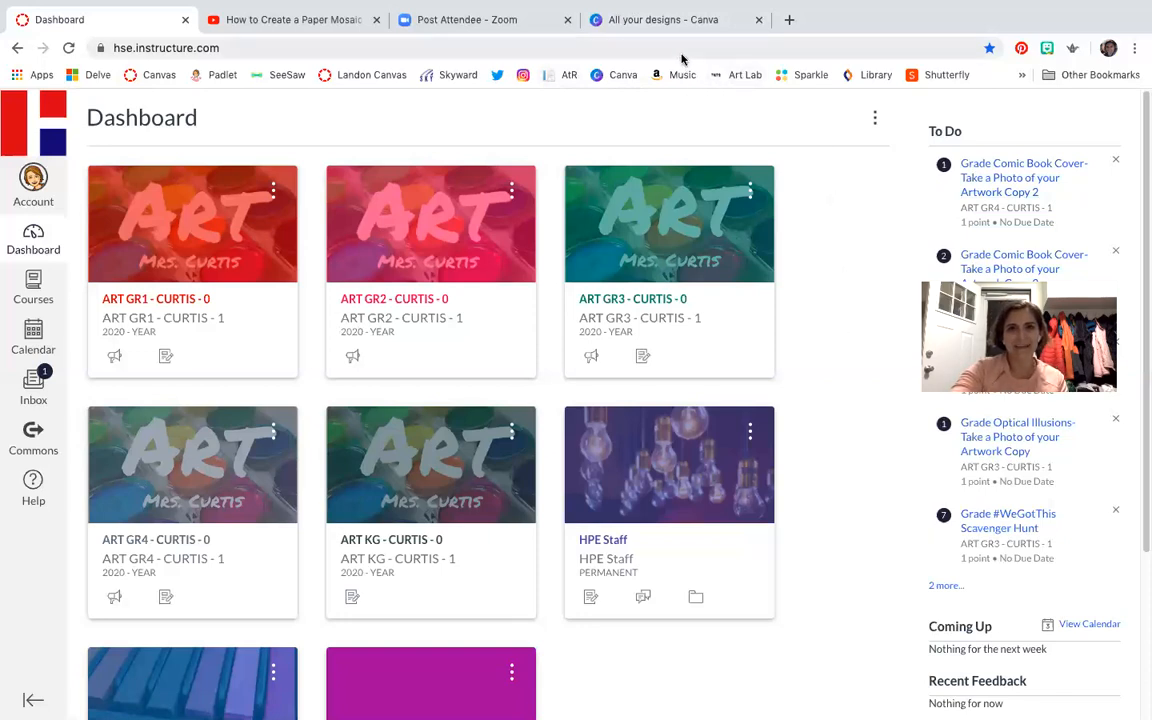
{"action": "mouse_move", "coordinate": [663, 3]}
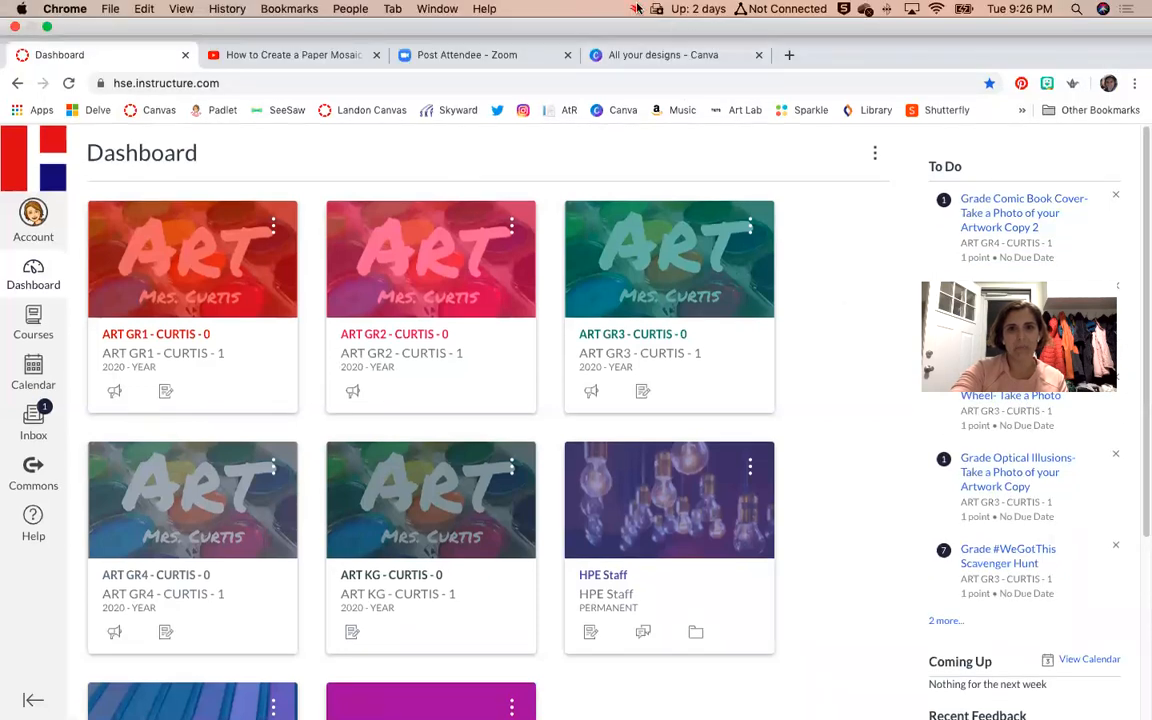